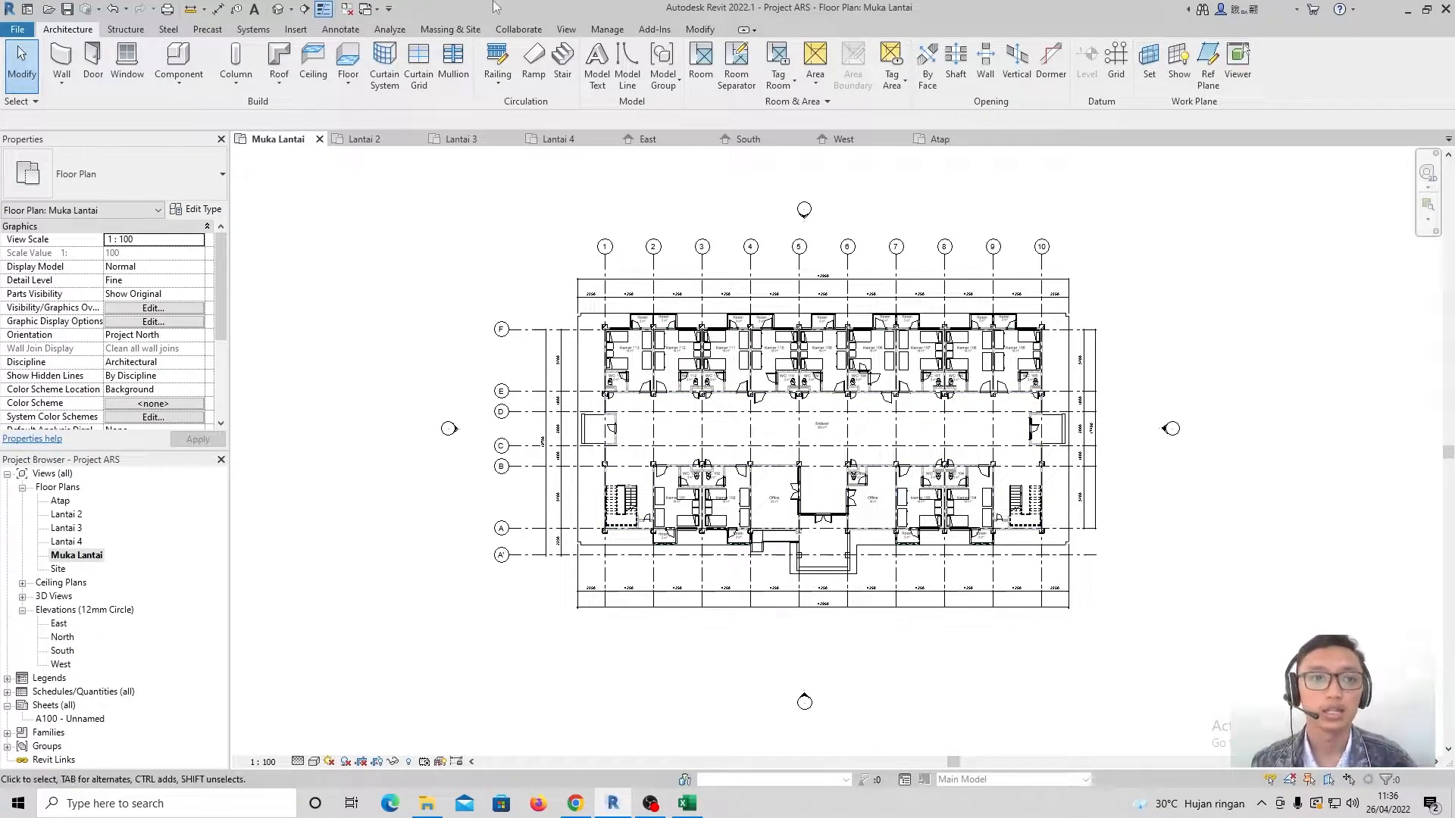
left_click(340, 30)
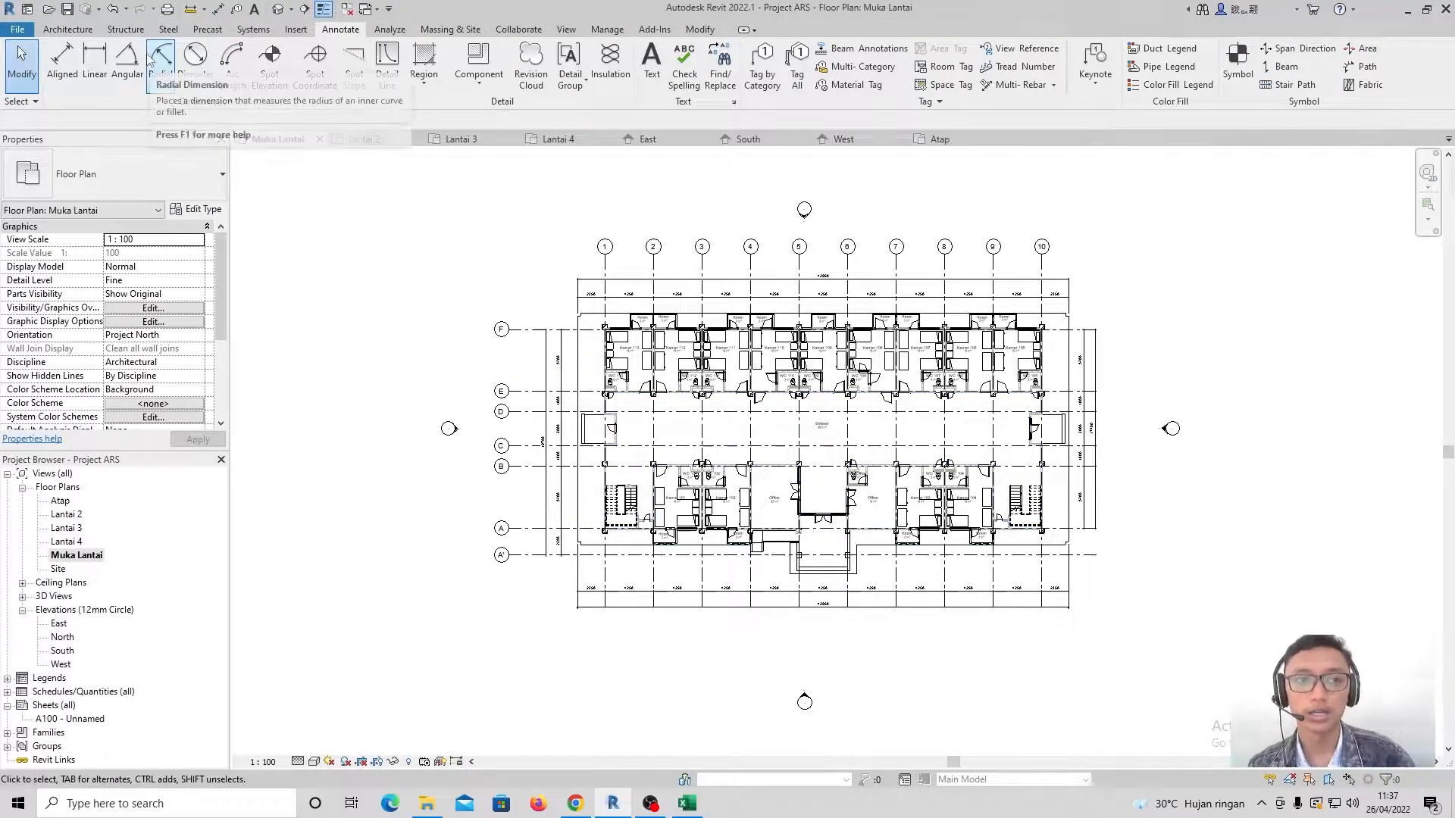
left_click(270, 60)
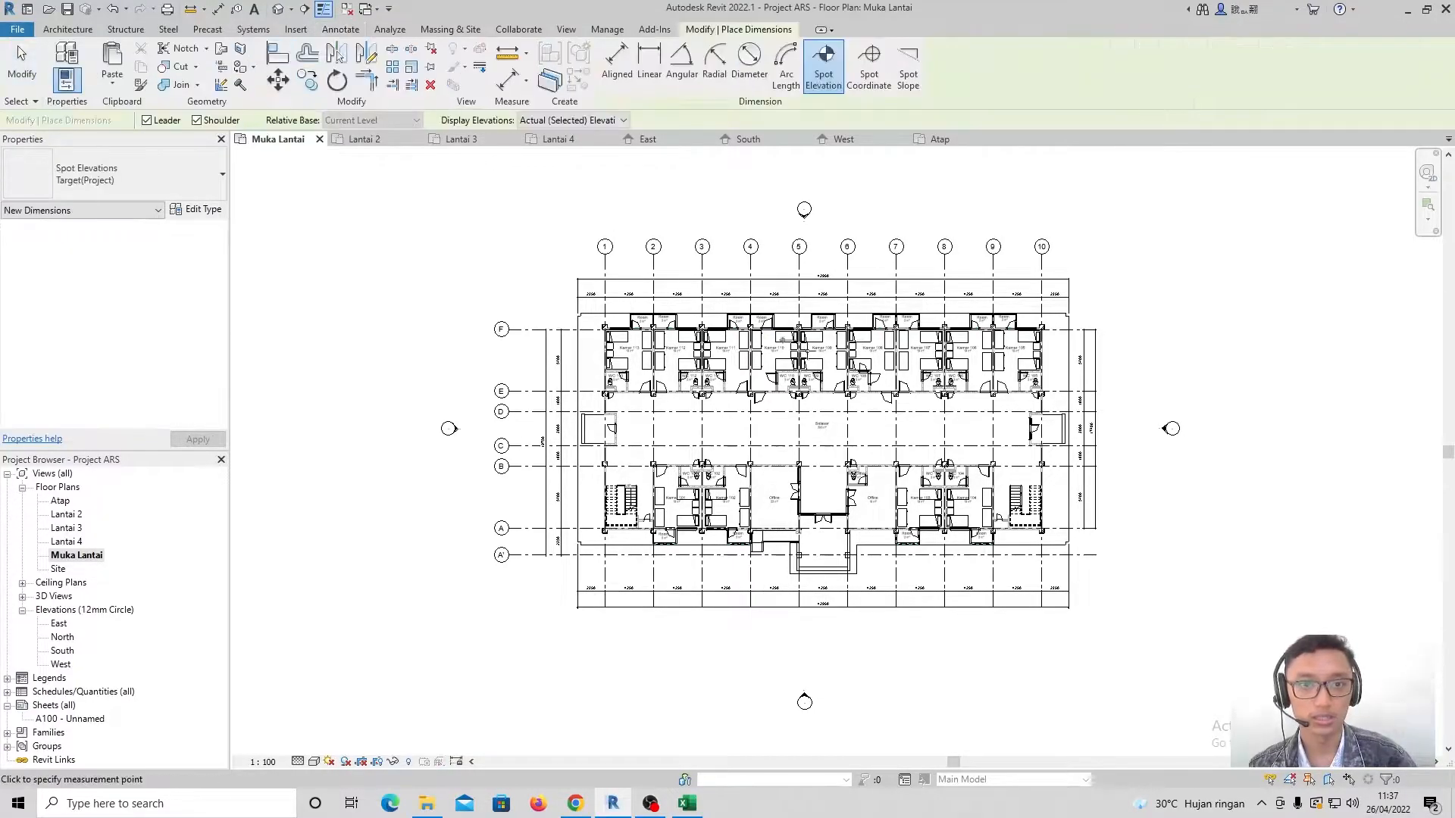
scroll(833, 447, "up", 5)
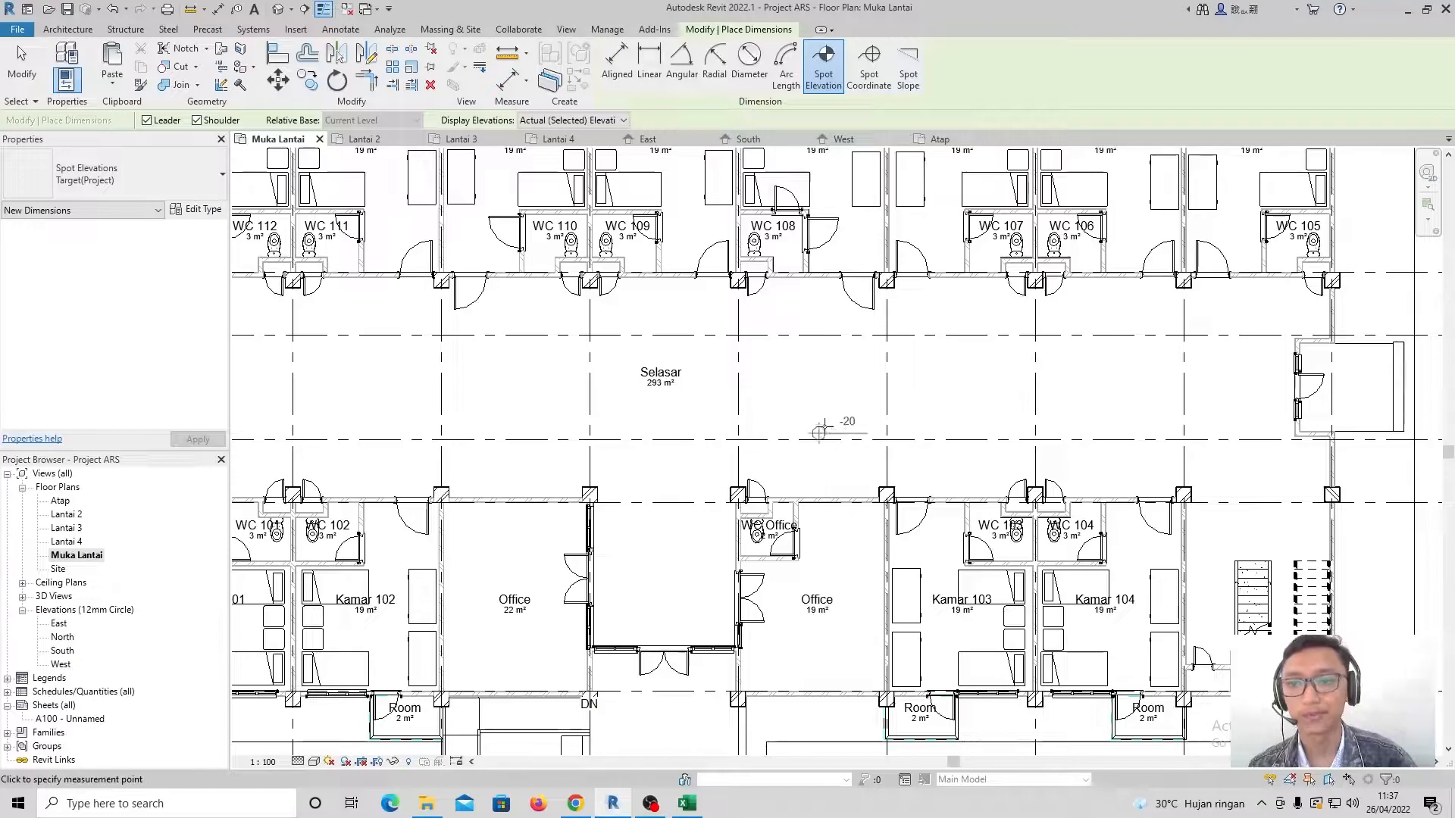
scroll(973, 353, "down", 8)
scroll(801, 314, "down", 2)
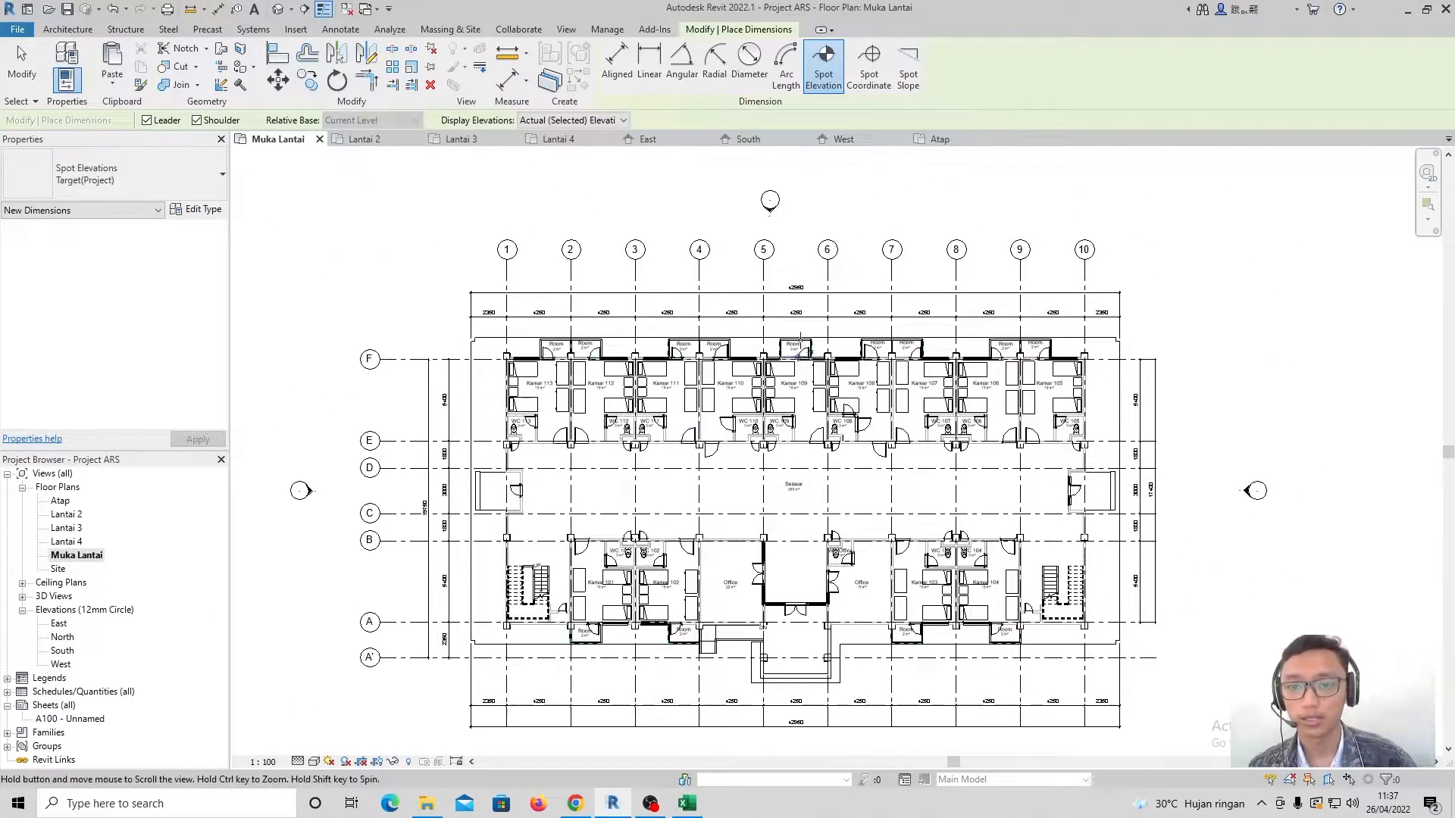
middle_click_drag(801, 314, 857, 287)
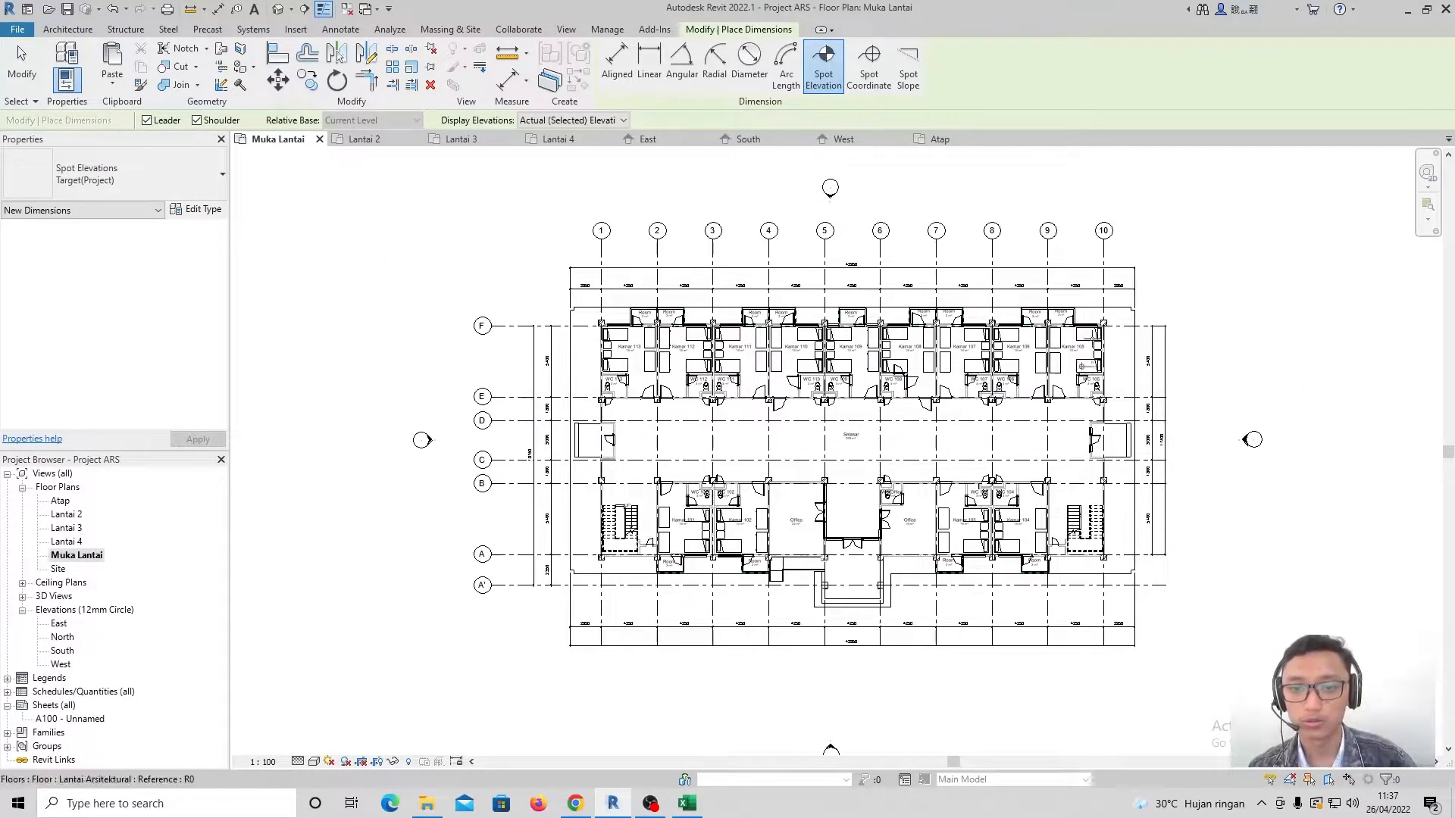
scroll(841, 314, "up", 5)
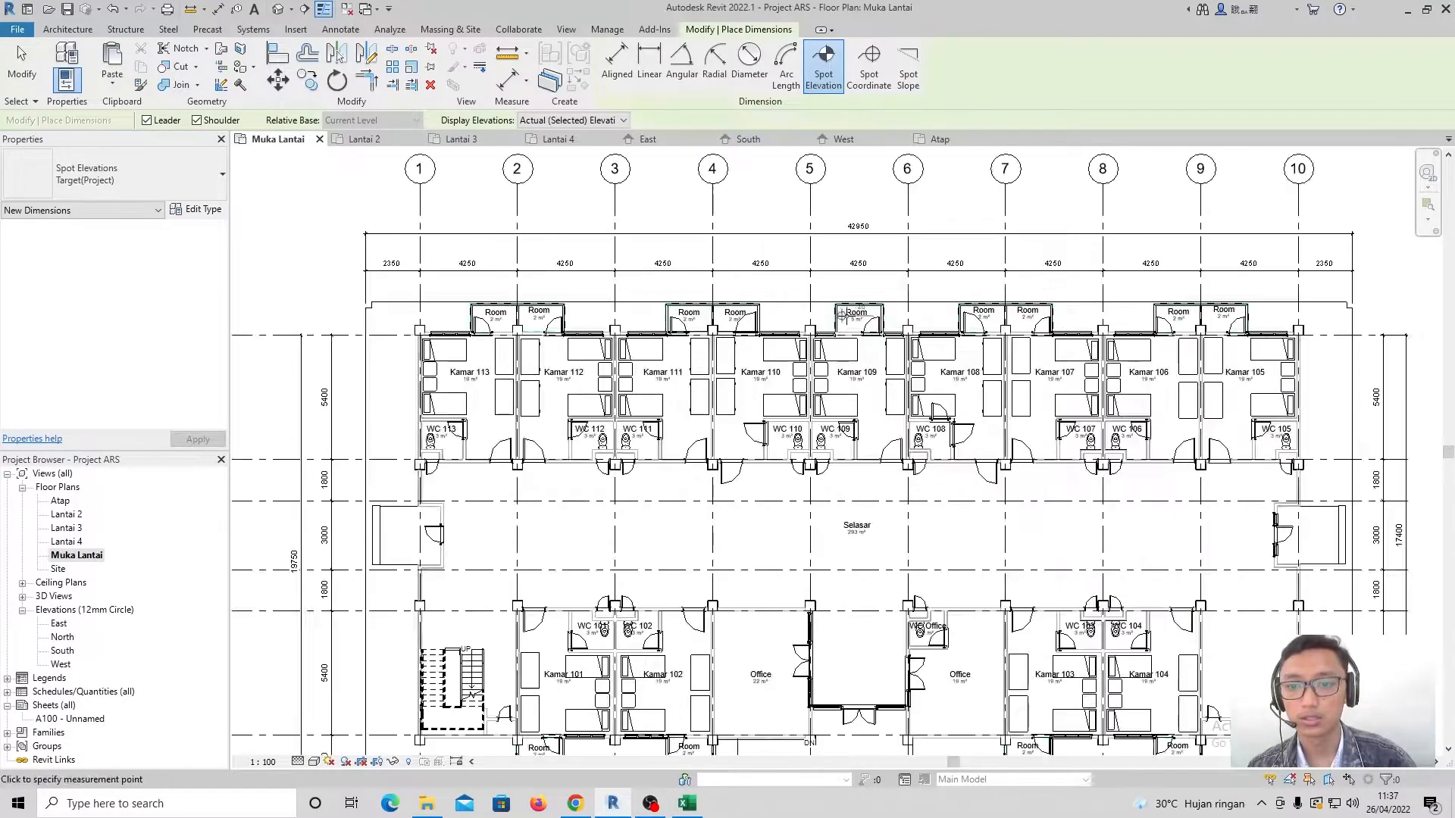
scroll(838, 315, "down", 5)
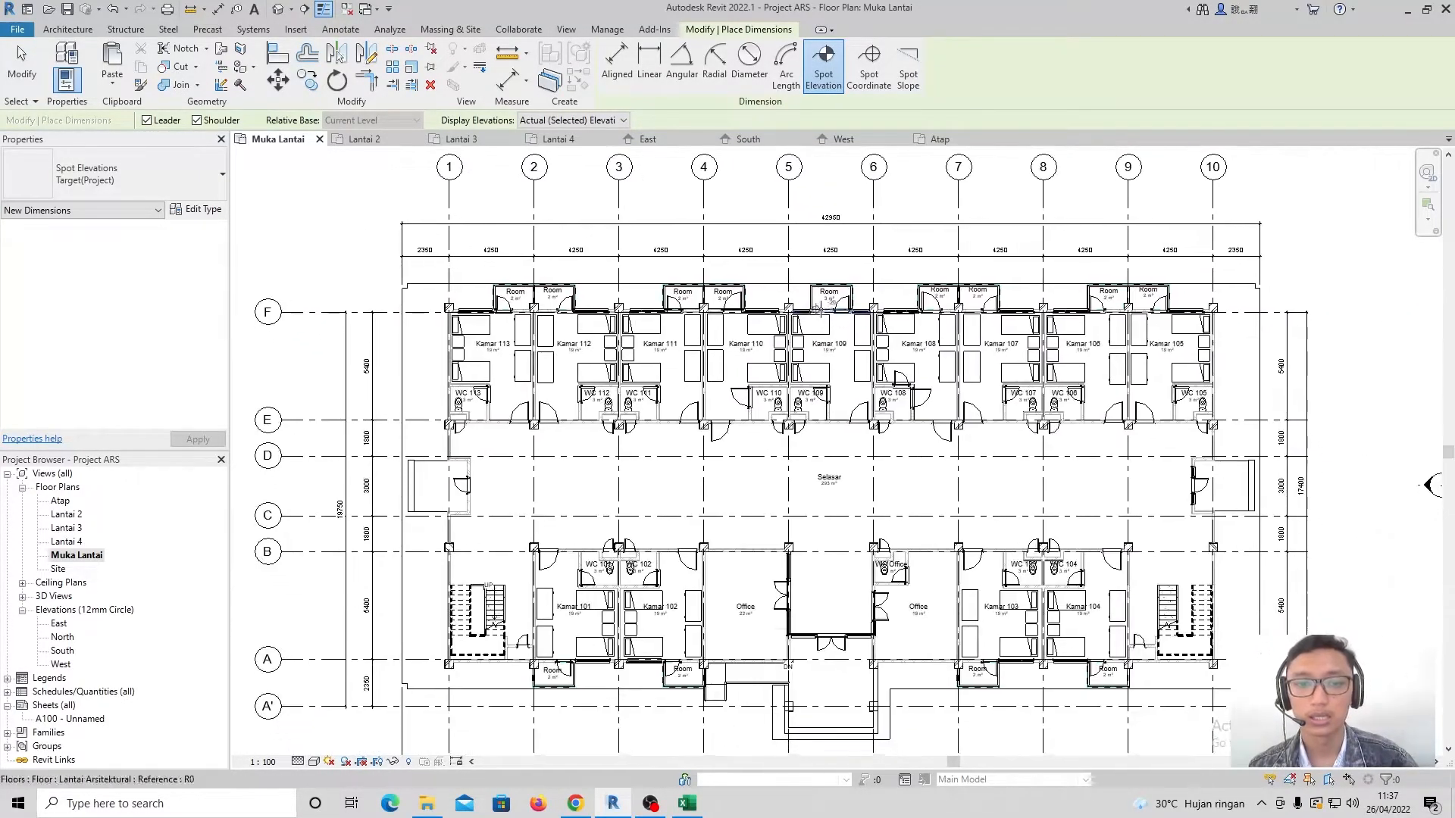
key("Escape")
key("Escape")
scroll(932, 235, "down", 1)
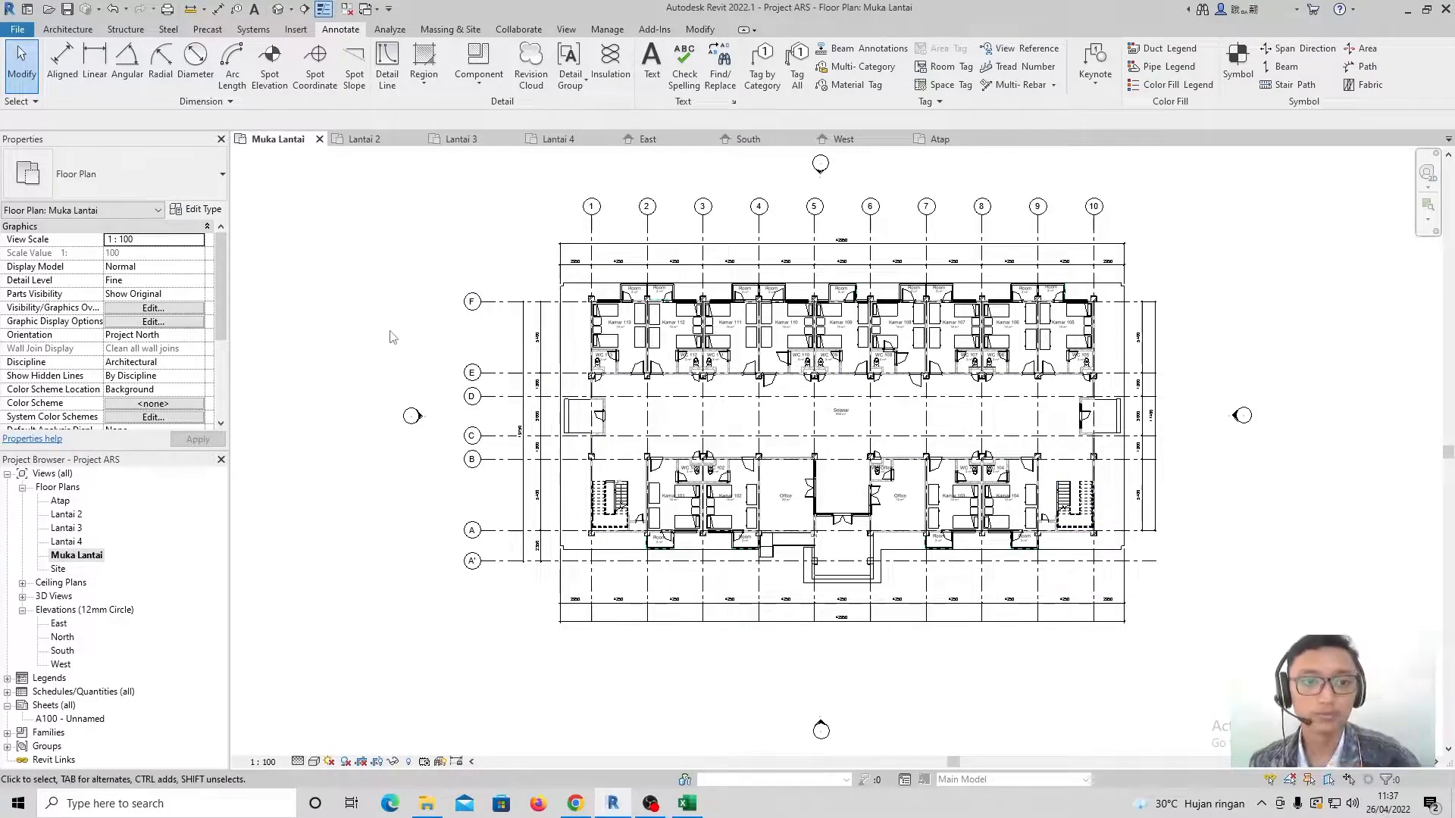
Close all inactive views and duplicate the Muka Lantai floor plan without its detailing
left_click(345, 11)
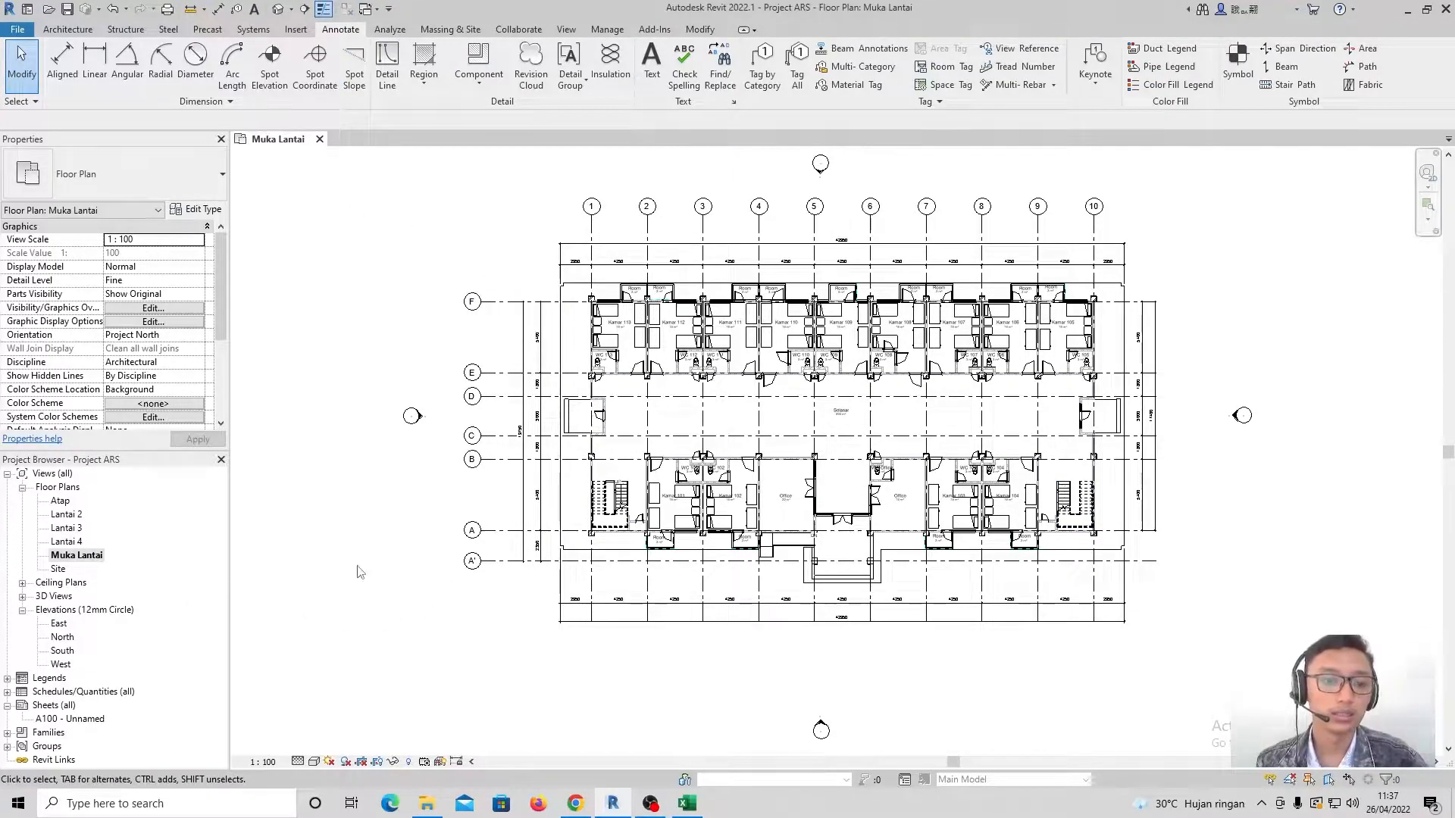
right_click(78, 556)
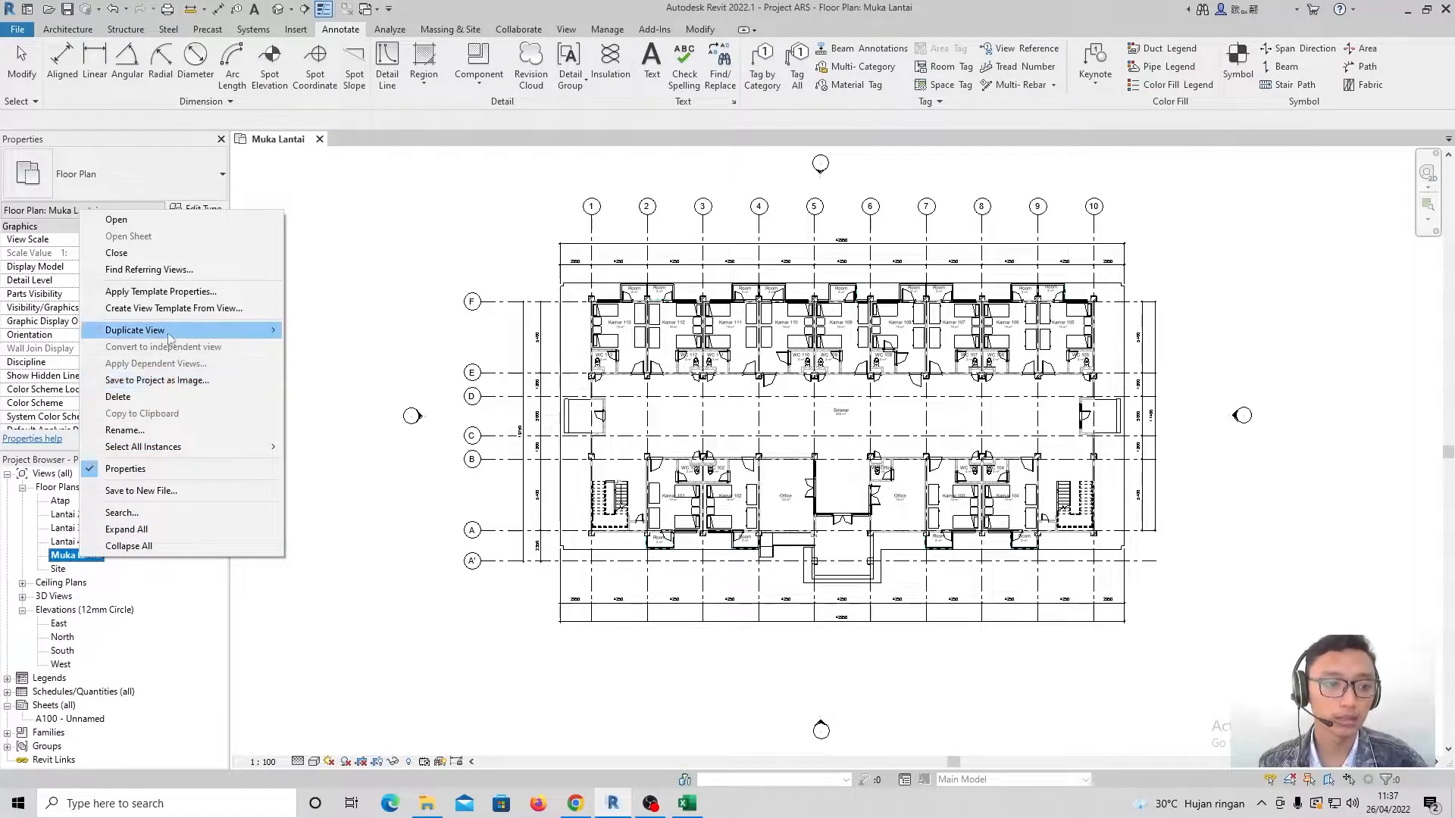
mouse_move(166, 338)
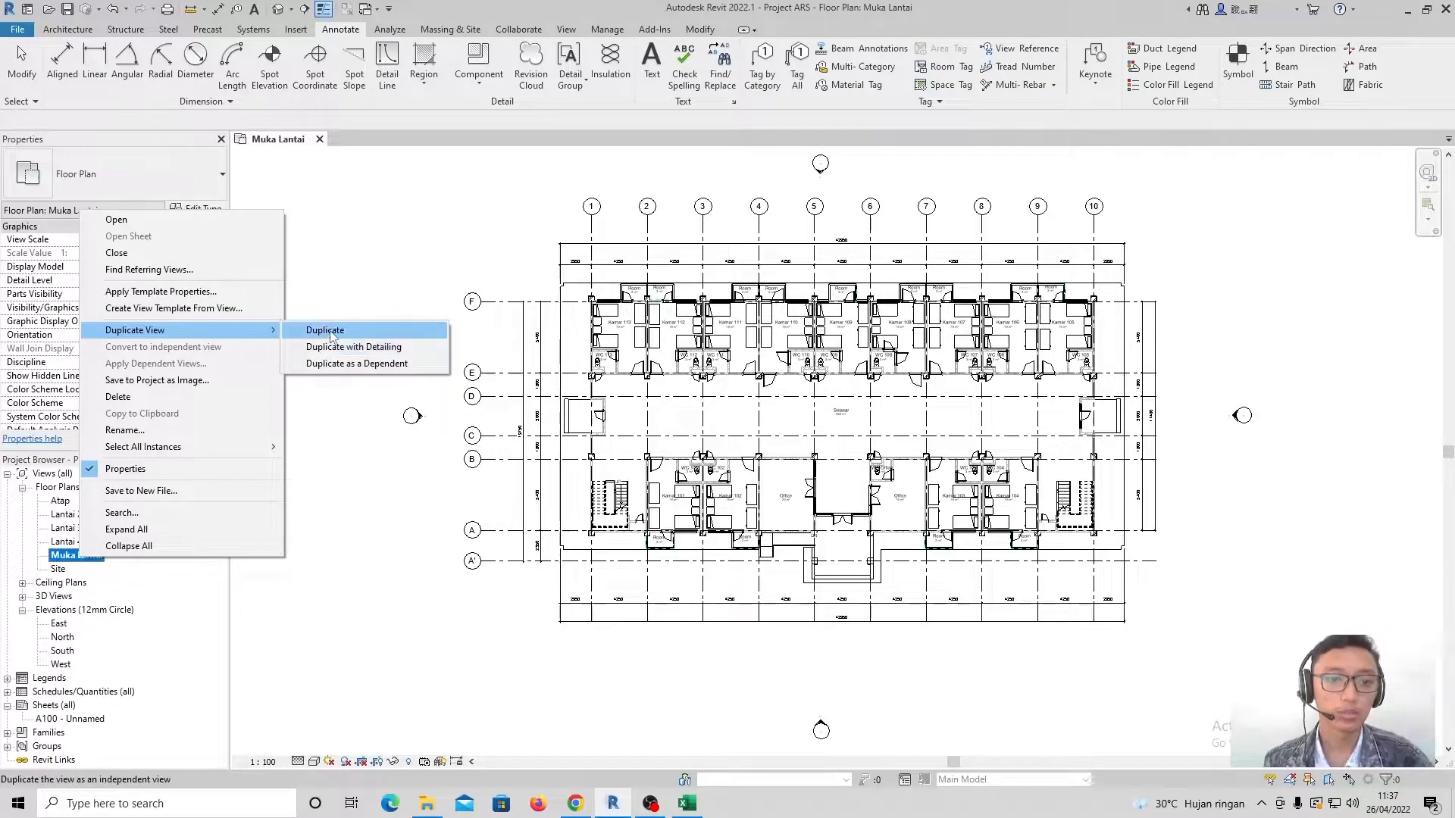
left_click(330, 337)
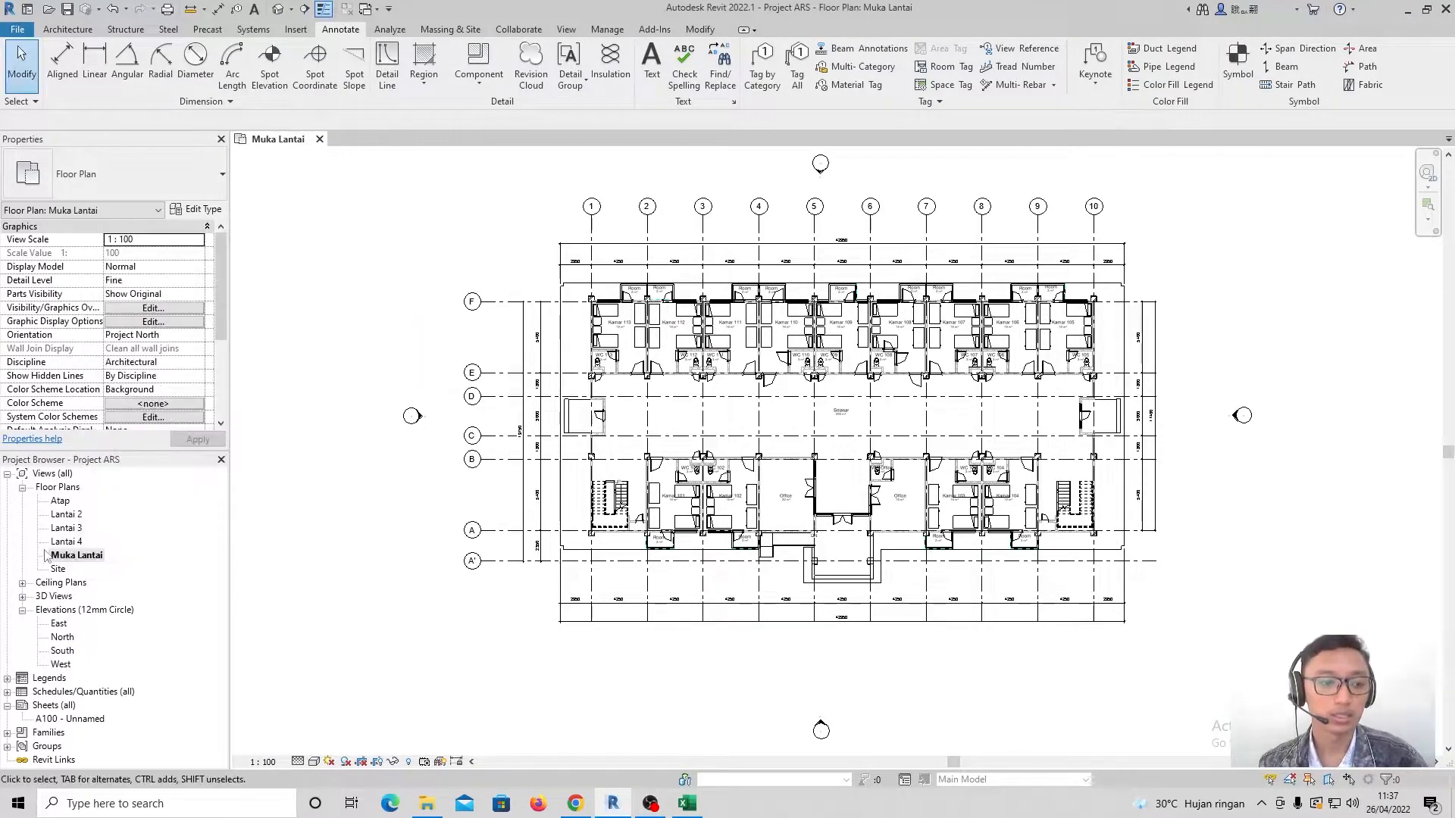
right_click(76, 559)
mouse_move(182, 326)
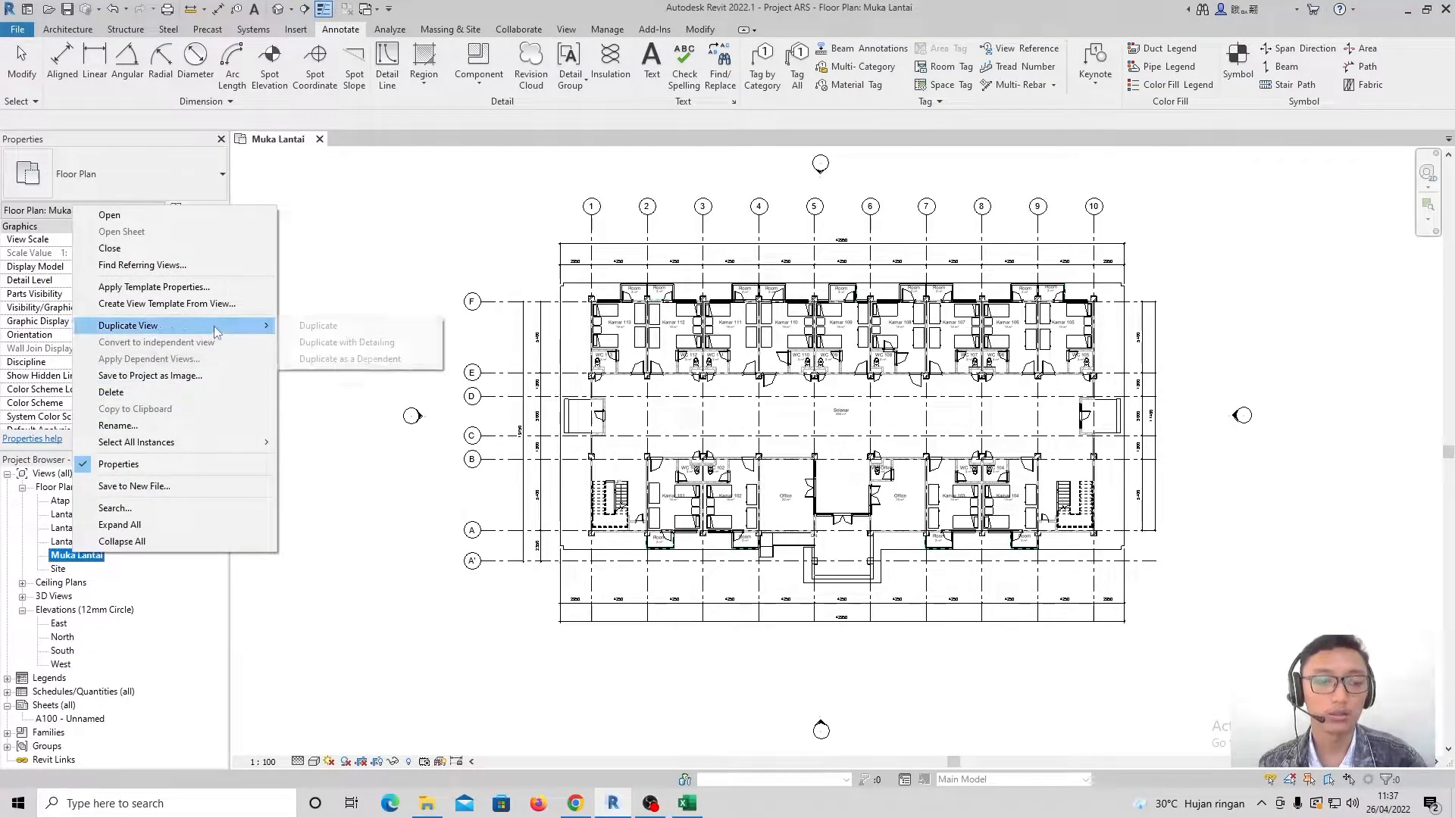
left_click(318, 327)
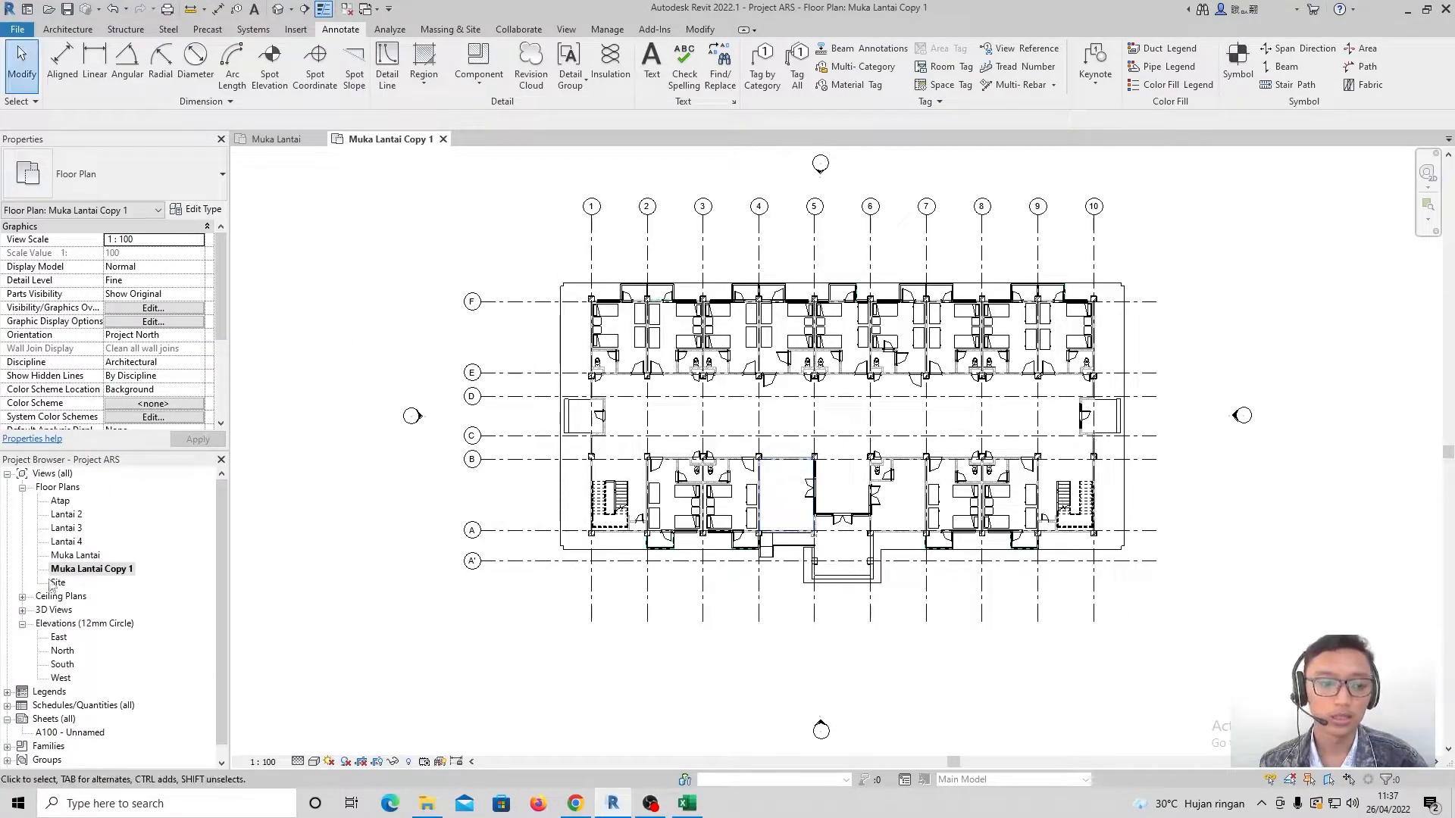
Rename the duplicated floor plan view as Denah Lantai 1
right_click(110, 574)
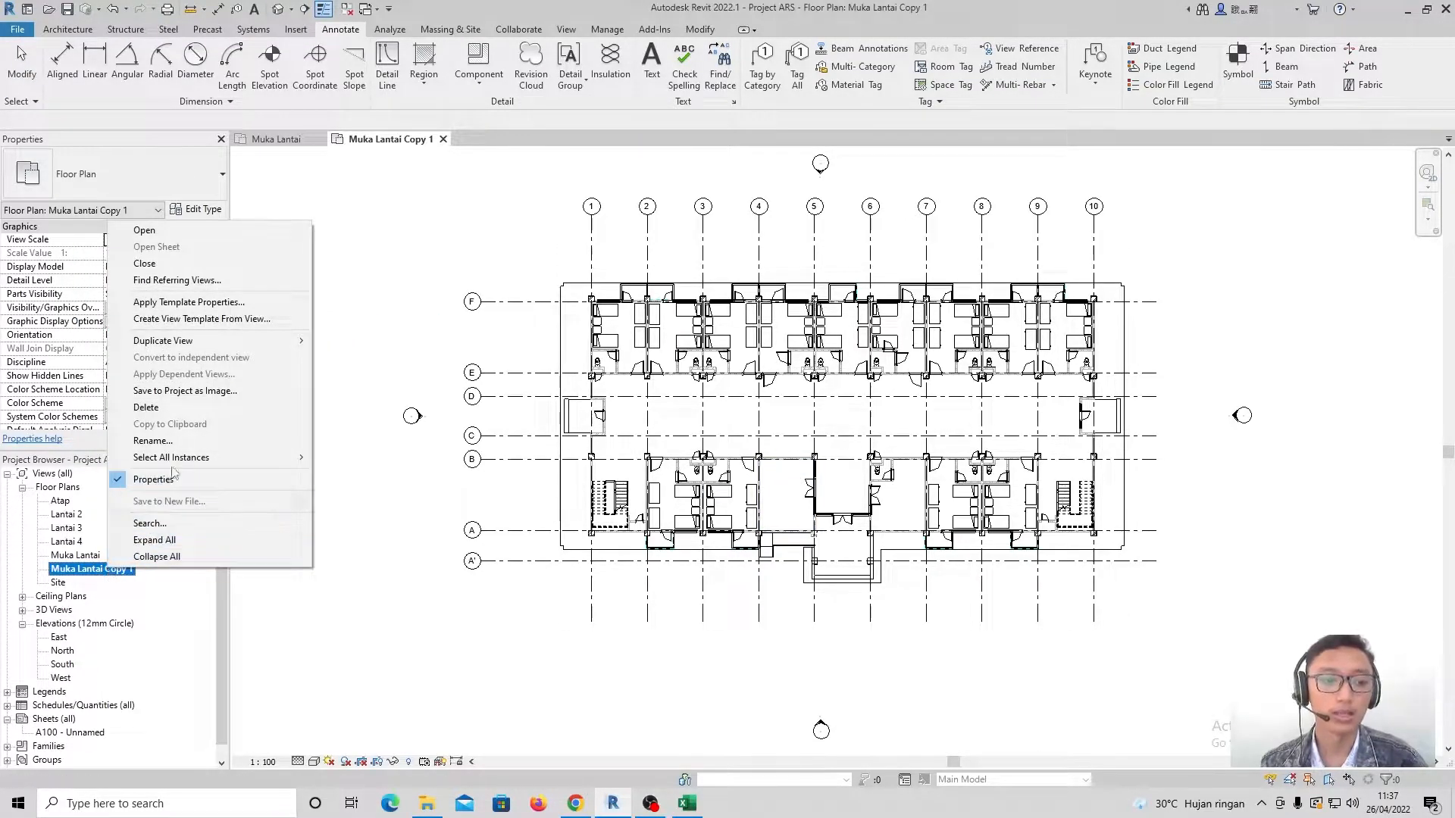
left_click(151, 441)
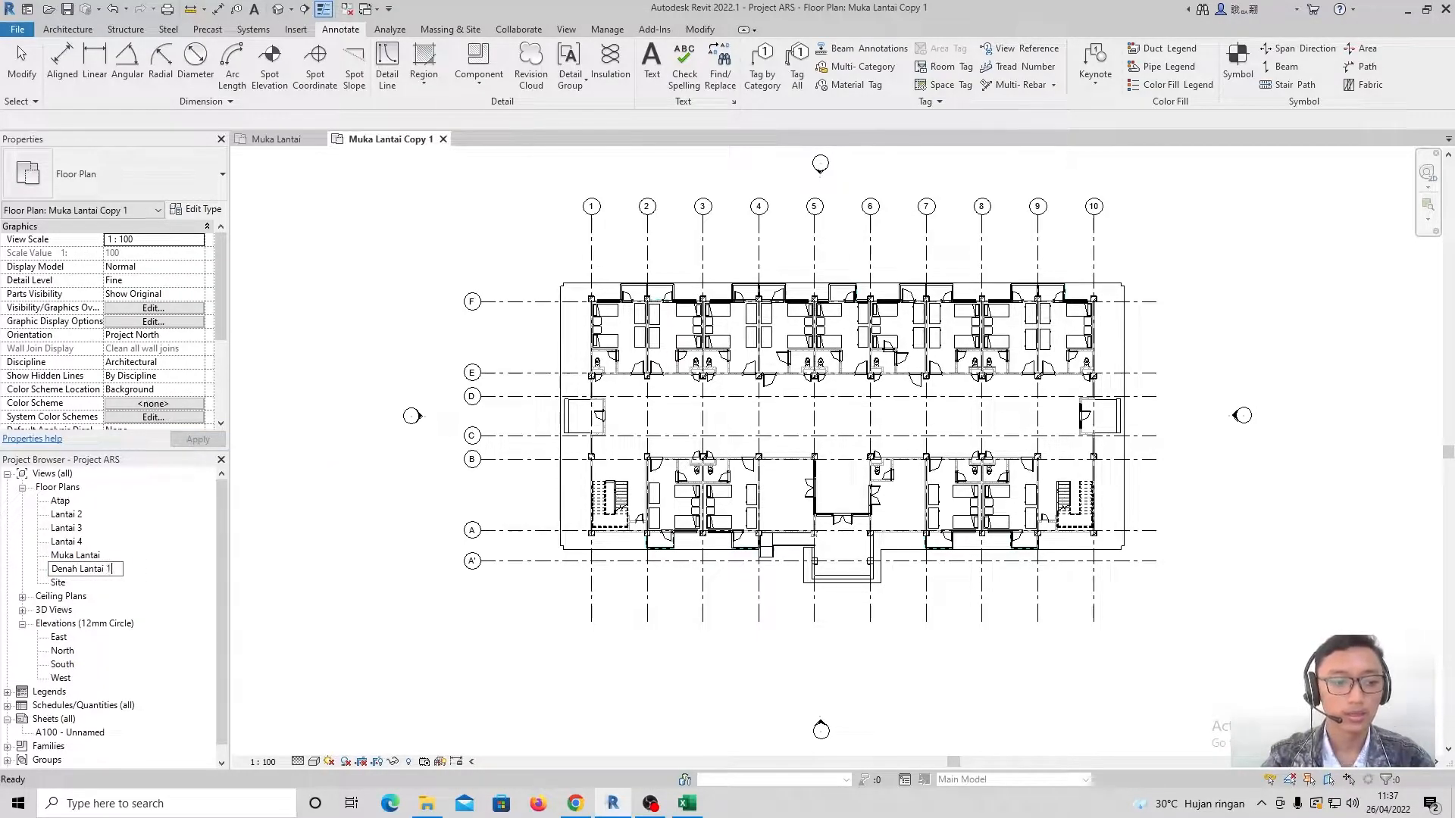
type("Denah Lantai 1")
key("Return")
left_click(303, 542)
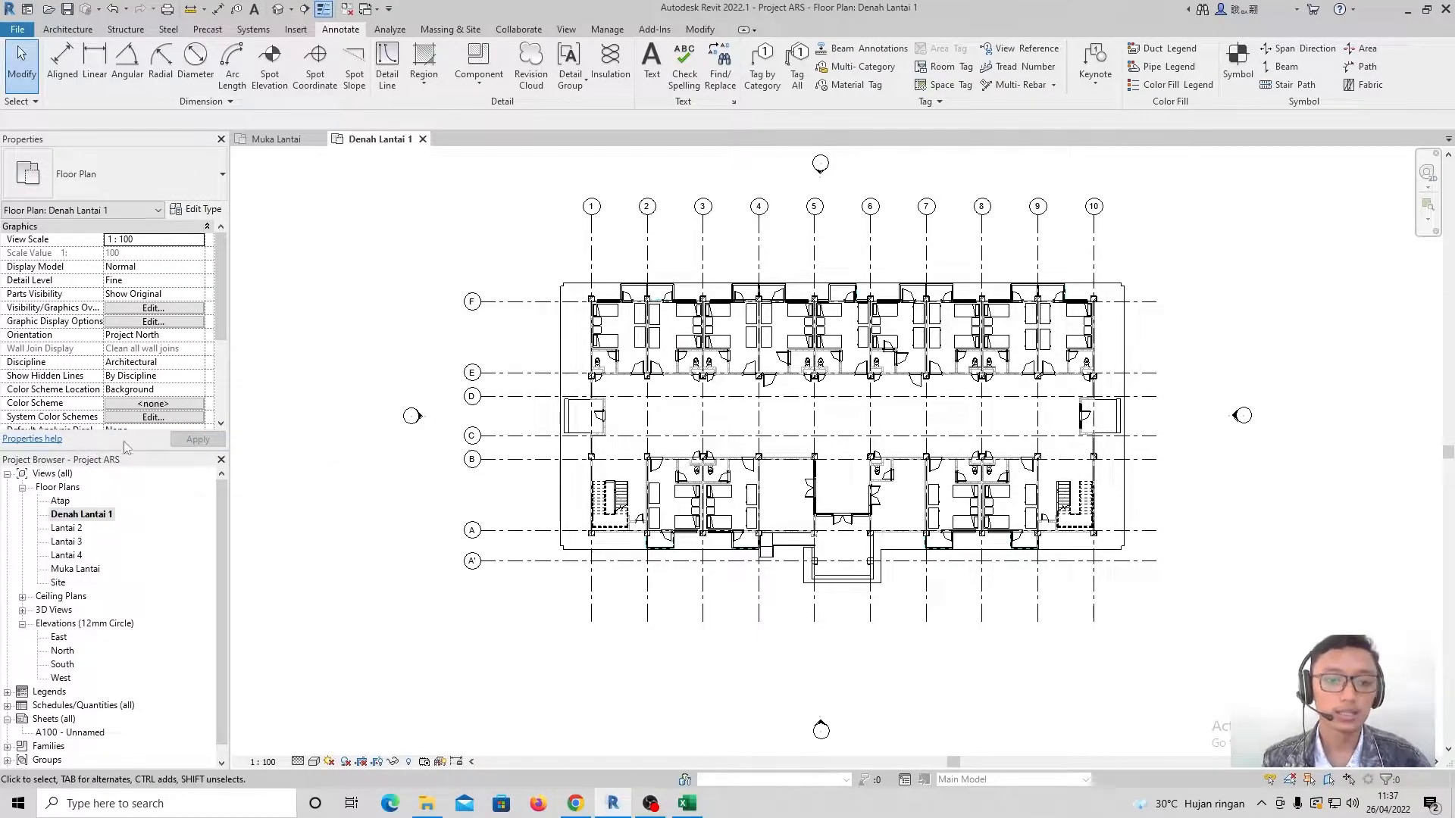
Hide the four elevation markers around the building in the Denah Lantai 1 plan, by element
double_click(89, 571)
double_click(84, 515)
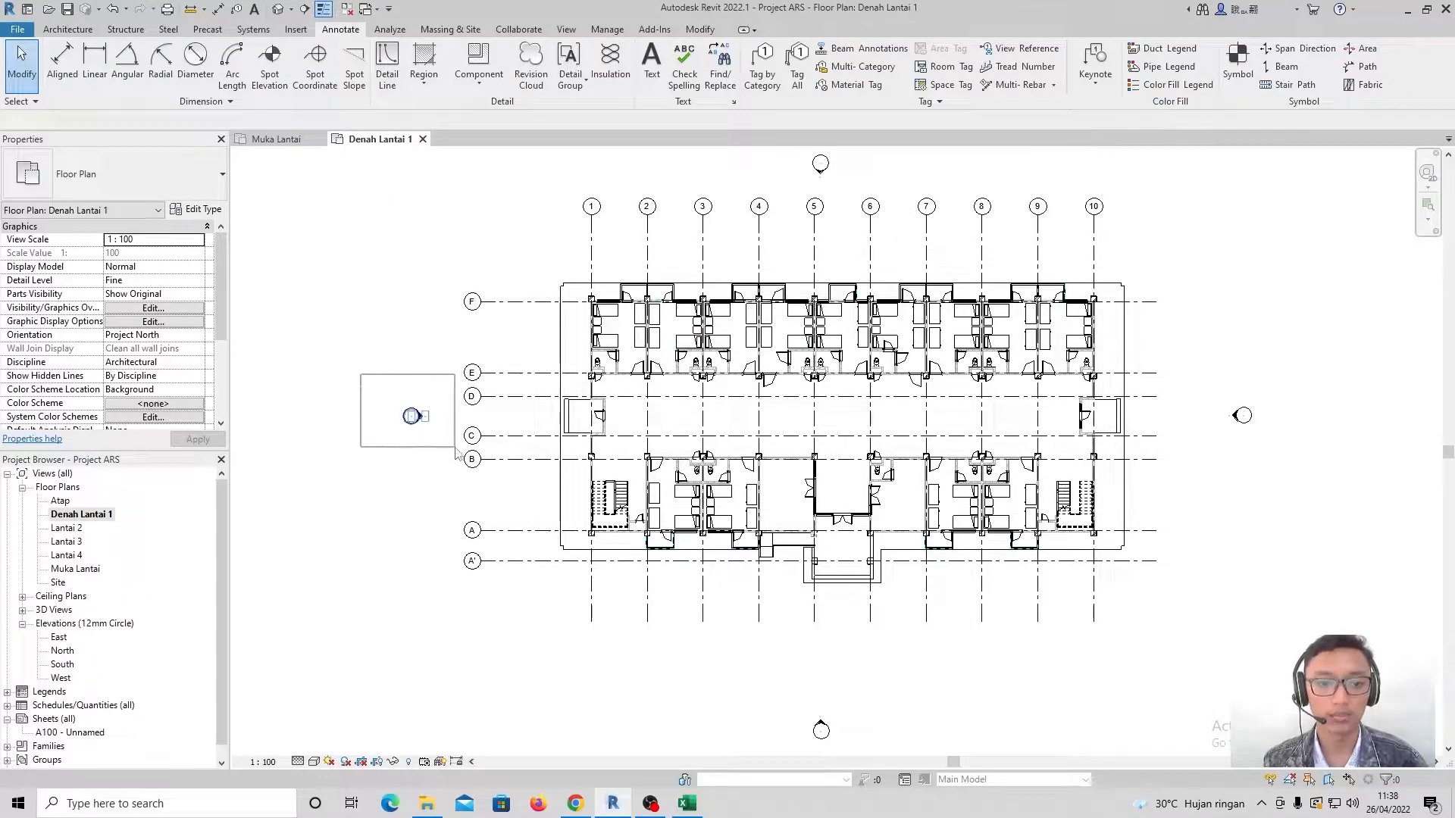
left_click_drag(454, 448, 457, 448)
middle_click_drag(843, 176, 829, 231)
left_click_drag(753, 171, 815, 211, "ctrl")
left_click_drag(1187, 432, 1293, 500, "ctrl")
middle_click_drag(1193, 518, 1160, 389)
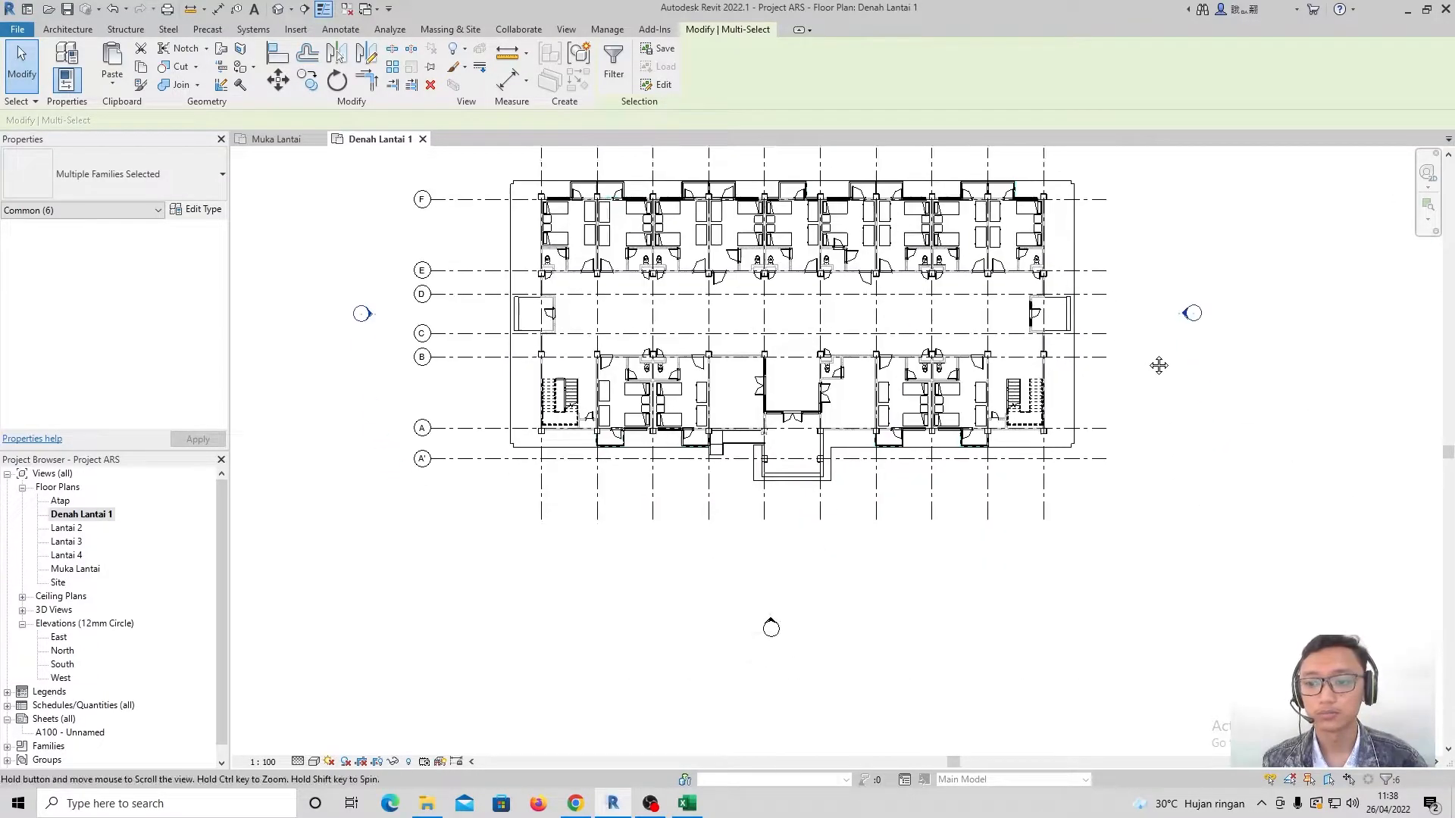
left_click_drag(611, 520, 871, 644, "ctrl")
scroll(798, 513, "down", 1)
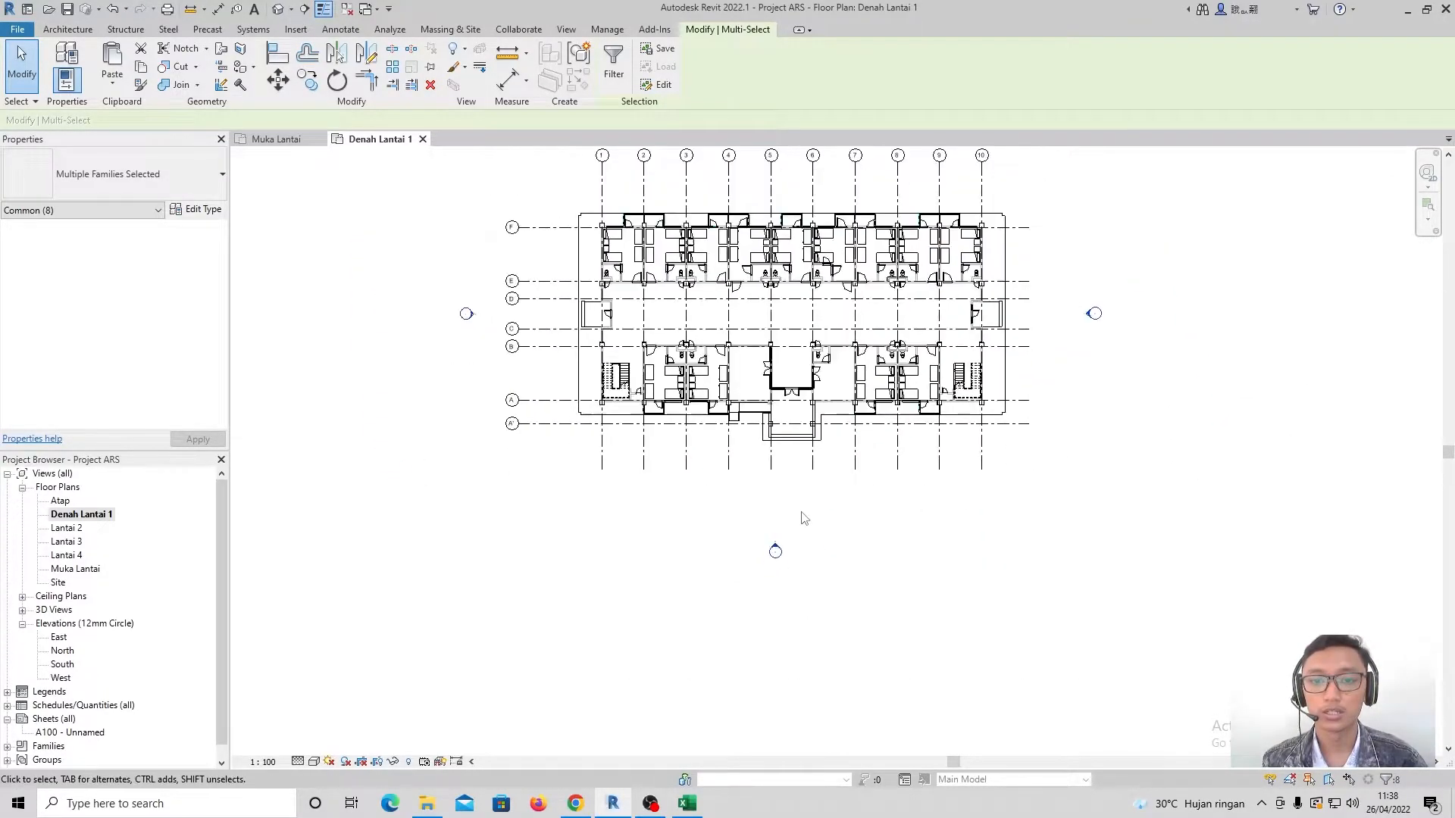
right_click(778, 543)
mouse_move(963, 272)
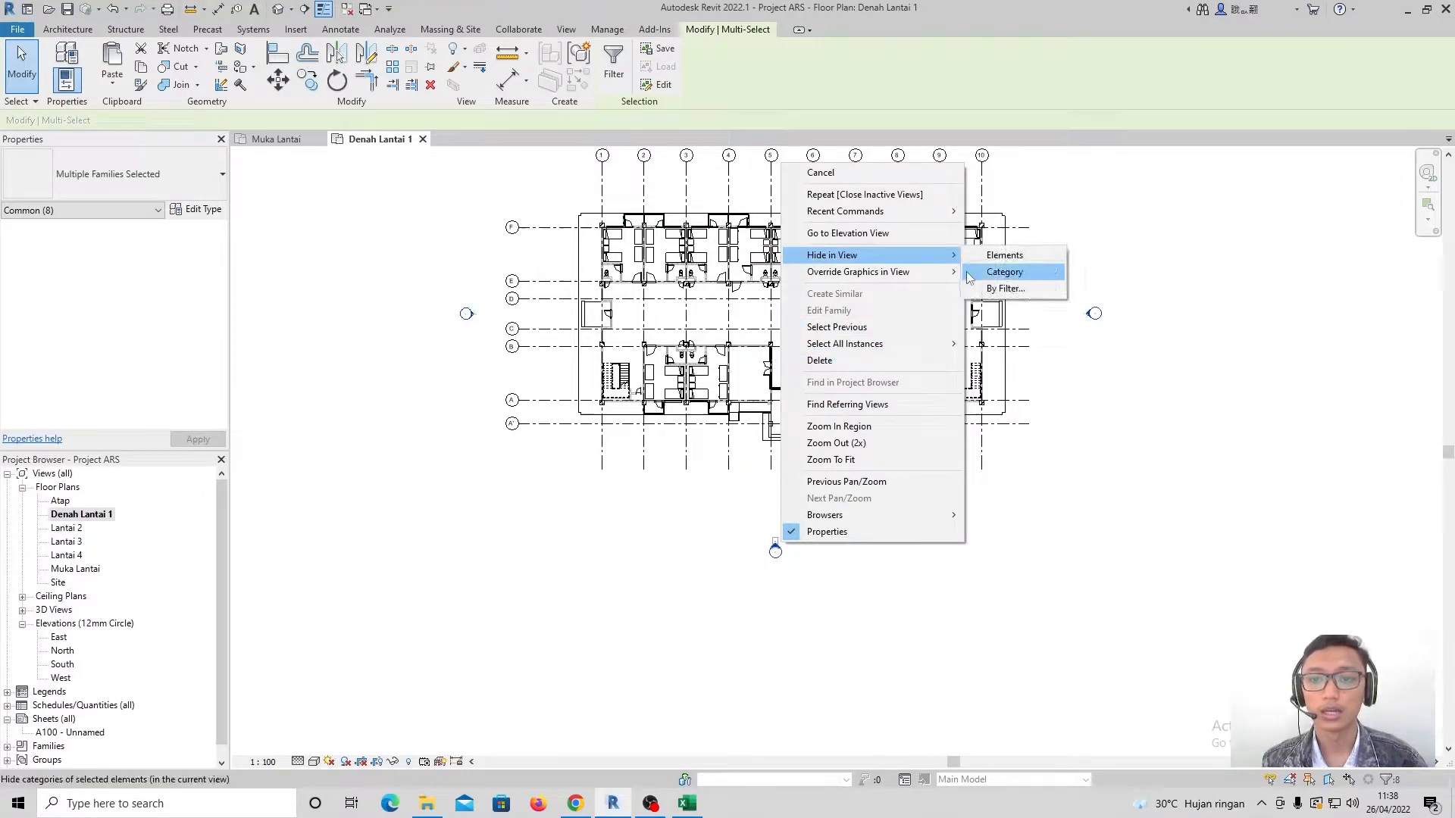
left_click(1005, 255)
scroll(896, 379, "up", 2)
middle_click_drag(894, 377, 932, 380)
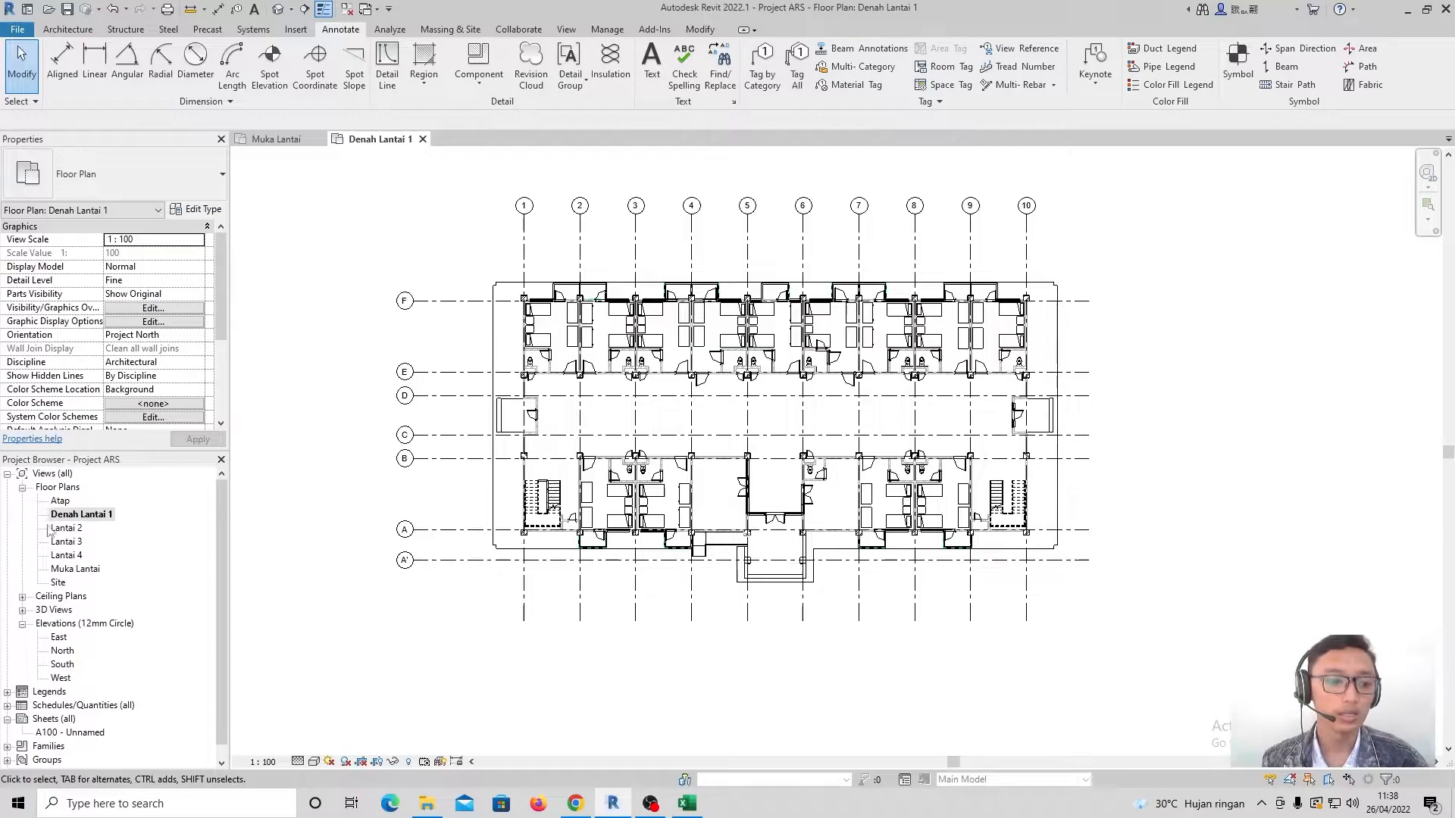
Compare the original Muka Lantai floor plan with the Denah Lantai 1 copy
double_click(70, 569)
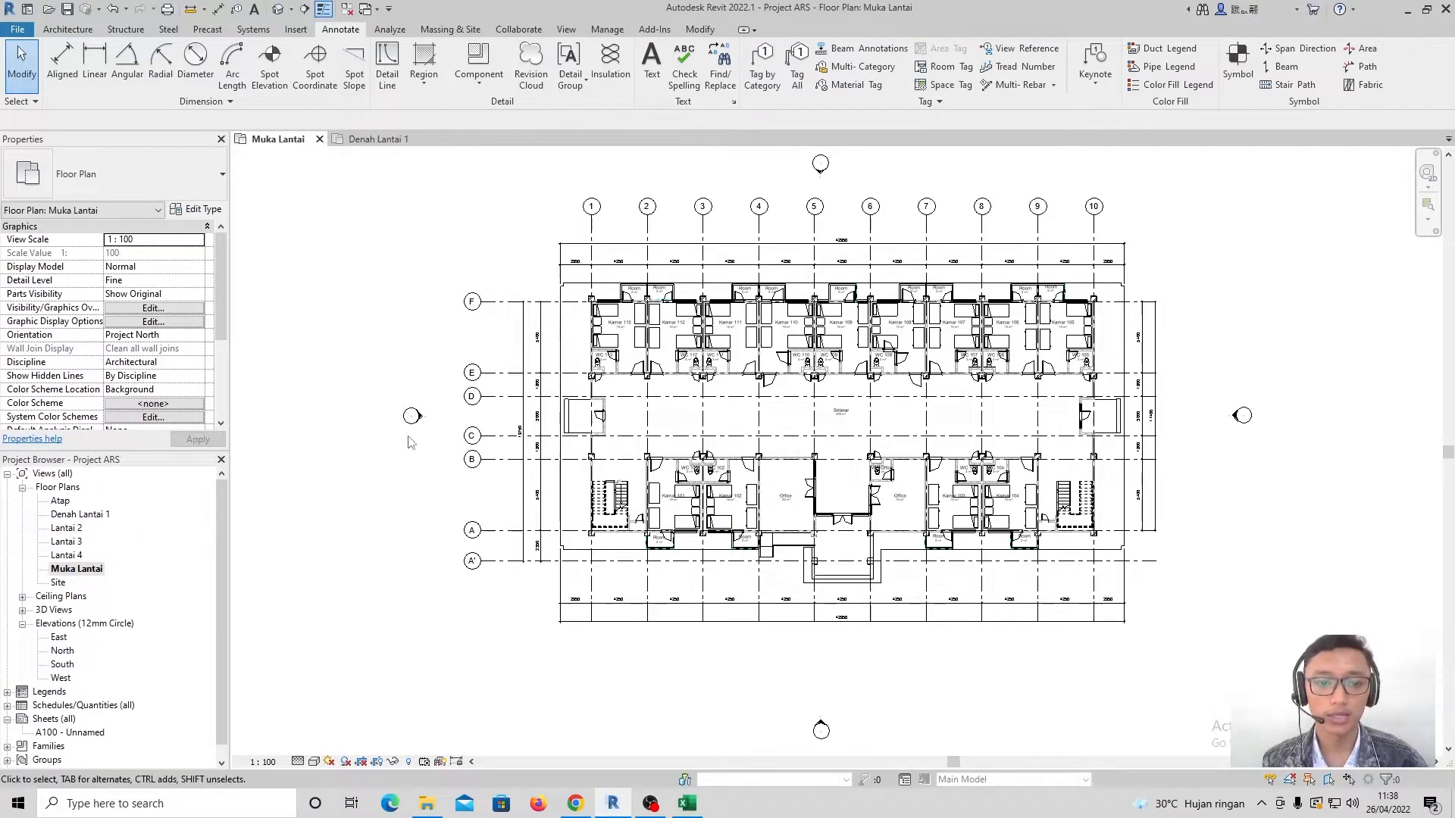
double_click(99, 517)
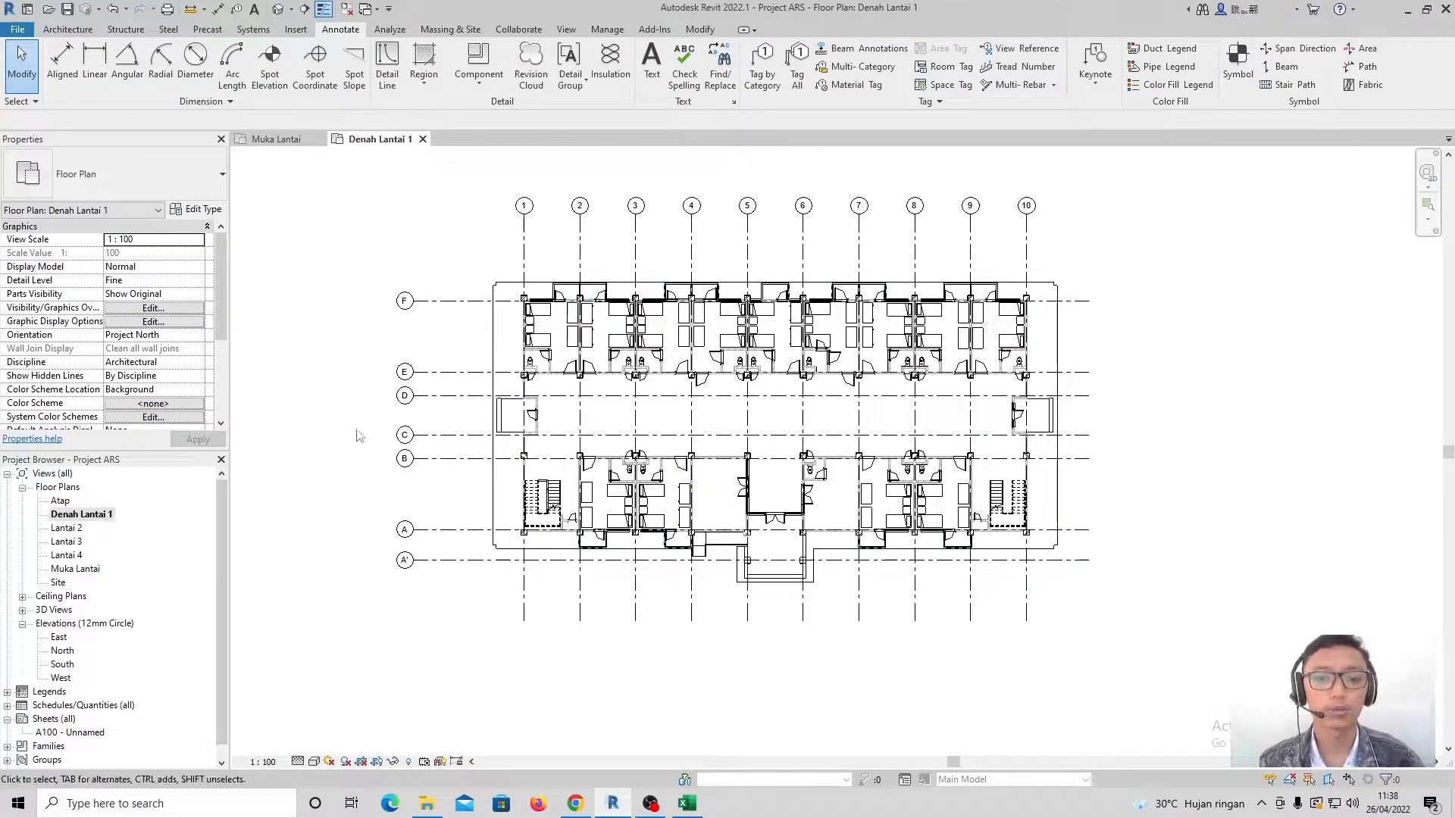
scroll(522, 288, "up", 1)
scroll(508, 319, "down", 1)
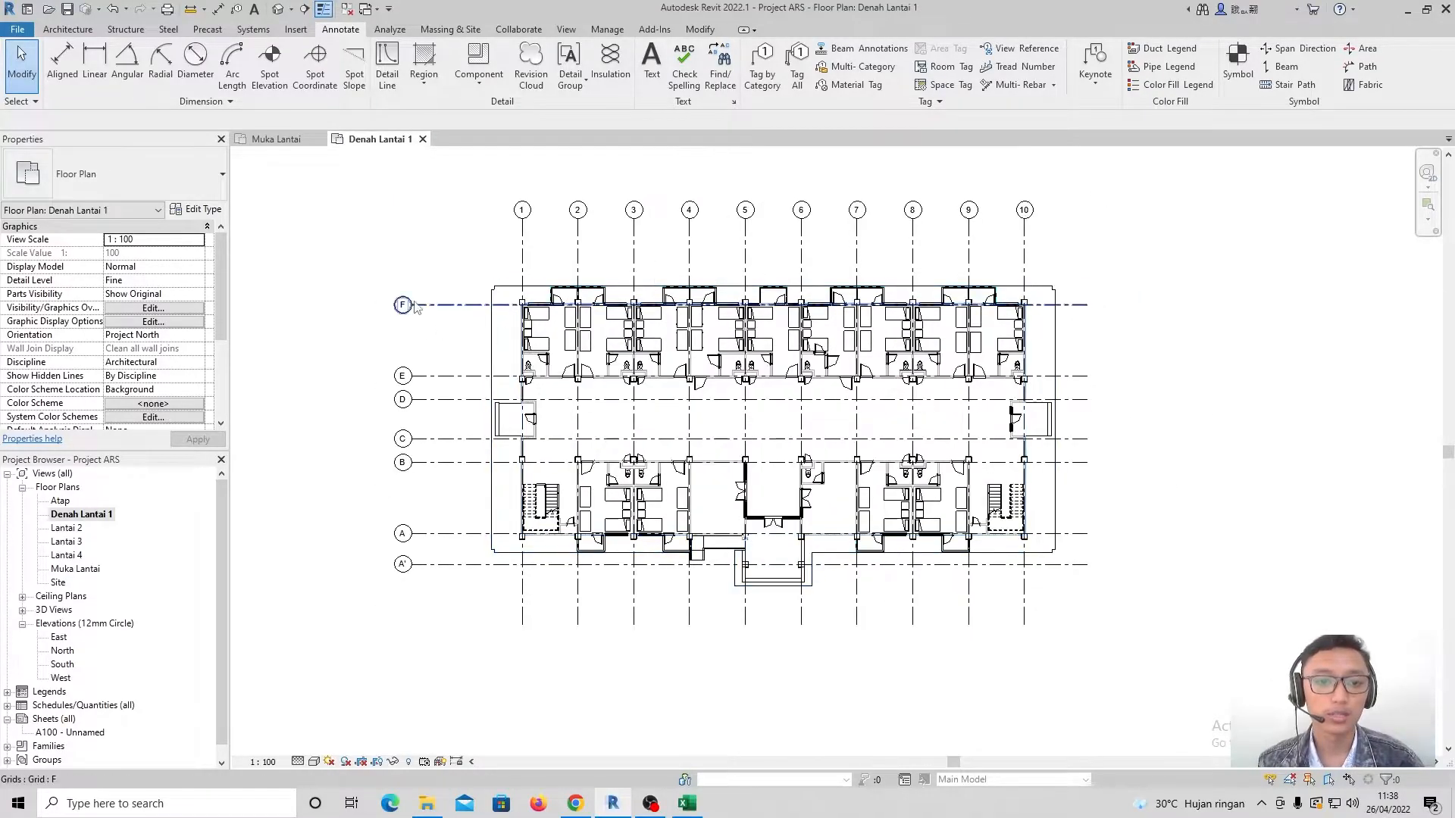
double_click(66, 574)
double_click(79, 515)
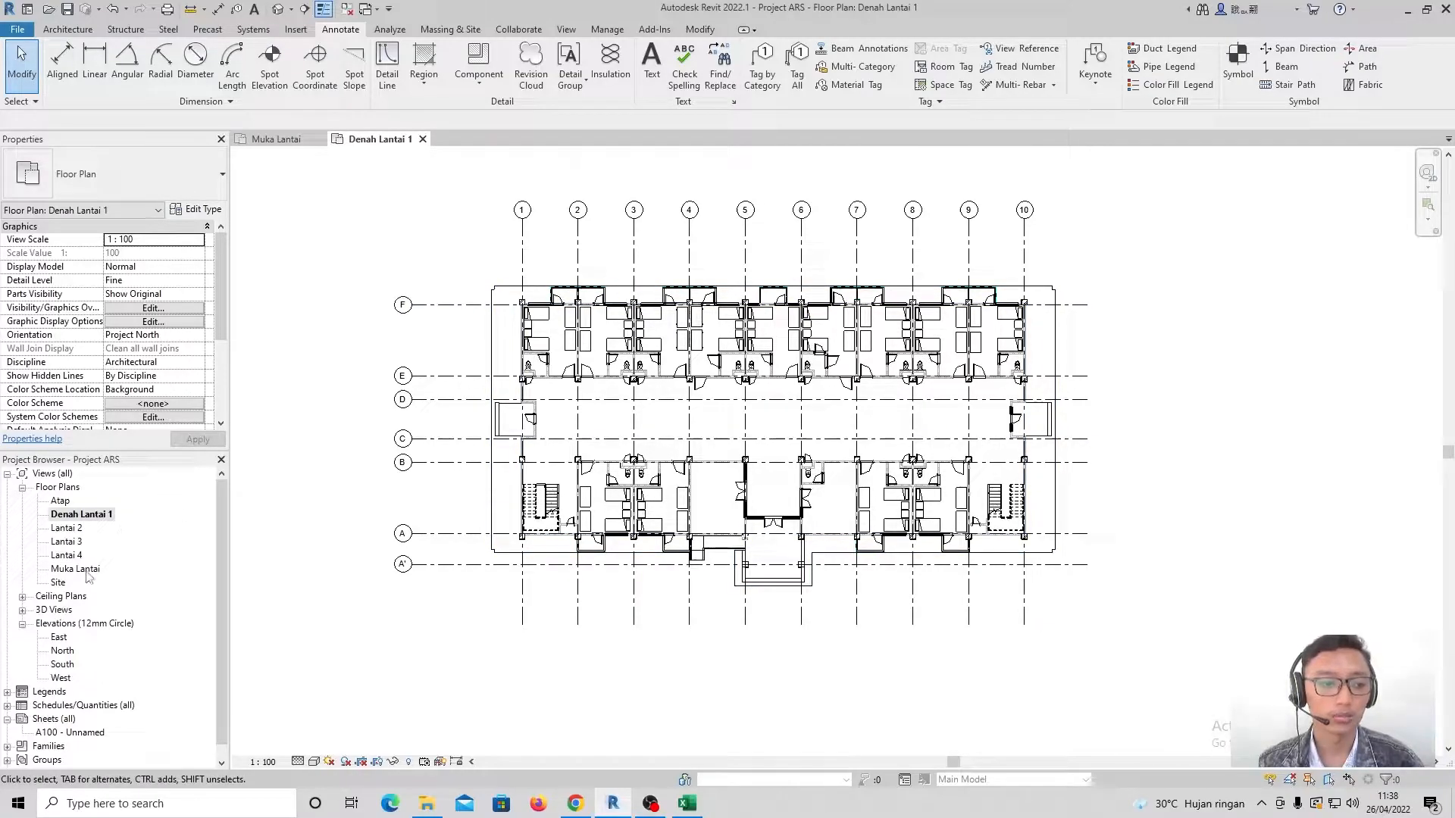
left_click(67, 29)
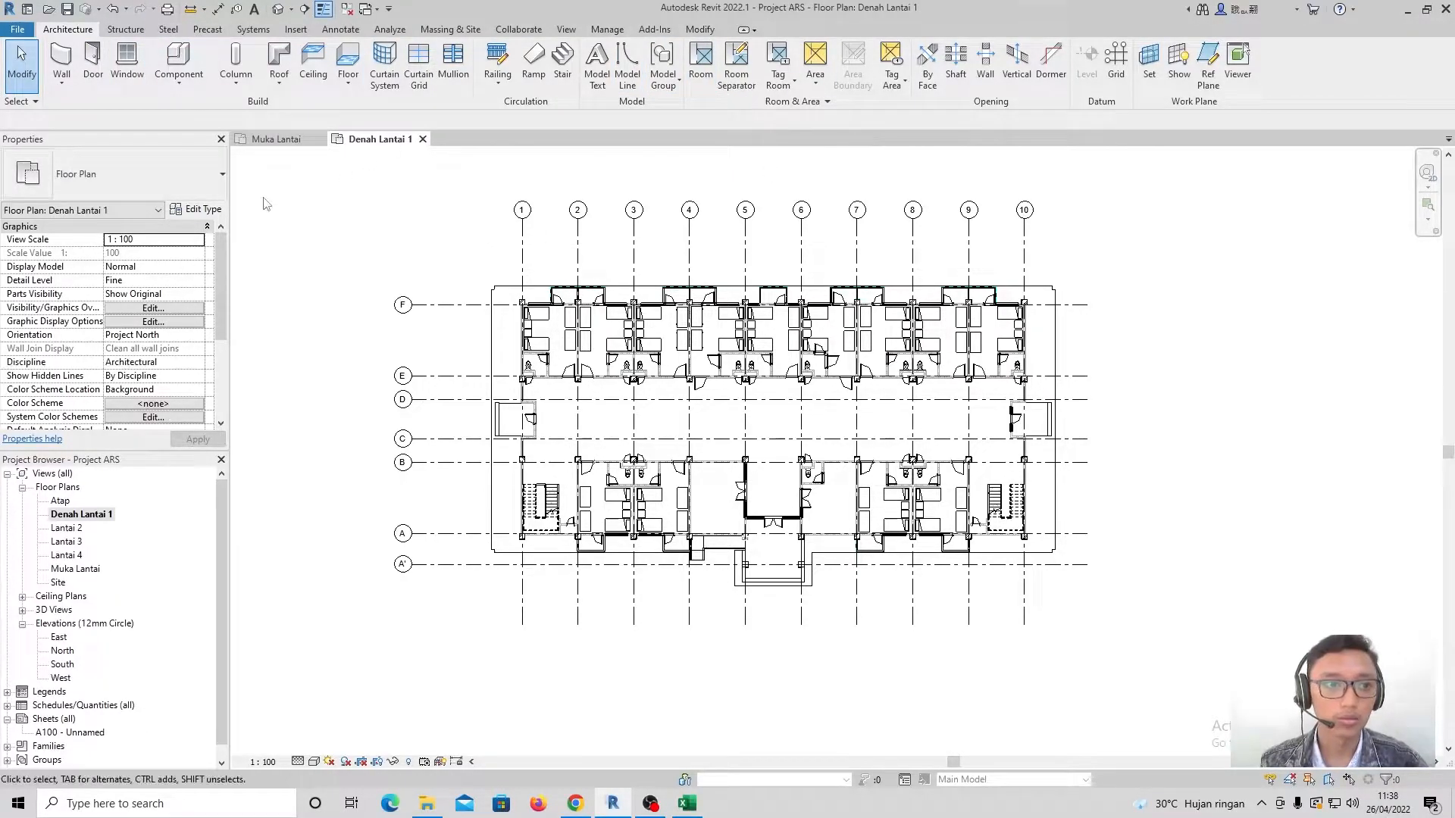
left_click(441, 305)
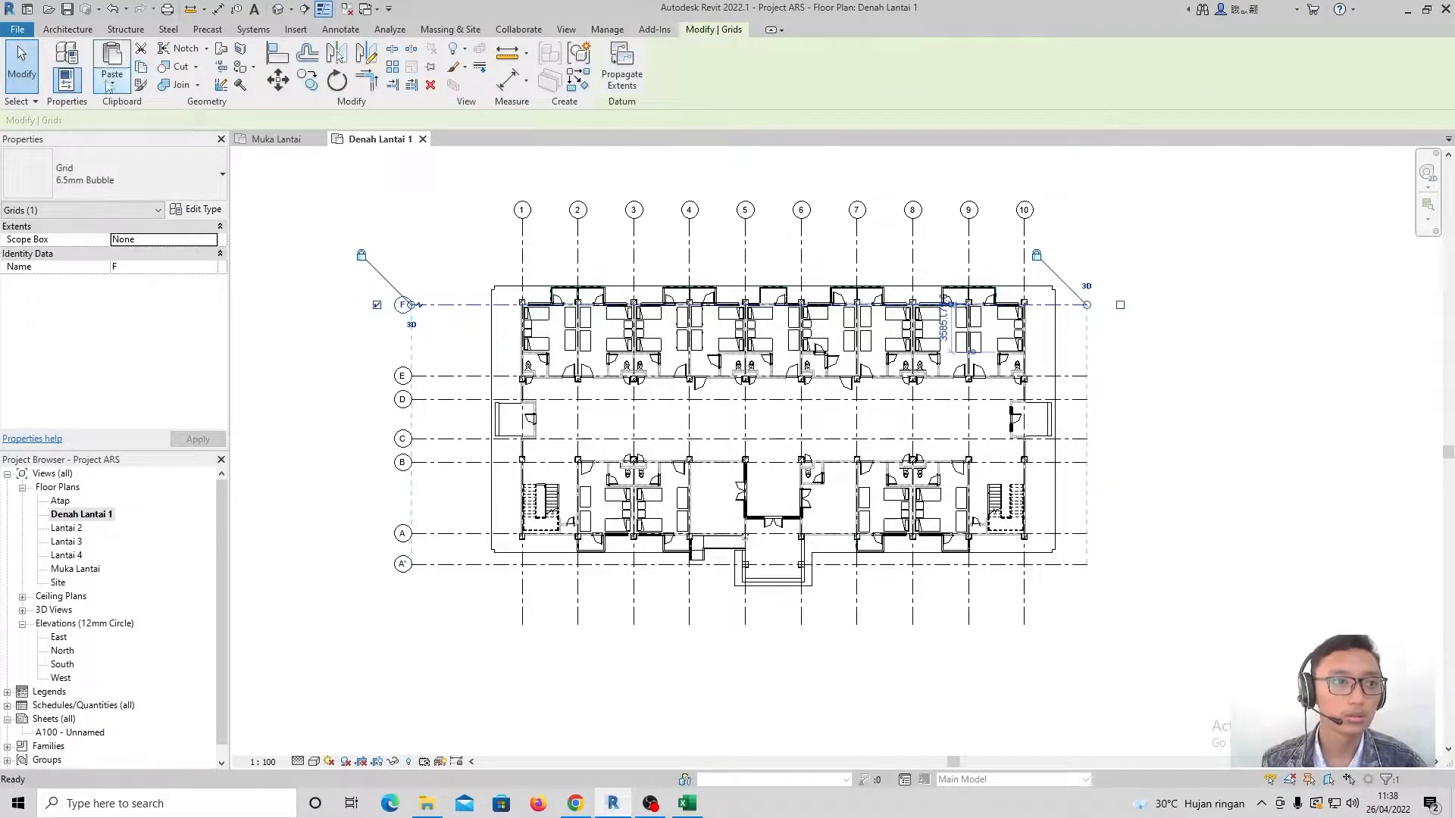
left_click(110, 81)
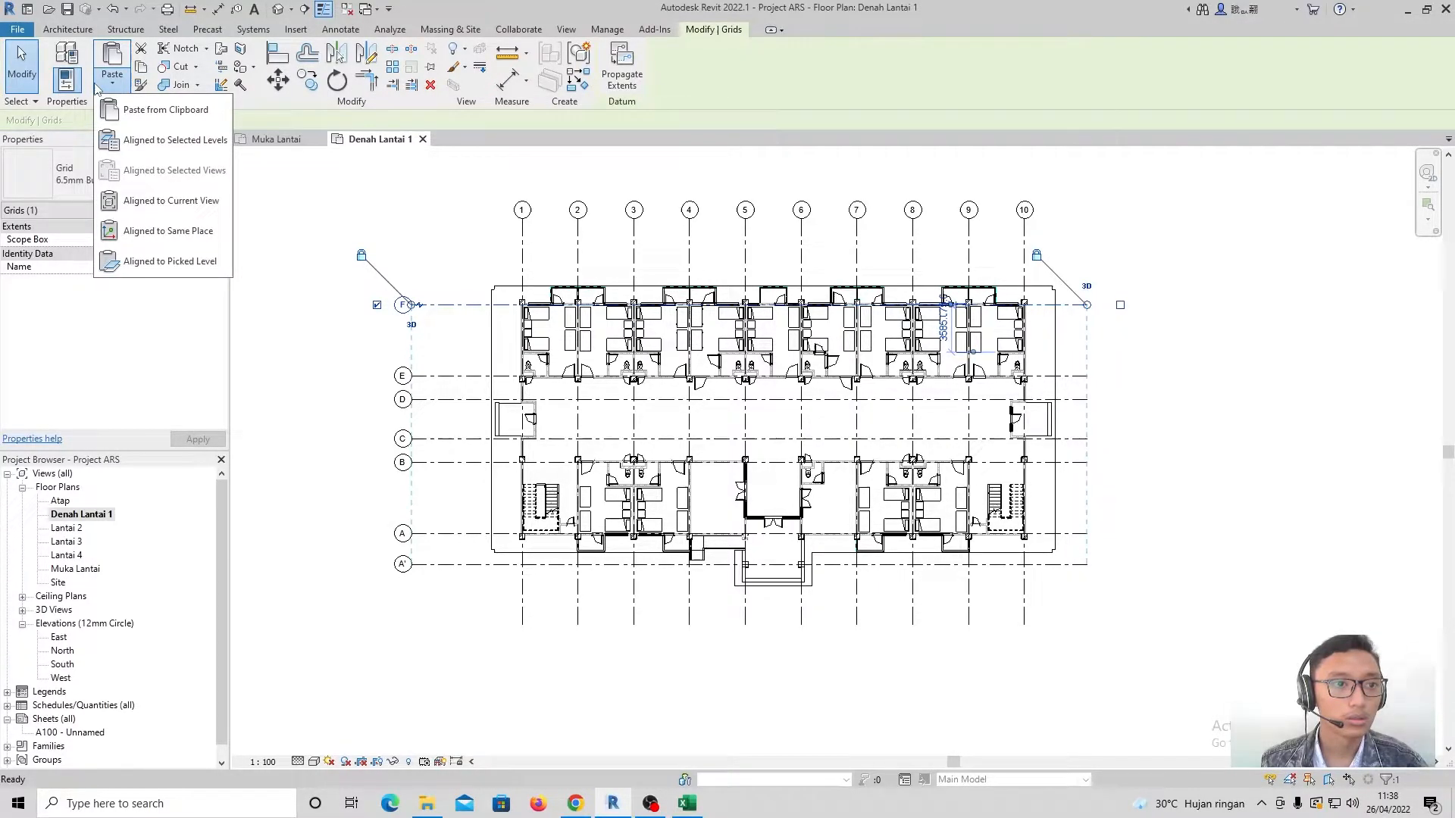
key("Escape")
key("Escape")
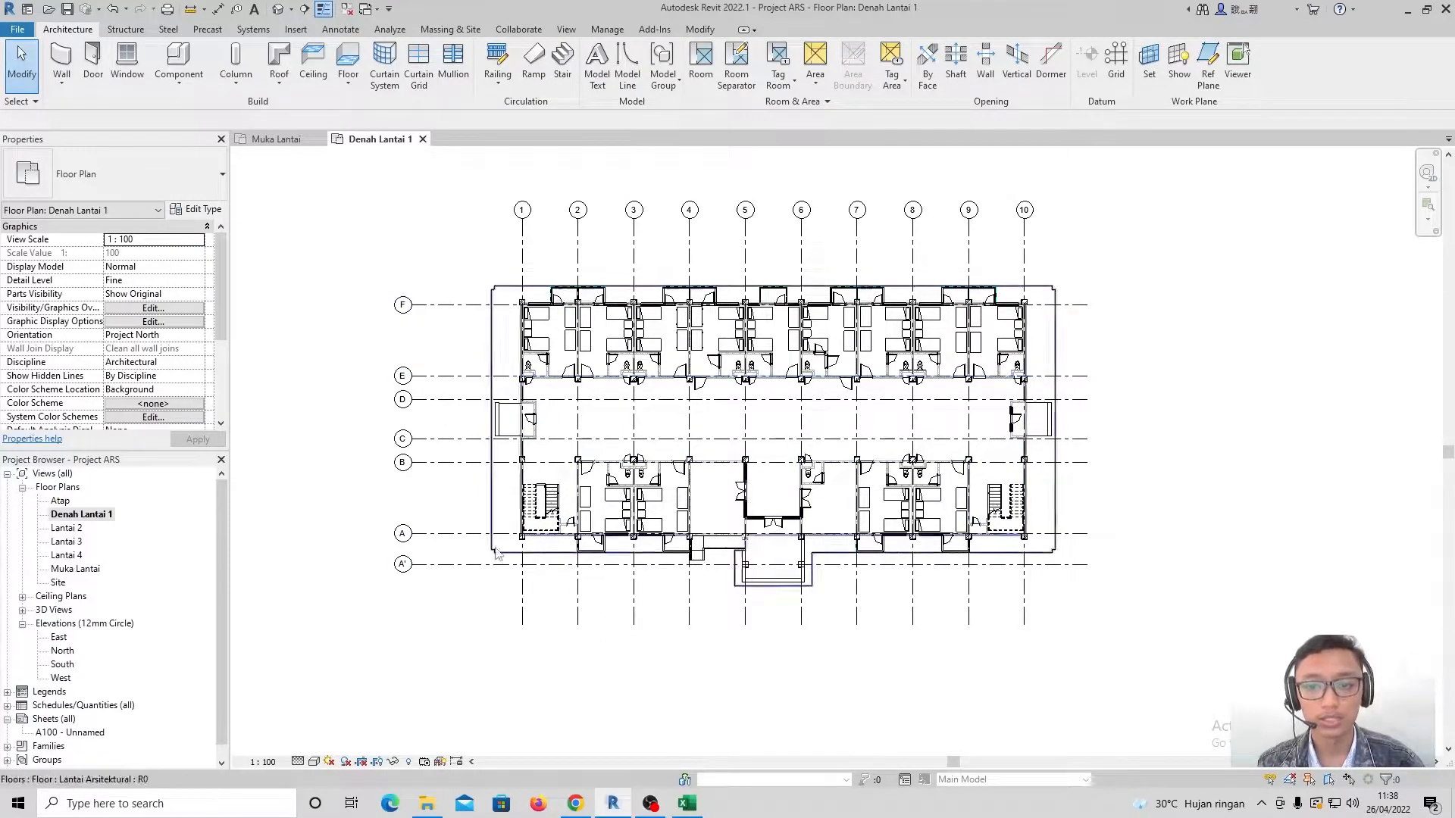
Select everything in the Muka Lantai plan and filter the selection down to the Dimensions category only
double_click(76, 569)
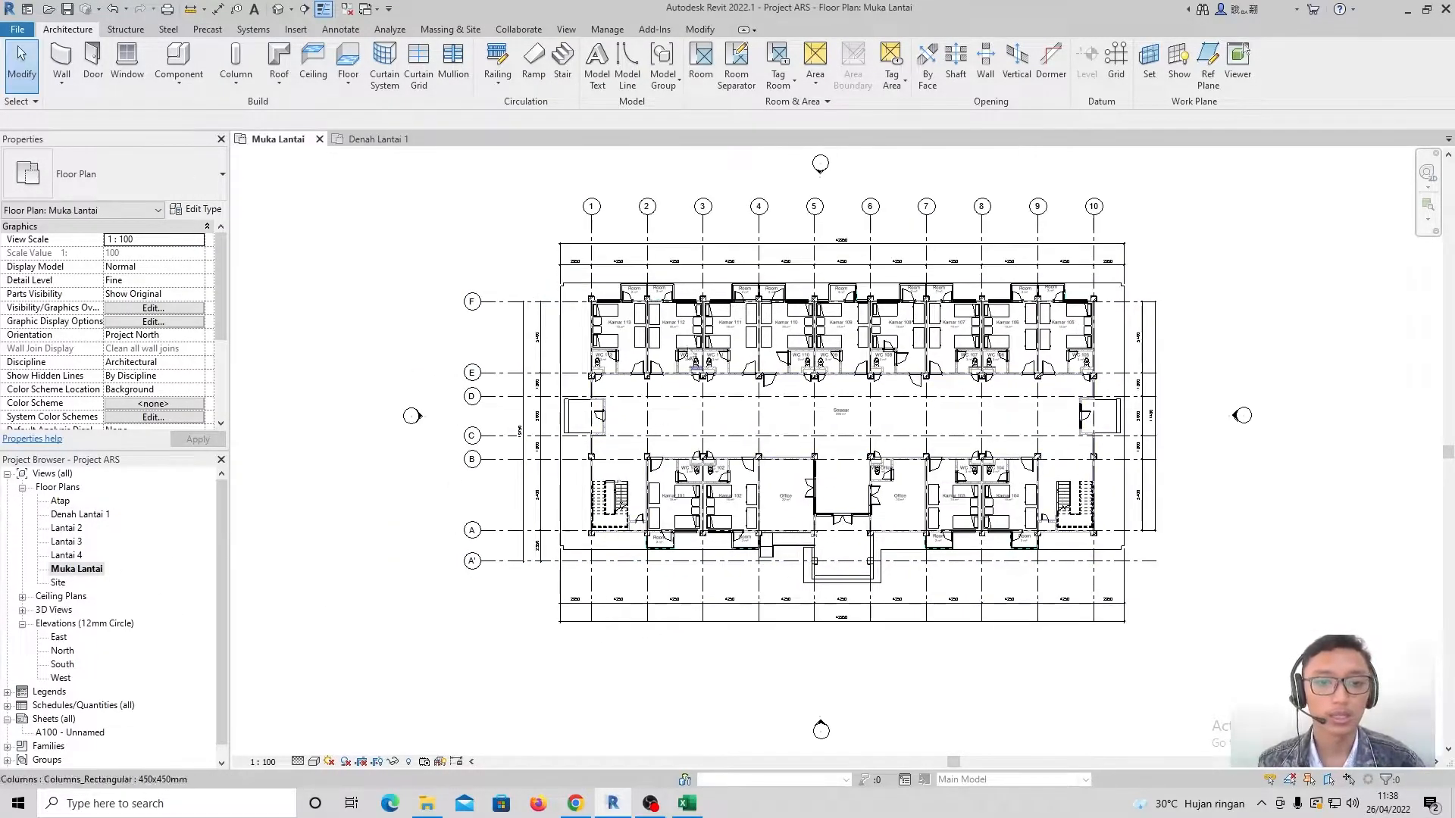
middle_click_drag(707, 378, 689, 384)
left_click_drag(402, 188, 1201, 671)
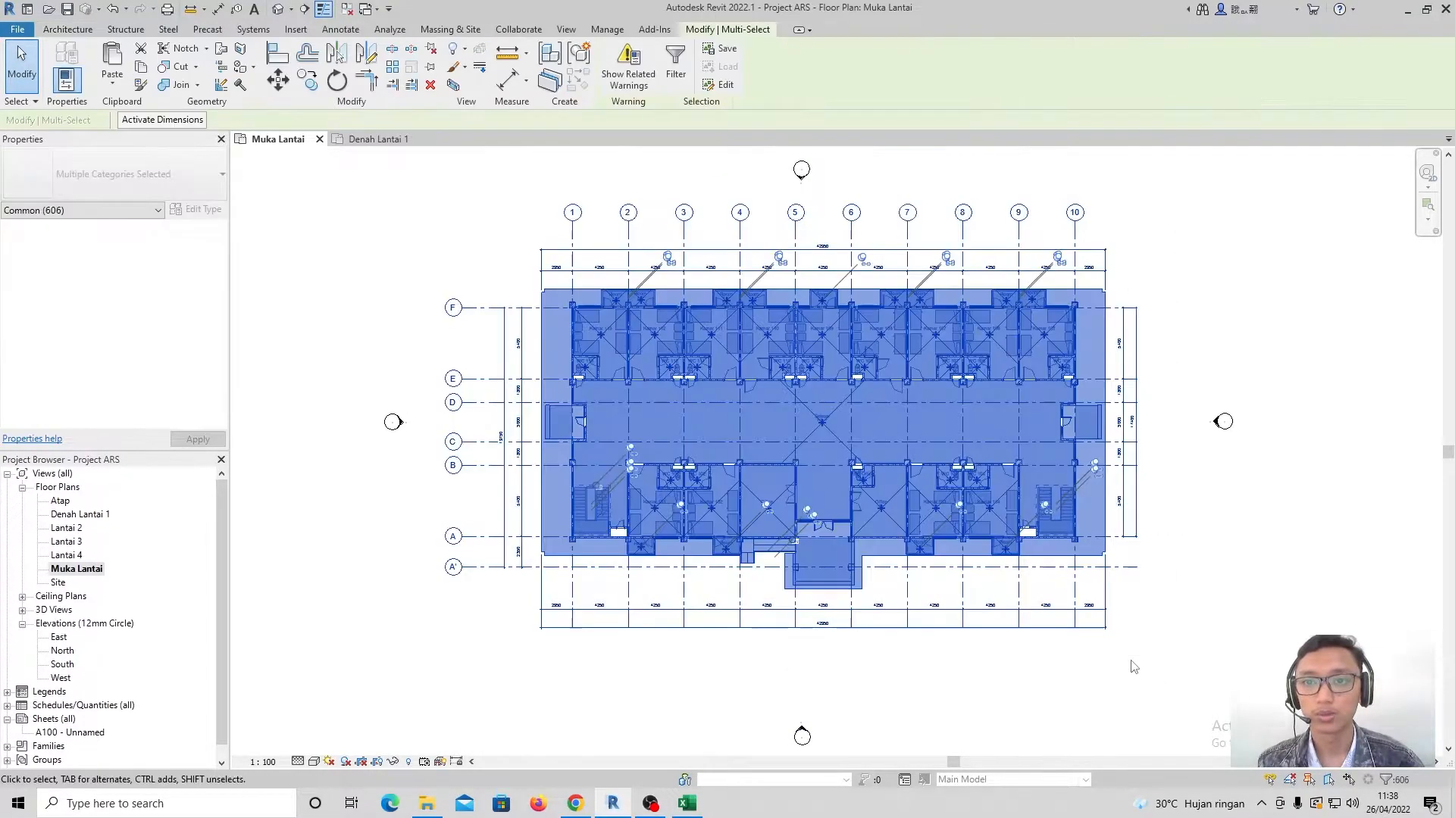
left_click(675, 68)
left_click(672, 184)
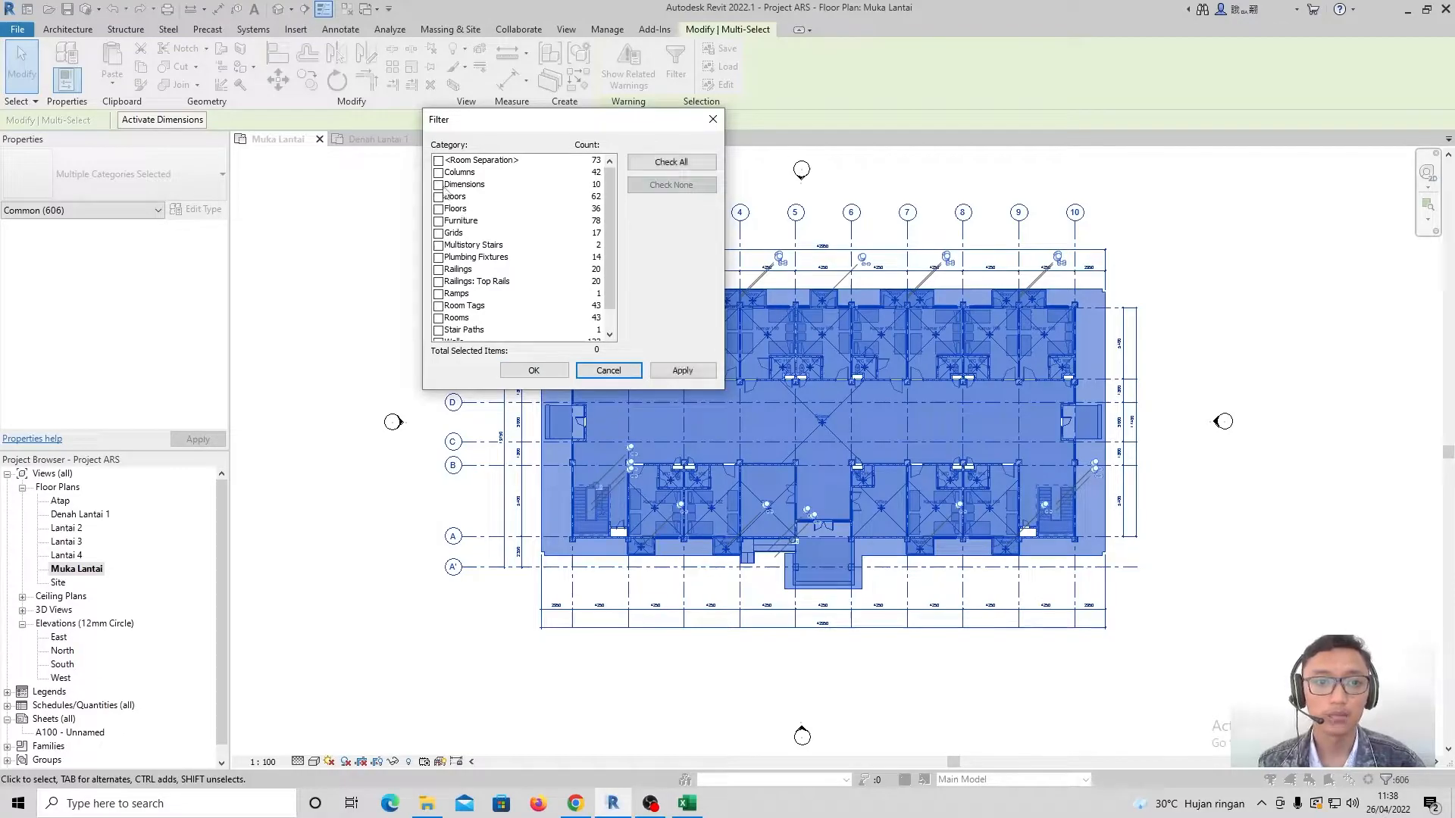
left_click(439, 185)
left_click(701, 375)
left_click(544, 376)
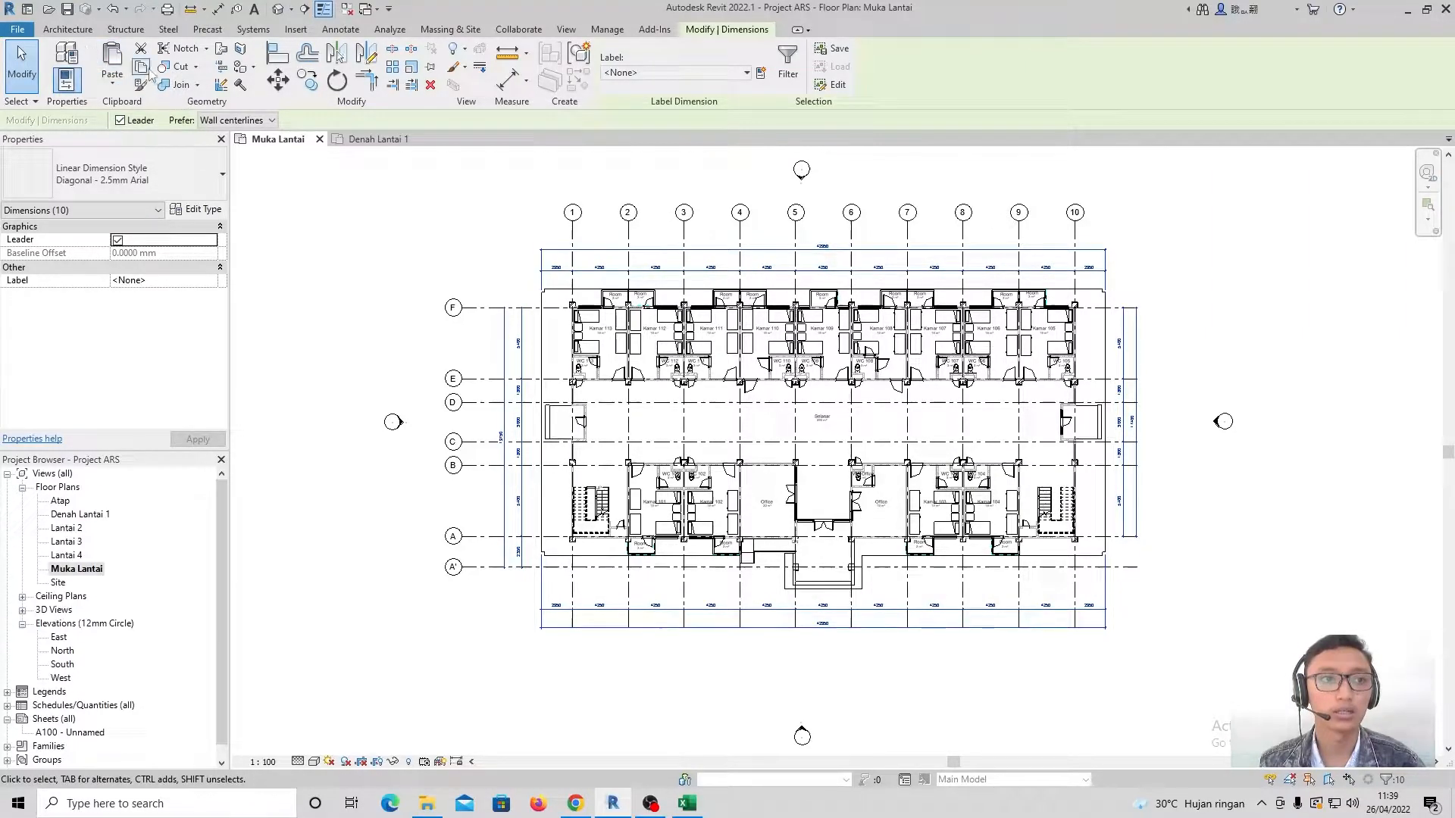
Paste the copied Muka Lantai dimensions into the Denah Lantai 1 floor plan, aligned to the selected view
left_click(113, 82)
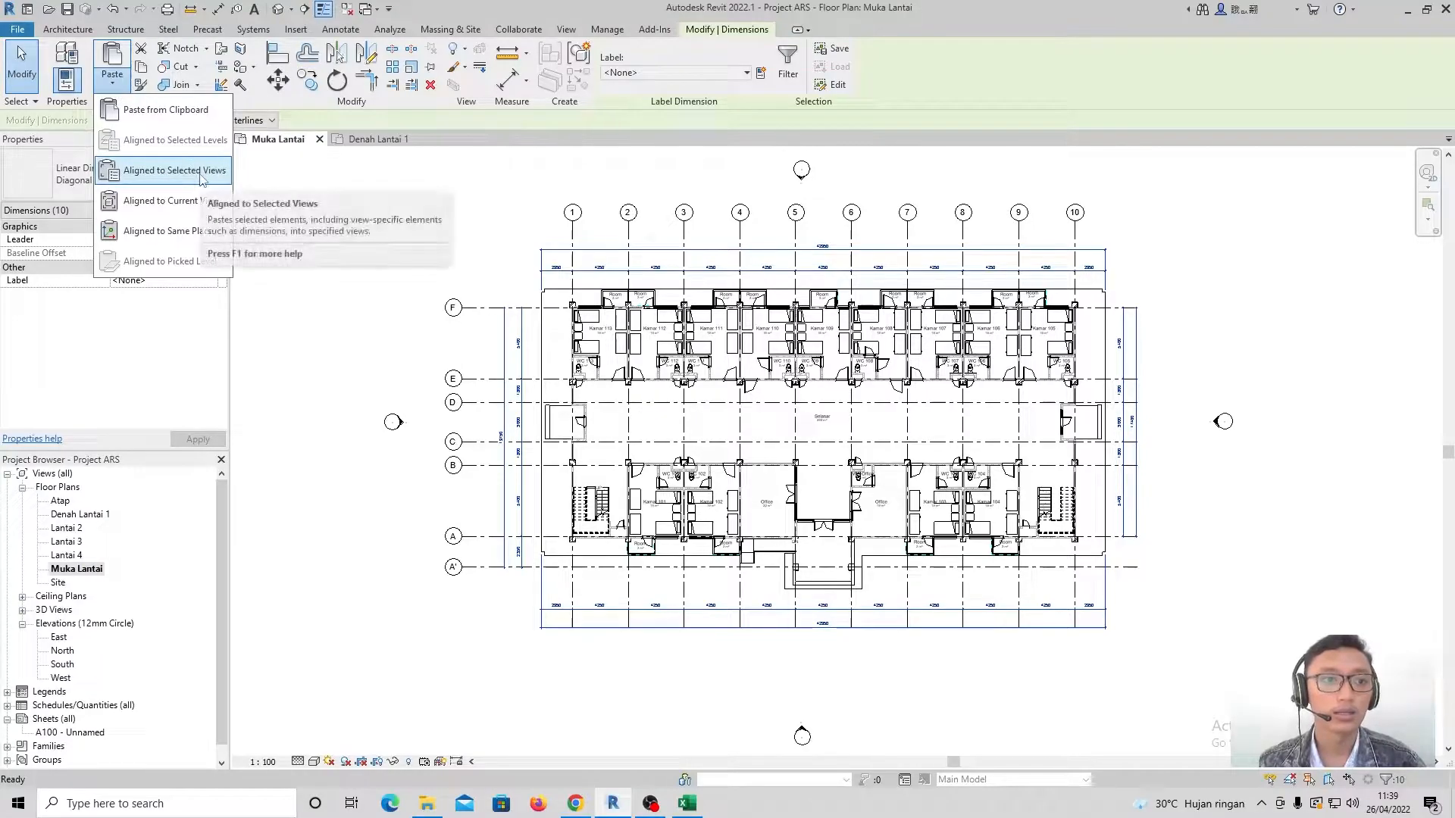
left_click(174, 170)
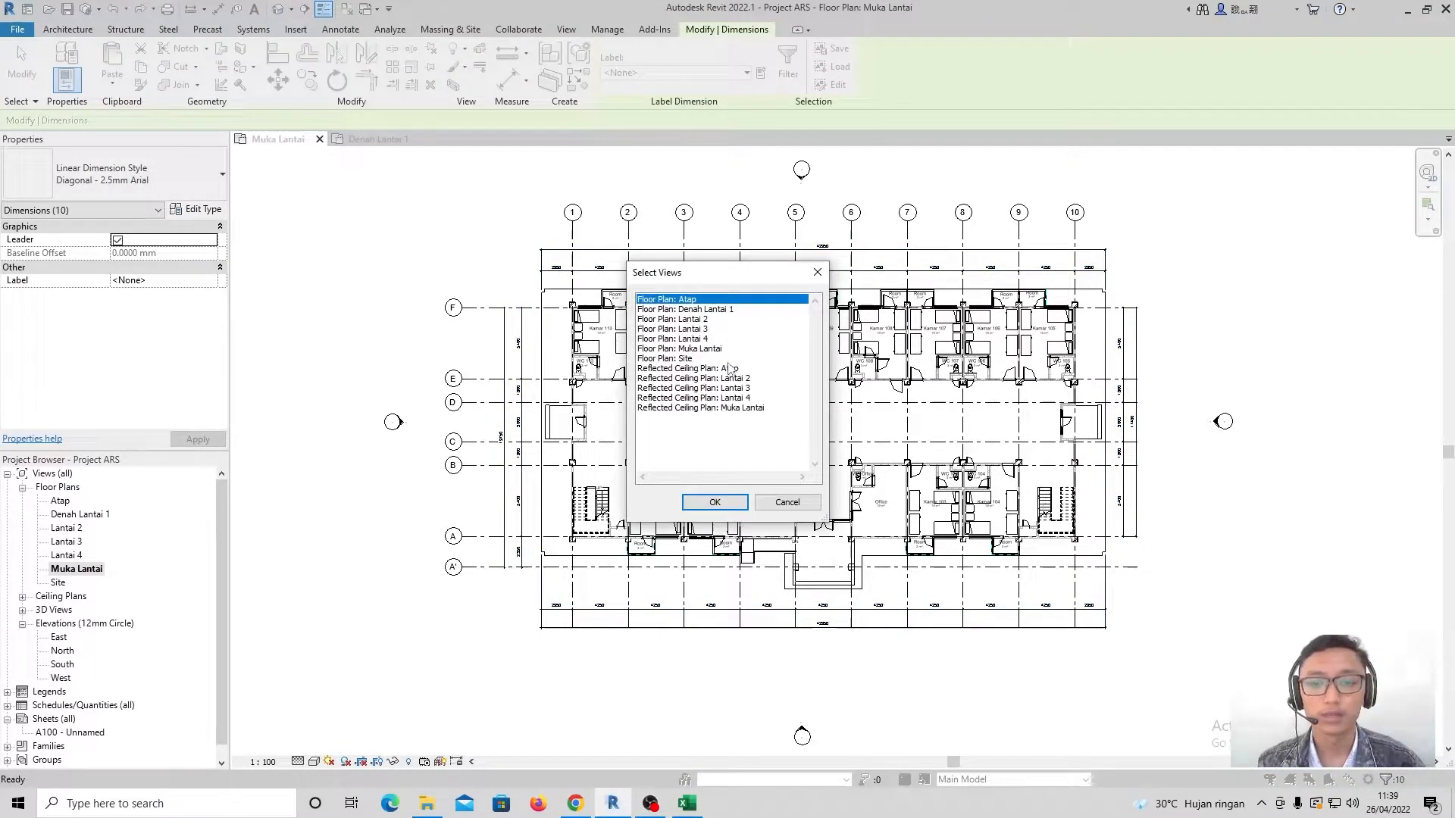
left_click(701, 310)
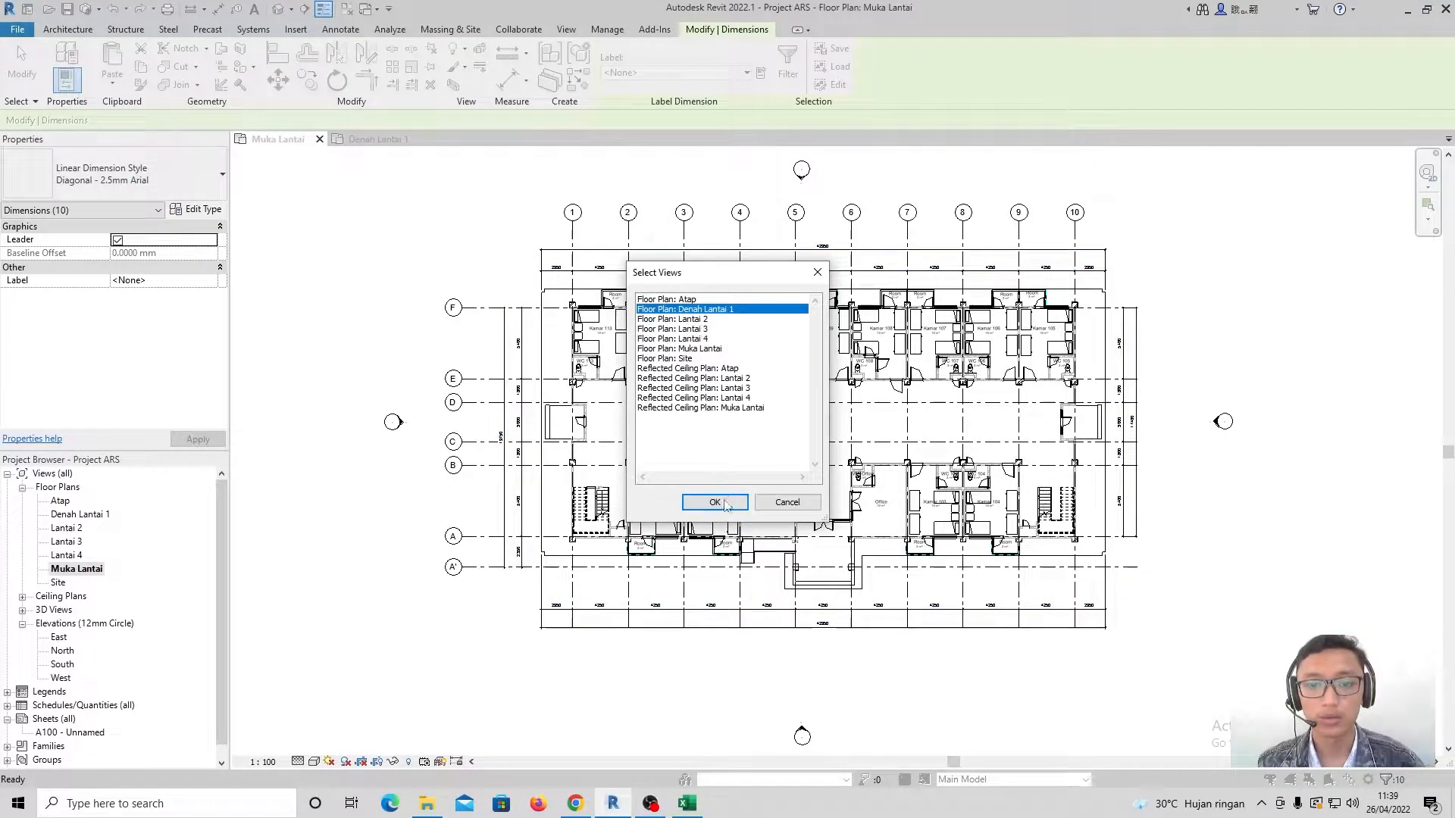
left_click(716, 503)
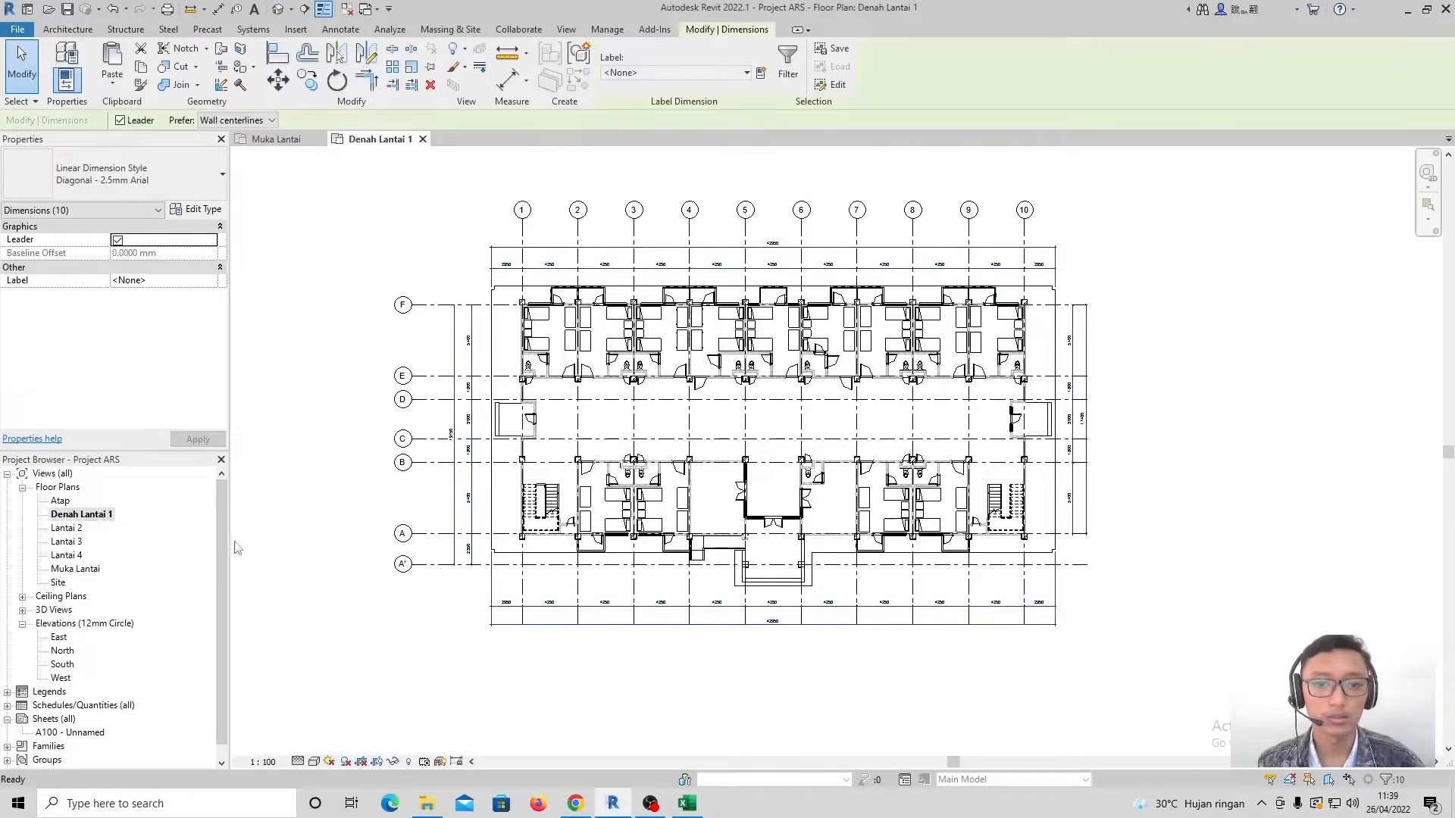
scroll(850, 341, "up", 2)
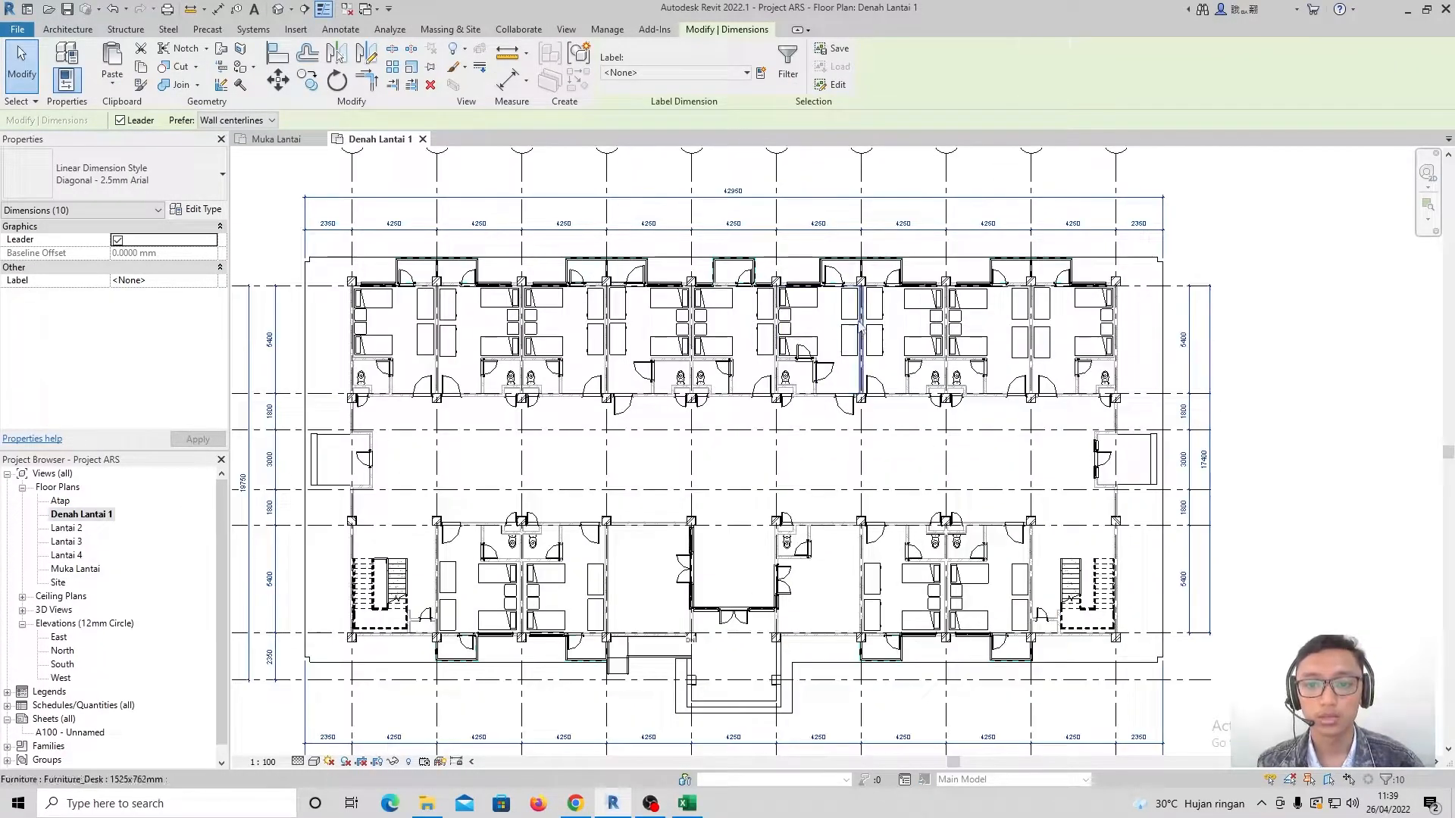
scroll(826, 322, "down", 2)
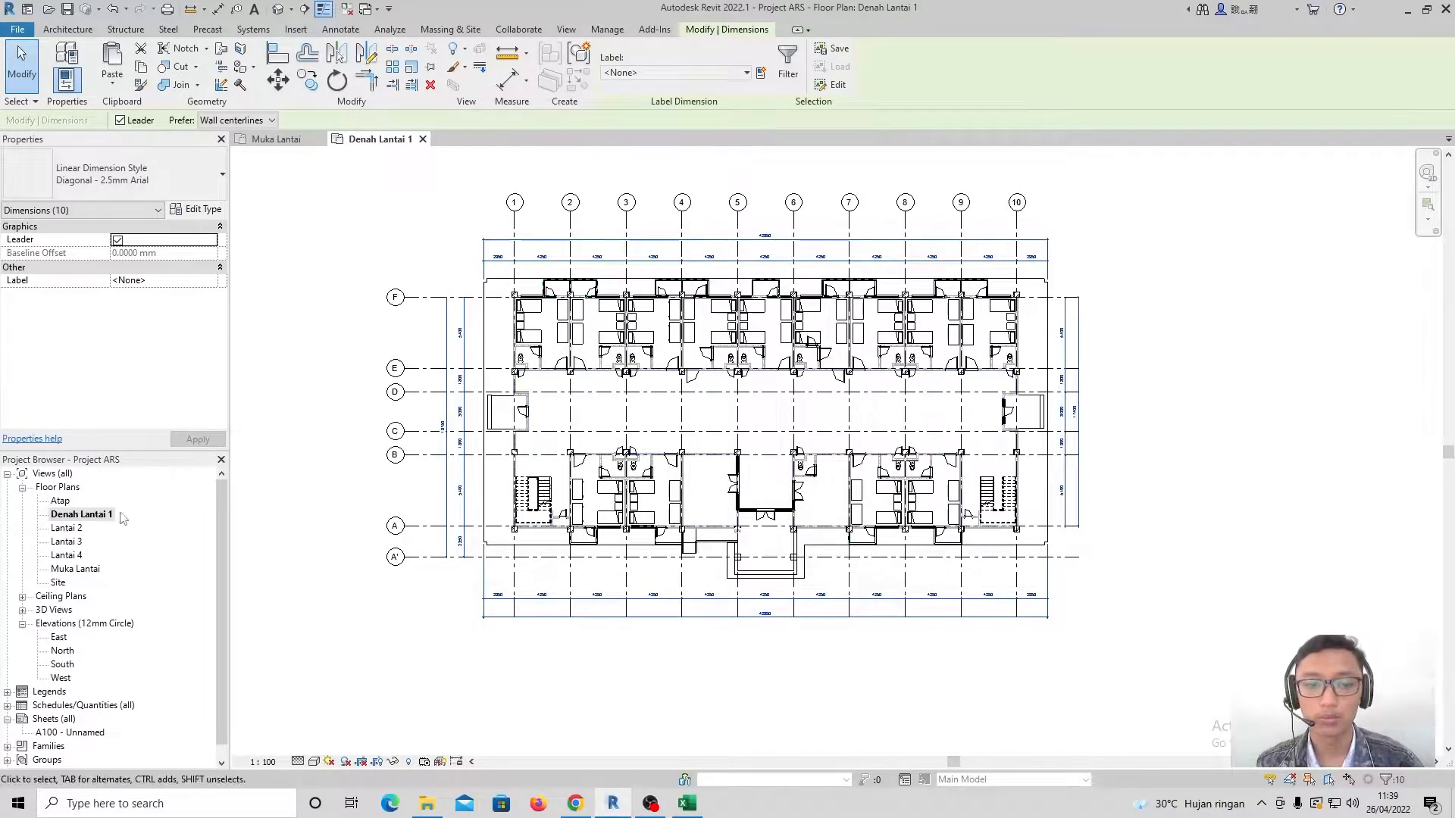
Return to the Muka Lantai floor plan and select the whole building with its grids and annotations
double_click(75, 568)
left_click_drag(346, 231, 1033, 653)
left_click(675, 64)
left_click(669, 183)
scroll(466, 296, "down", 2)
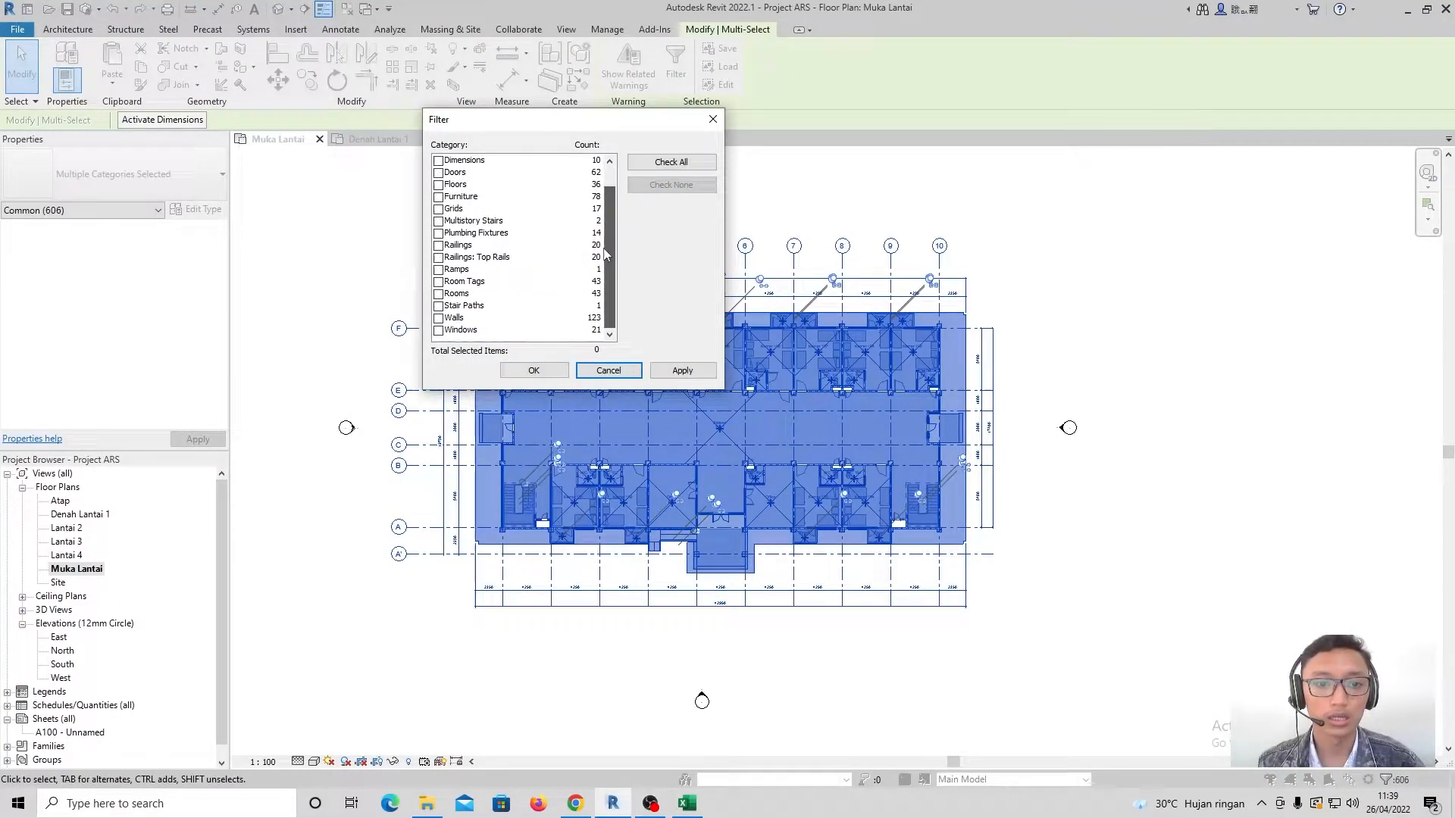
left_click(438, 294)
left_click(438, 282, "shift")
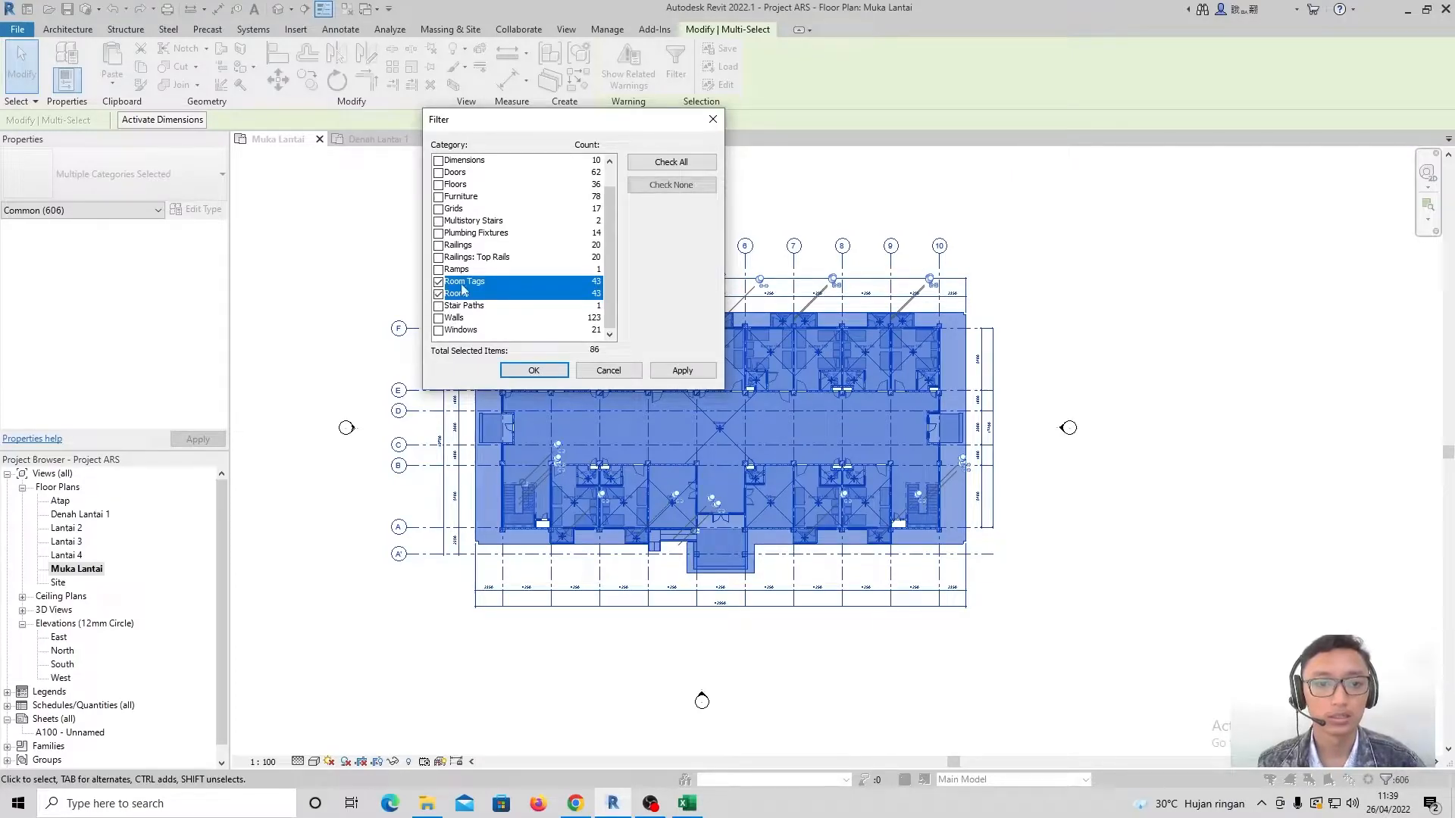
left_click(608, 370)
Filter the Muka Lantai selection down to the Room Tags category only
left_click(675, 73)
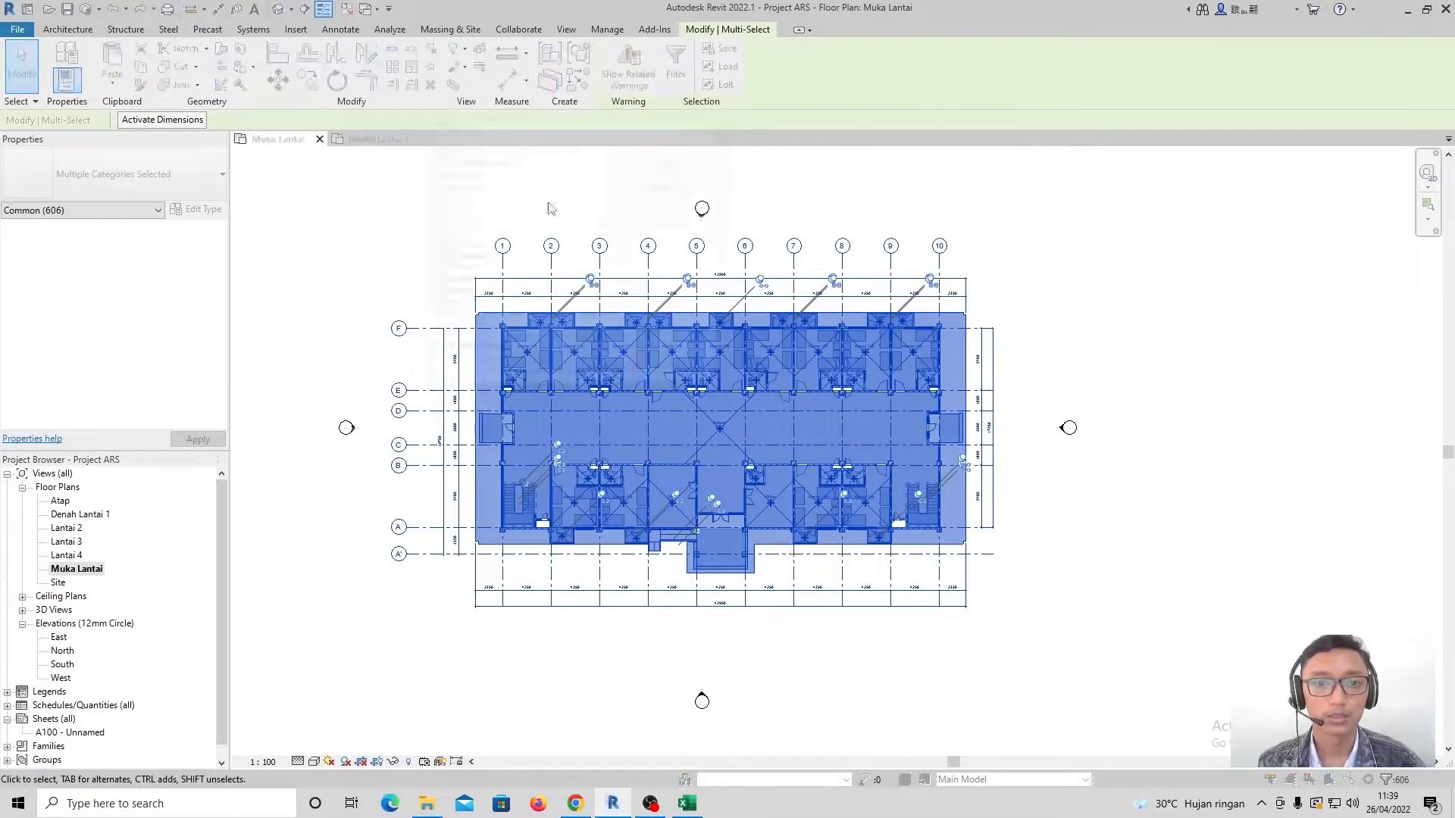
left_click(656, 188)
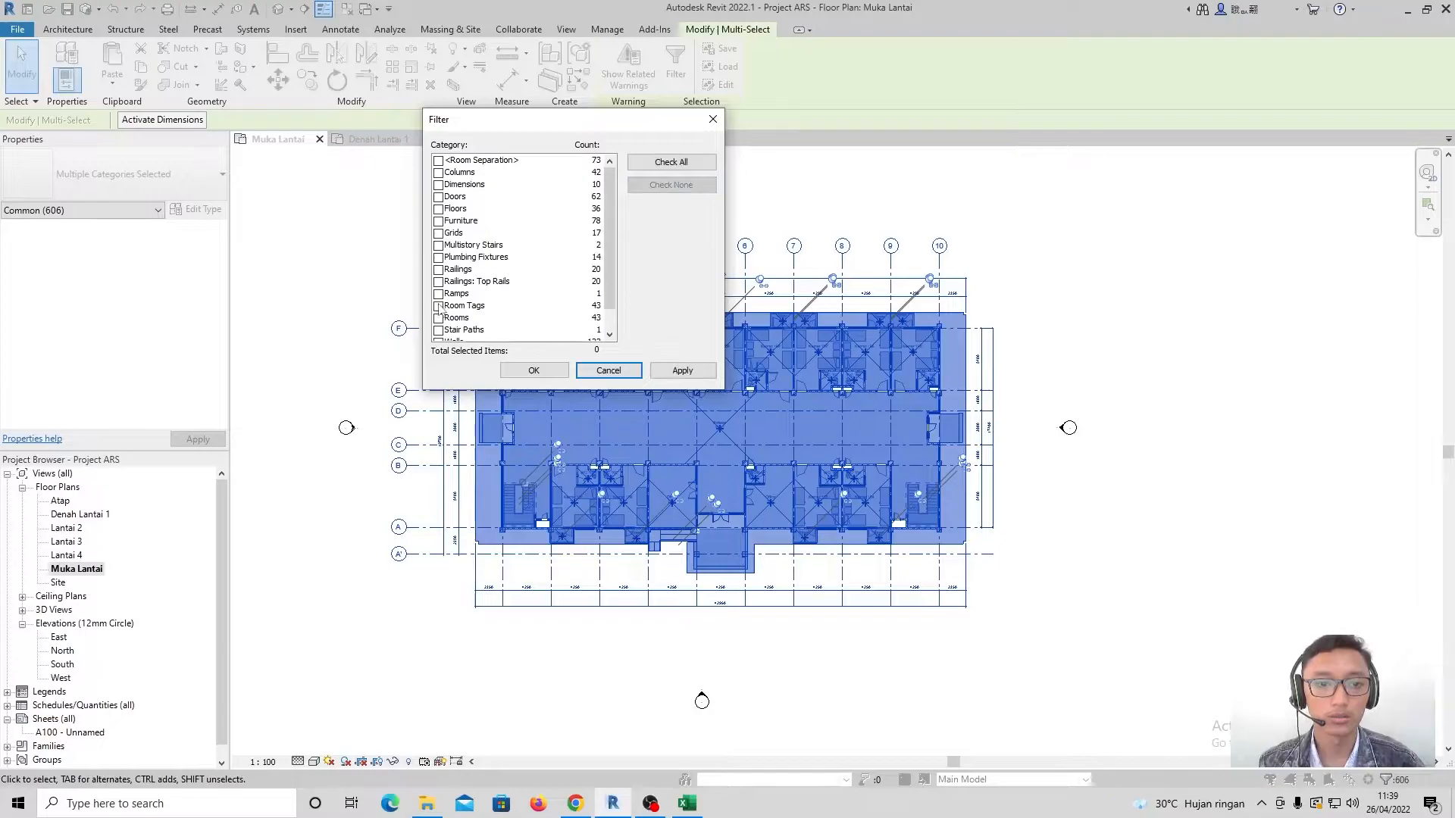
left_click(439, 306)
left_click(670, 371)
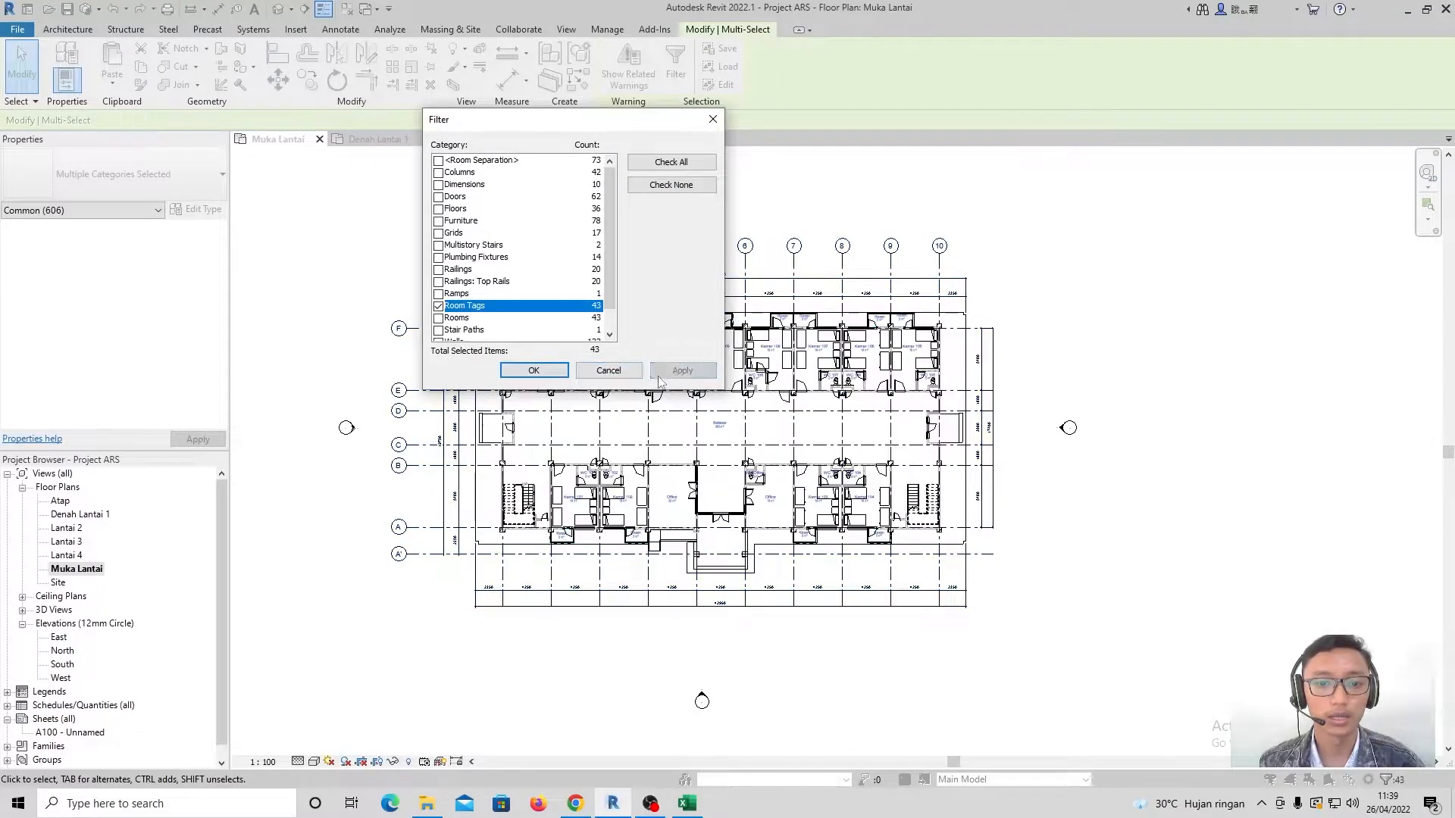
left_click(535, 370)
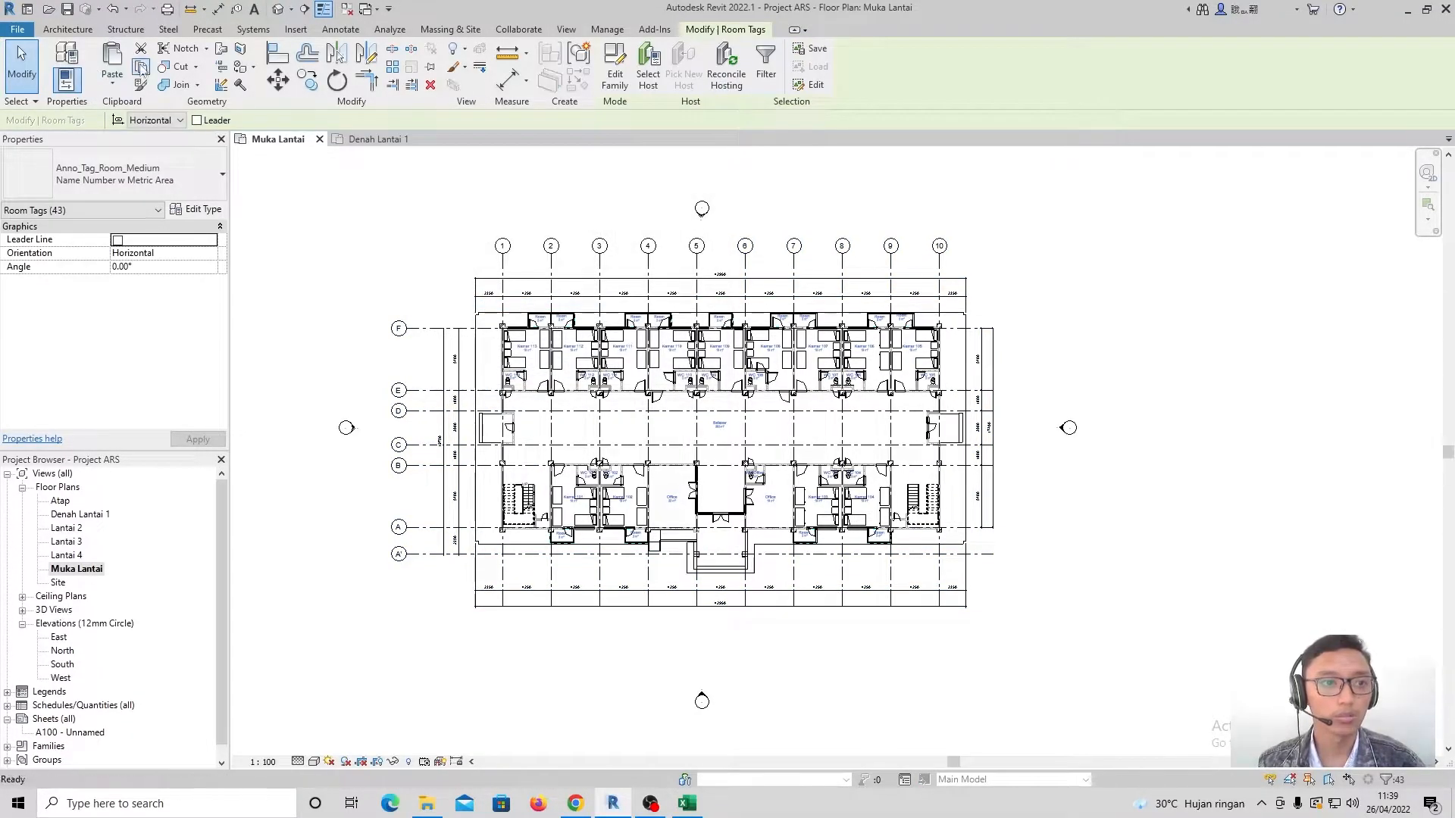
Copy the selected room tags and paste them into the Denah Lantai 1 floor plan, aligned to the selected view
left_click(112, 90)
left_click(155, 169)
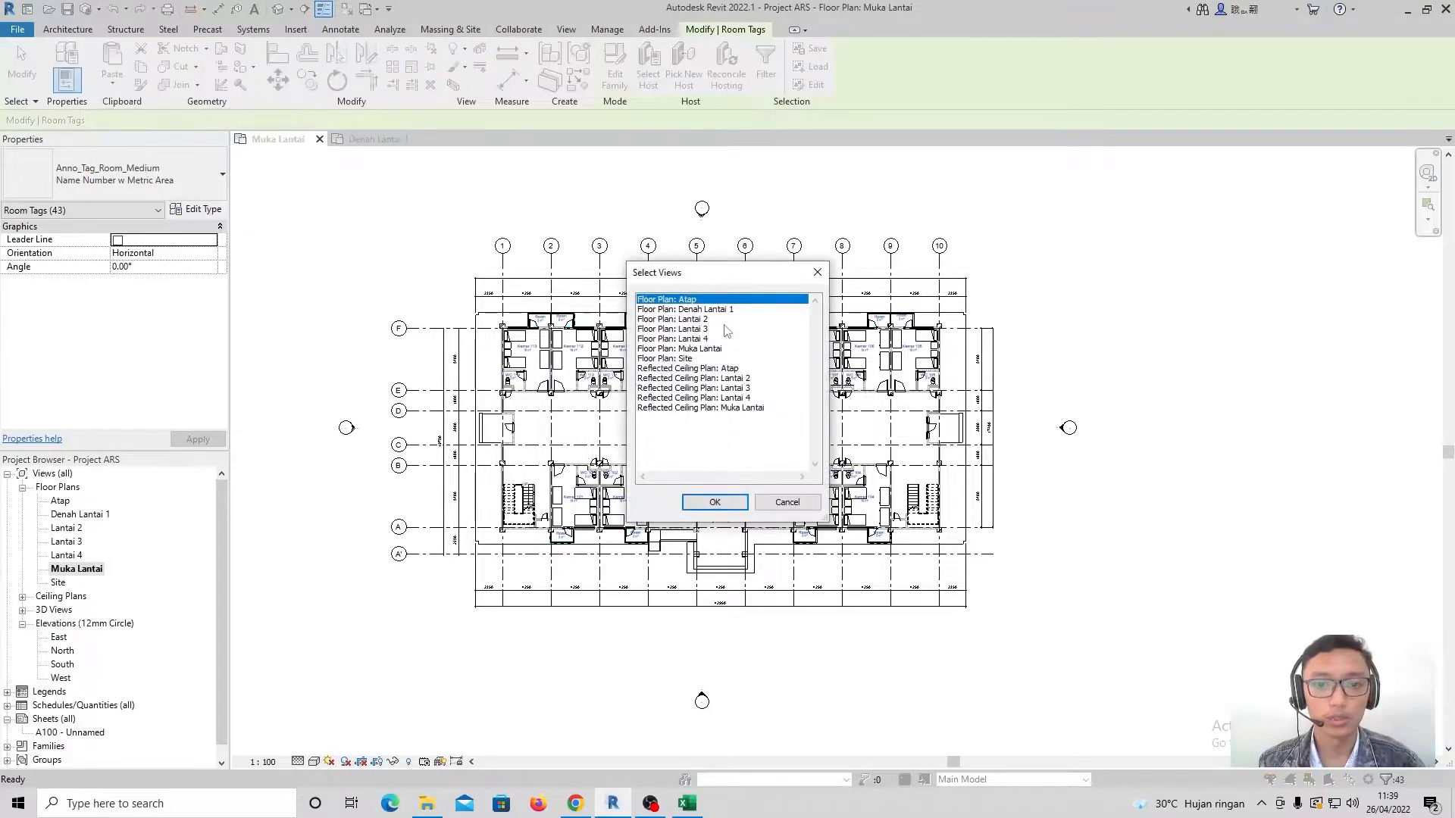
left_click(699, 310)
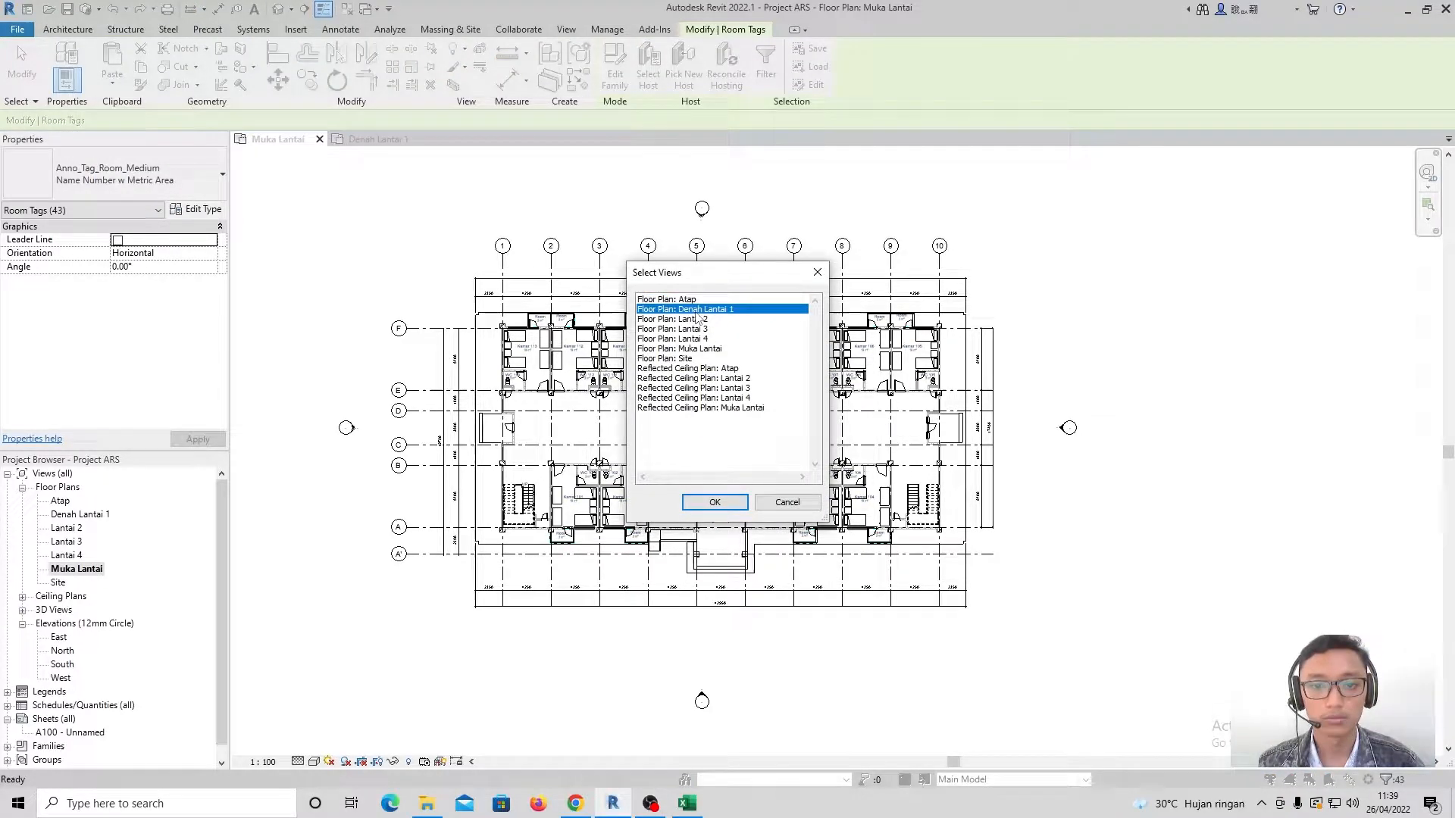
left_click(716, 504)
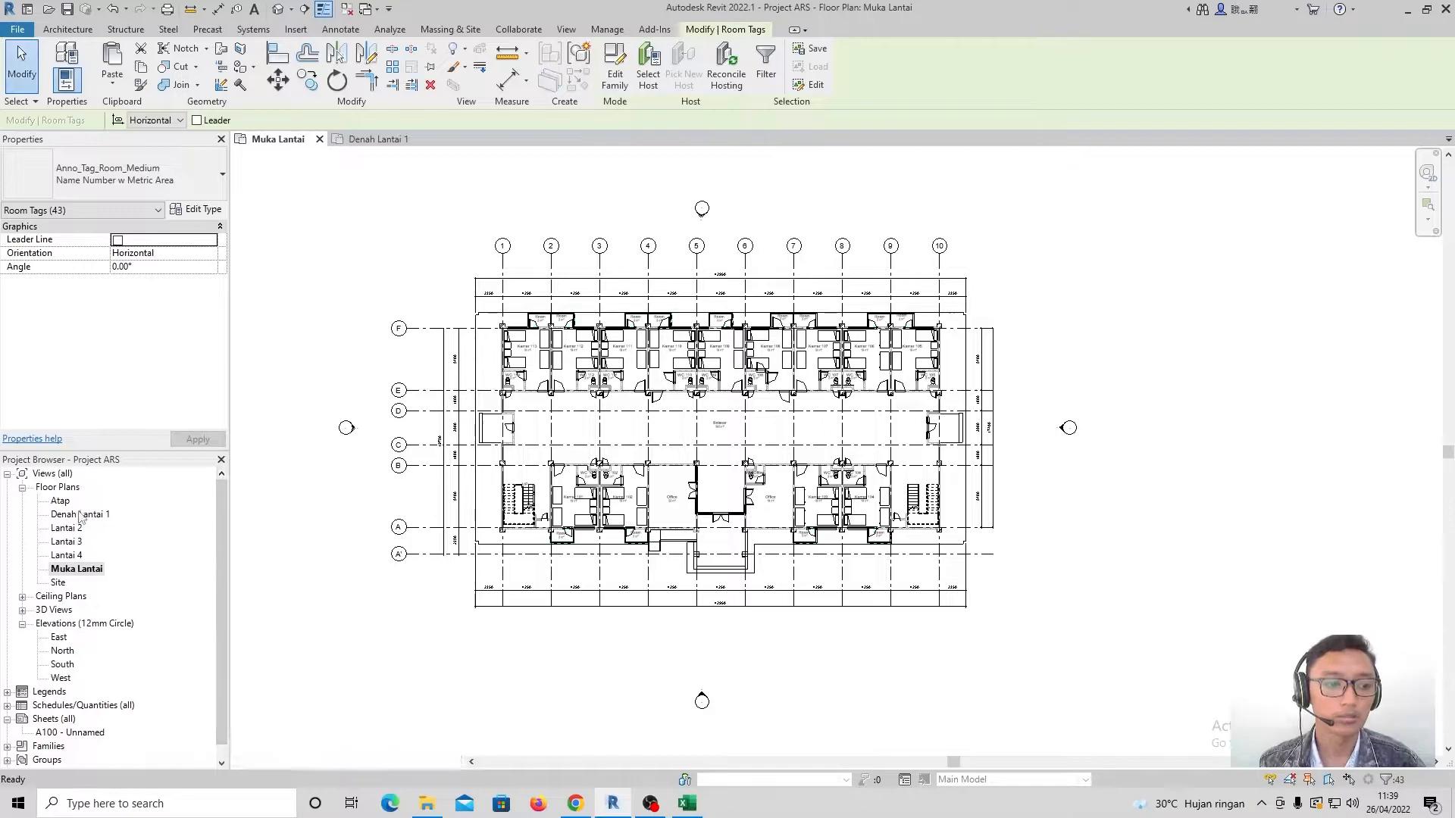
Open the Denah Lantai 1 plan and examine the pasted room tags and the lines around the balconies
double_click(80, 515)
scroll(659, 412, "up", 3)
scroll(734, 403, "down", 3)
scroll(839, 290, "up", 8)
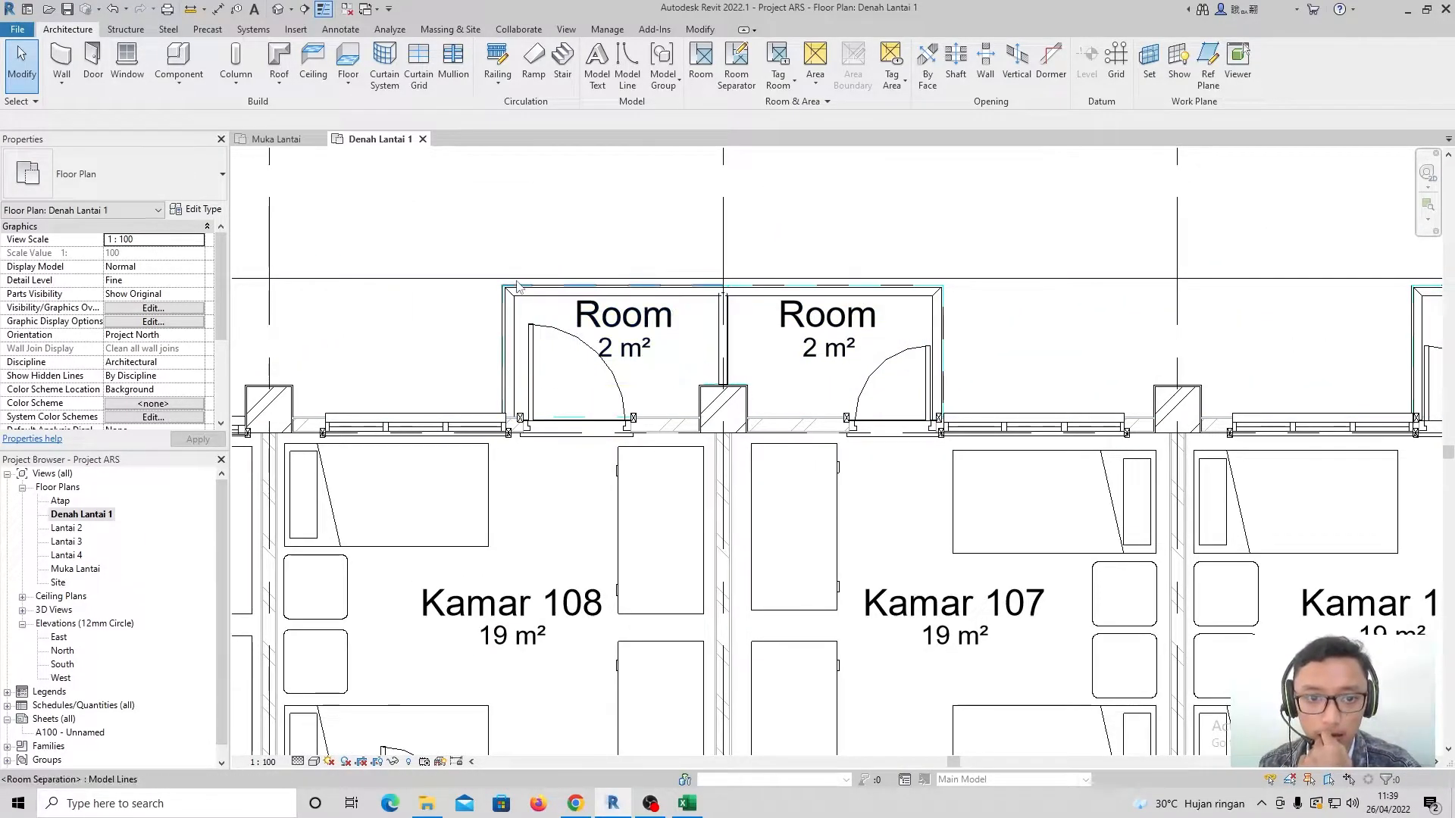
scroll(517, 284, "down", 4)
scroll(500, 303, "down", 1)
scroll(497, 311, "up", 2)
scroll(497, 310, "up", 2)
scroll(500, 318, "down", 6)
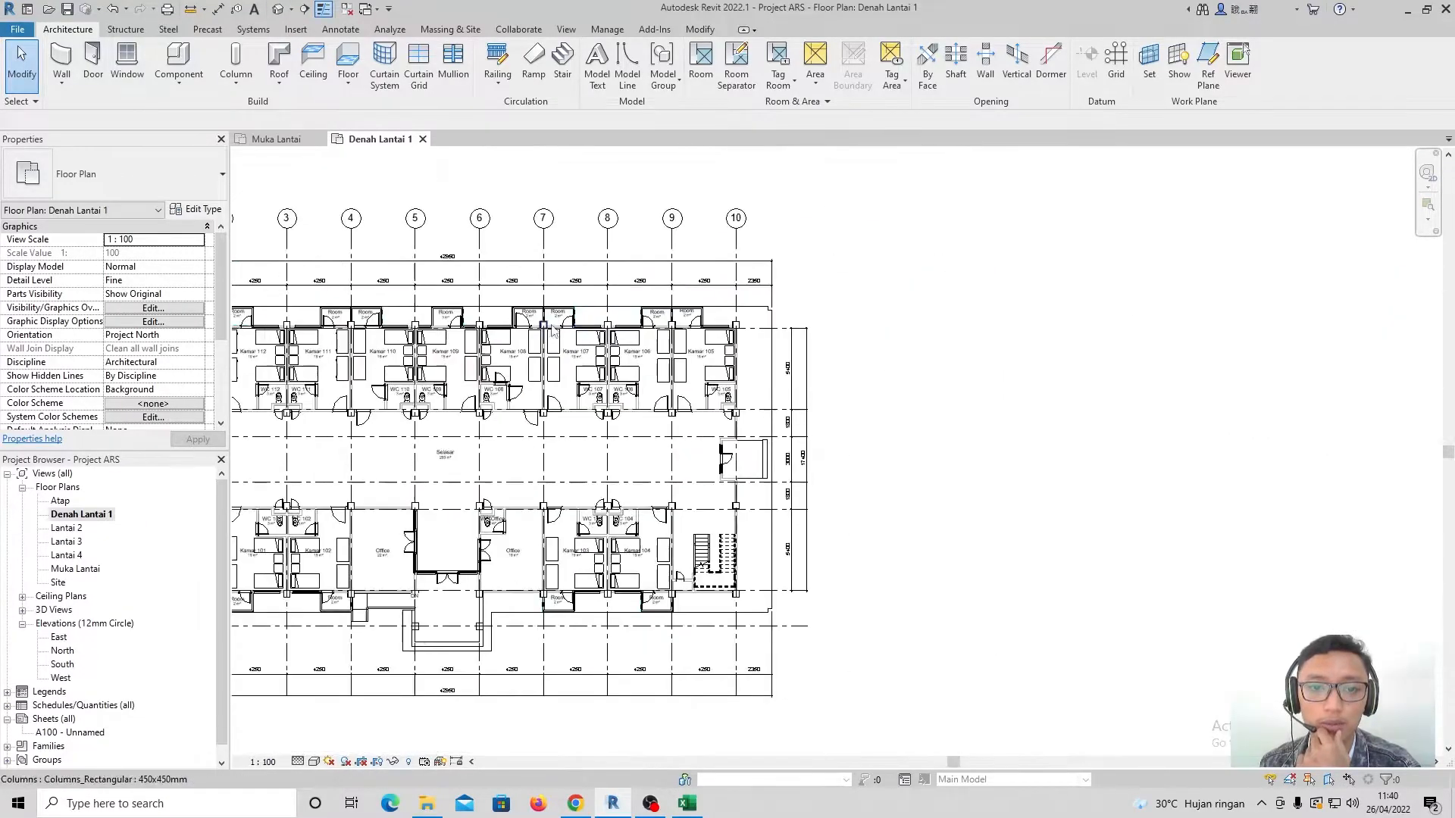
Select everything in the Denah Lantai 1 plan and filter the selection down to the <Room Separation> category only
left_click_drag(487, 295, 970, 614)
left_click(673, 85)
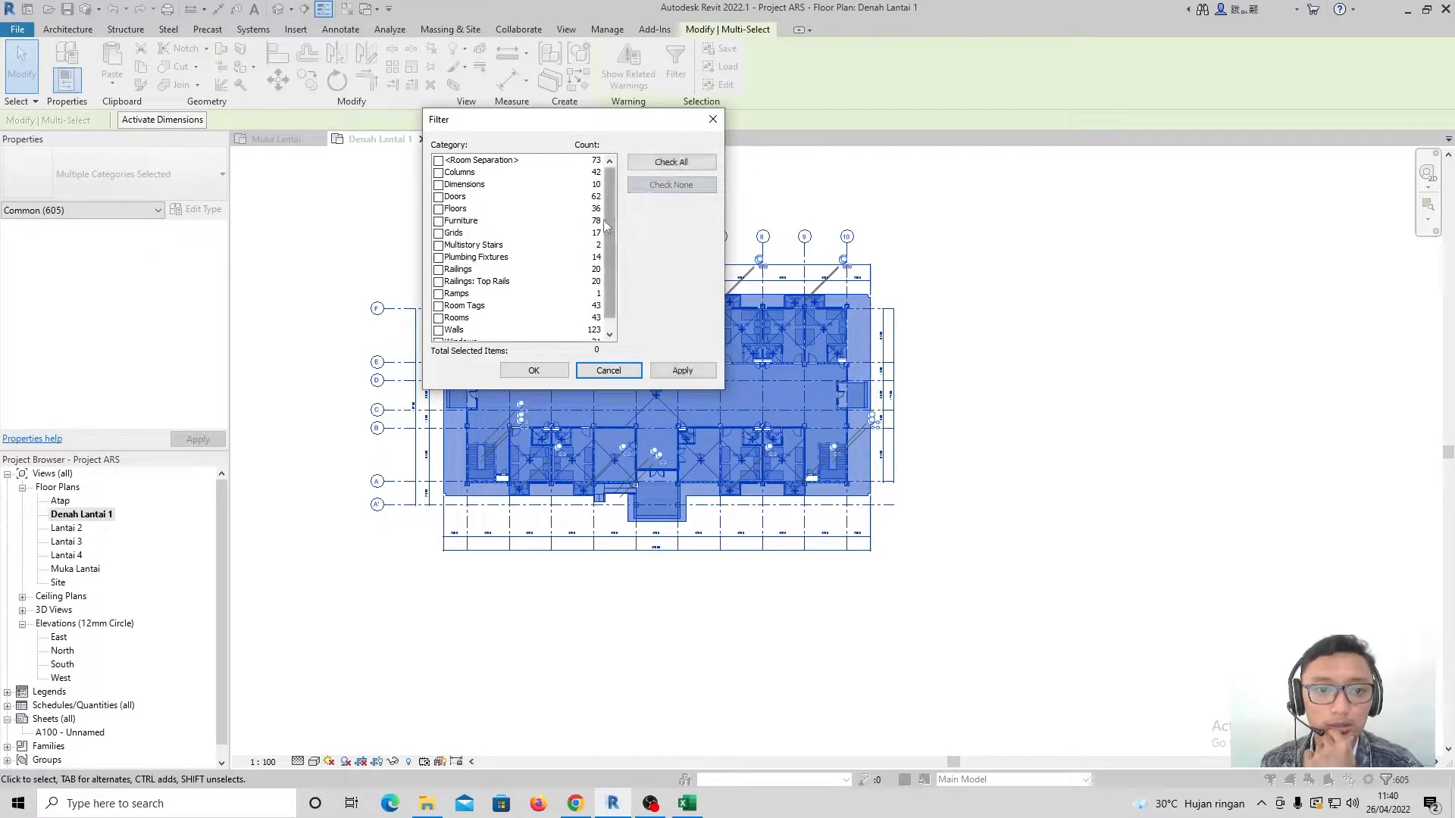
scroll(603, 220, "down", 1)
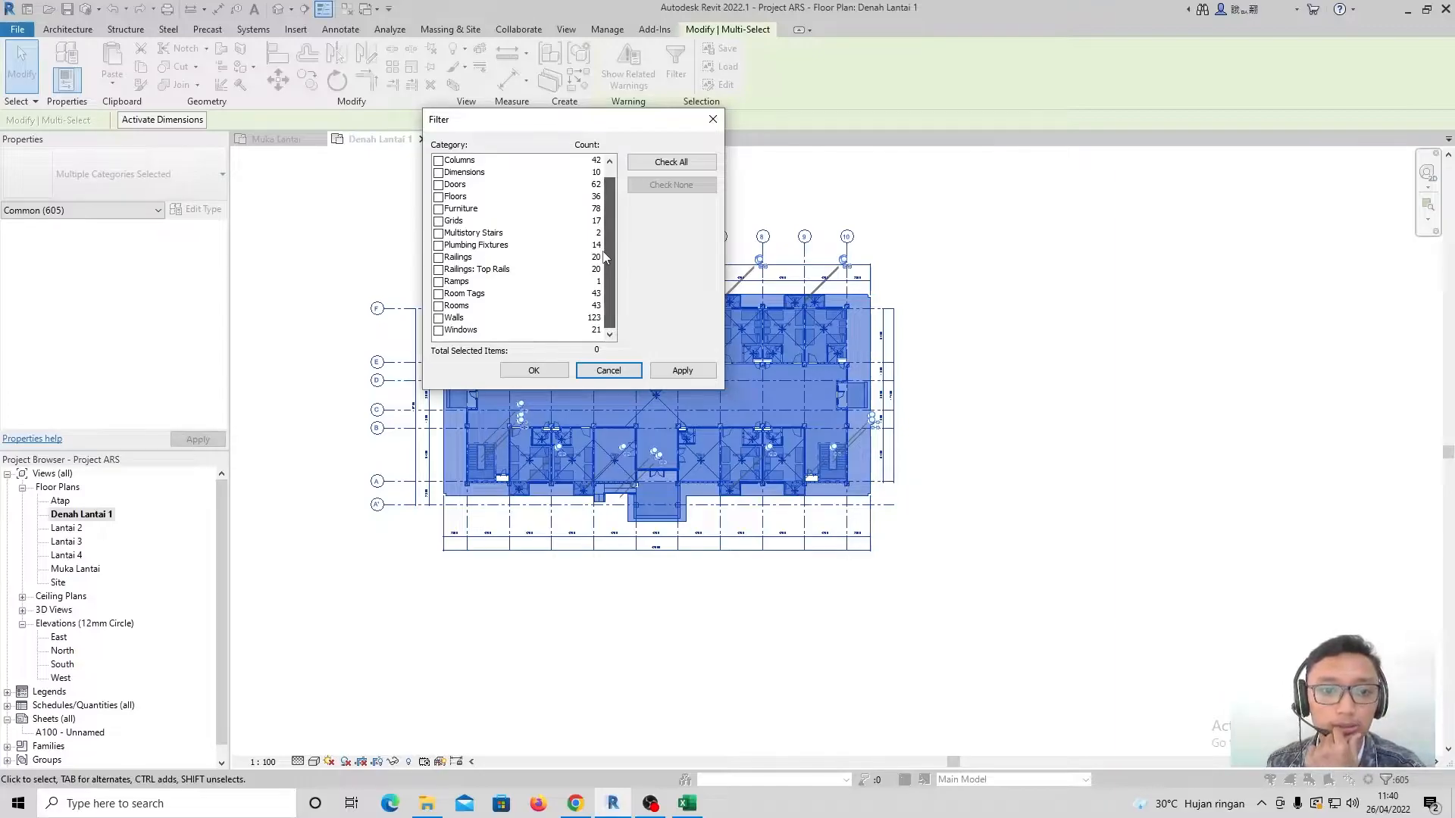
left_click_drag(604, 258, 609, 224)
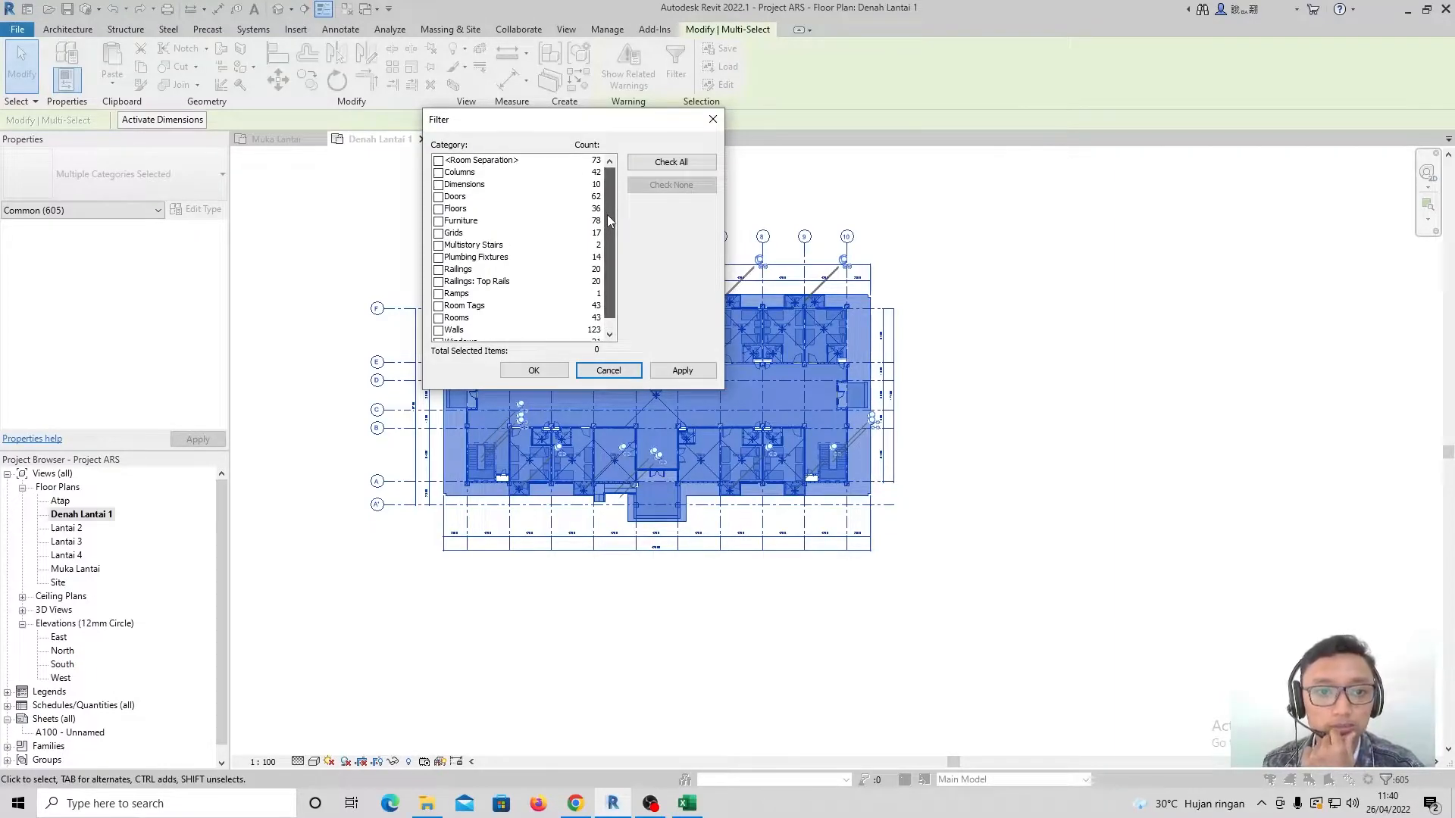
left_click(438, 161)
left_click(682, 370)
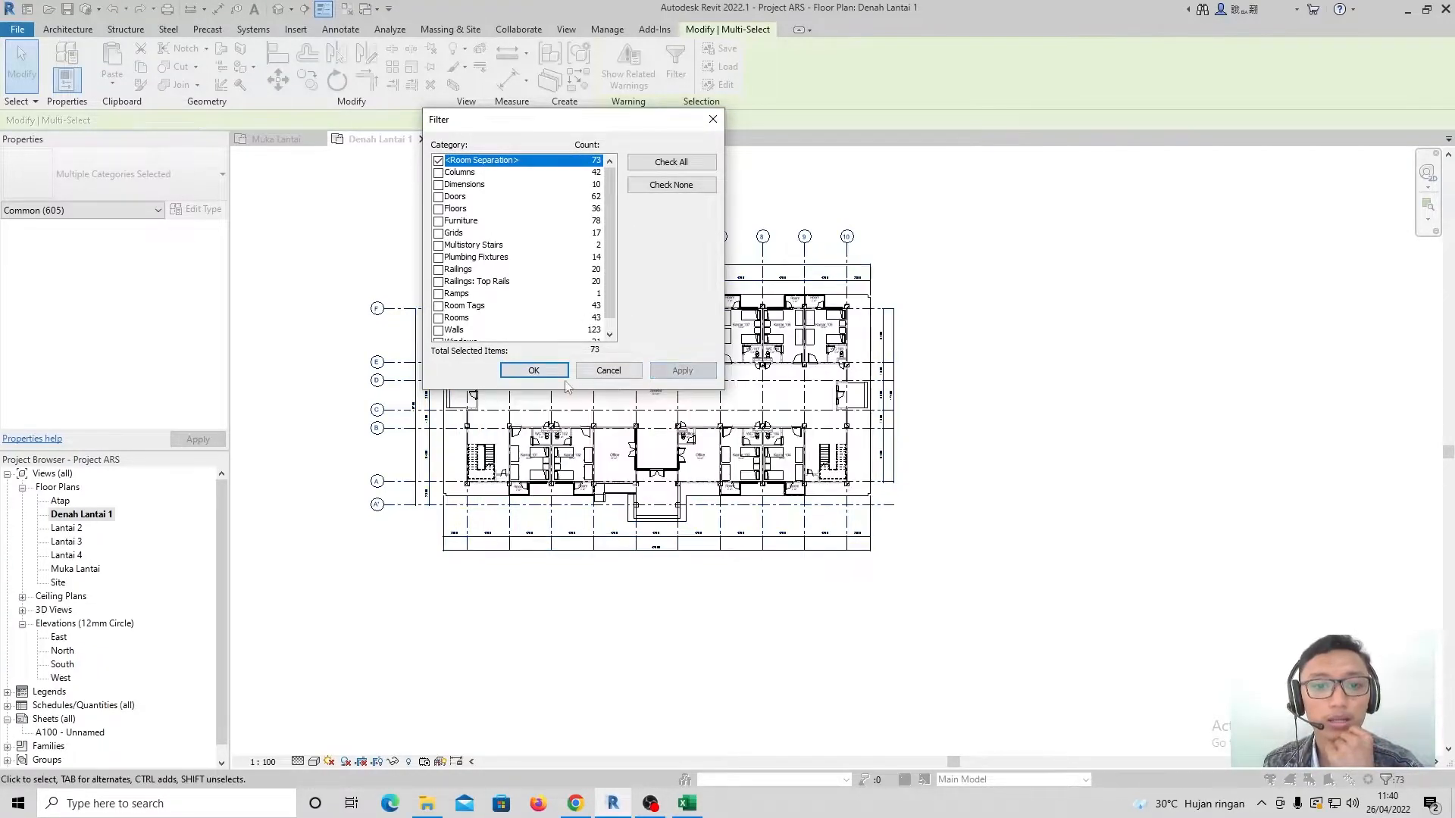
left_click(549, 373)
Hide the selected room separation lines in the Denah Lantai 1 view by element and check the balcony edges
scroll(619, 295, "up", 5)
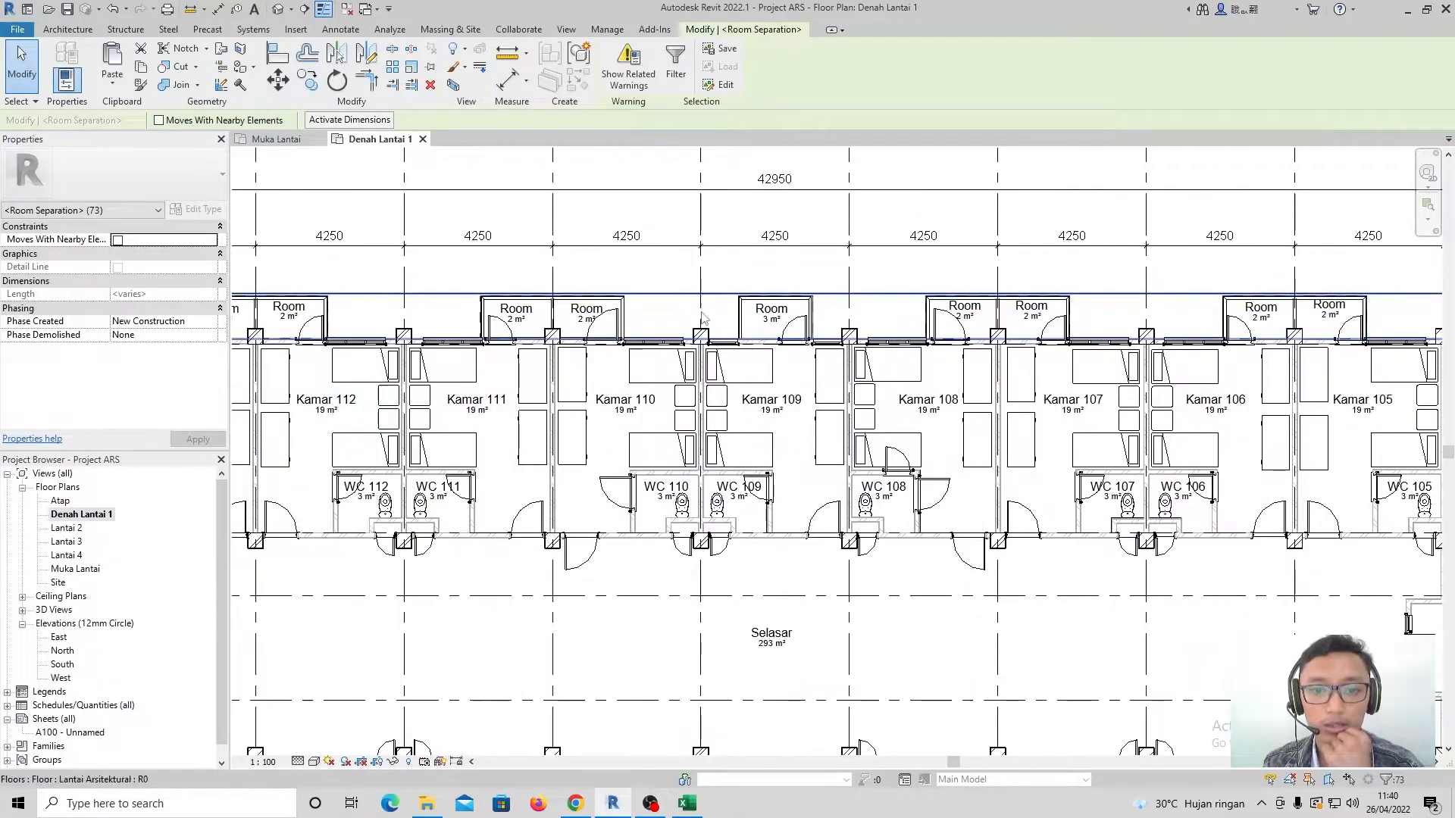
scroll(688, 303, "down", 5)
right_click(706, 238)
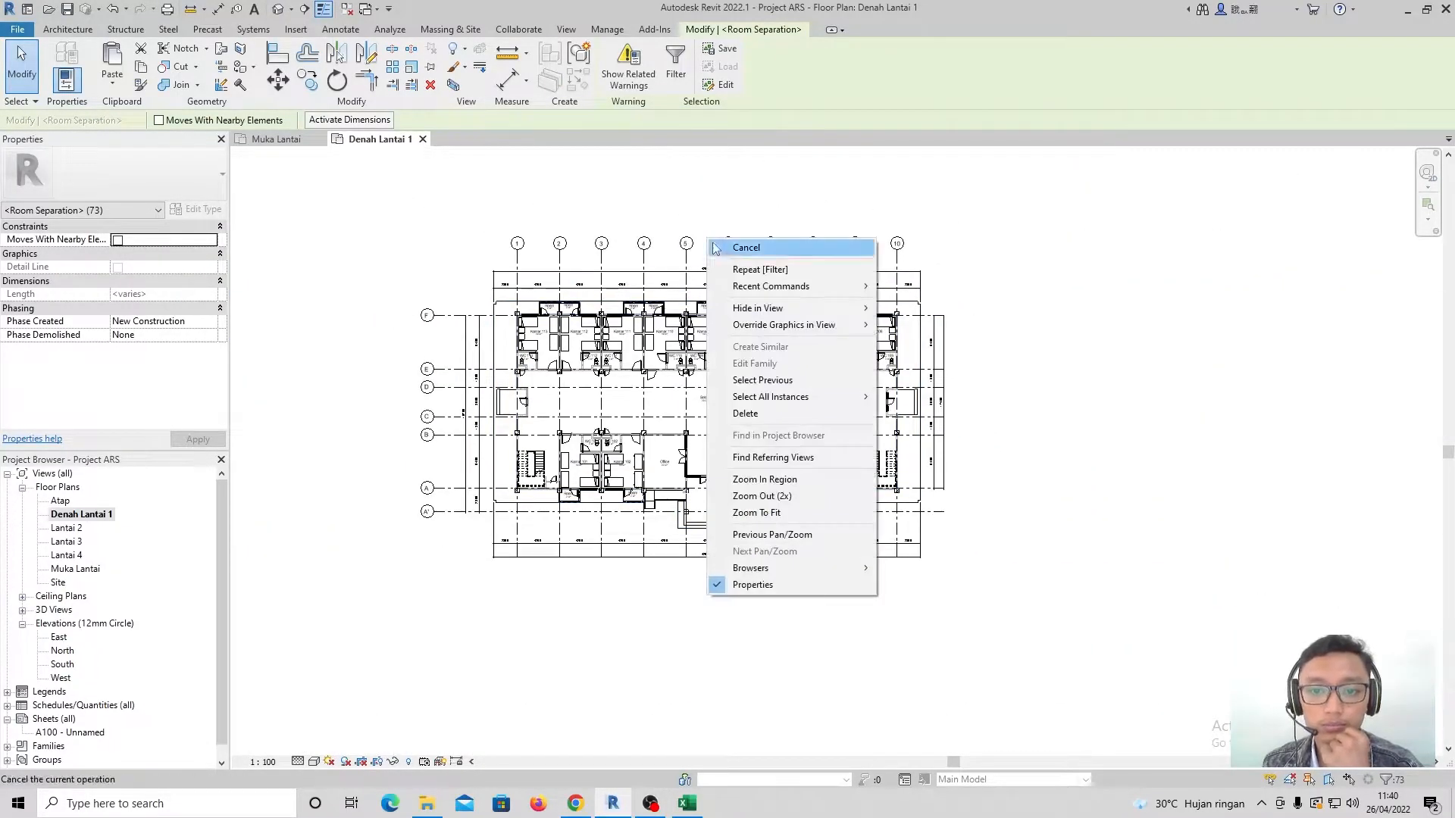
left_click(942, 308)
scroll(765, 303, "up", 3)
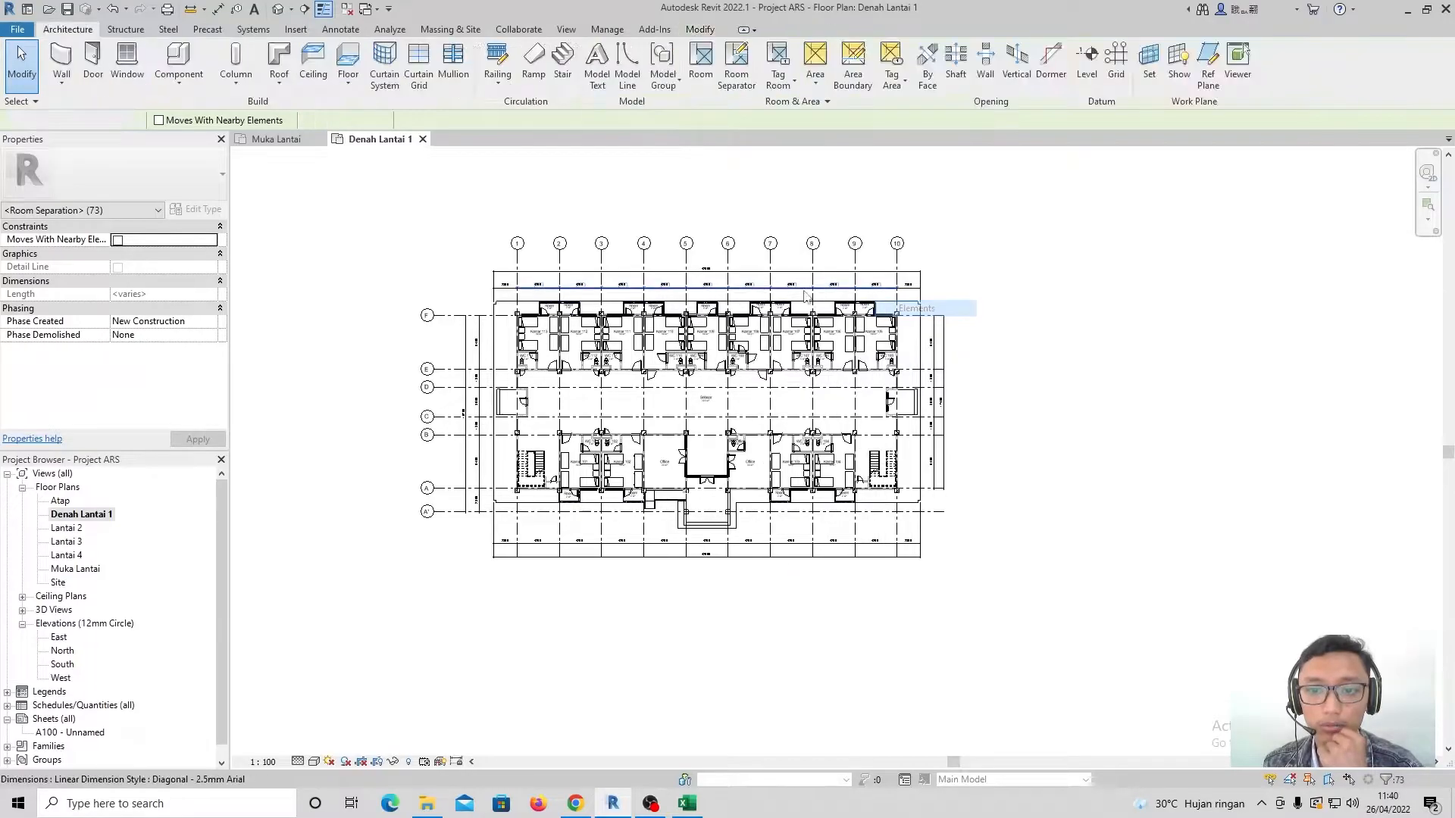
scroll(767, 305, "up", 6)
scroll(864, 336, "up", 2)
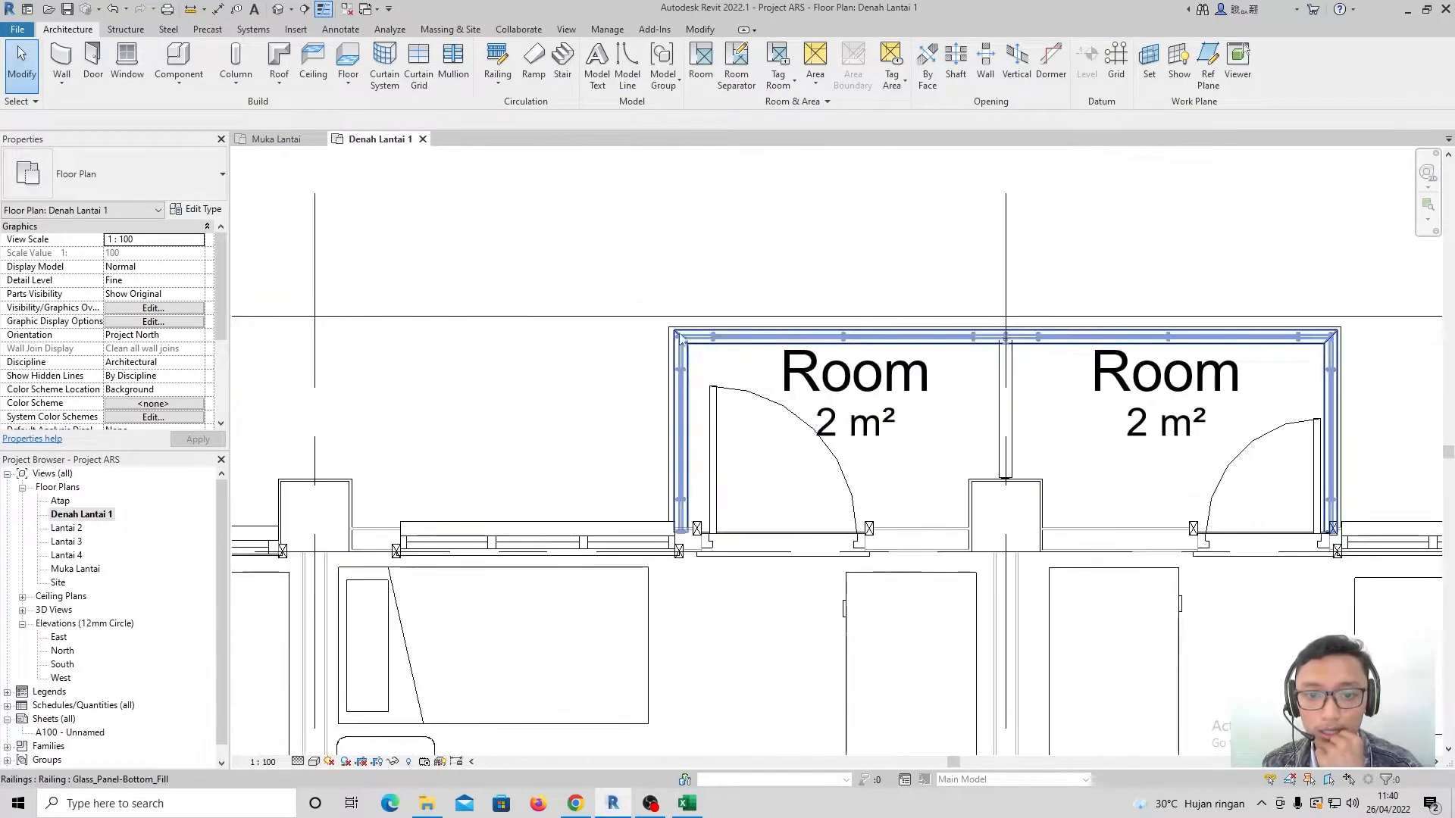
scroll(830, 459, "down", 2)
scroll(825, 455, "down", 8)
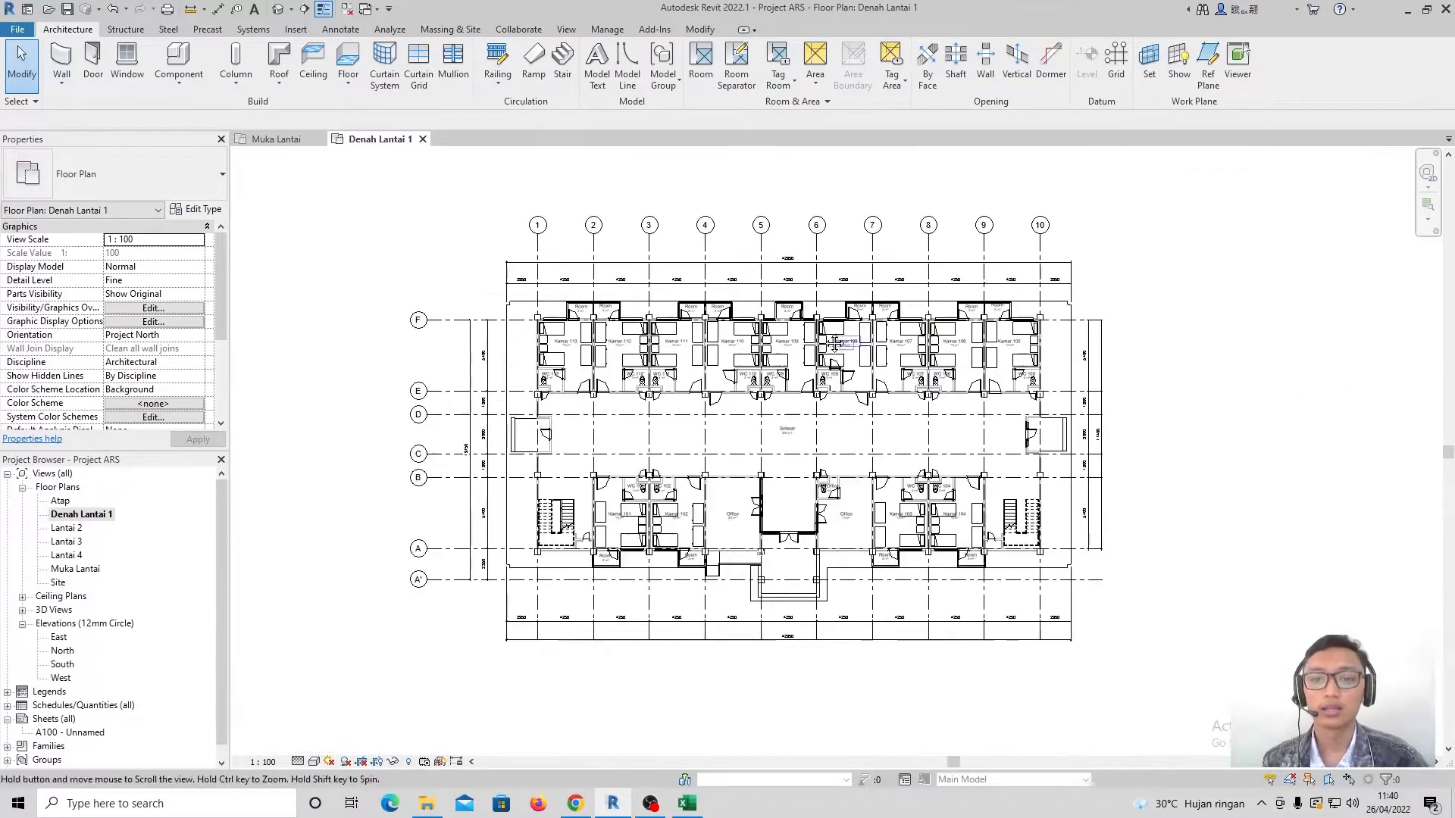
middle_click_drag(989, 370, 1000, 374)
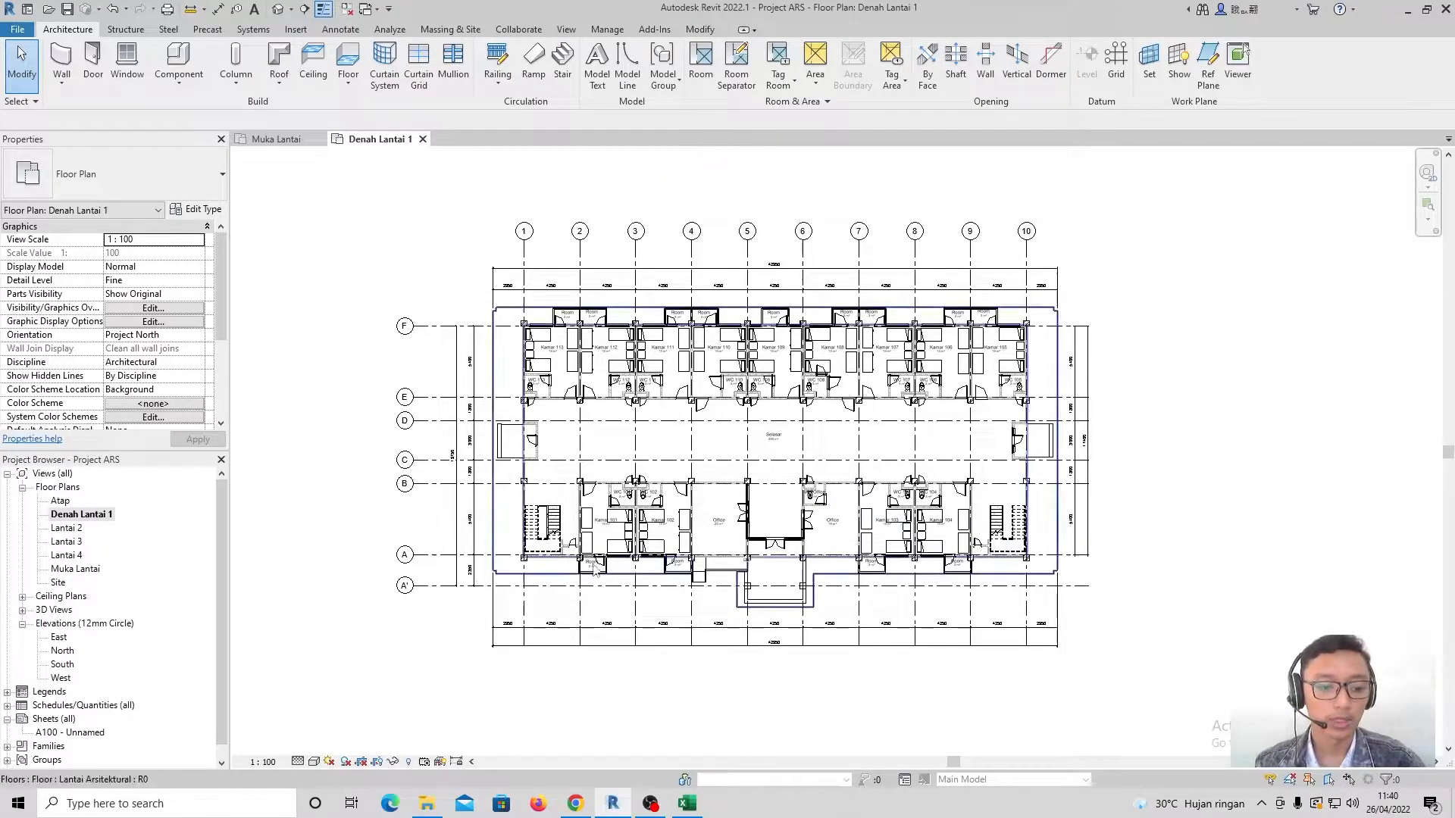
left_click_drag(221, 565, 220, 602)
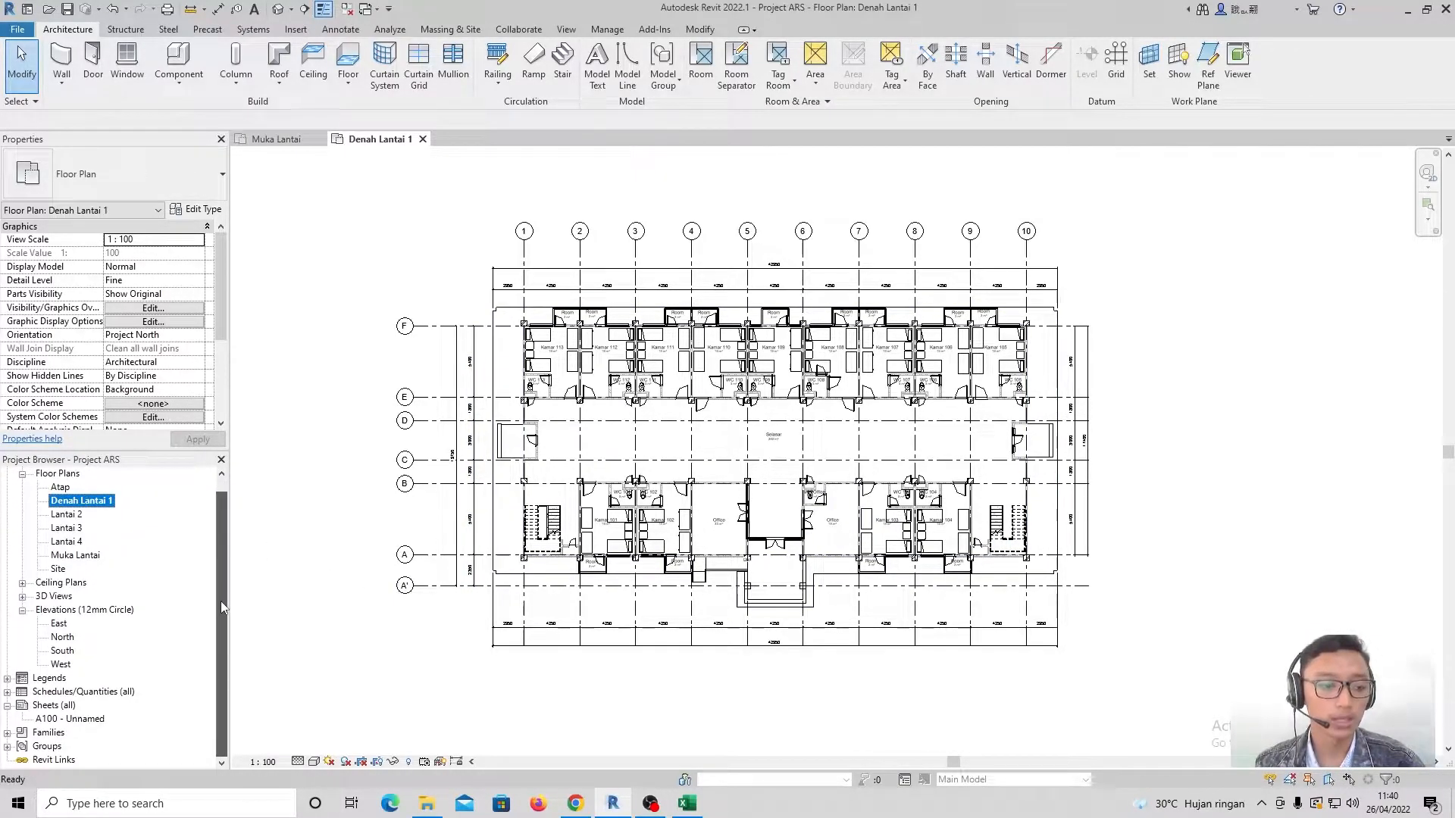
left_click(8, 706)
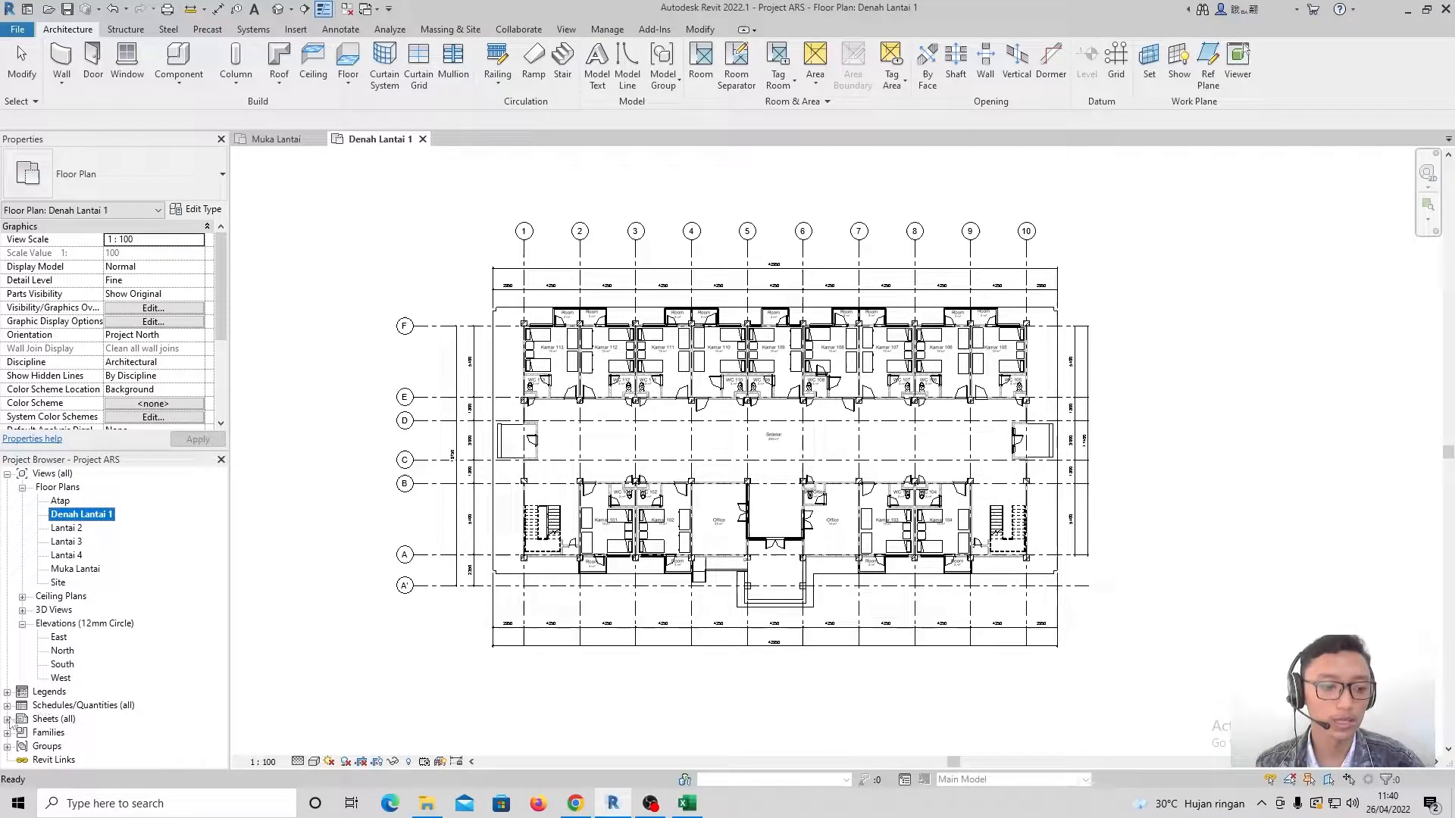
left_click(8, 720)
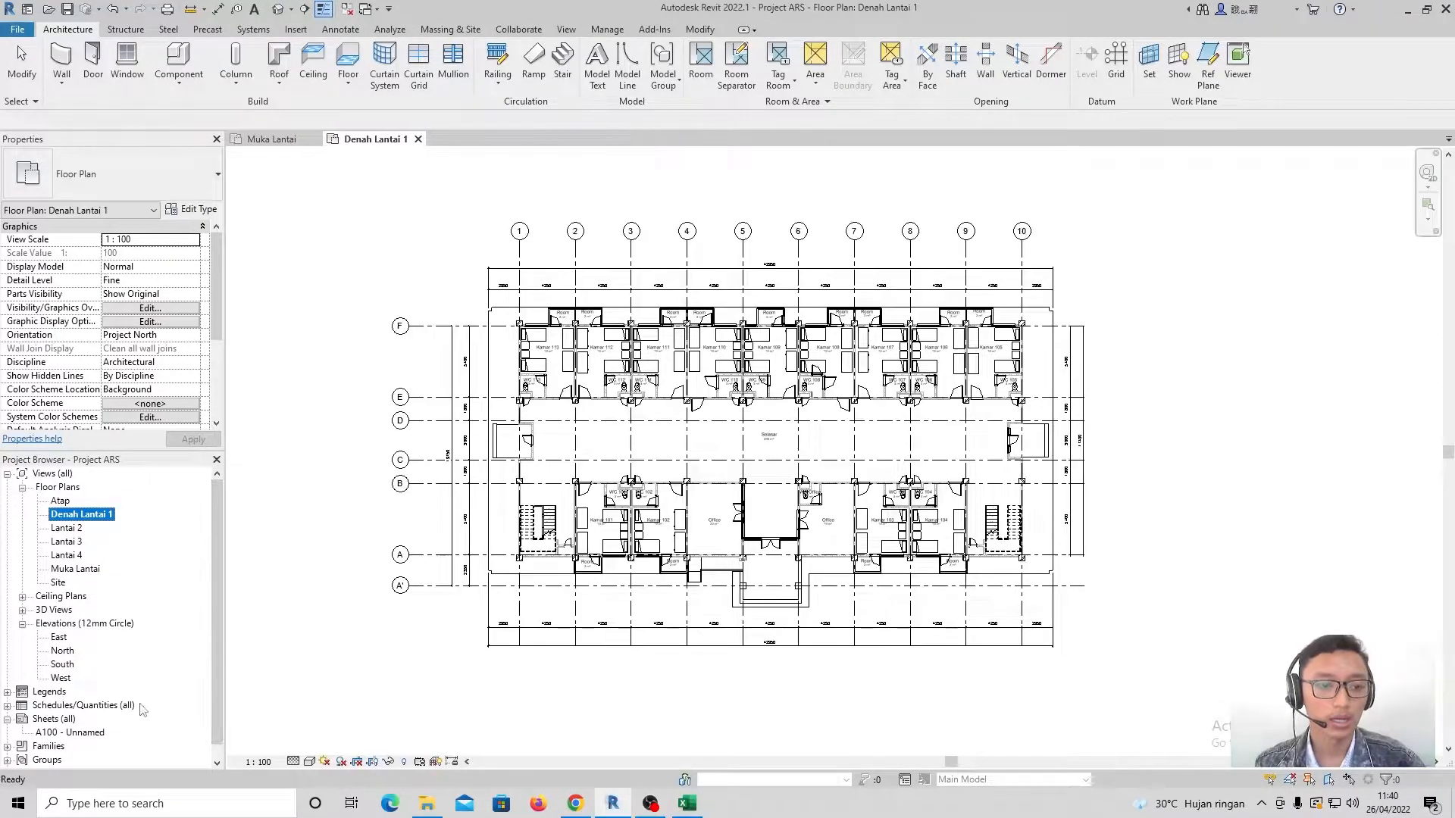
right_click(65, 723)
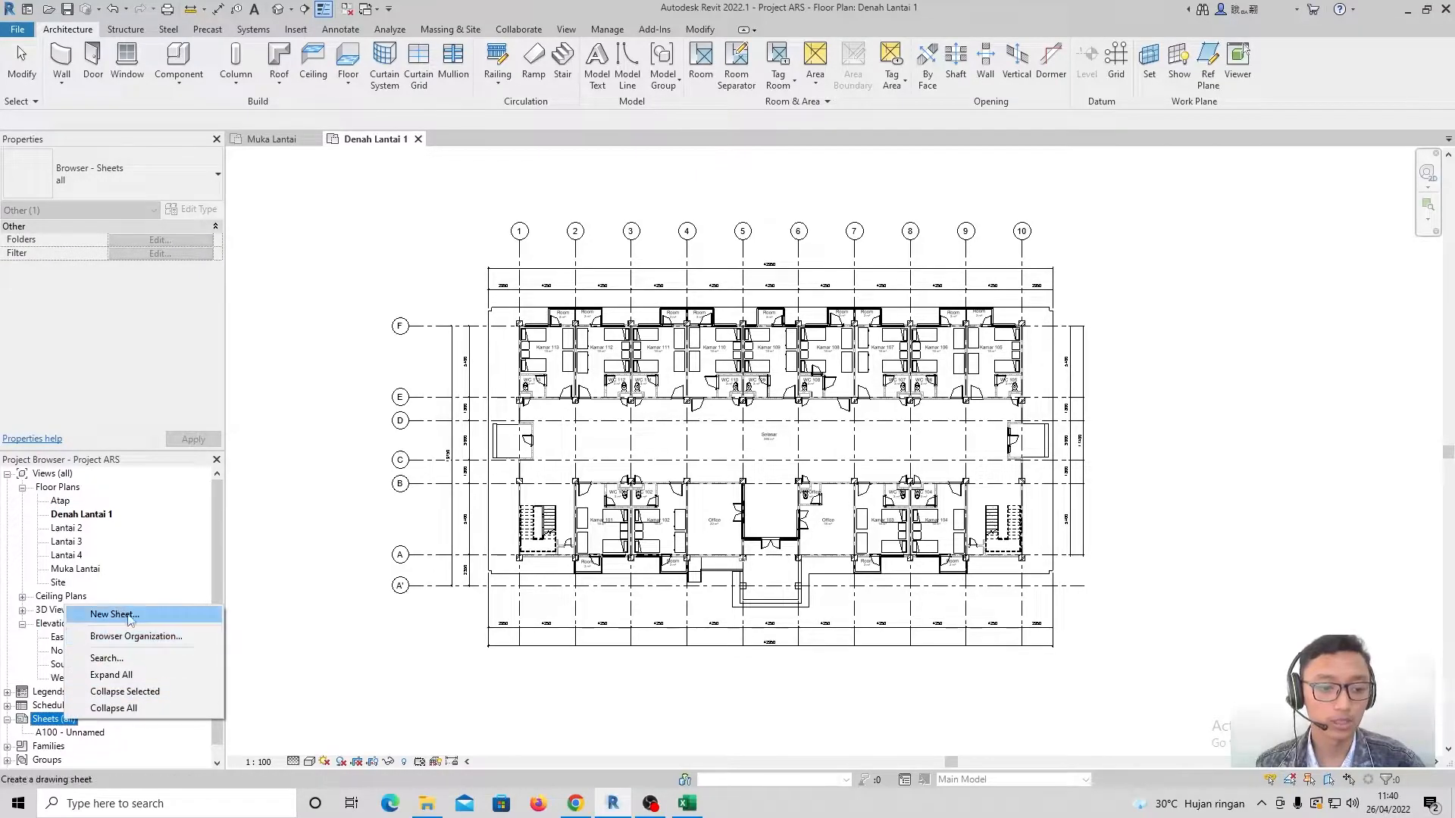
left_click(275, 547)
Start a new sheet and open the US Titleblocks folder of the family library to load a title block
left_click(390, 29)
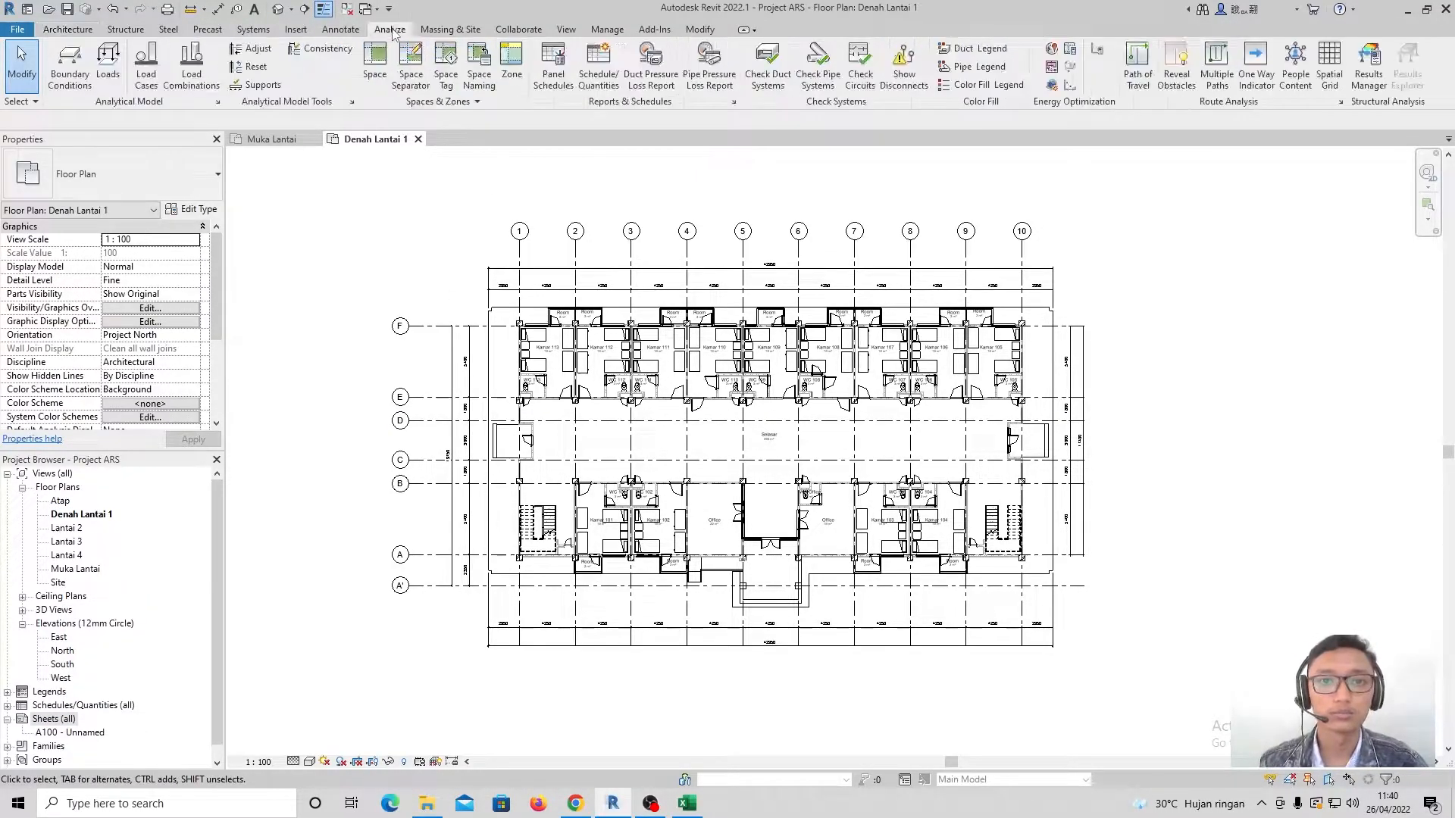
left_click(434, 30)
left_click(559, 32)
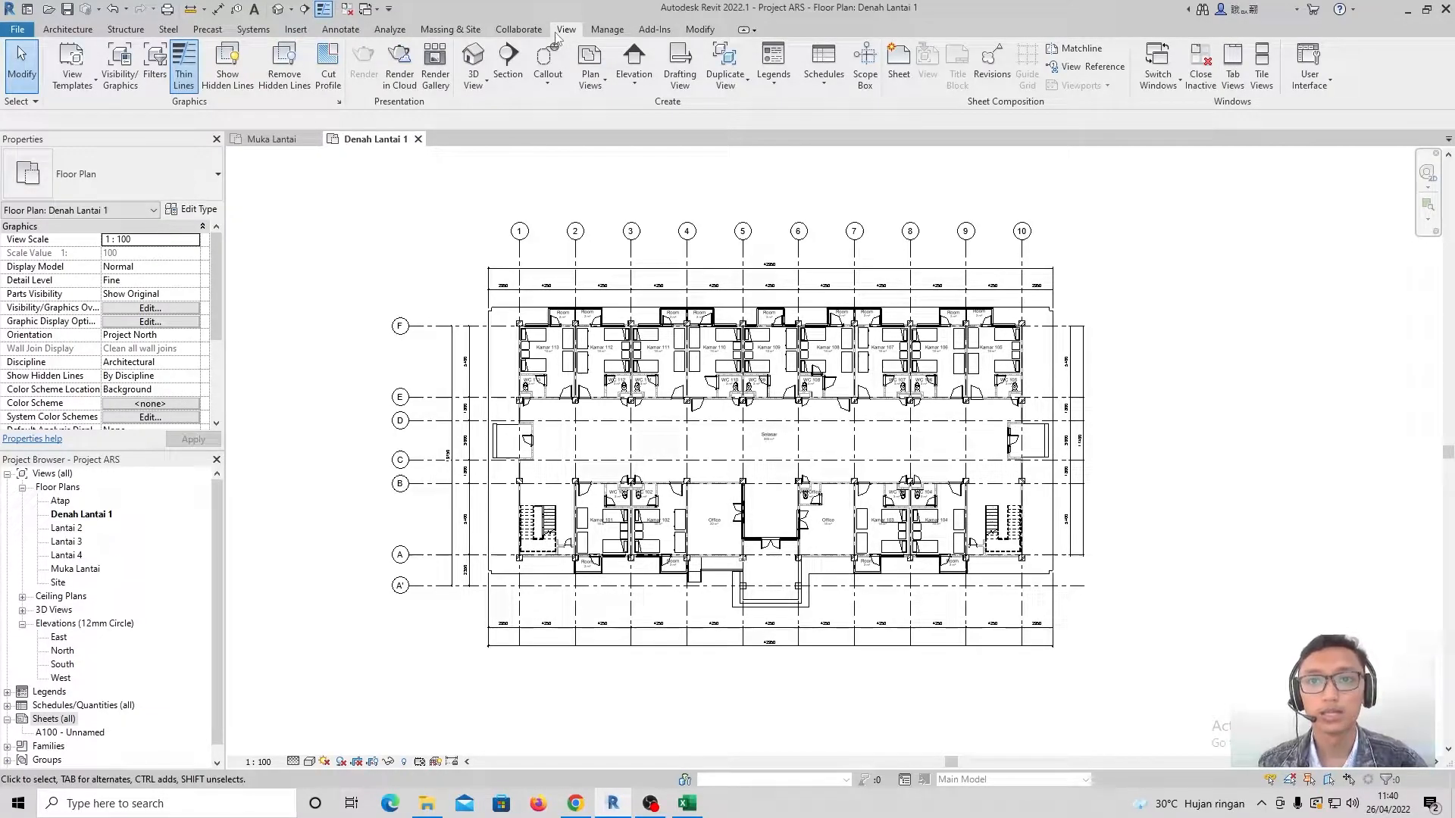
left_click(893, 71)
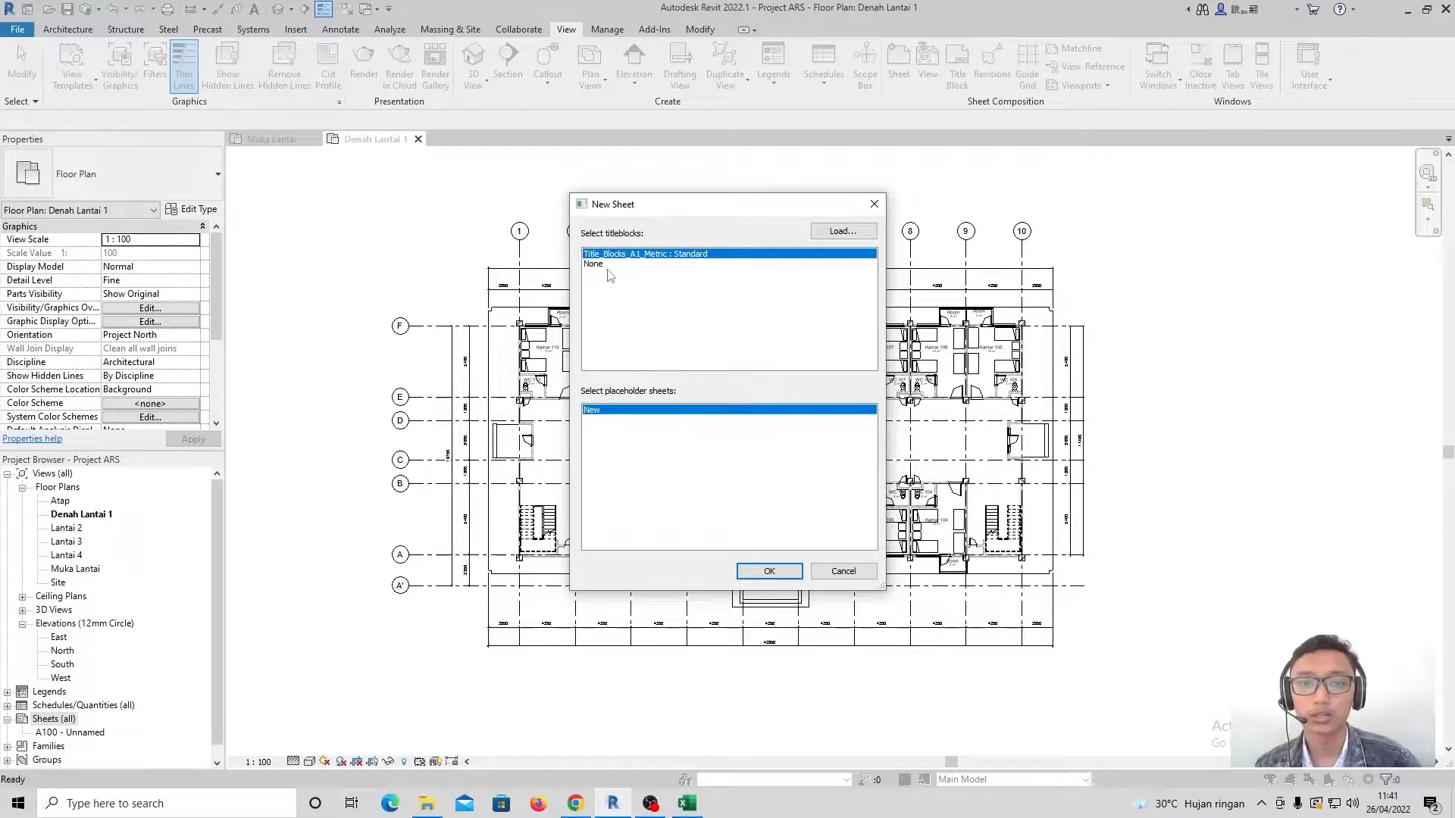
left_click(644, 264)
left_click(664, 256)
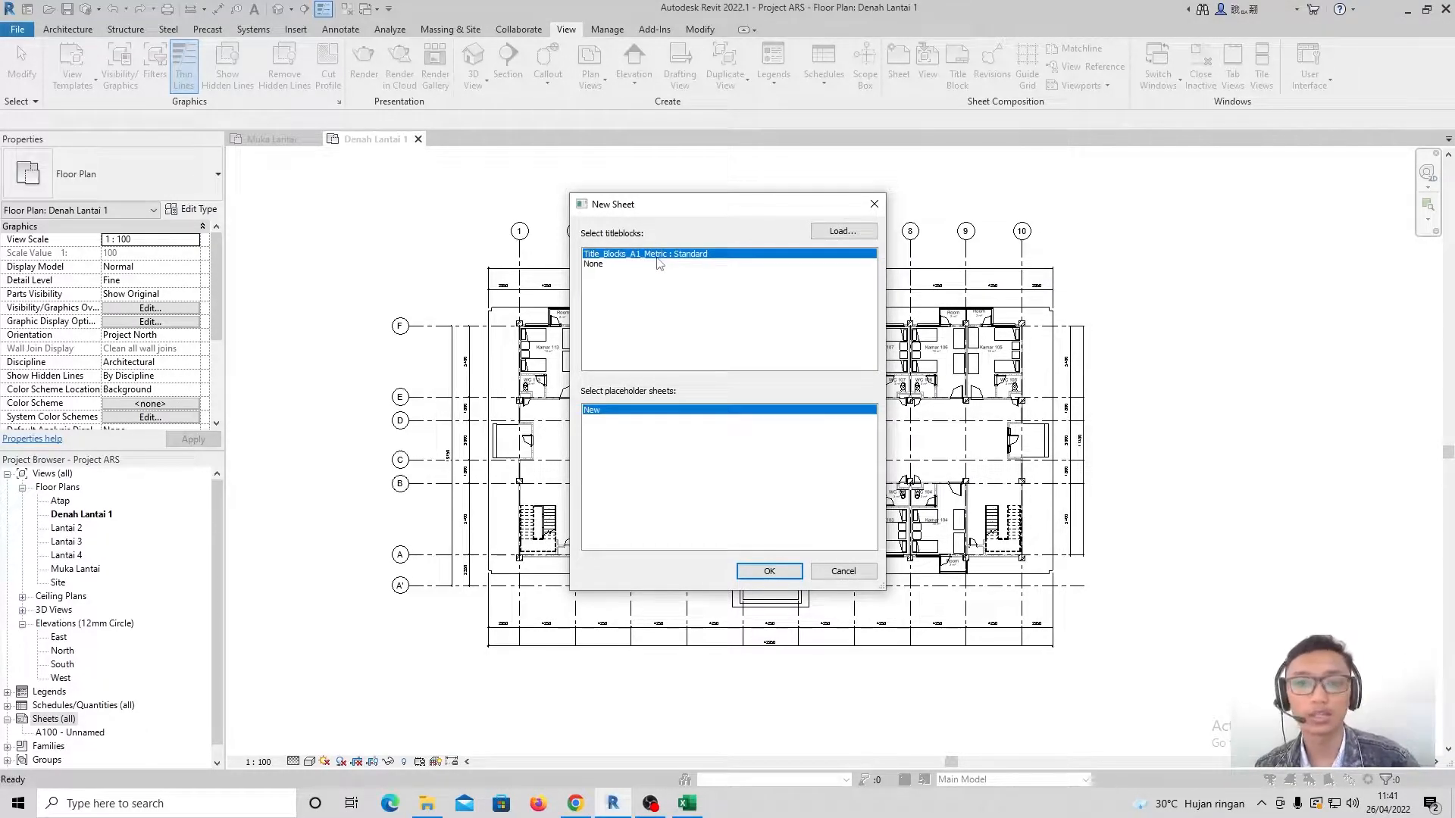
left_click(841, 231)
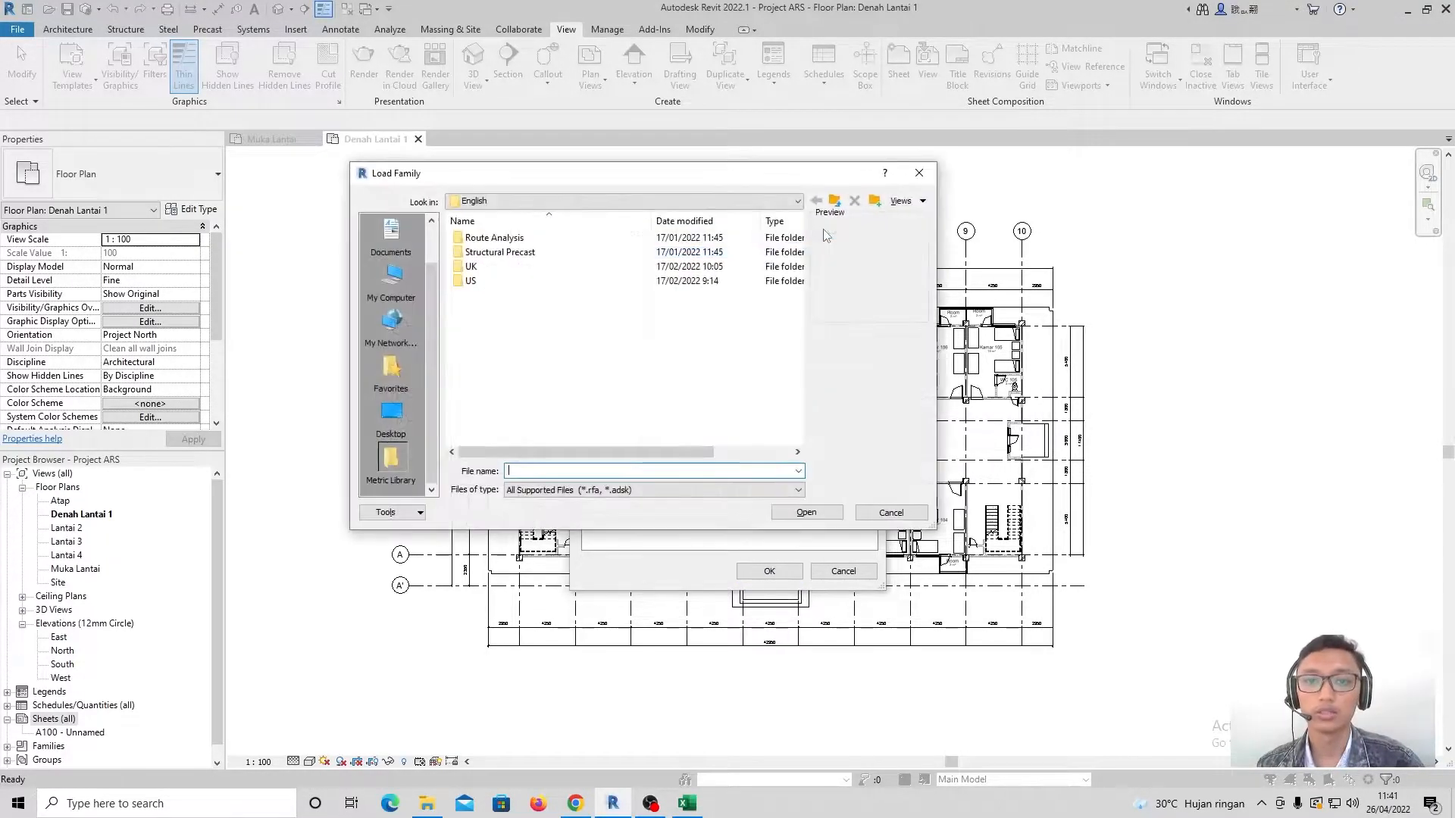
double_click(528, 283)
scroll(573, 333, "down", 4)
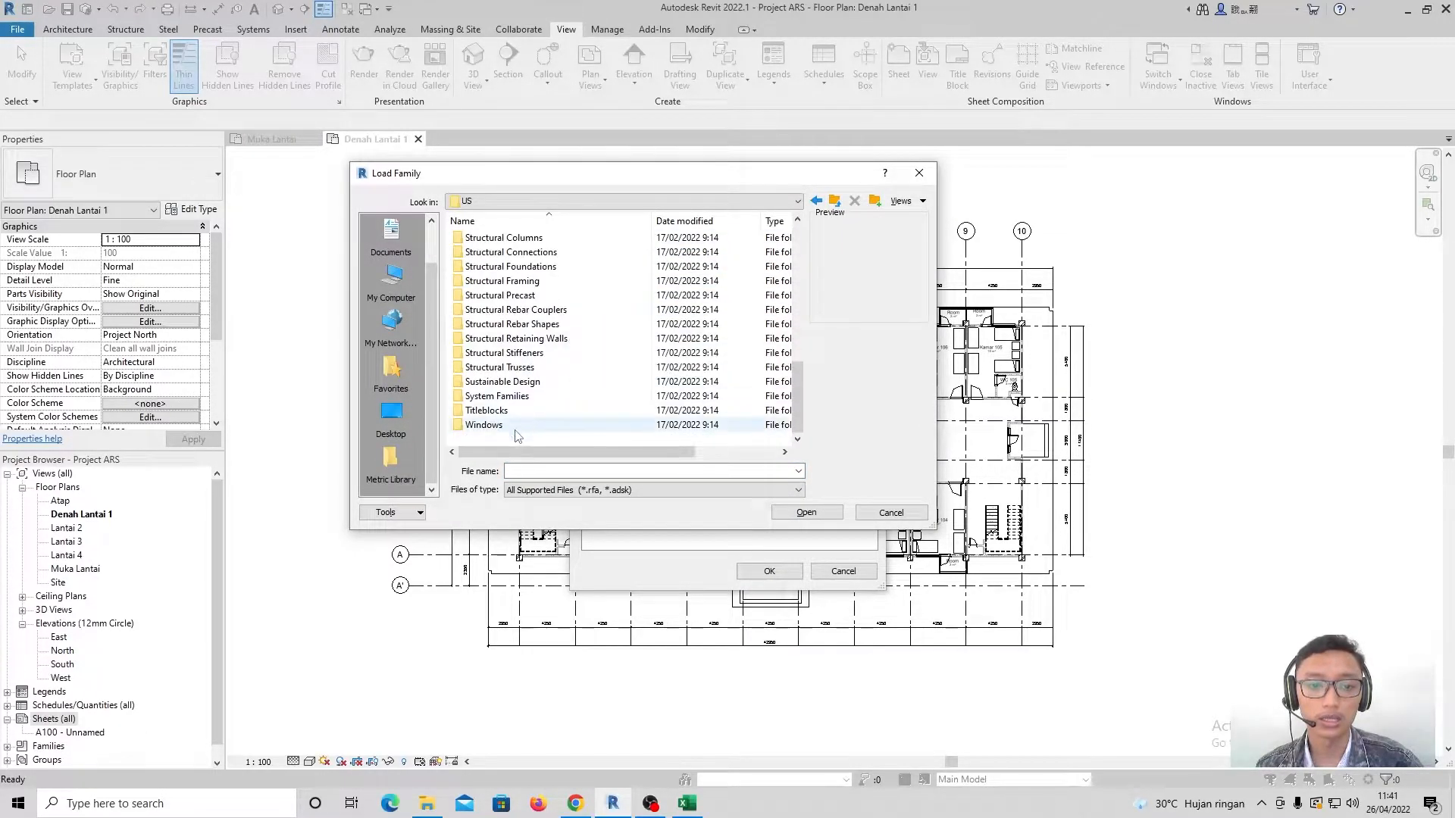
double_click(506, 410)
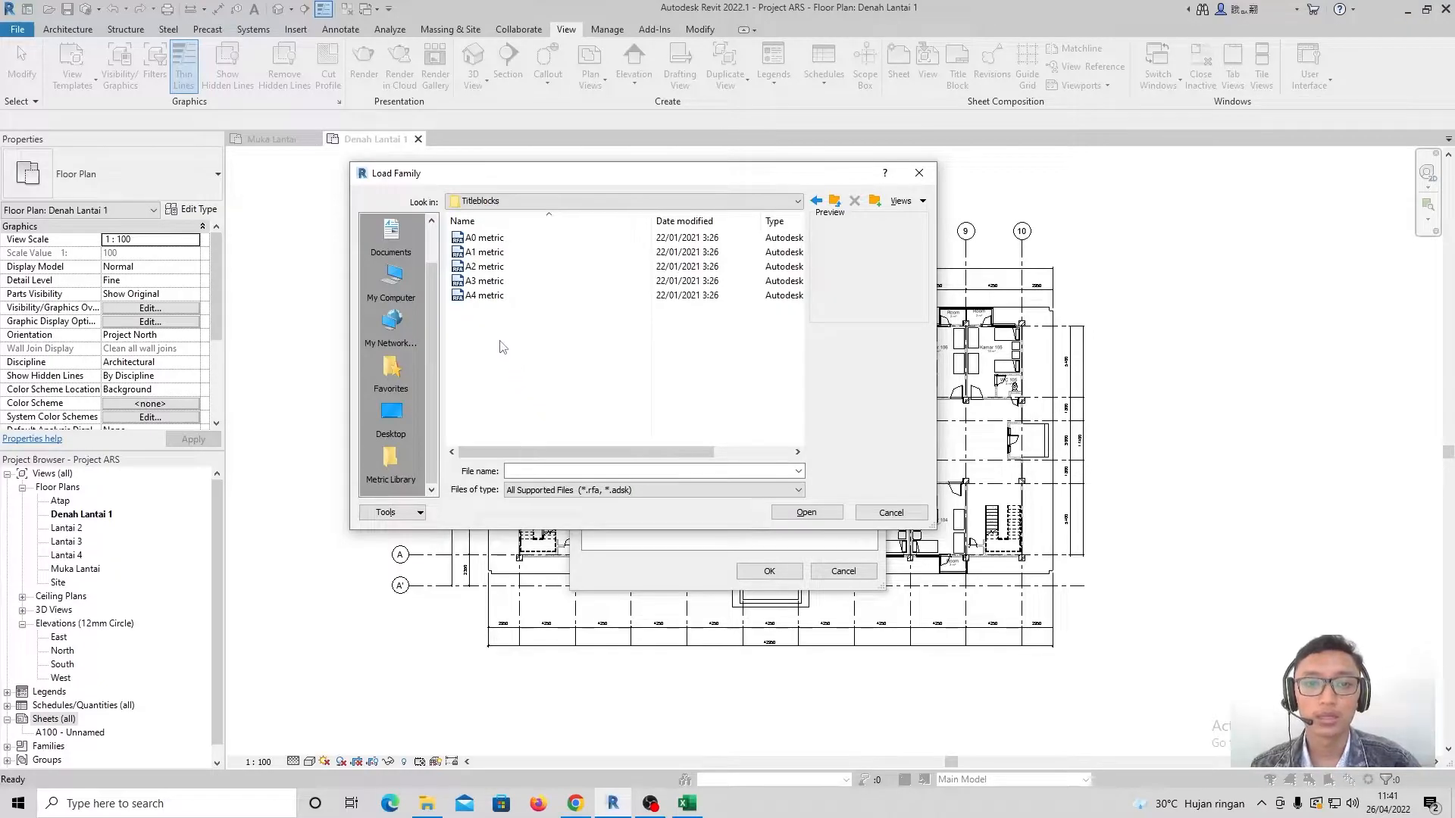
Compare the previews of the A0 to A4 metric title block families, especially the layouts of A2 and A3
left_click(491, 238)
left_click(500, 252)
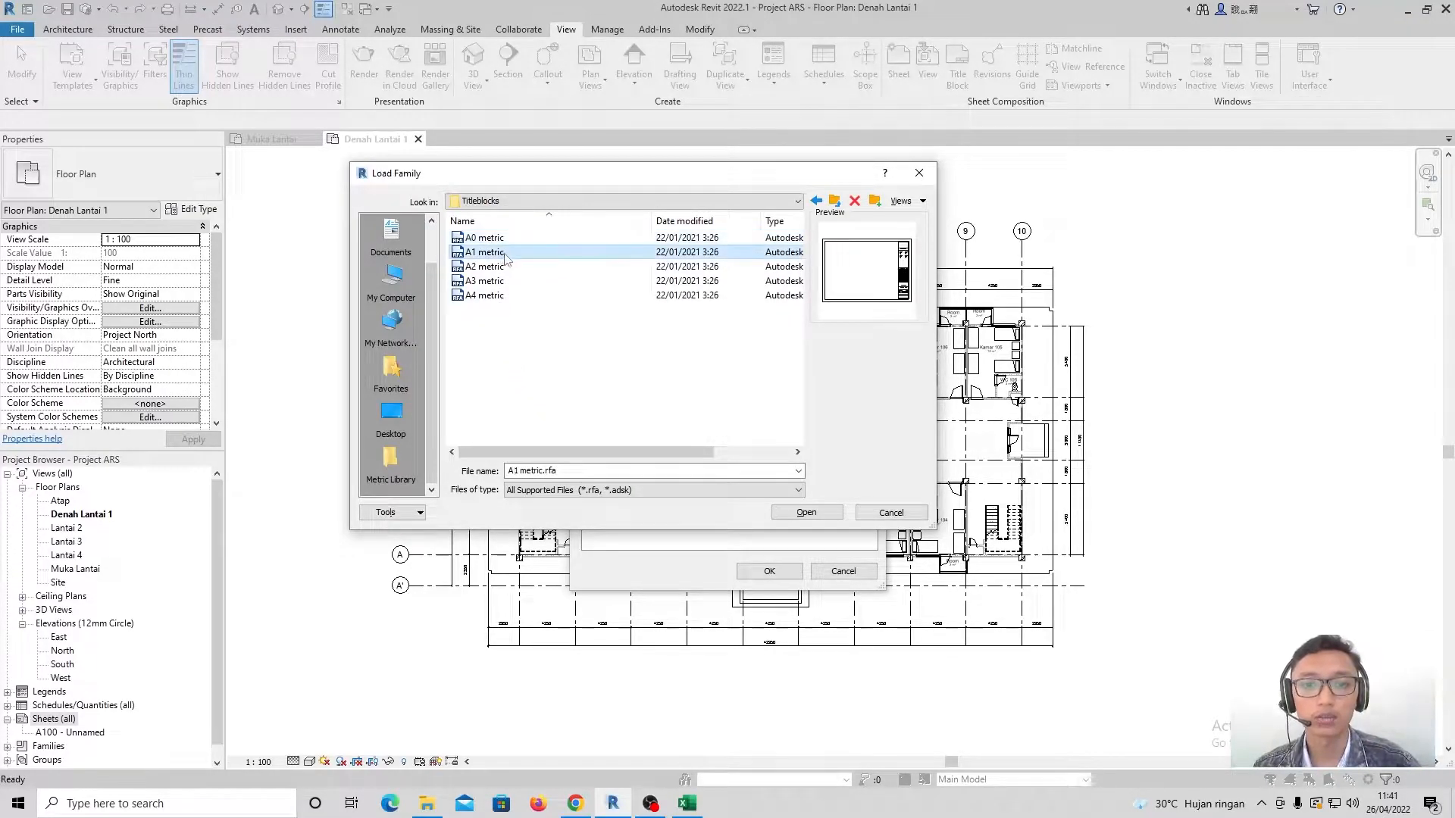
left_click(519, 278)
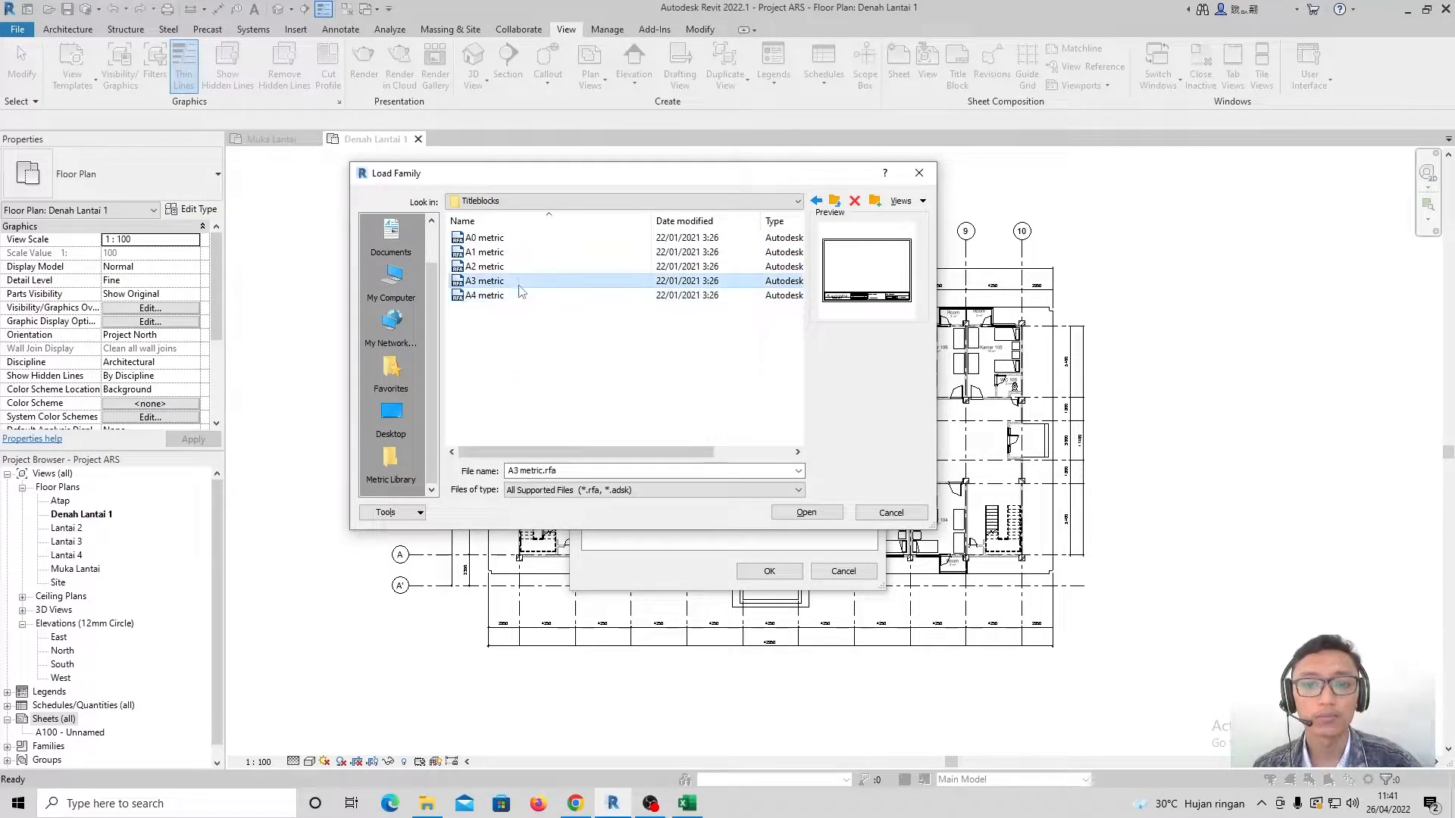
left_click(524, 295)
left_click(524, 282)
left_click(521, 268)
left_click(522, 254)
left_click(526, 238)
left_click(532, 254)
left_click(535, 268)
left_click(540, 295)
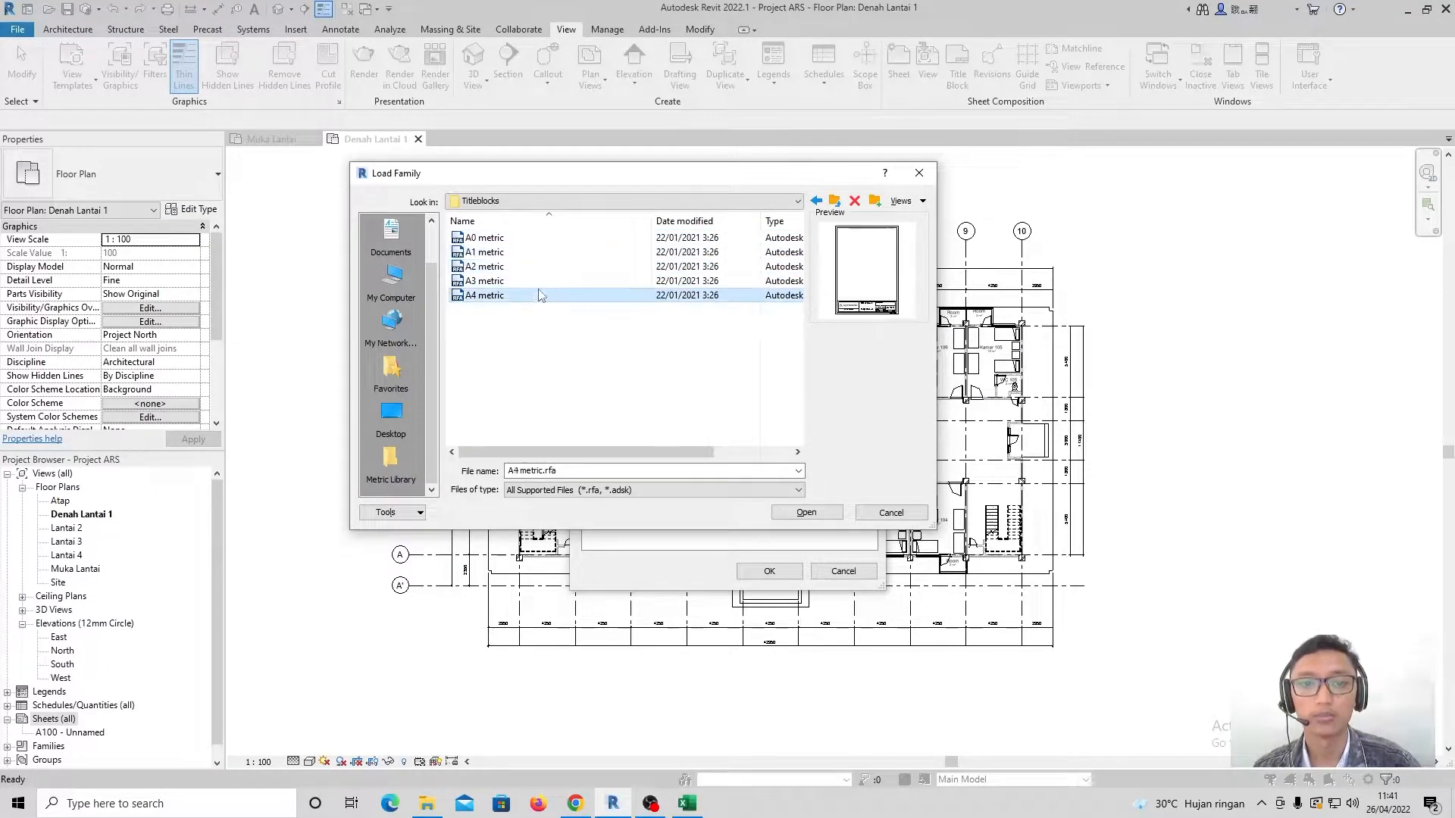
left_click(537, 282)
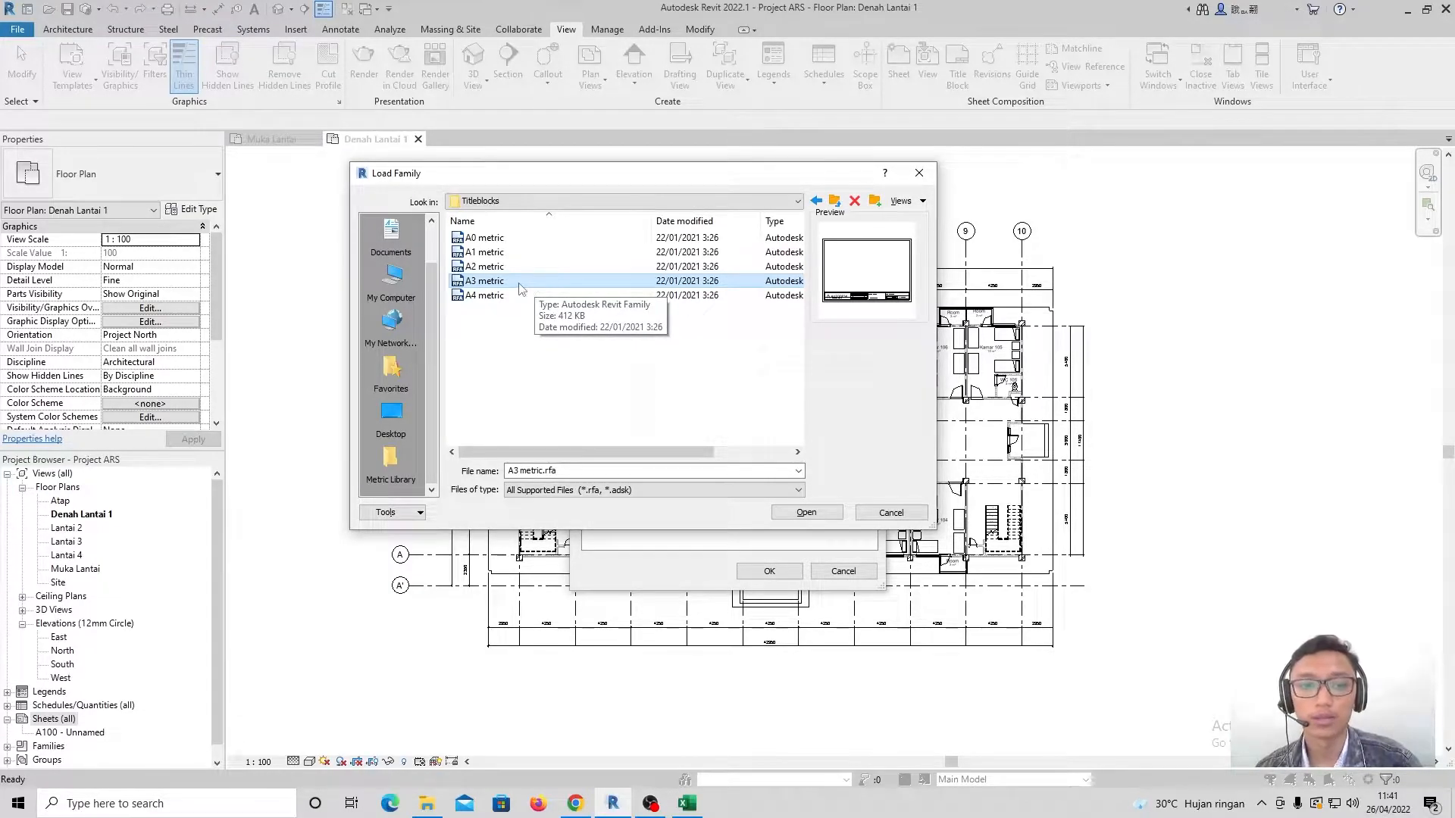
left_click(515, 267)
left_click(508, 282)
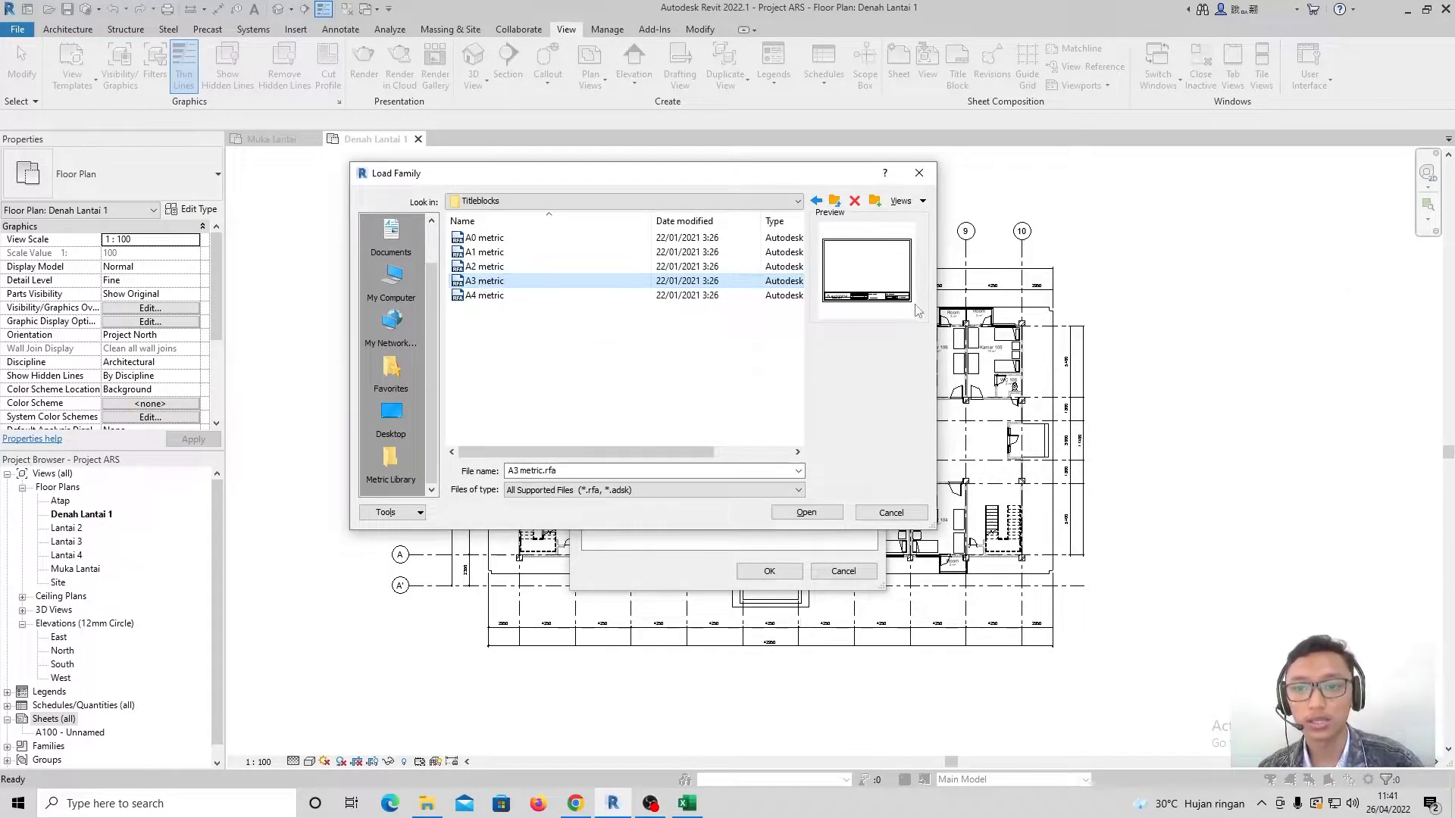
left_click(501, 266)
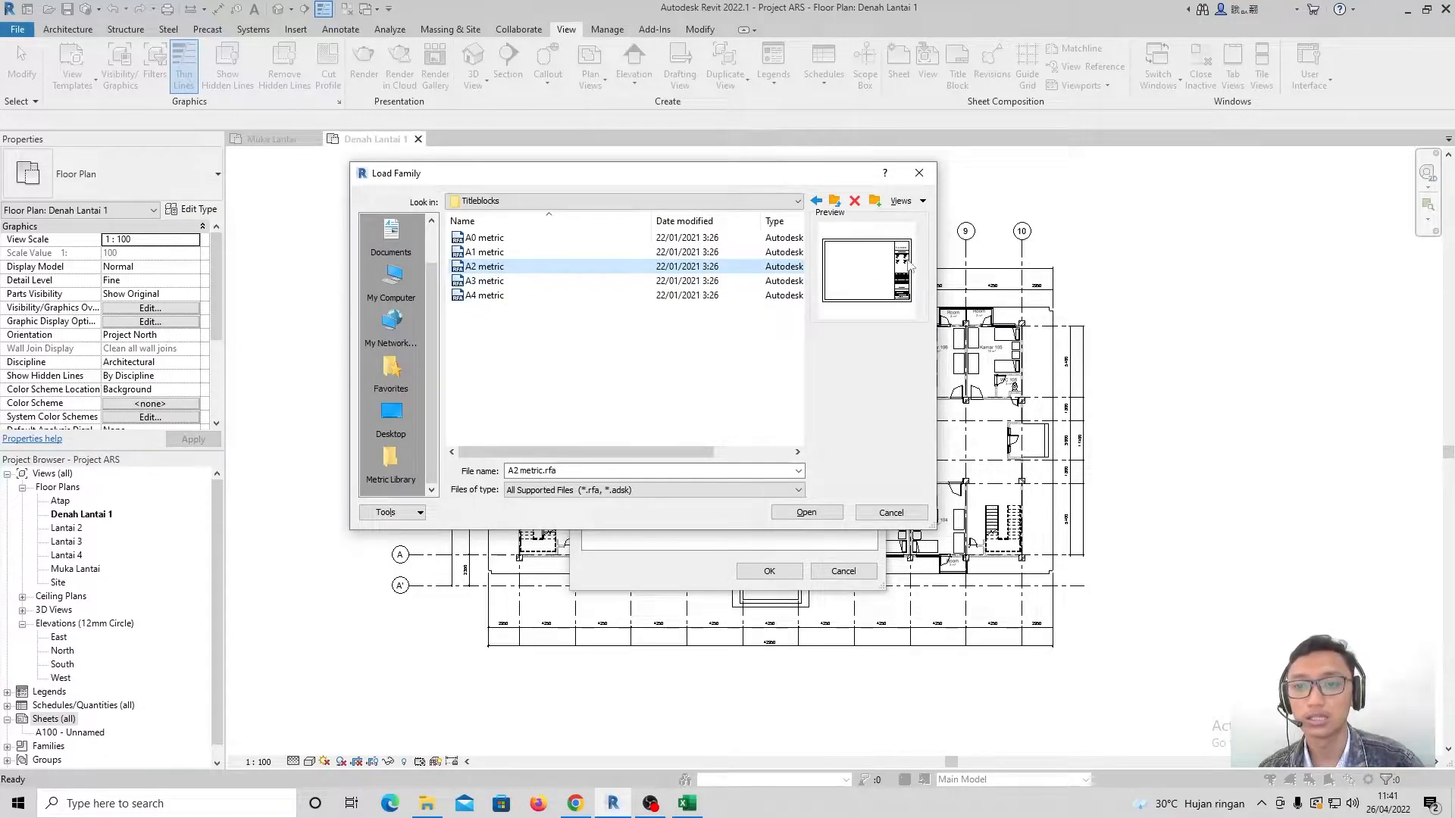
left_click(505, 281)
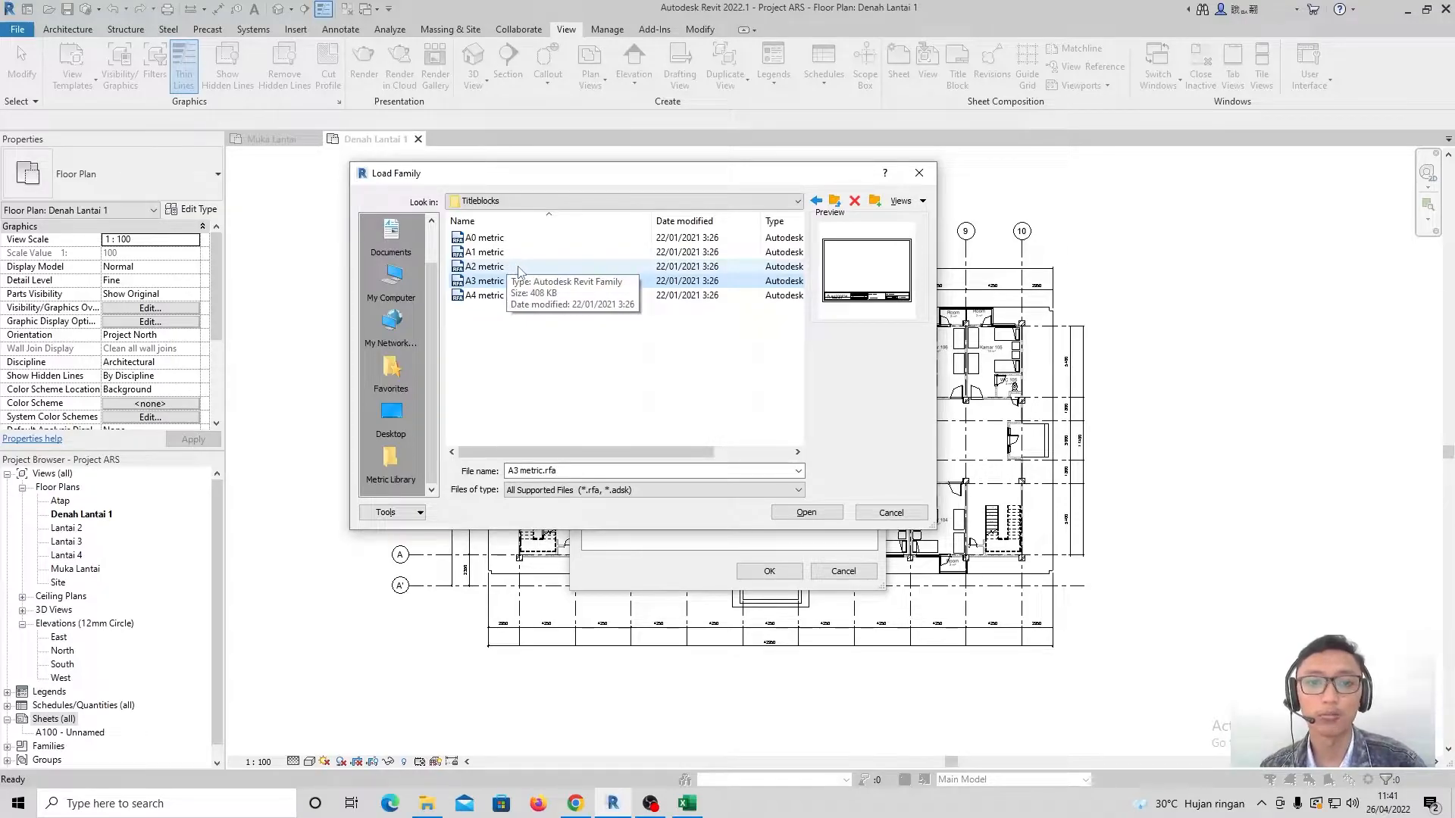
Load the A2 metric title block family and create the new sheet with it
left_click(520, 271)
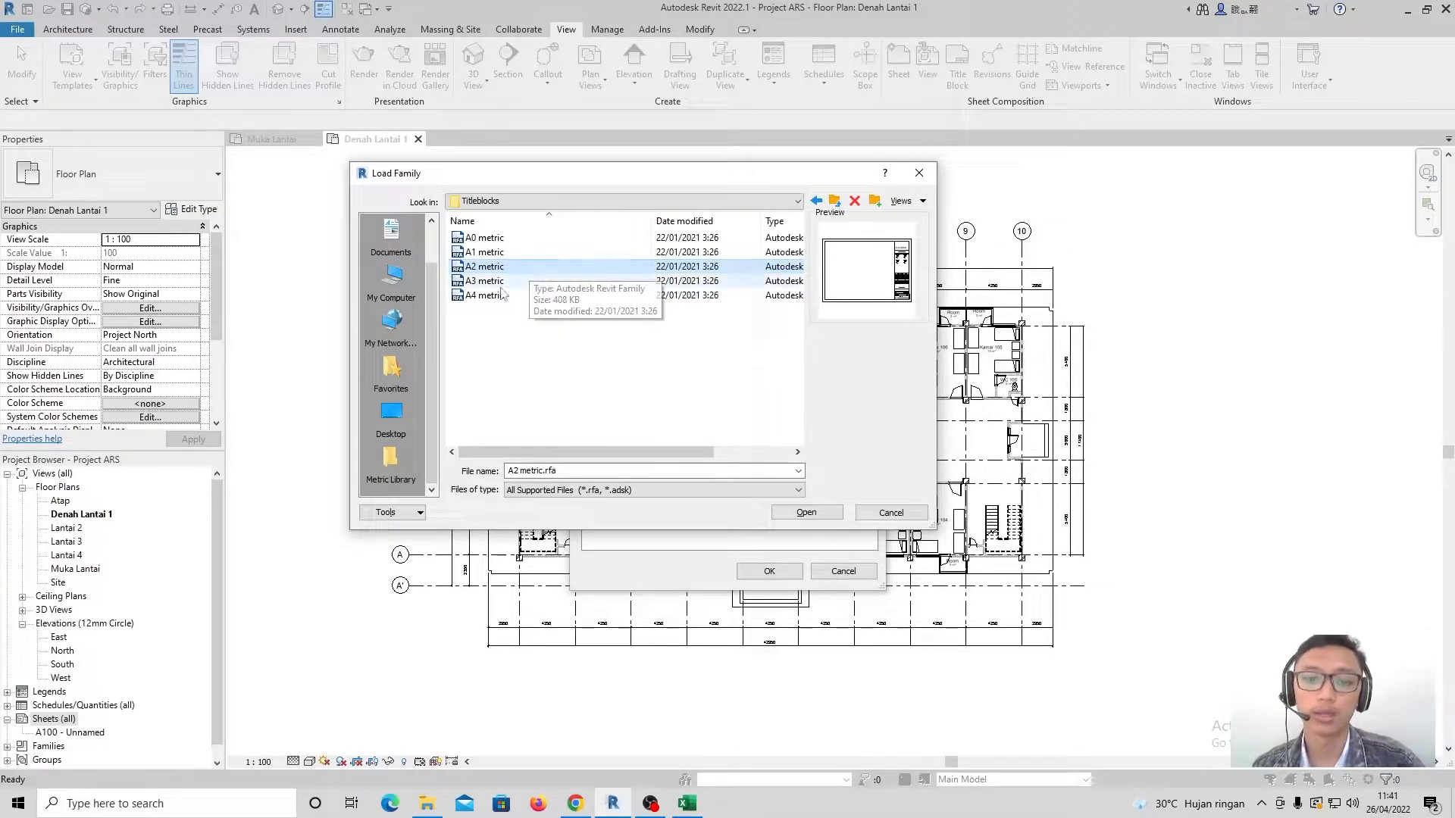
left_click(832, 513)
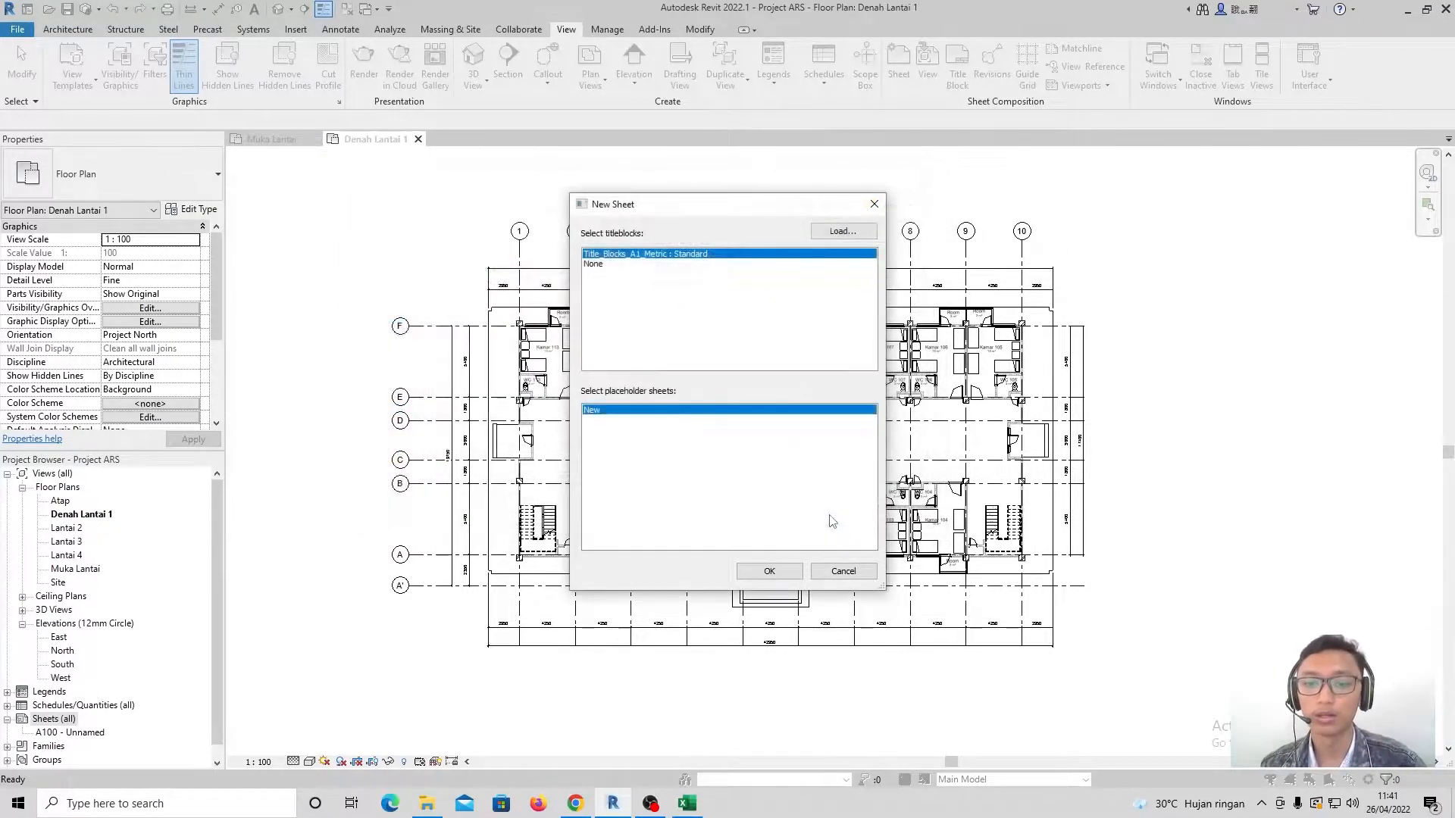
left_click(769, 571)
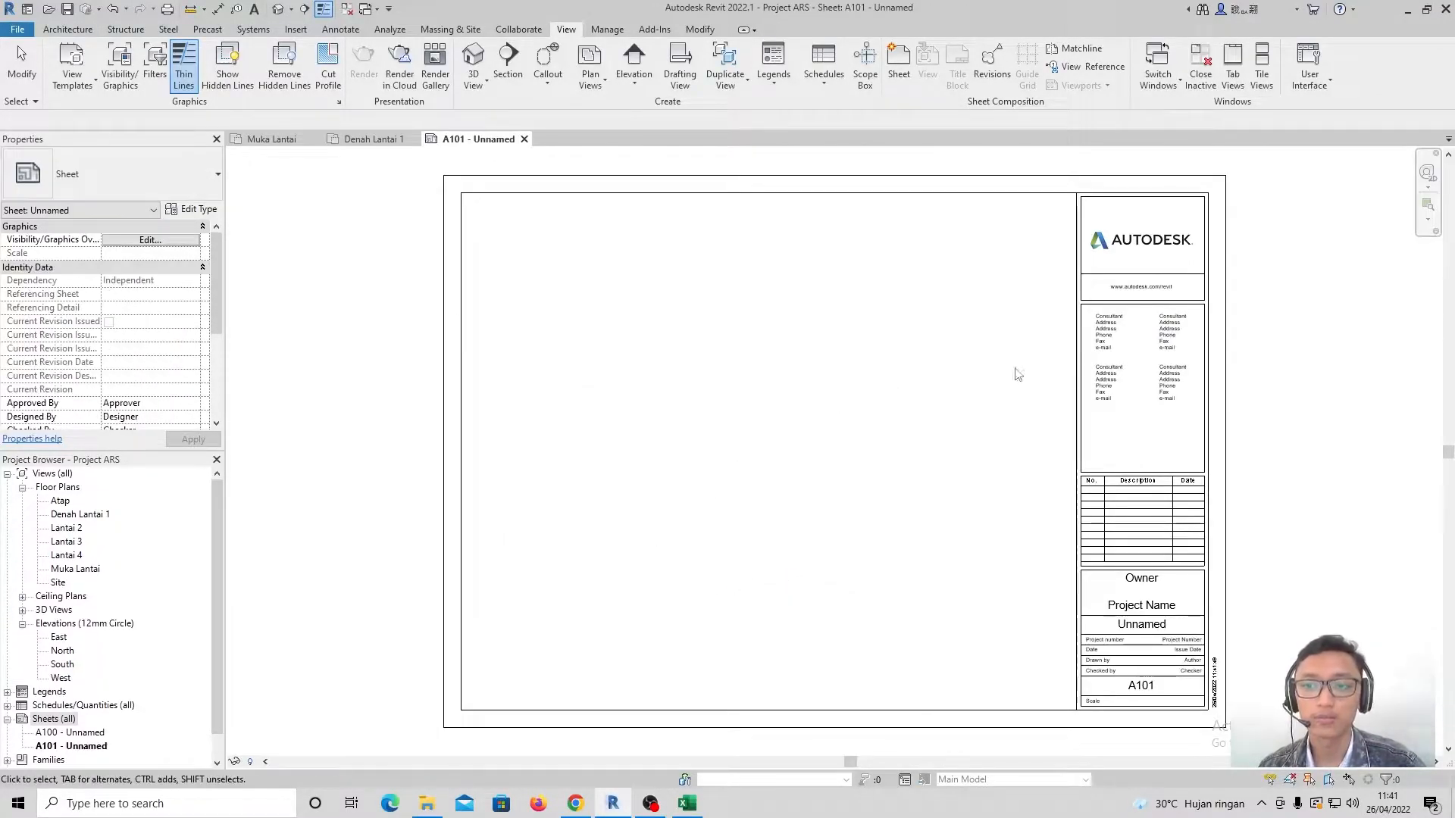
scroll(961, 376, "down", 2)
scroll(1104, 366, "up", 2)
scroll(720, 383, "down", 2)
scroll(818, 391, "up", 1)
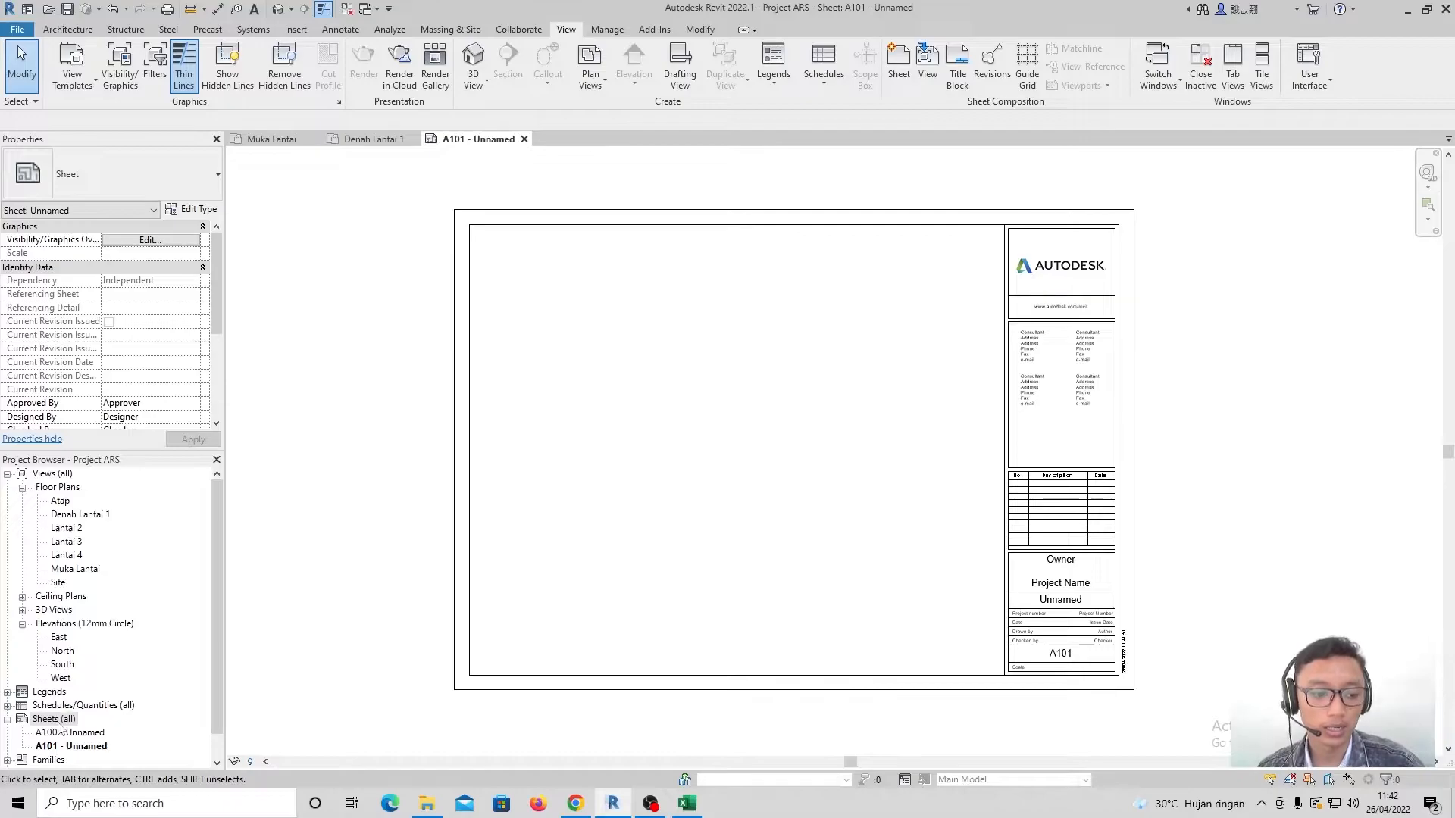
Rename the new sheet to Denah Lantai 1 through the sheet name in its title block
scroll(62, 731, "down", 1)
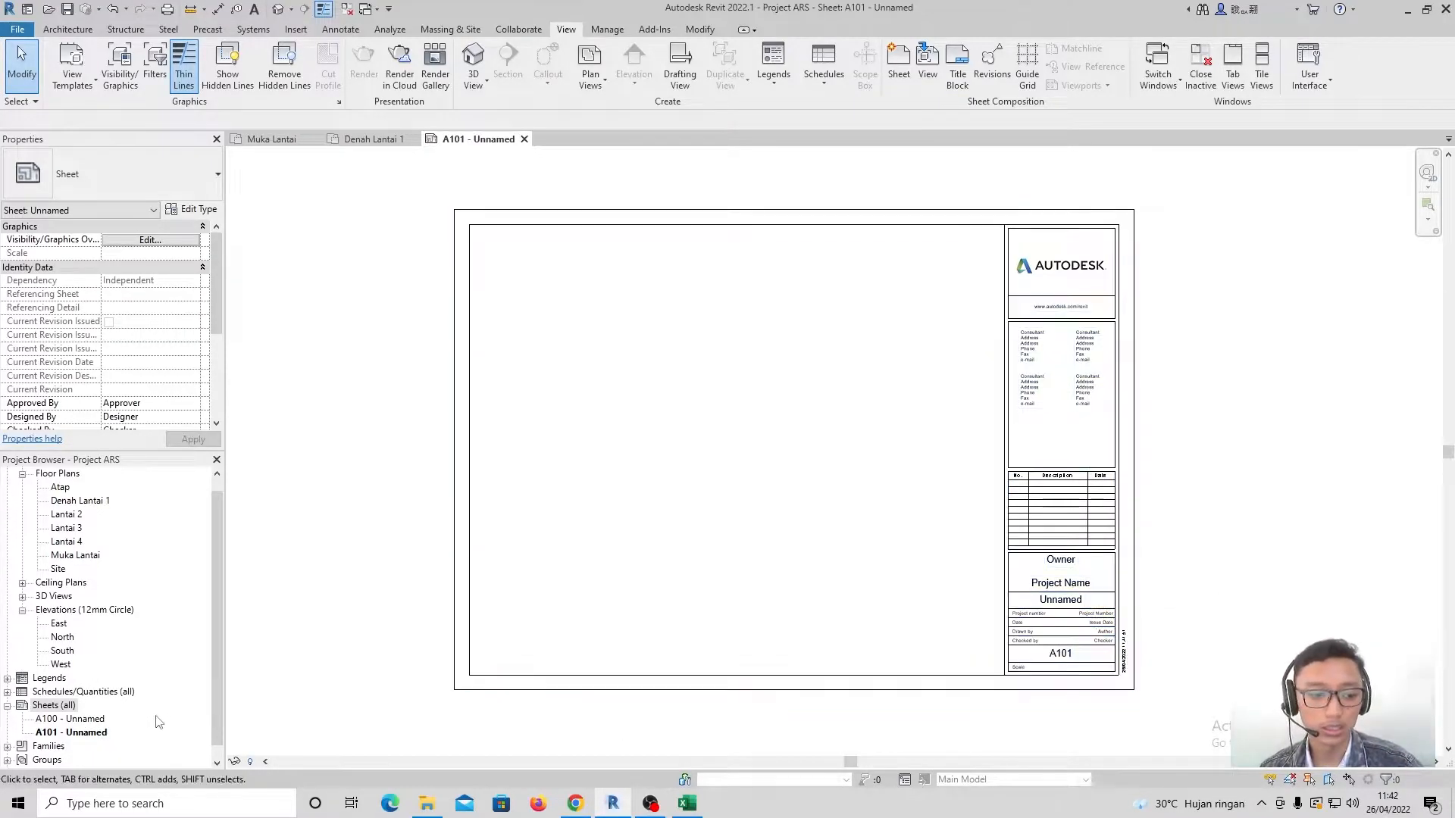
scroll(1074, 598, "up", 4)
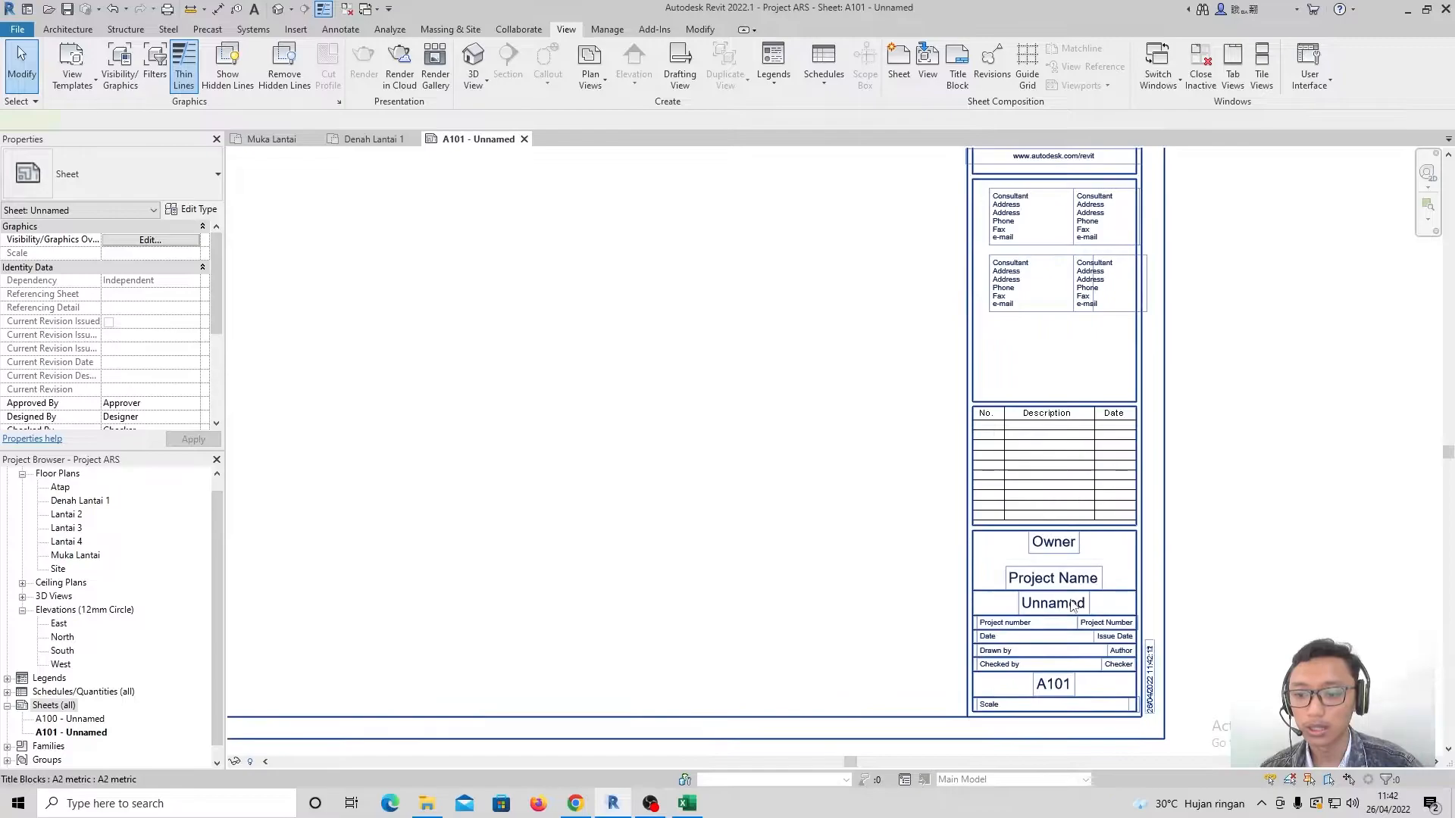
left_click(1075, 606)
left_click(1074, 606)
type("Den")
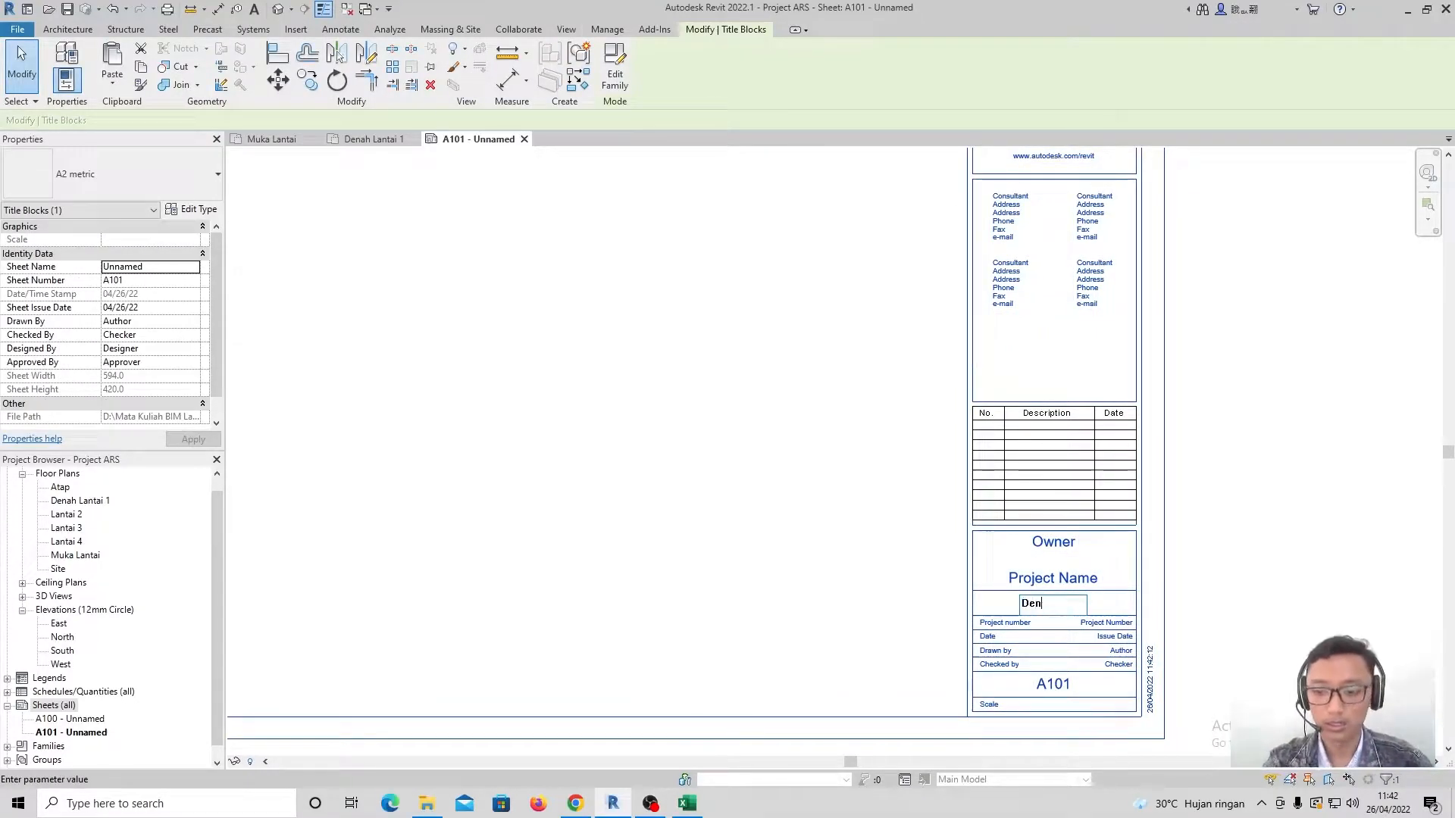
type("ah lantai")
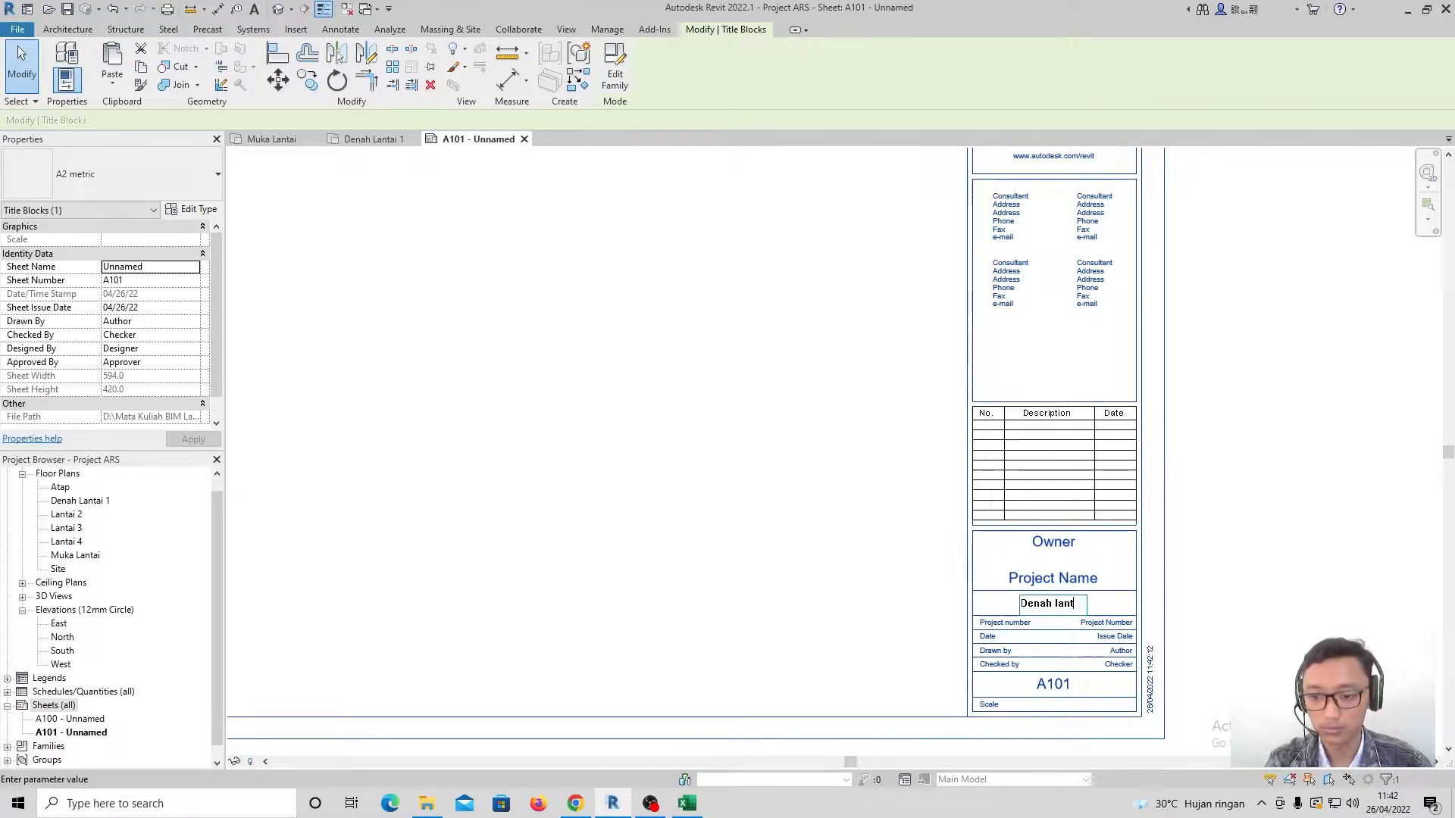
key("BackSpace")
key("BackSpace")
type("Lantai 1")
key("Return")
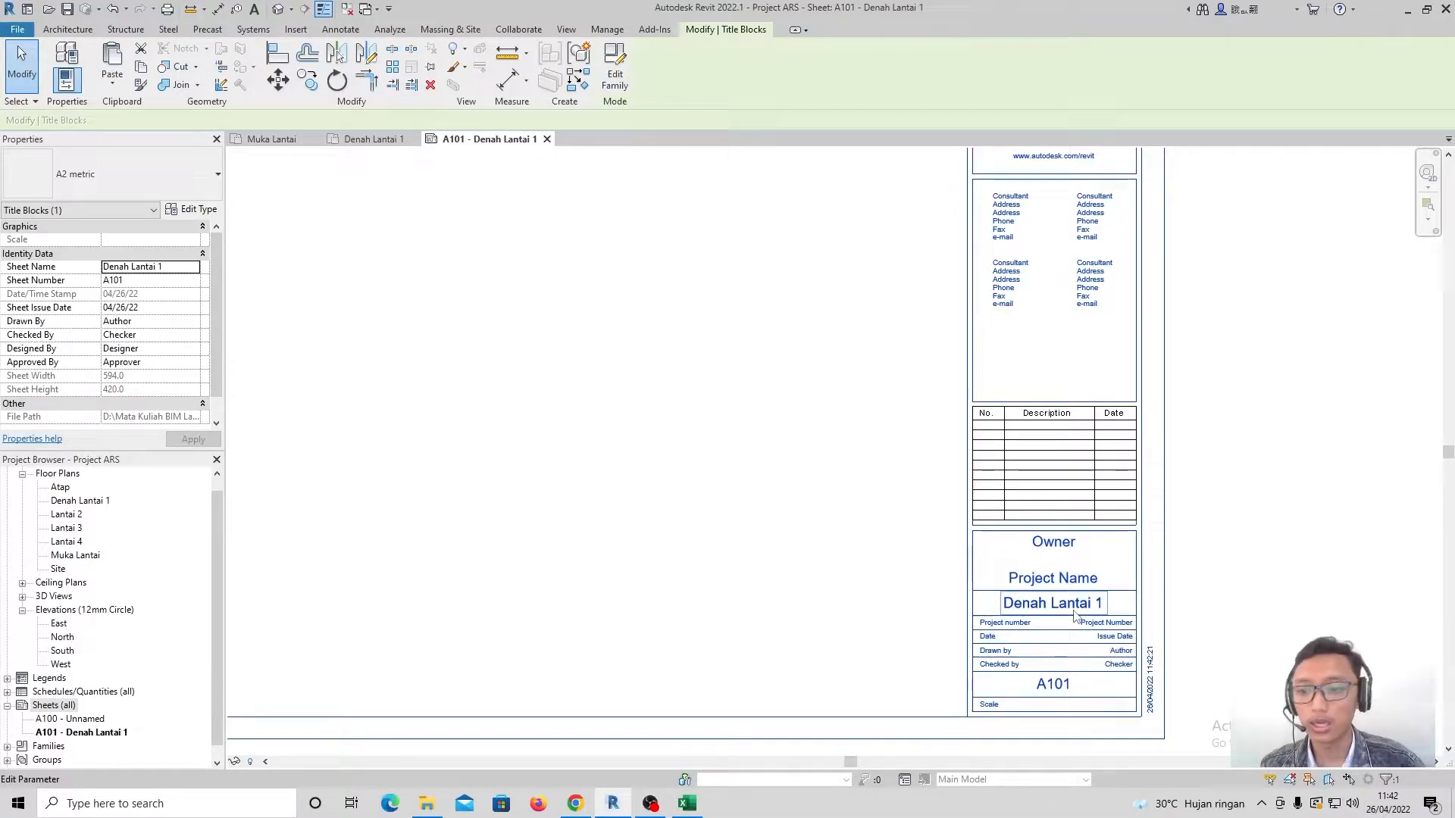
left_click(1212, 494)
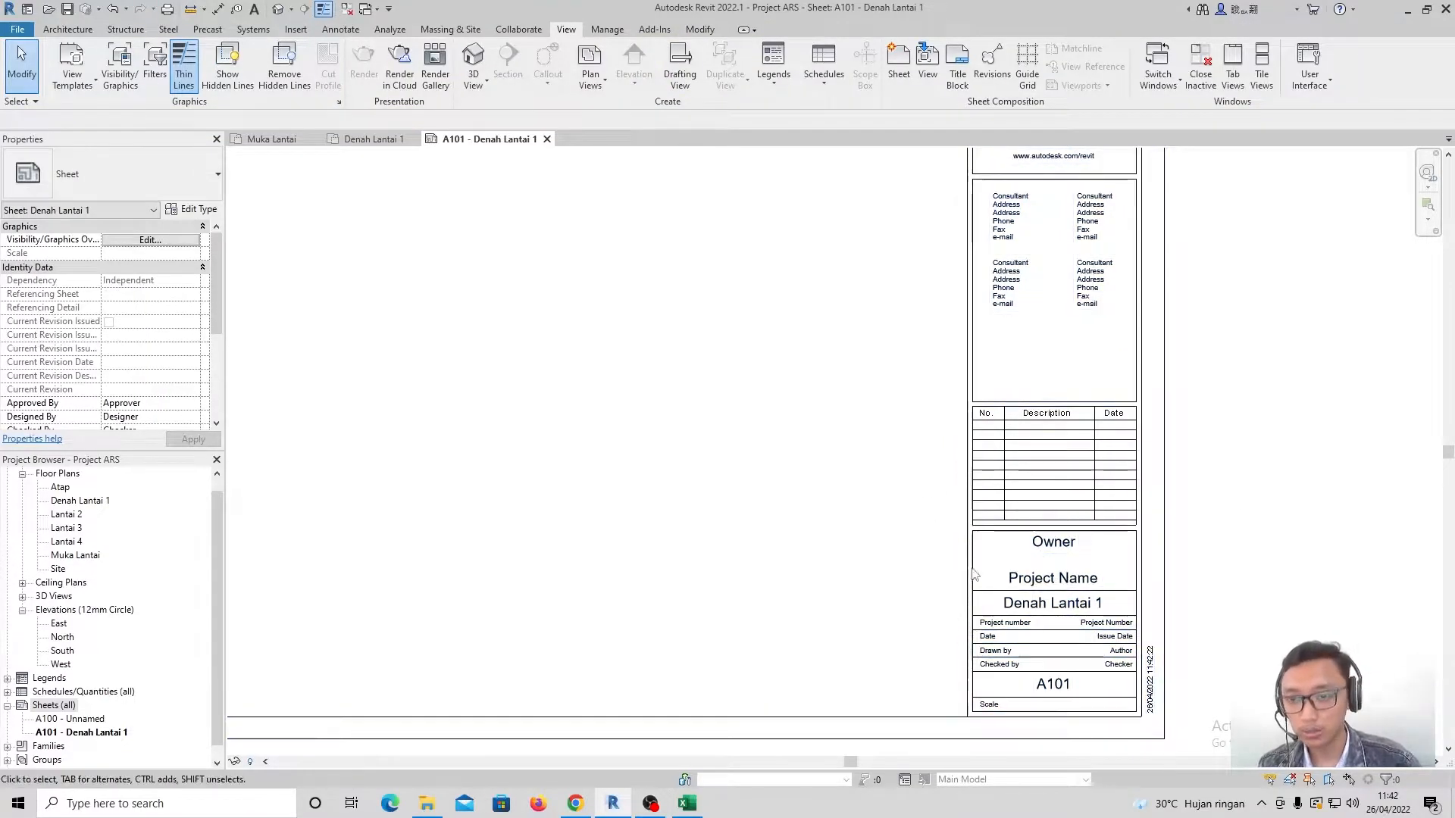
Place the Denah Lantai 1 floor plan view in the drawing area of sheet A101
scroll(1081, 499, "down", 2)
scroll(1019, 310, "down", 2)
mouse_move(997, 376)
middle_mouse_down()
mouse_move(975, 396)
mouse_move(989, 383)
middle_mouse_up()
scroll(764, 355, "up", 1)
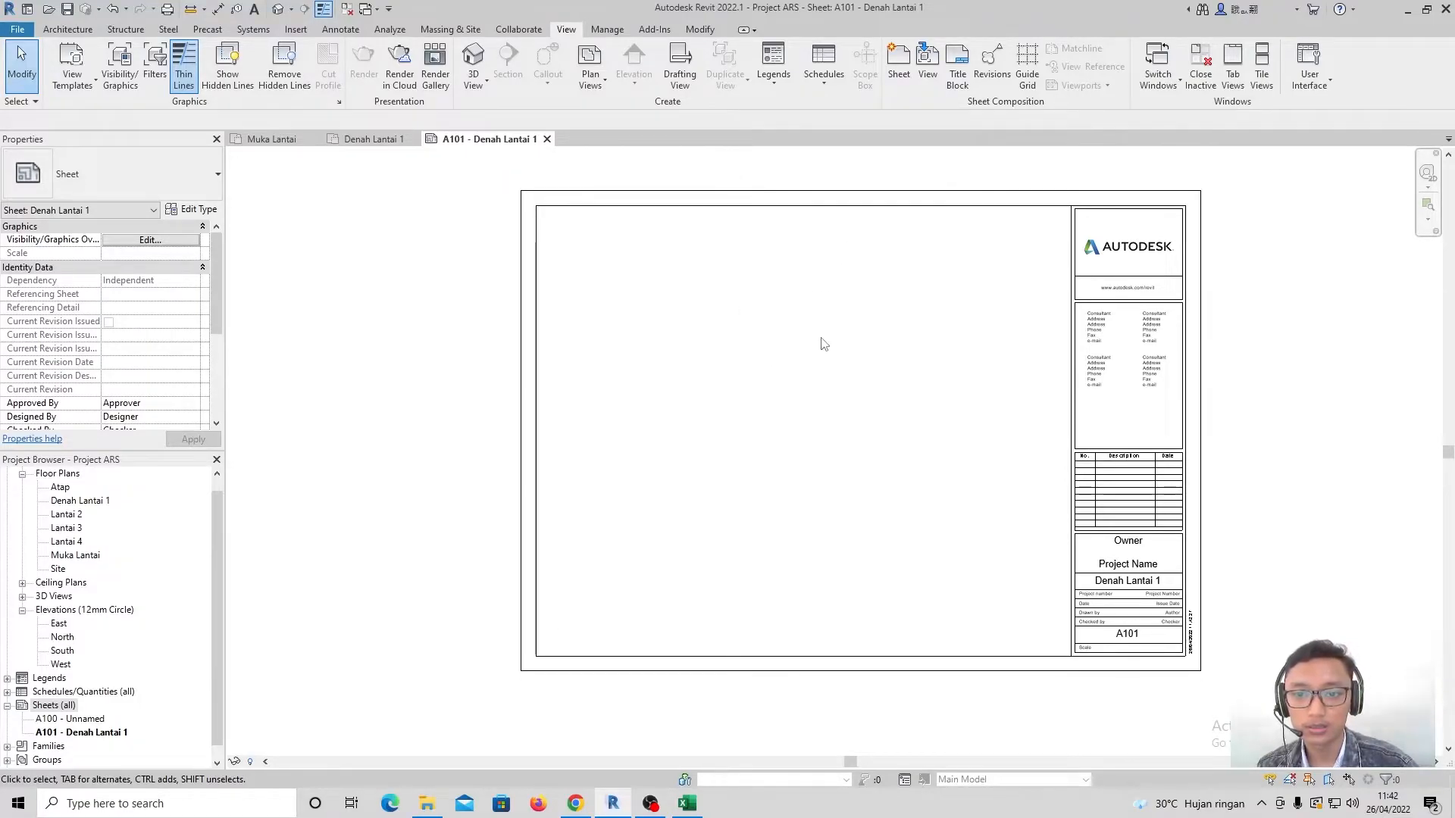
left_click(98, 506)
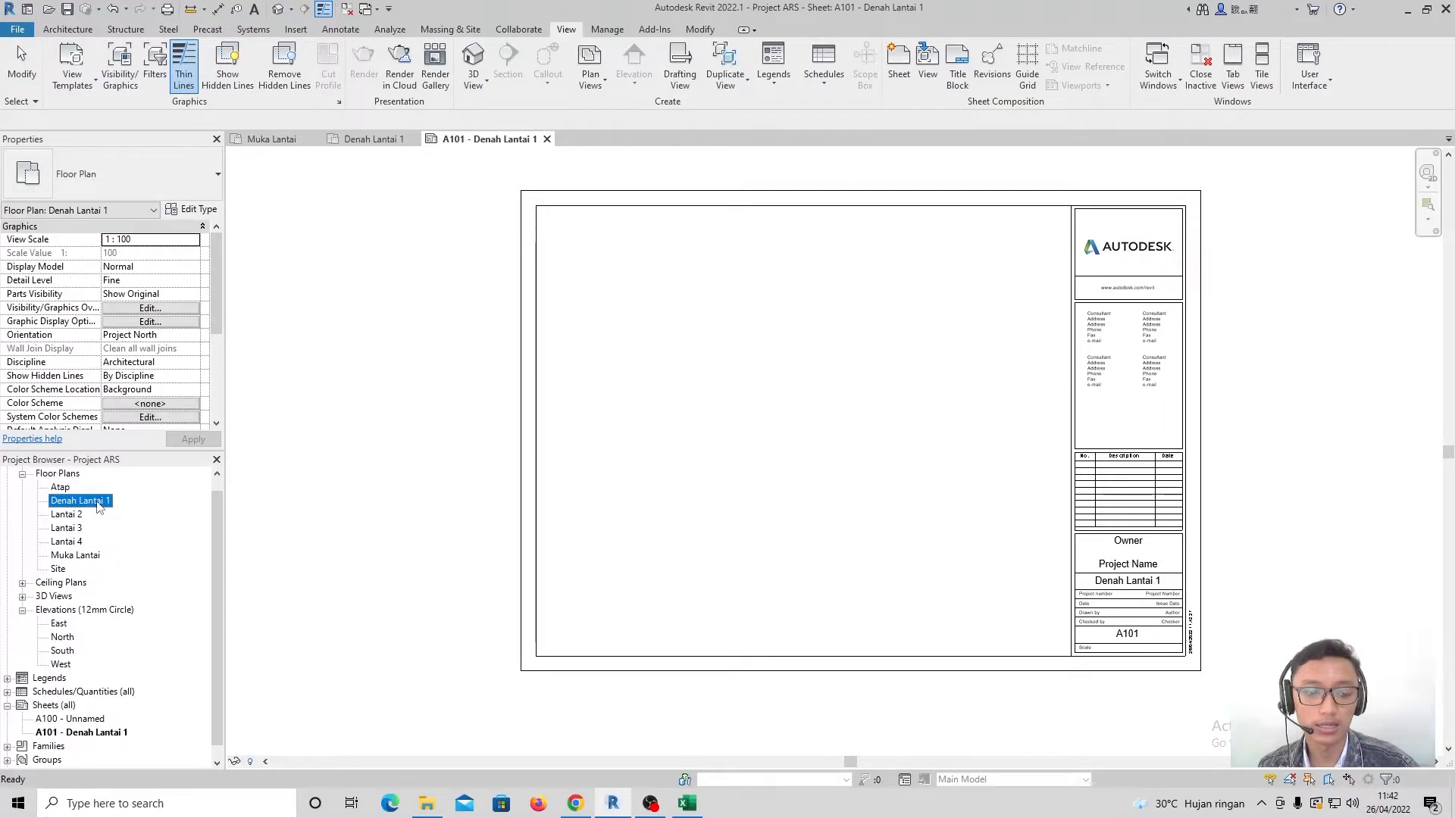
left_click_drag(98, 505, 726, 316)
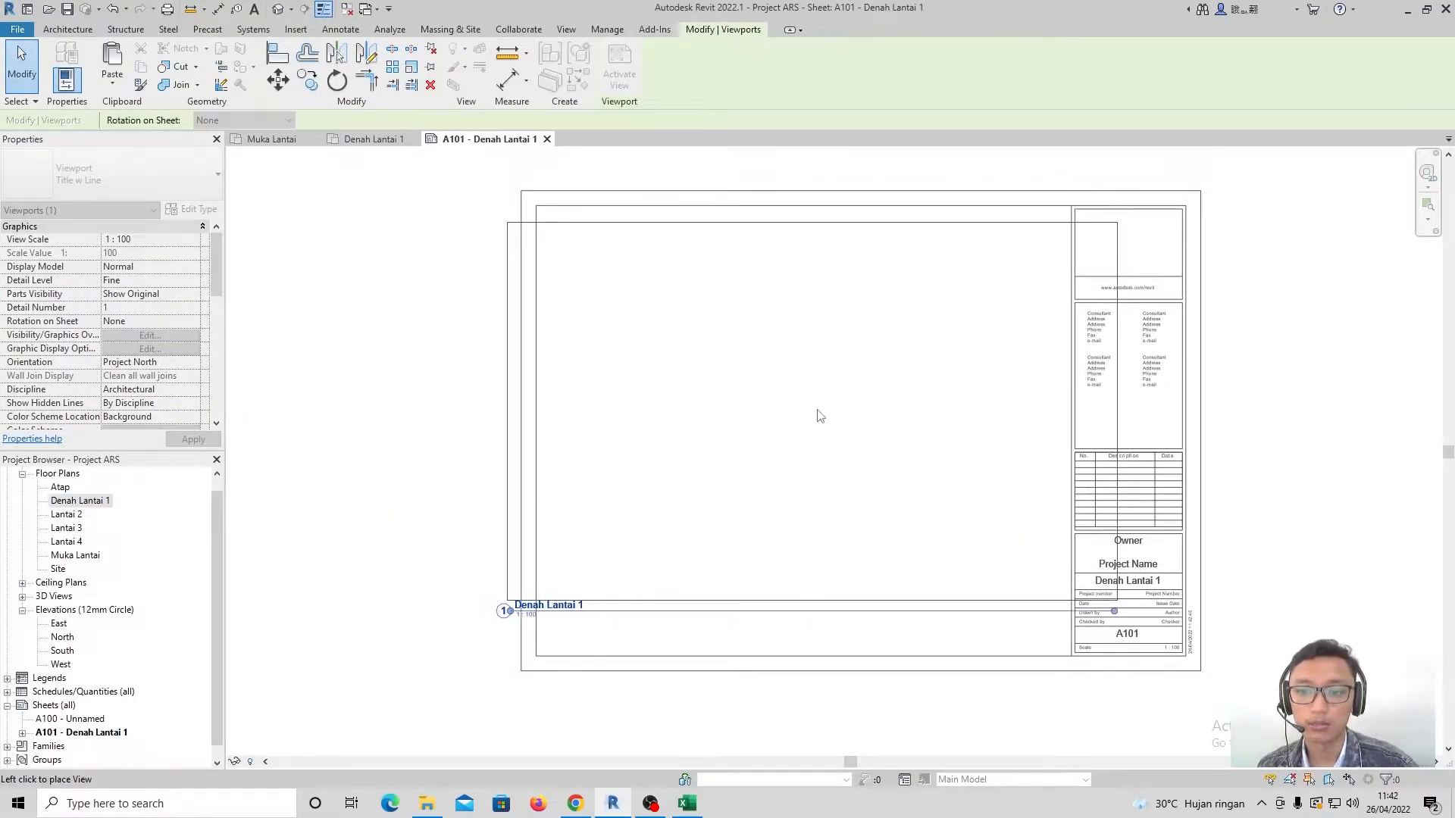
left_click(812, 414)
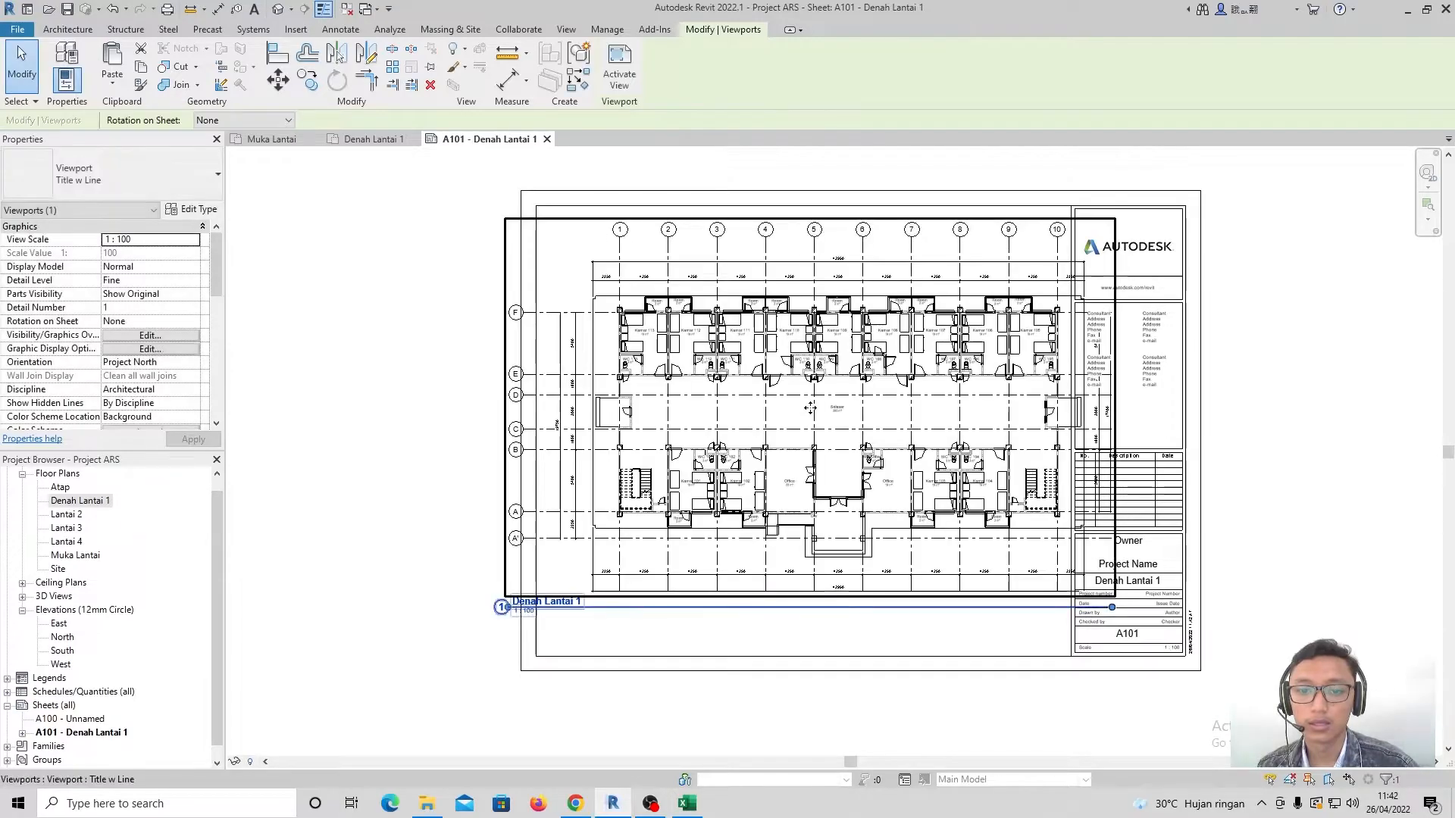
Set the placed floor plan's view scale to 1 : 200 and move its viewport within the sheet's drawing area
scroll(942, 357, "up", 4)
scroll(826, 514, "down", 2)
scroll(825, 515, "down", 2)
scroll(924, 402, "up", 2)
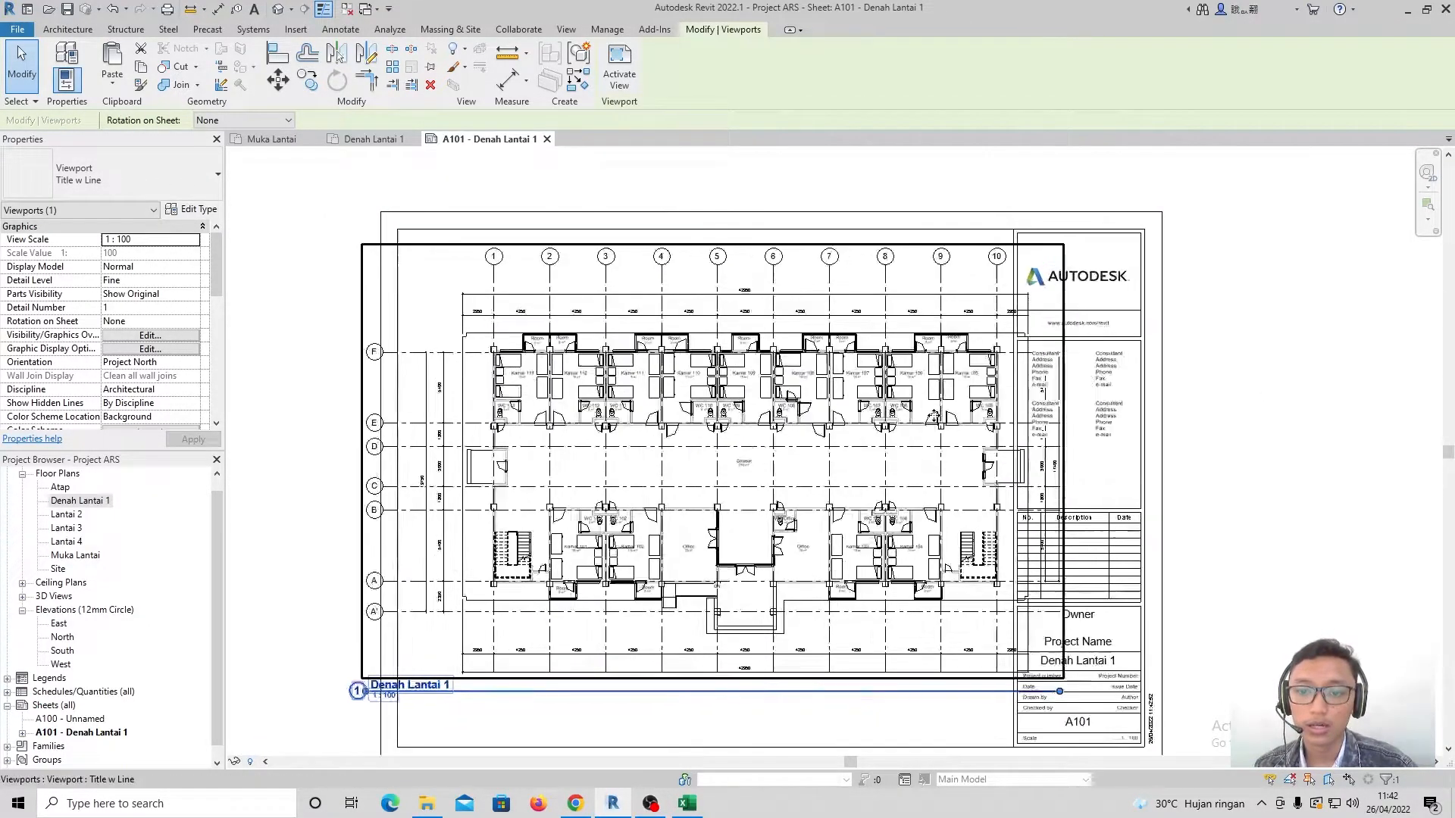
scroll(710, 426, "down", 2)
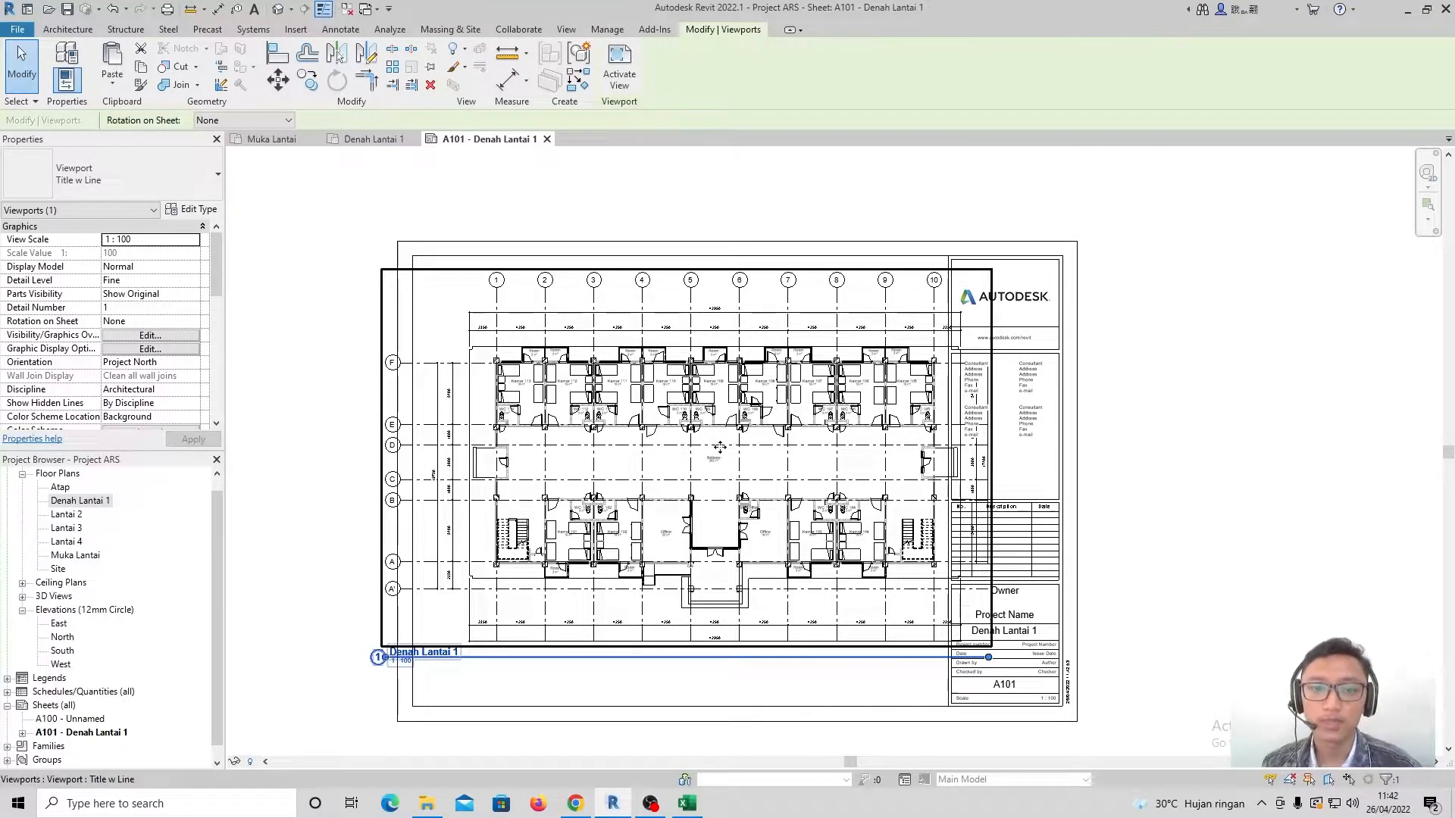
scroll(705, 444, "up", 3)
scroll(705, 445, "down", 1)
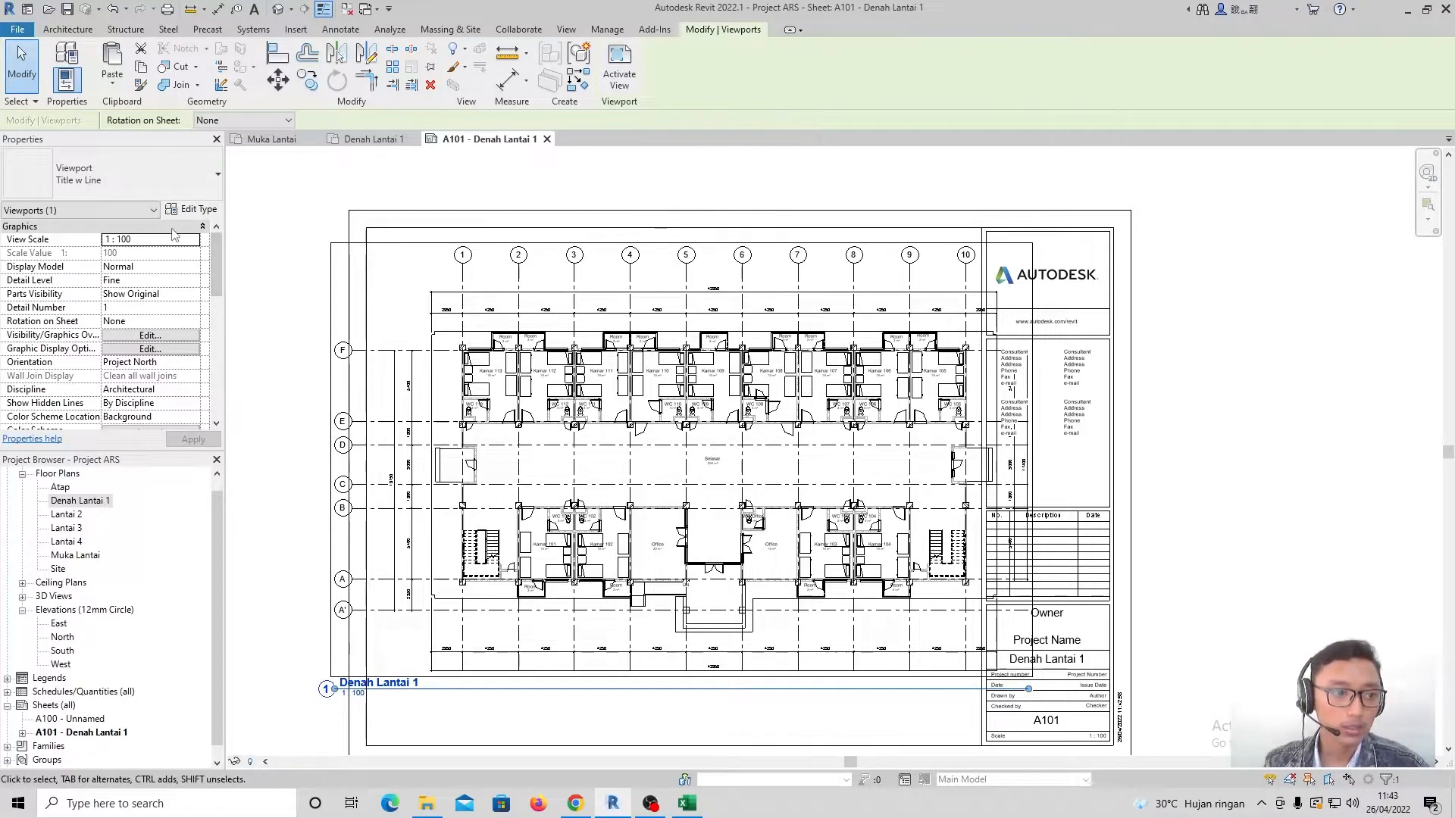
left_click(193, 240)
left_click(155, 275)
left_click(194, 440)
left_click_drag(524, 495, 619, 316)
Examine the legibility of the room tags and dimensions in the 1 : 200 floor plan on the sheet
scroll(619, 316, "up", 3)
scroll(669, 393, "down", 4)
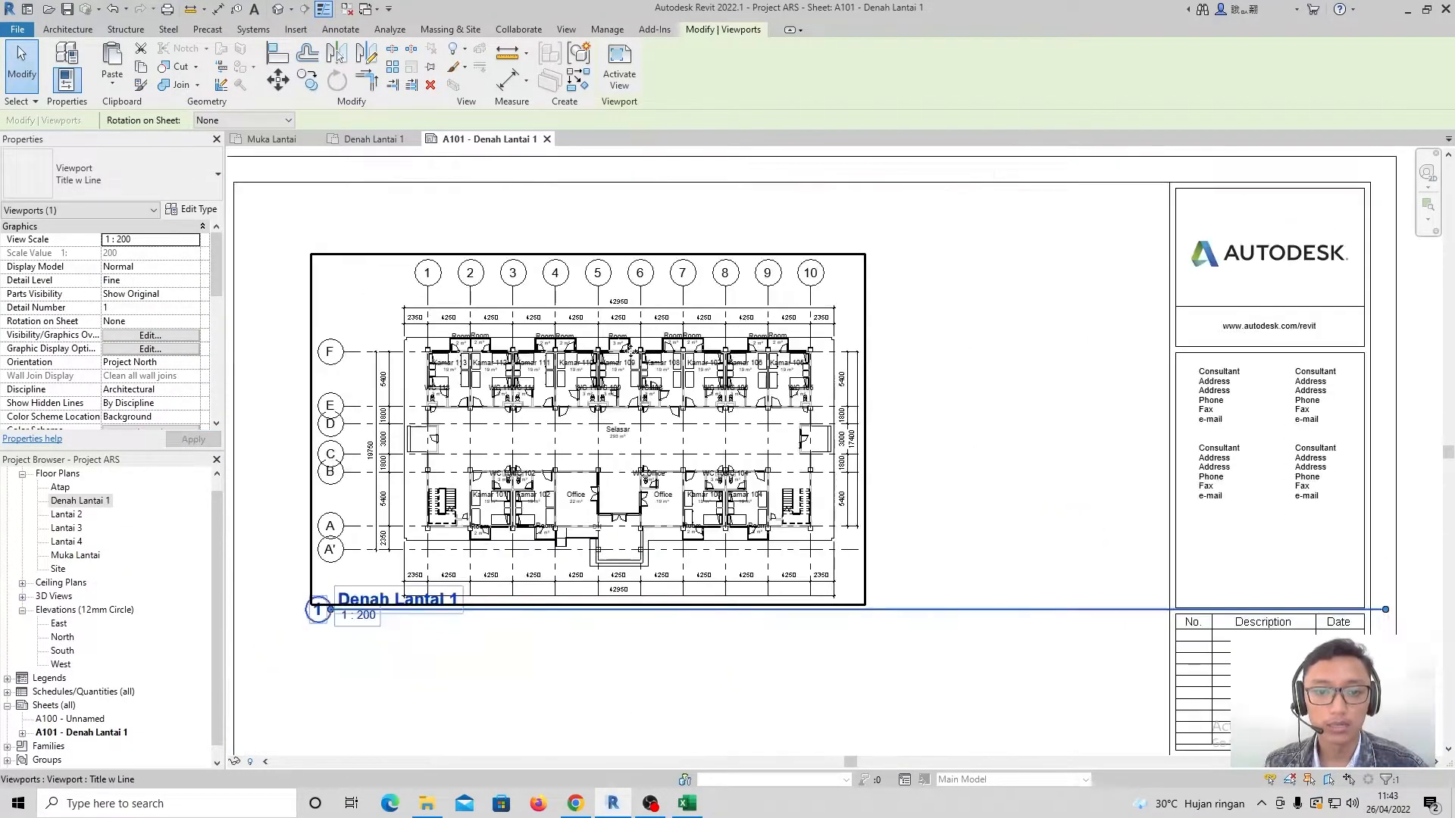
scroll(668, 393, "up", 3)
scroll(622, 395, "down", 3)
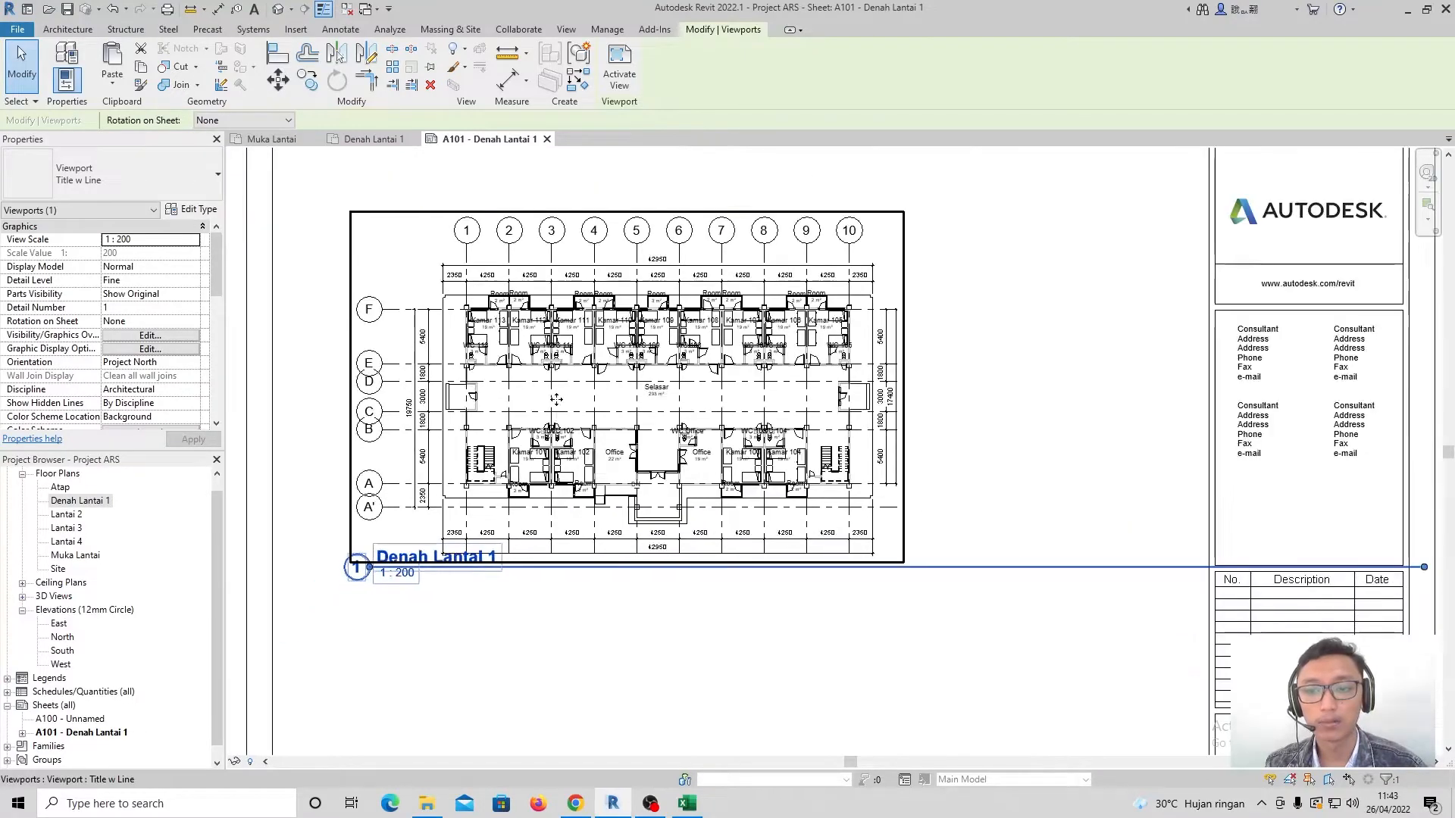
scroll(556, 399, "up", 3)
scroll(556, 399, "up", 1)
scroll(556, 400, "up", 1)
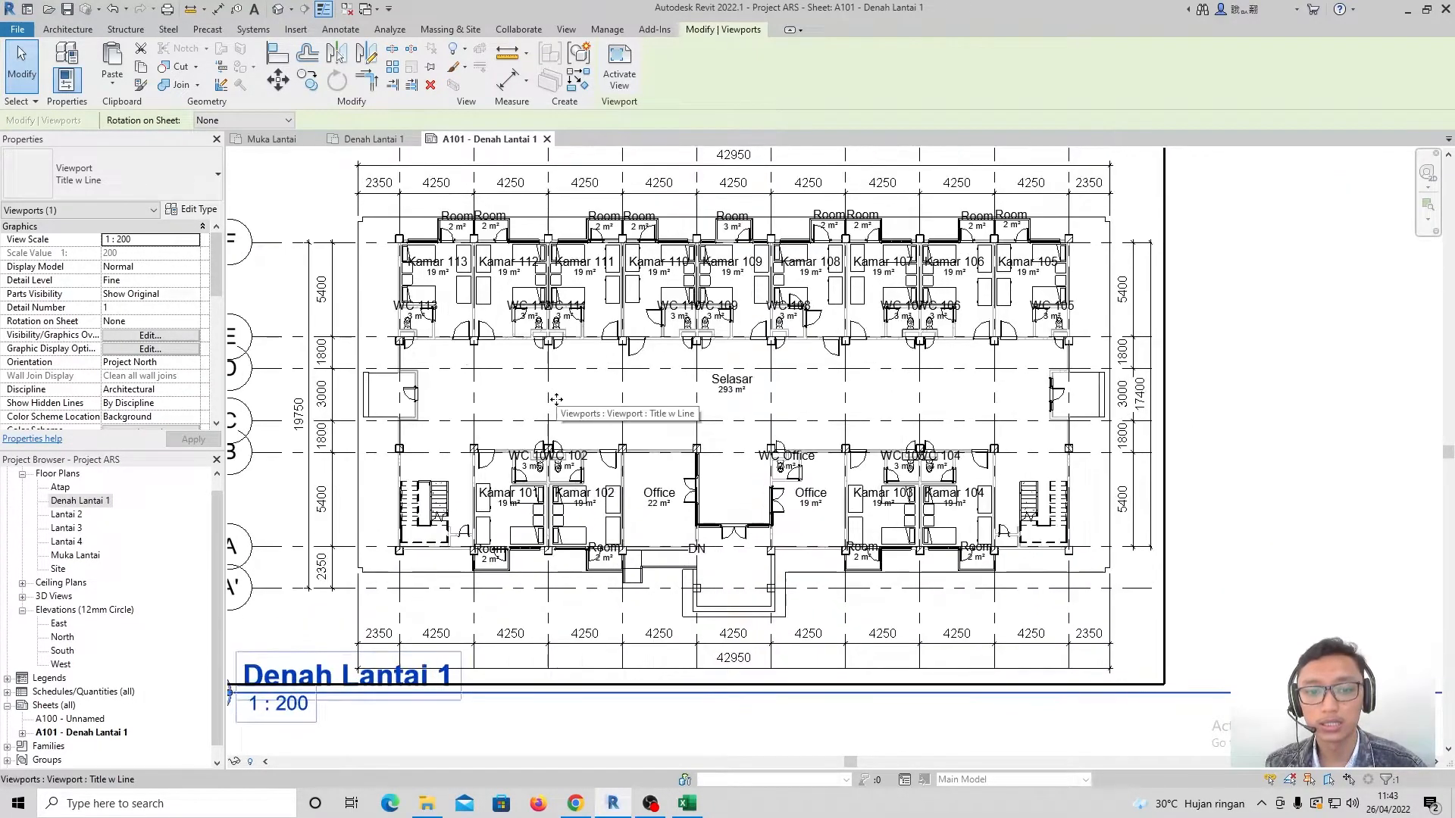
scroll(557, 400, "down", 4)
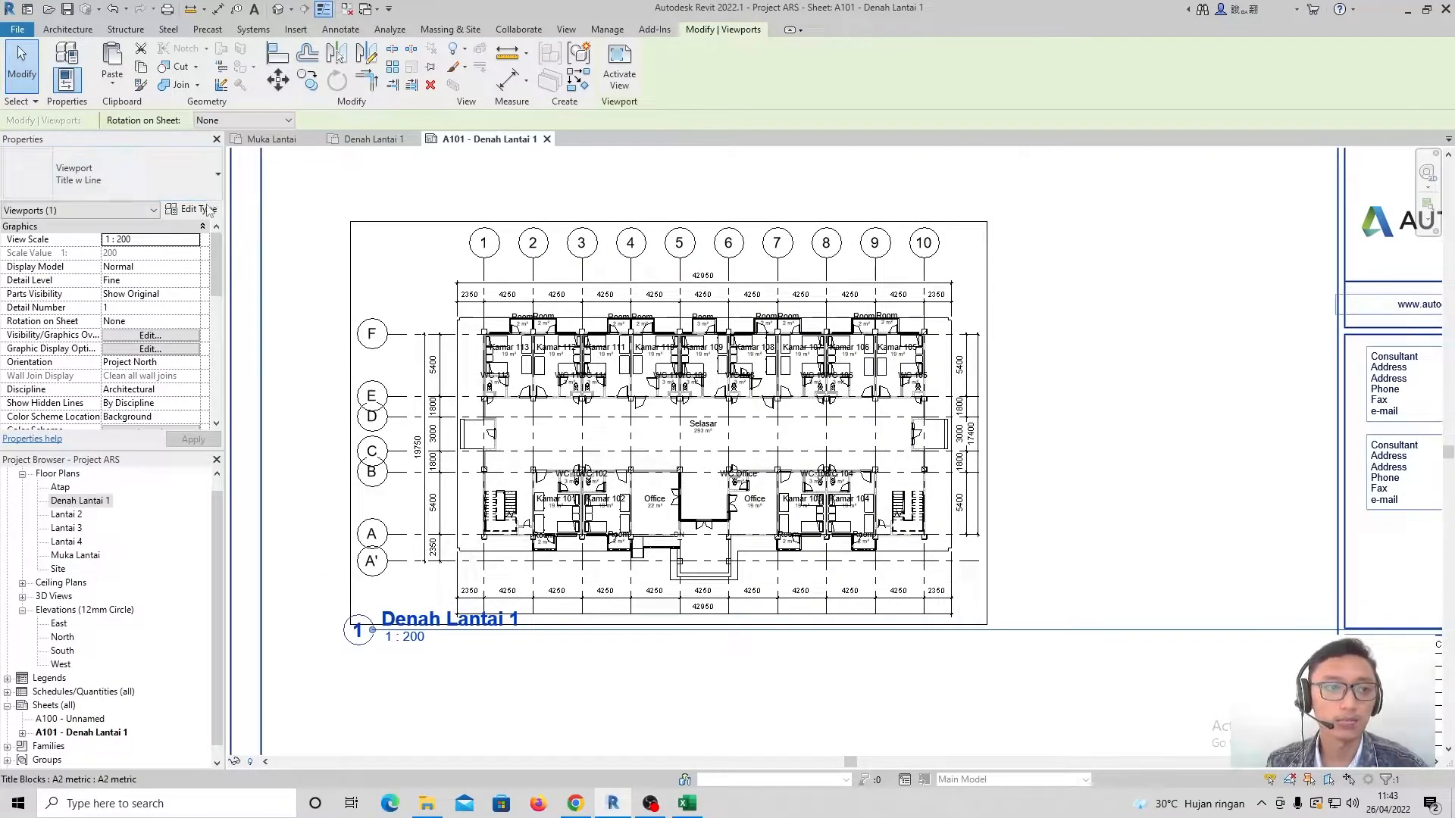
Try a view scale of 1 : 50 for the placed floor plan and compare its size with the A2 sheet
left_click(193, 241)
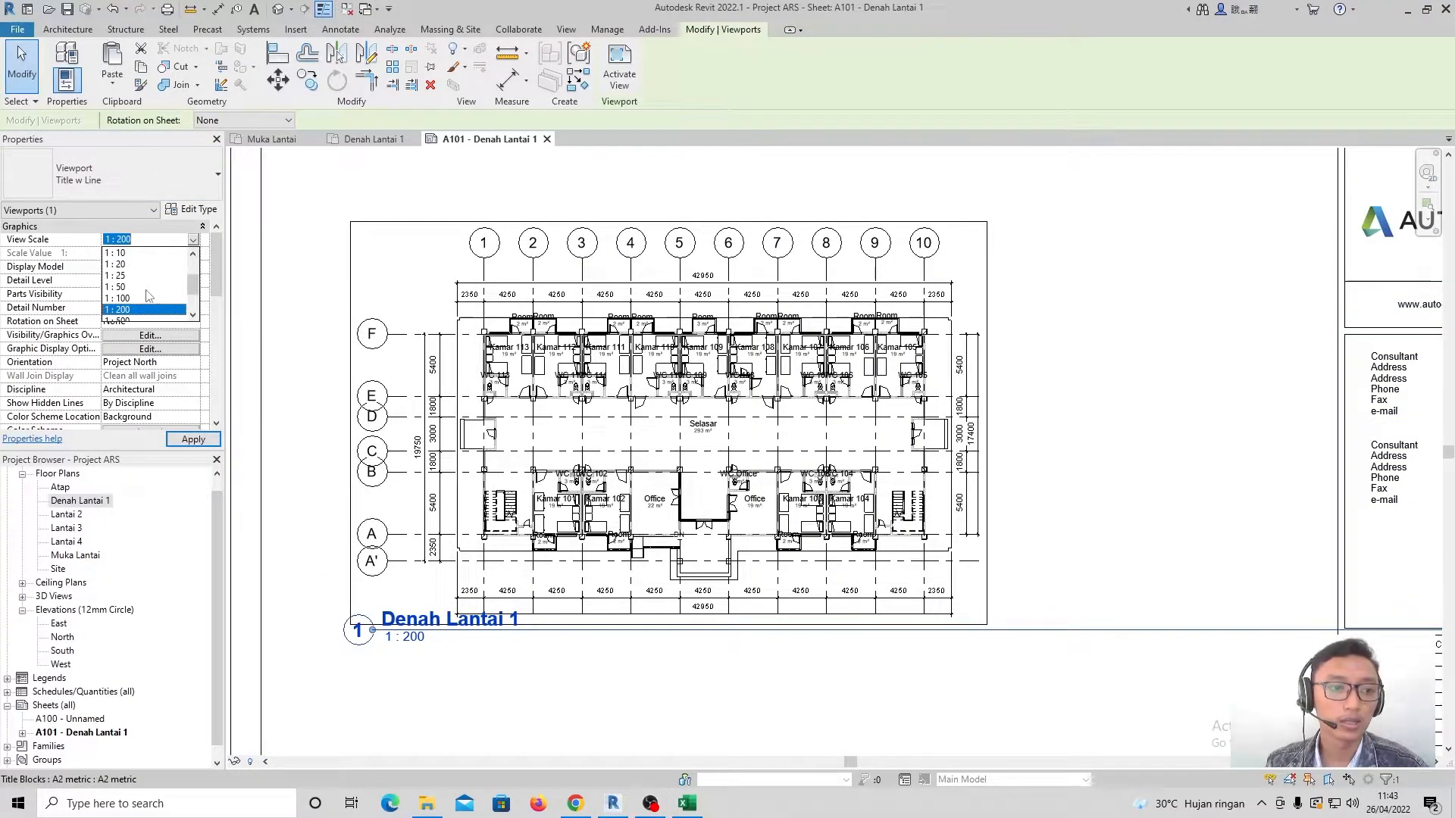
left_click(121, 287)
left_click(193, 439)
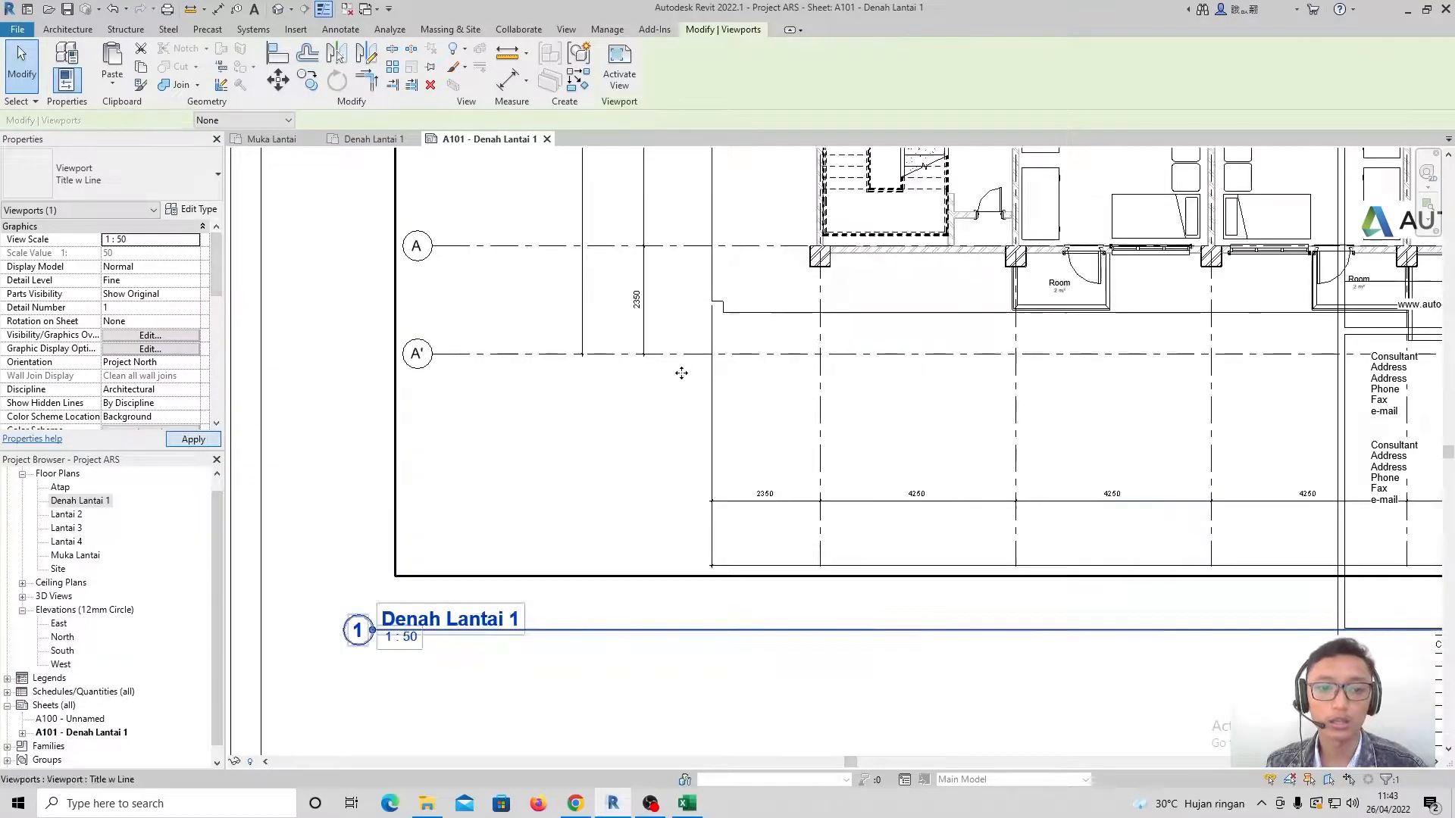
scroll(756, 375, "down", 3)
scroll(756, 375, "down", 2)
scroll(606, 507, "up", 3)
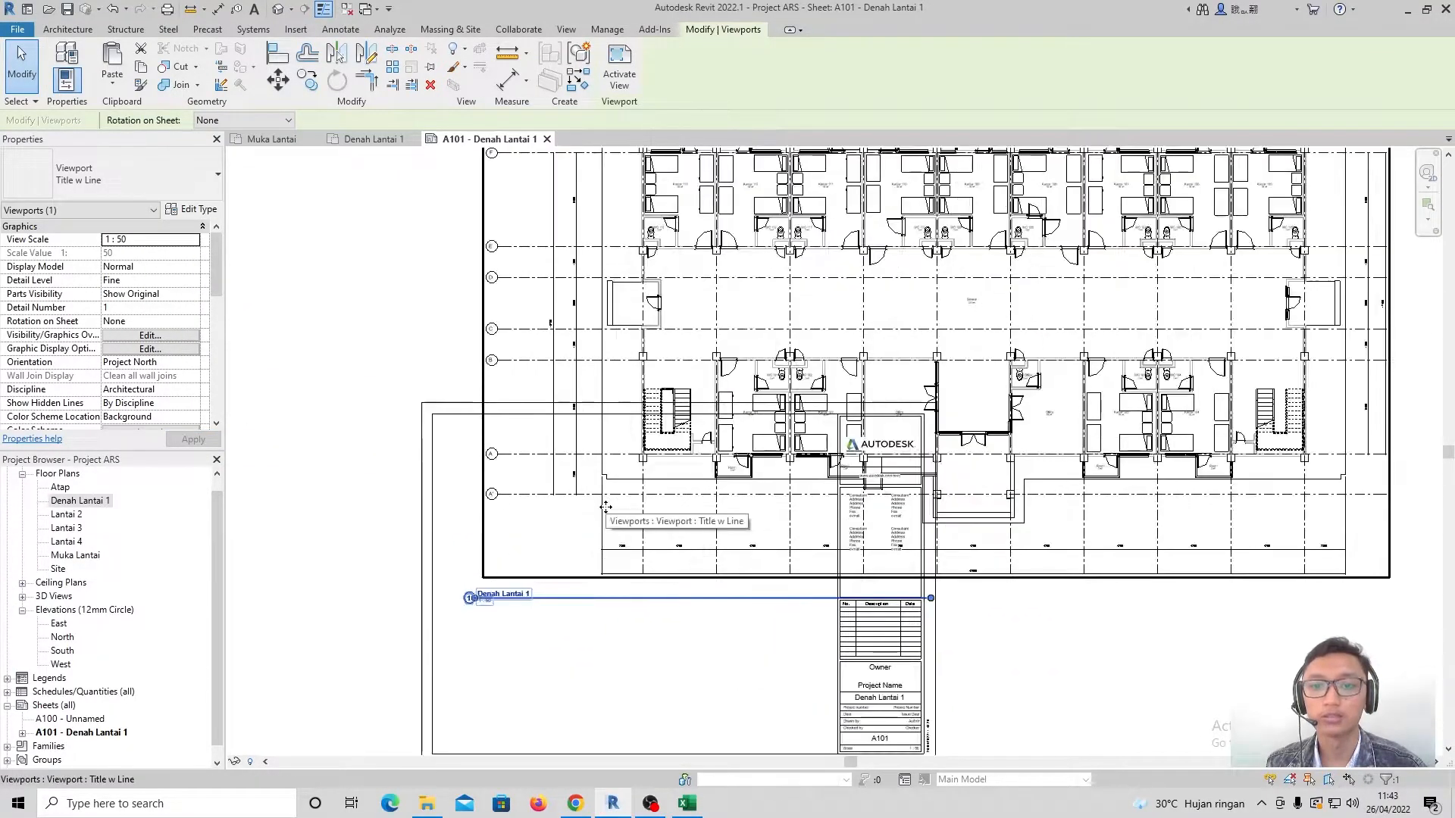
scroll(605, 507, "down", 1)
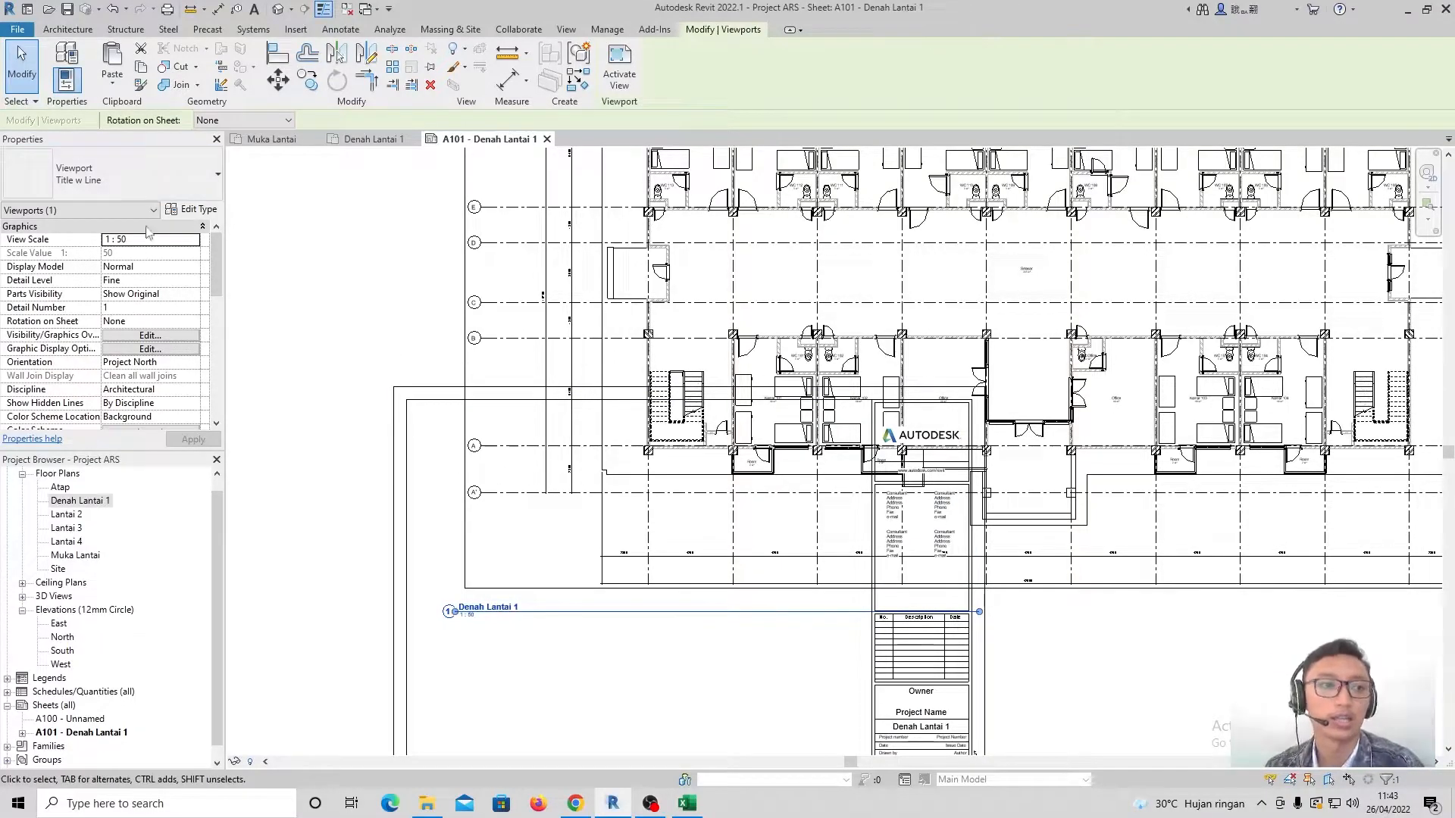
Set the placed floor plan's view scale to 1 : 100, move its viewport over the A2 drawing area and check the fit
left_click(194, 240)
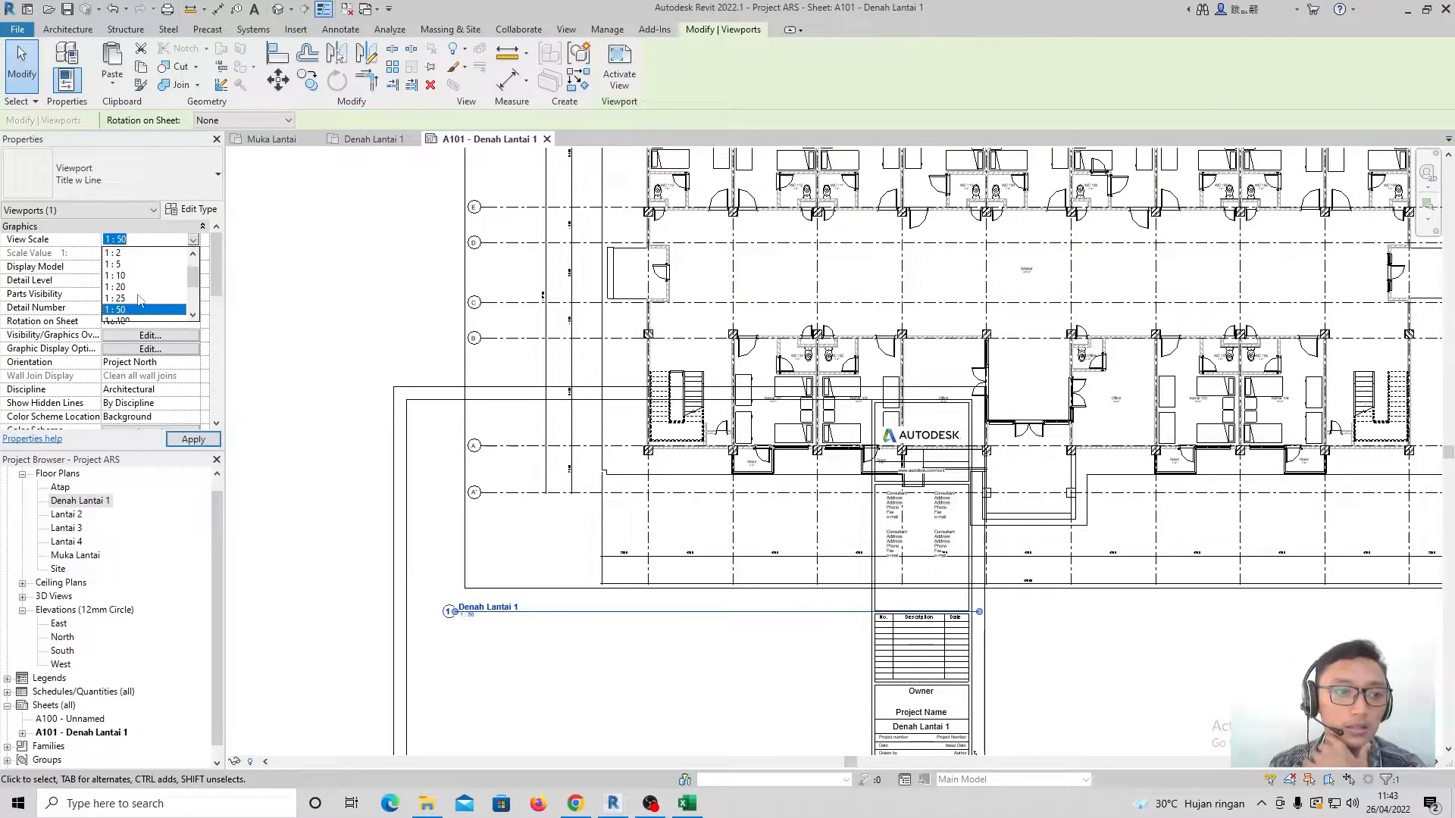
scroll(139, 296, "down", 2)
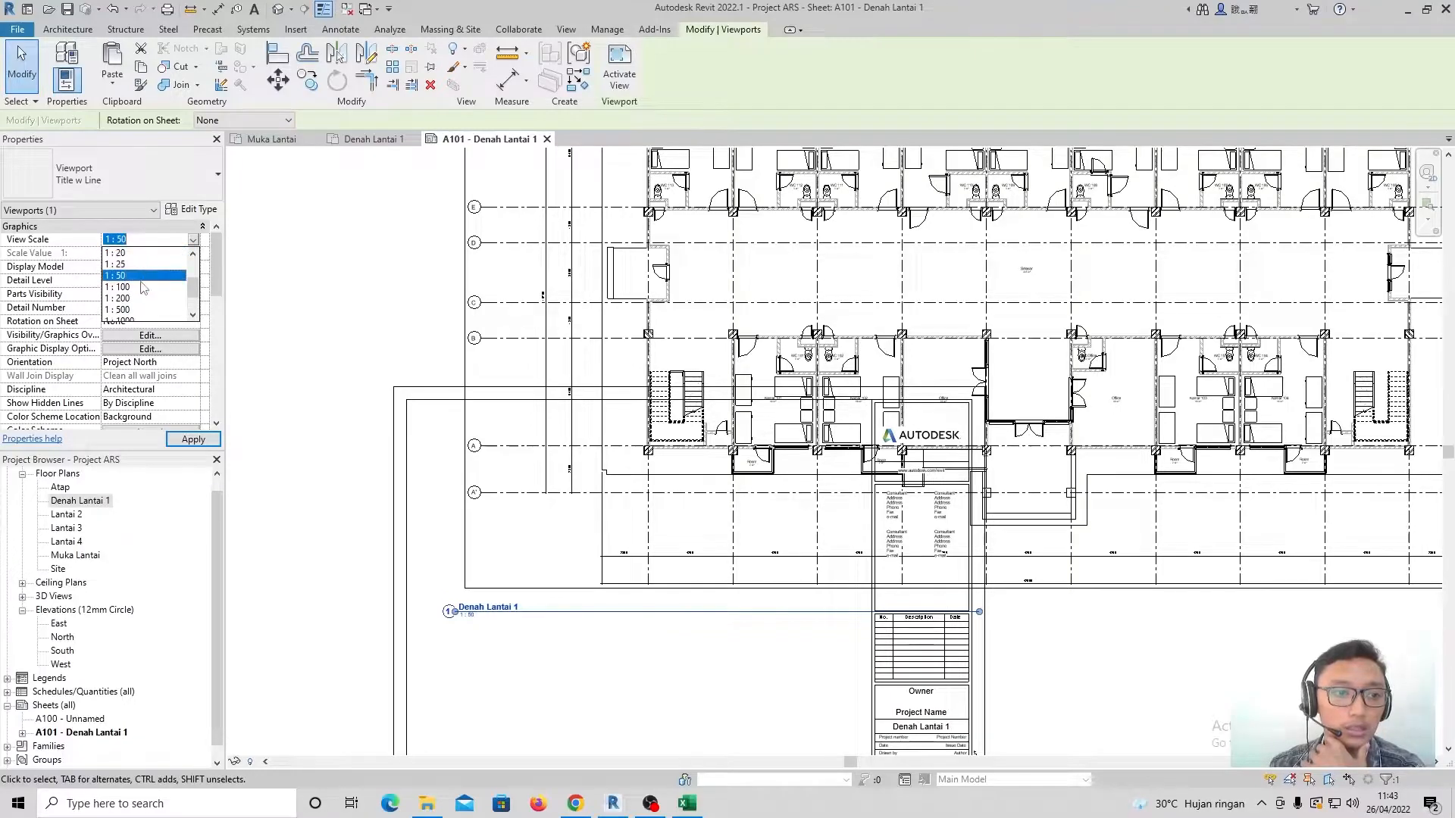
left_click(136, 288)
left_click(193, 439)
scroll(833, 356, "down", 2)
left_click_drag(598, 626, 750, 538)
key("Escape")
scroll(735, 535, "up", 2)
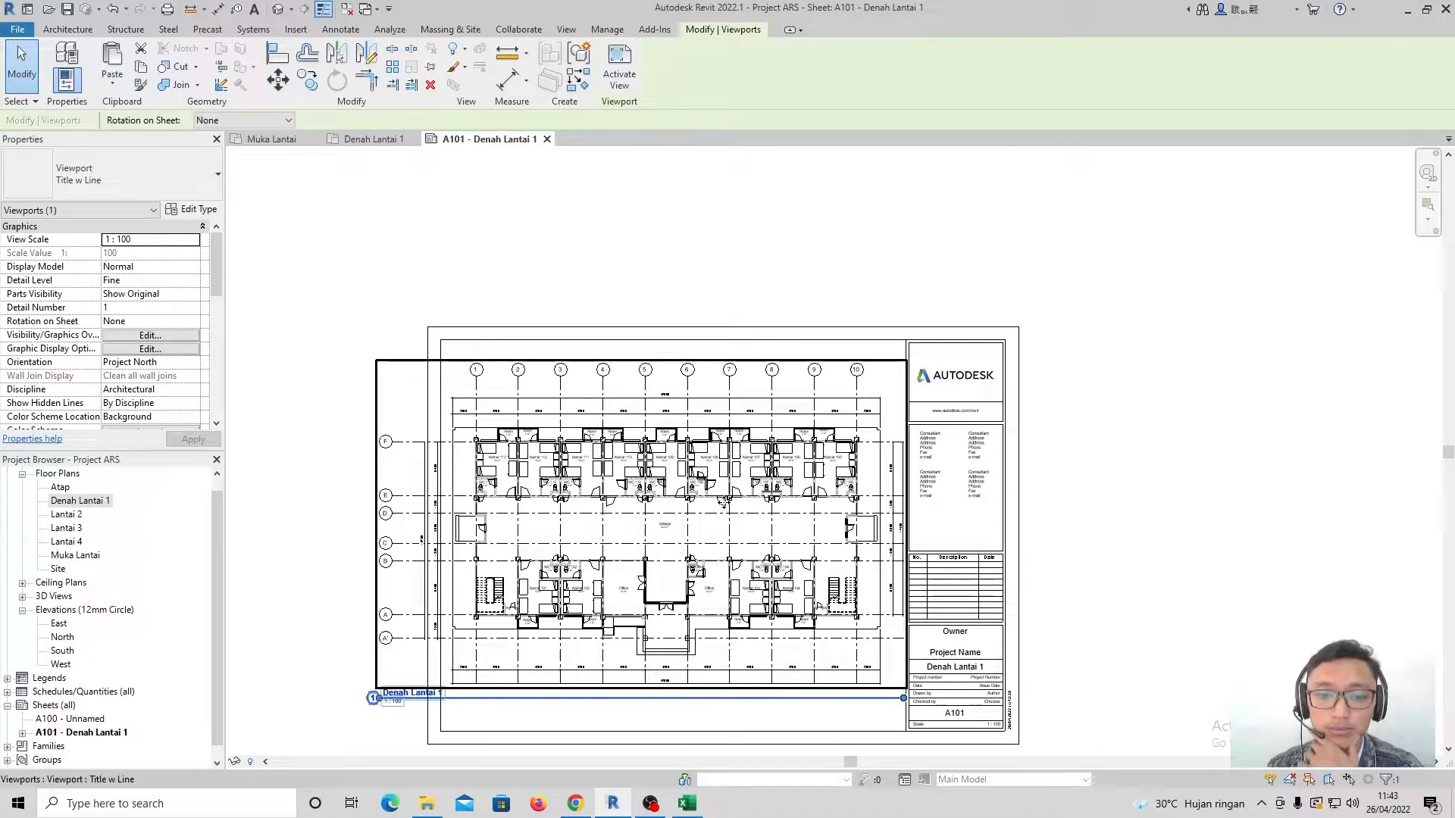
left_click(617, 243)
scroll(836, 600, "down", 2)
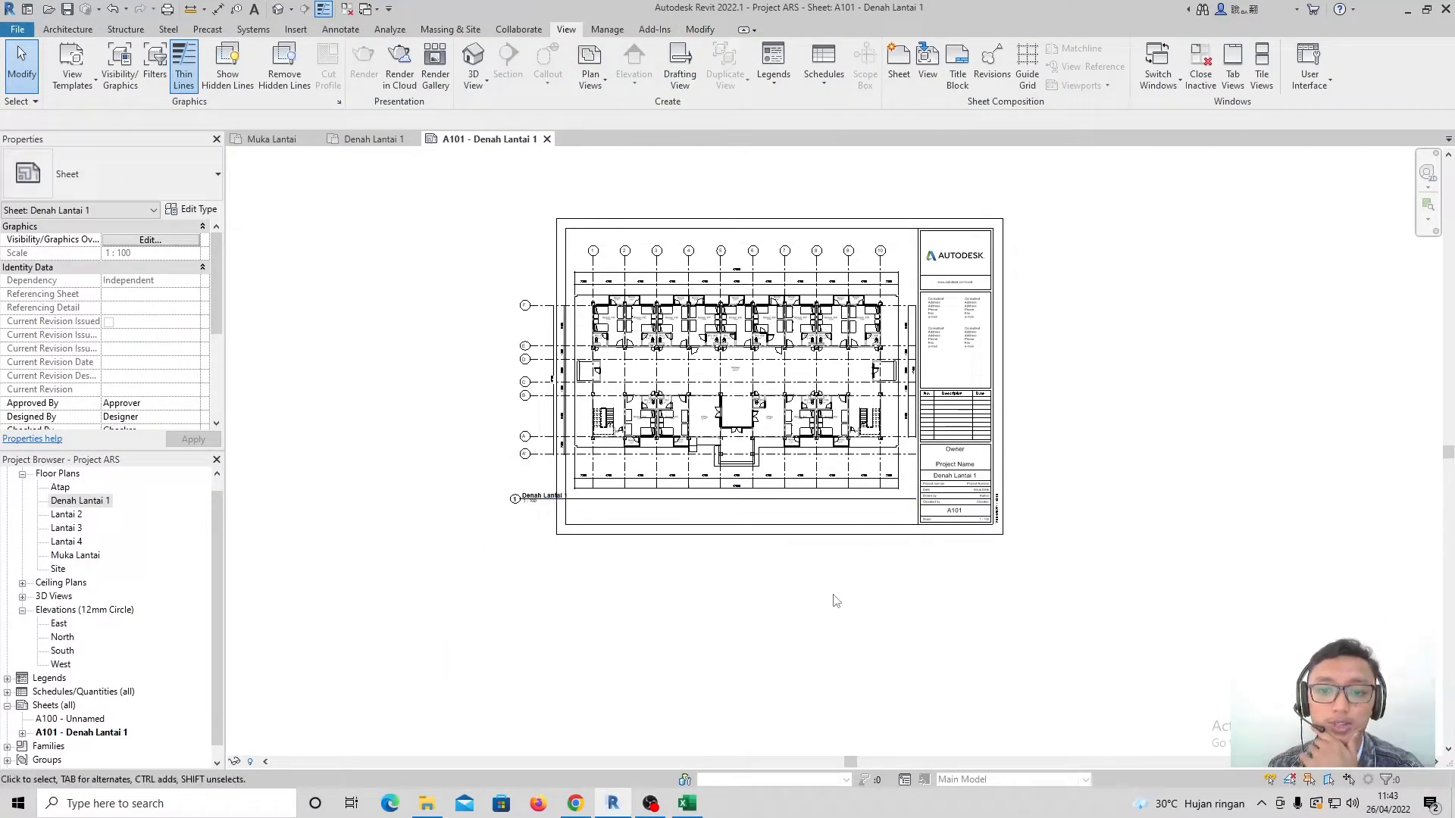
scroll(686, 557, "up", 2)
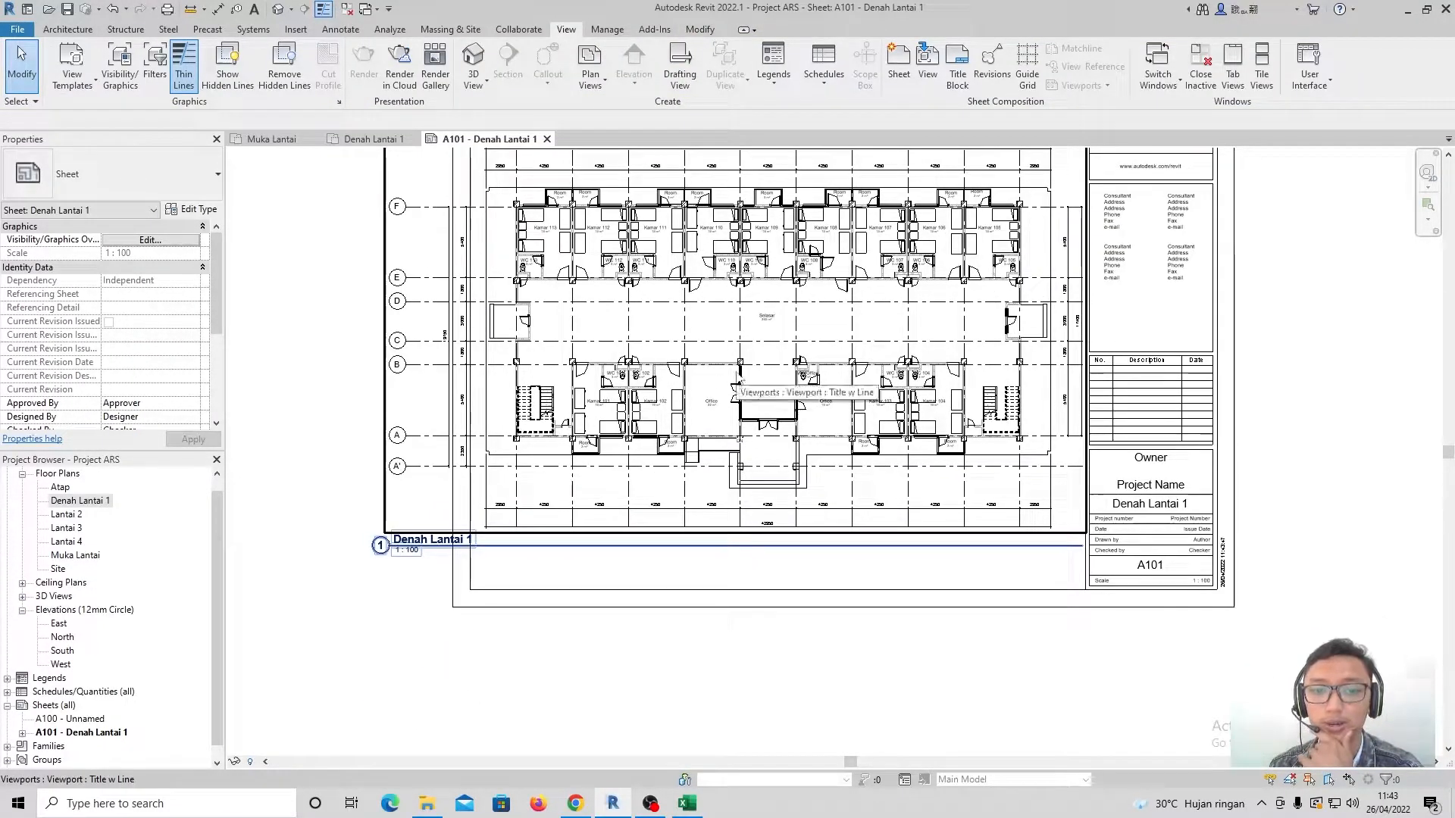
middle_click_drag(420, 213, 445, 290)
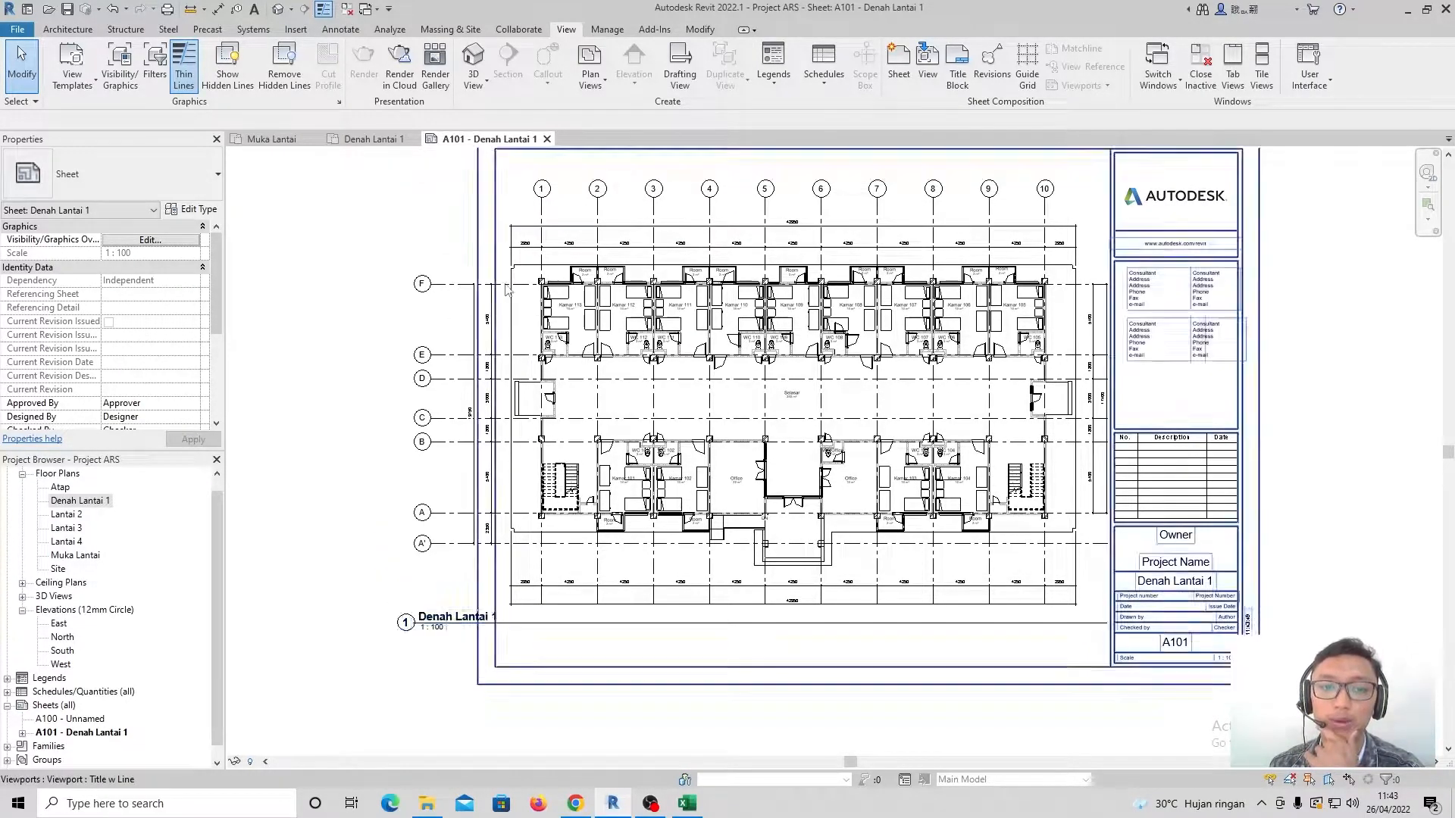
Delete the floor plan viewport from the A2 sheet, close the sheet and remove A101 - Denah Lantai 1 from the project
left_click(985, 409)
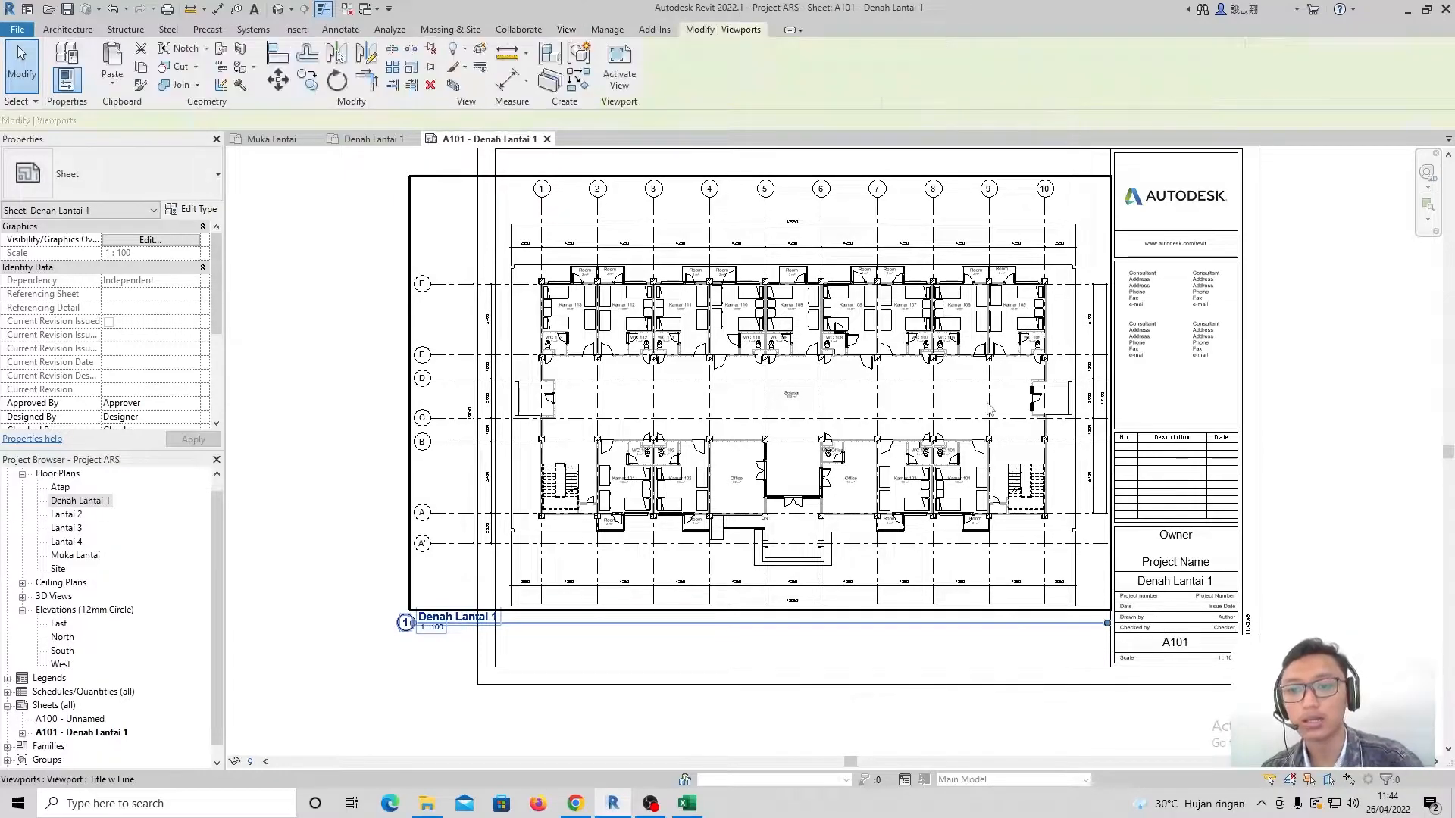
key("Delete")
scroll(797, 391, "down", 1)
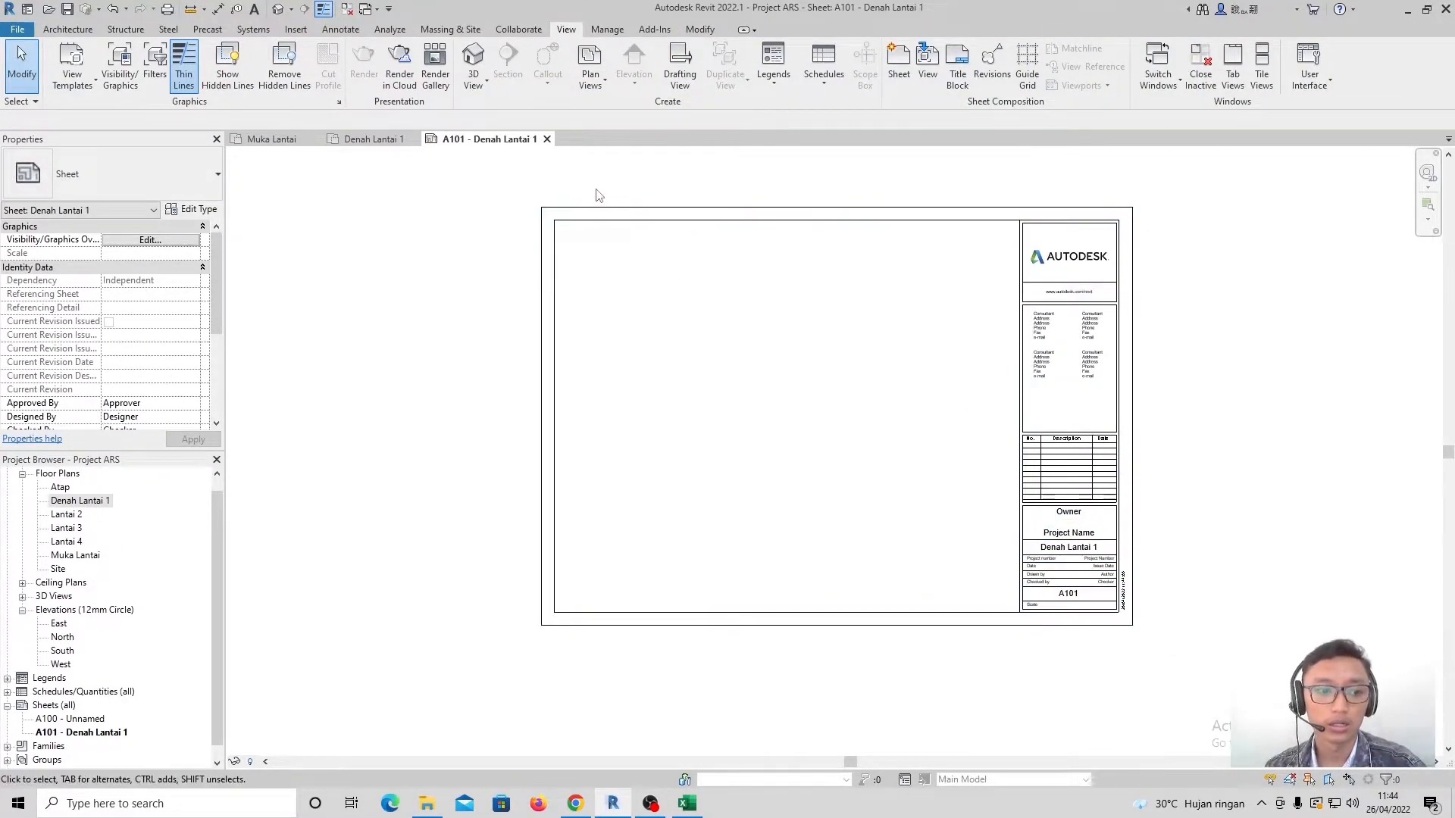
left_click(546, 139)
left_click(110, 733)
key("Delete")
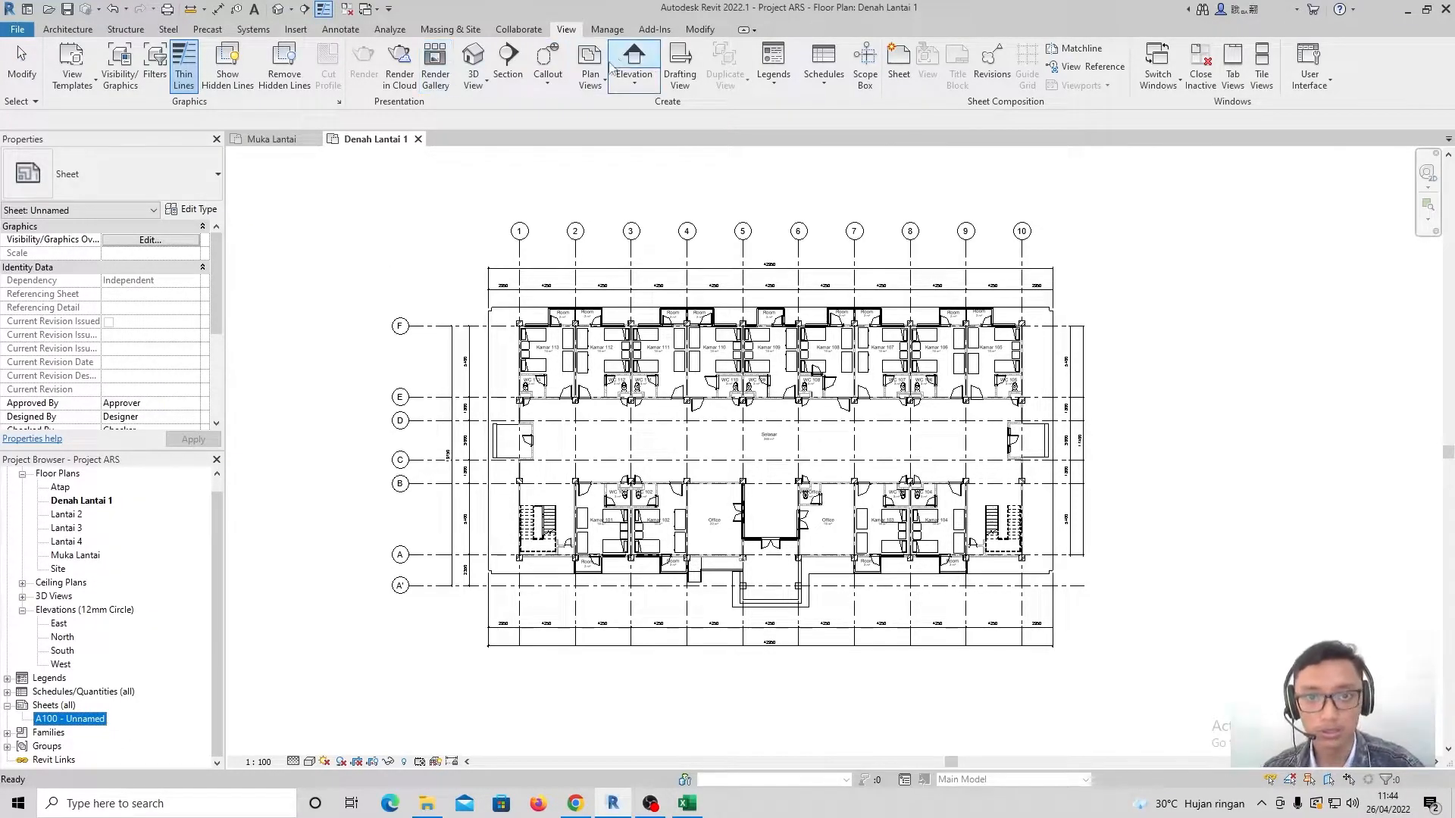
Load the A1 metric title block and create a new sheet with it
left_click(901, 66)
left_click(832, 232)
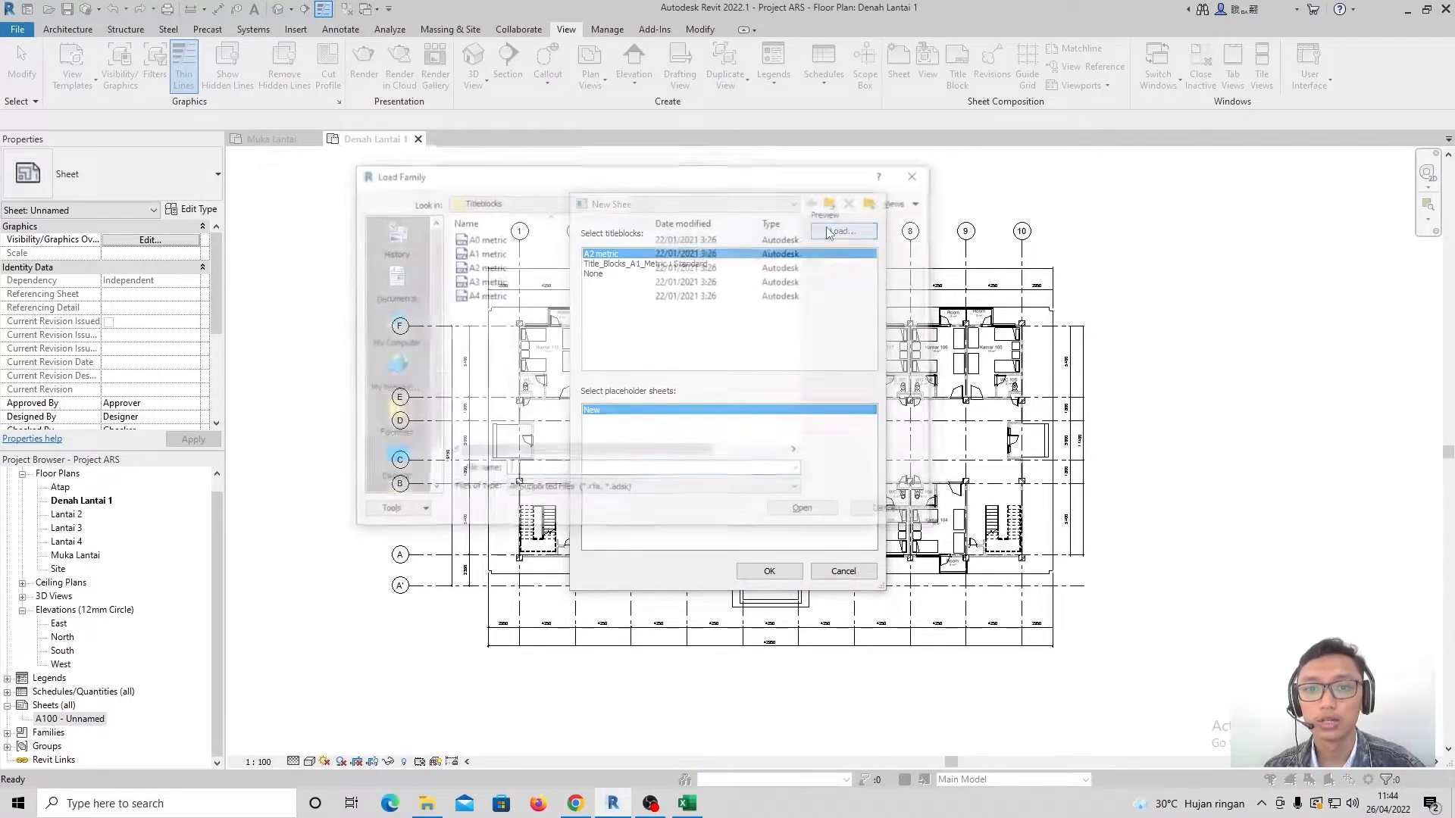
left_click(515, 253)
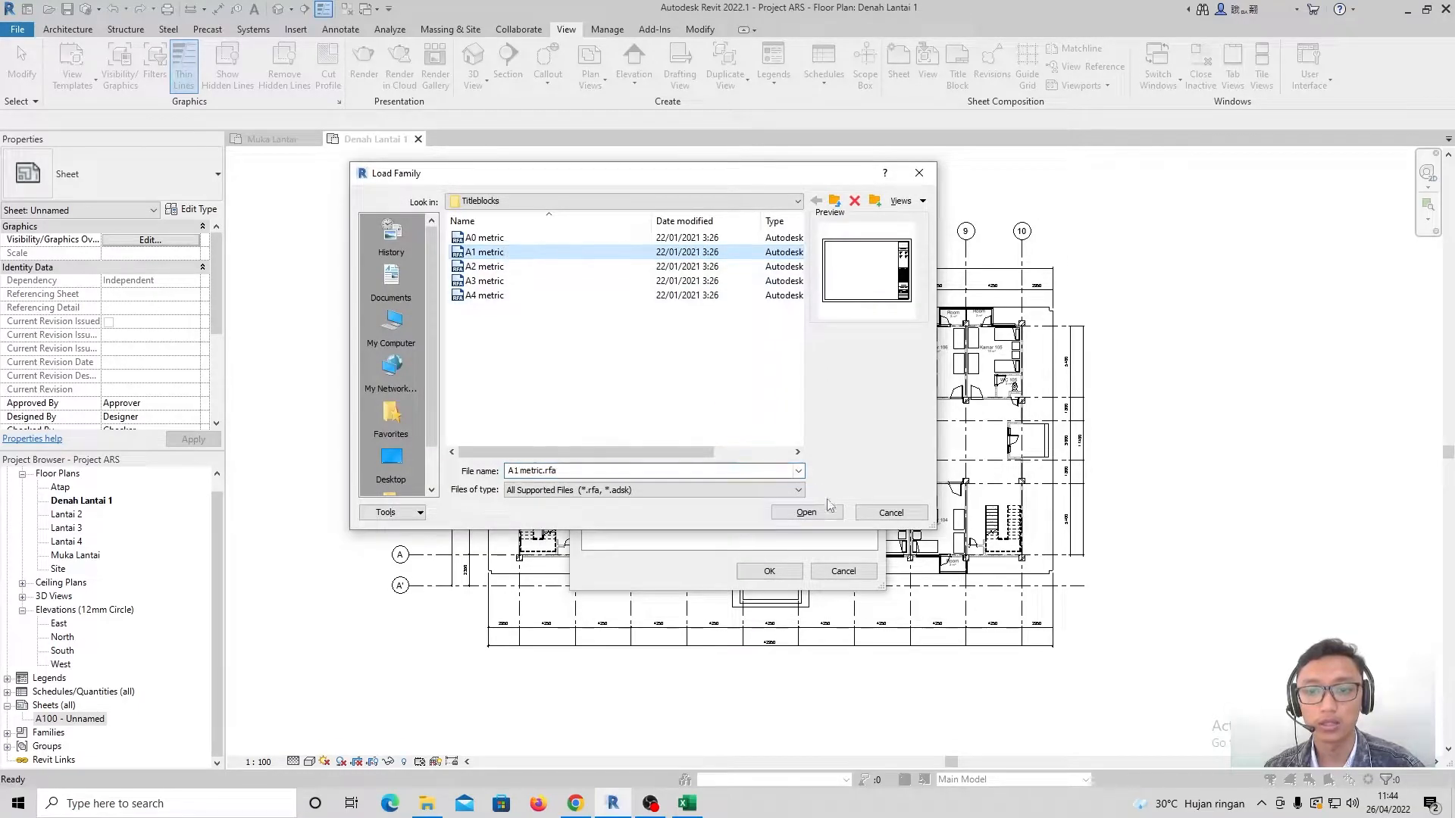
left_click(807, 513)
left_click(766, 571)
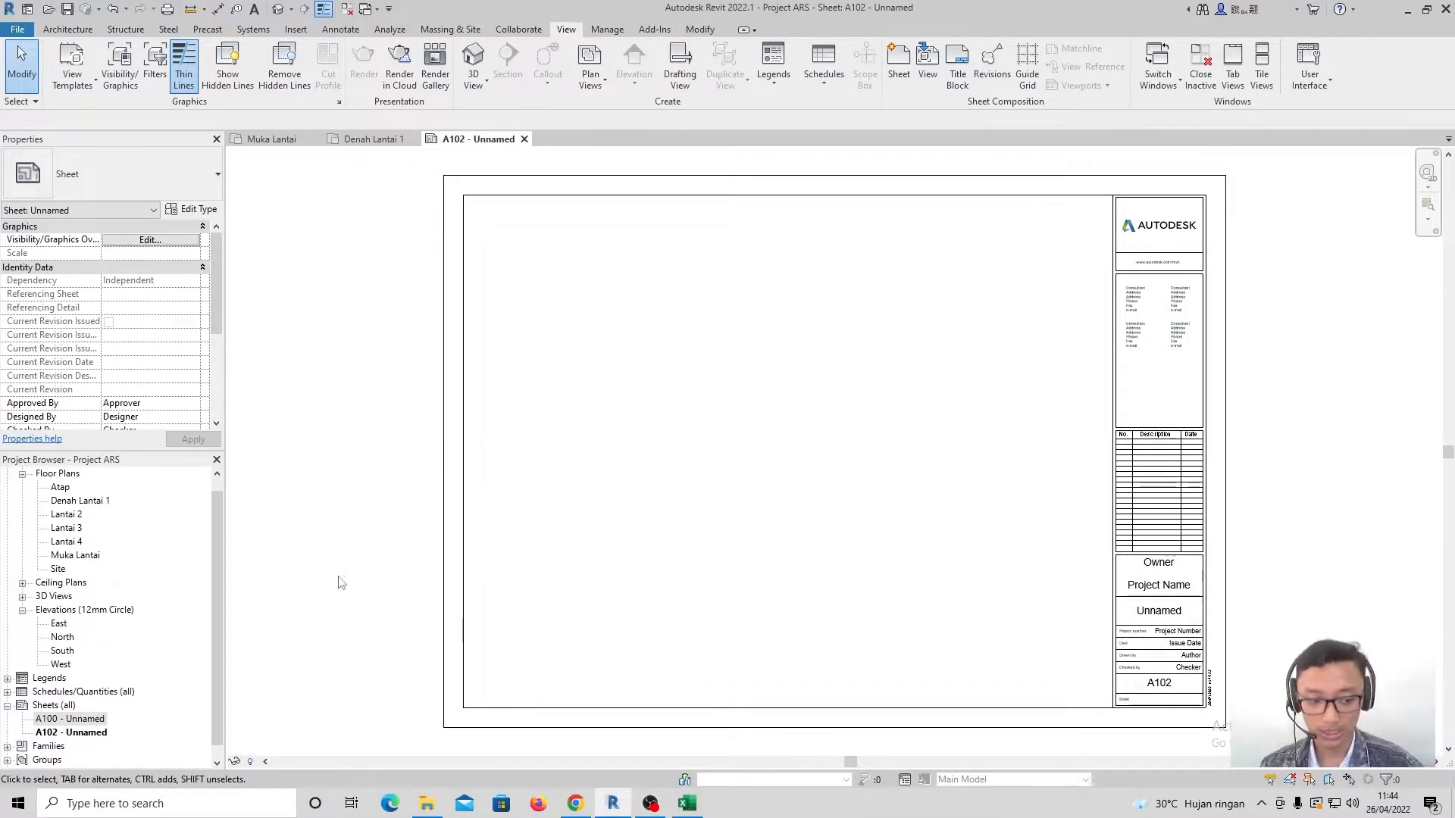
Change the new A1 sheet's number to A101 in its title block
left_click(1178, 689)
scroll(1174, 685, "up", 5)
left_click(1167, 681)
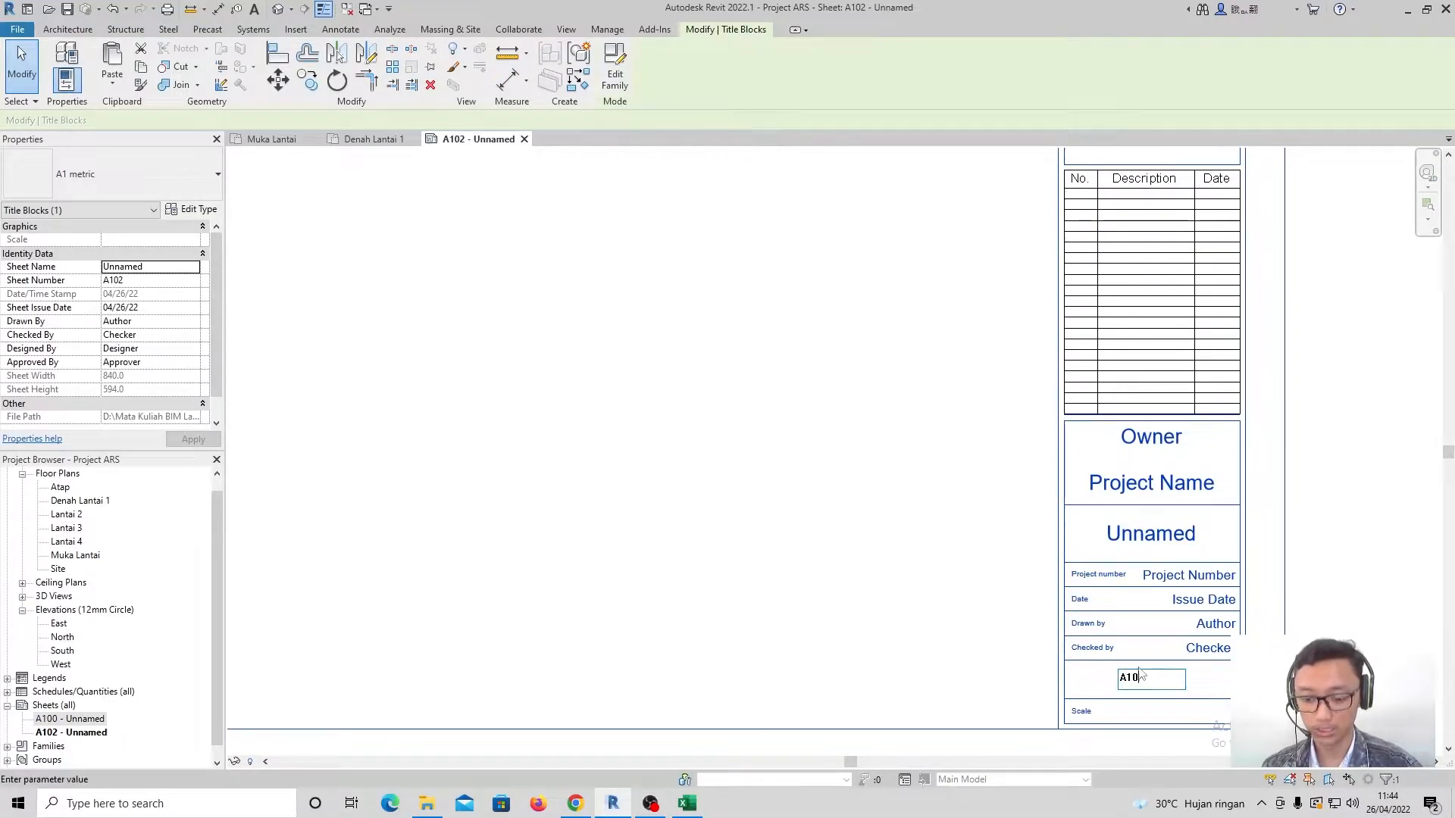
key("Return")
scroll(841, 513, "down", 5)
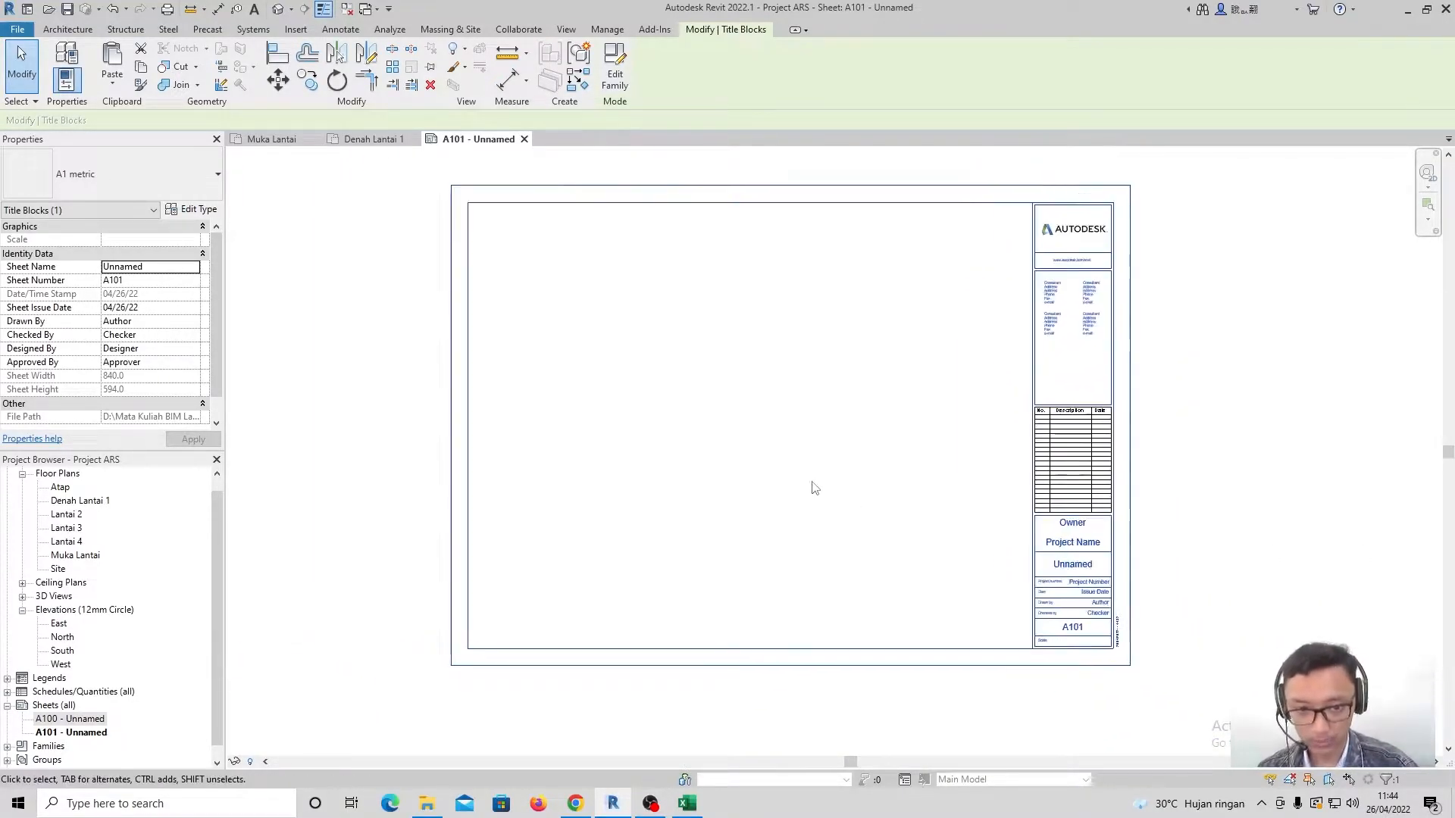
Place the Denah Lantai 1 floor plan view in the drawing area of the A1 sheet
left_click_drag(94, 507, 288, 489)
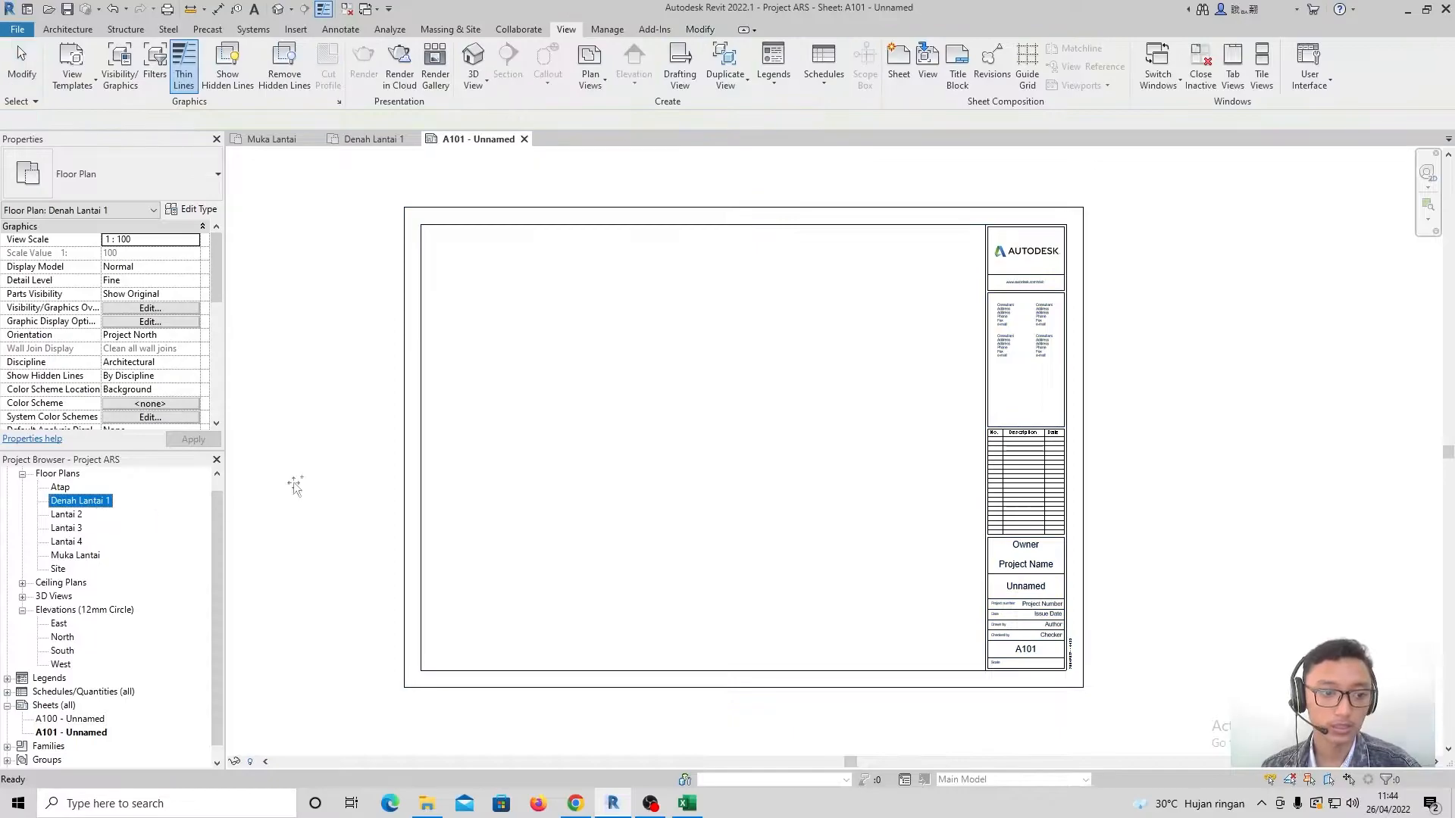
left_click_drag(676, 344, 669, 342)
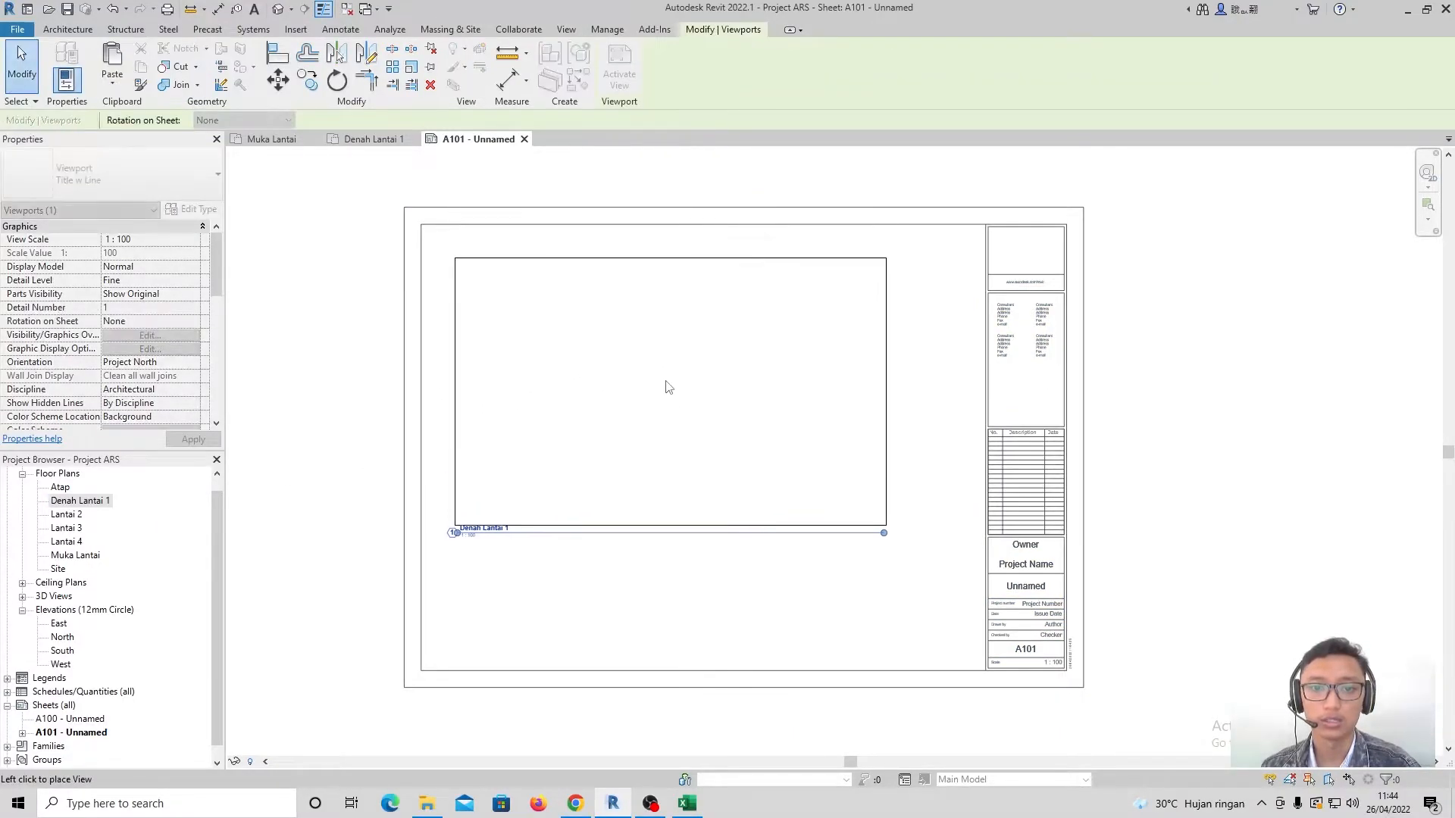
left_click(703, 438)
left_click(1160, 441)
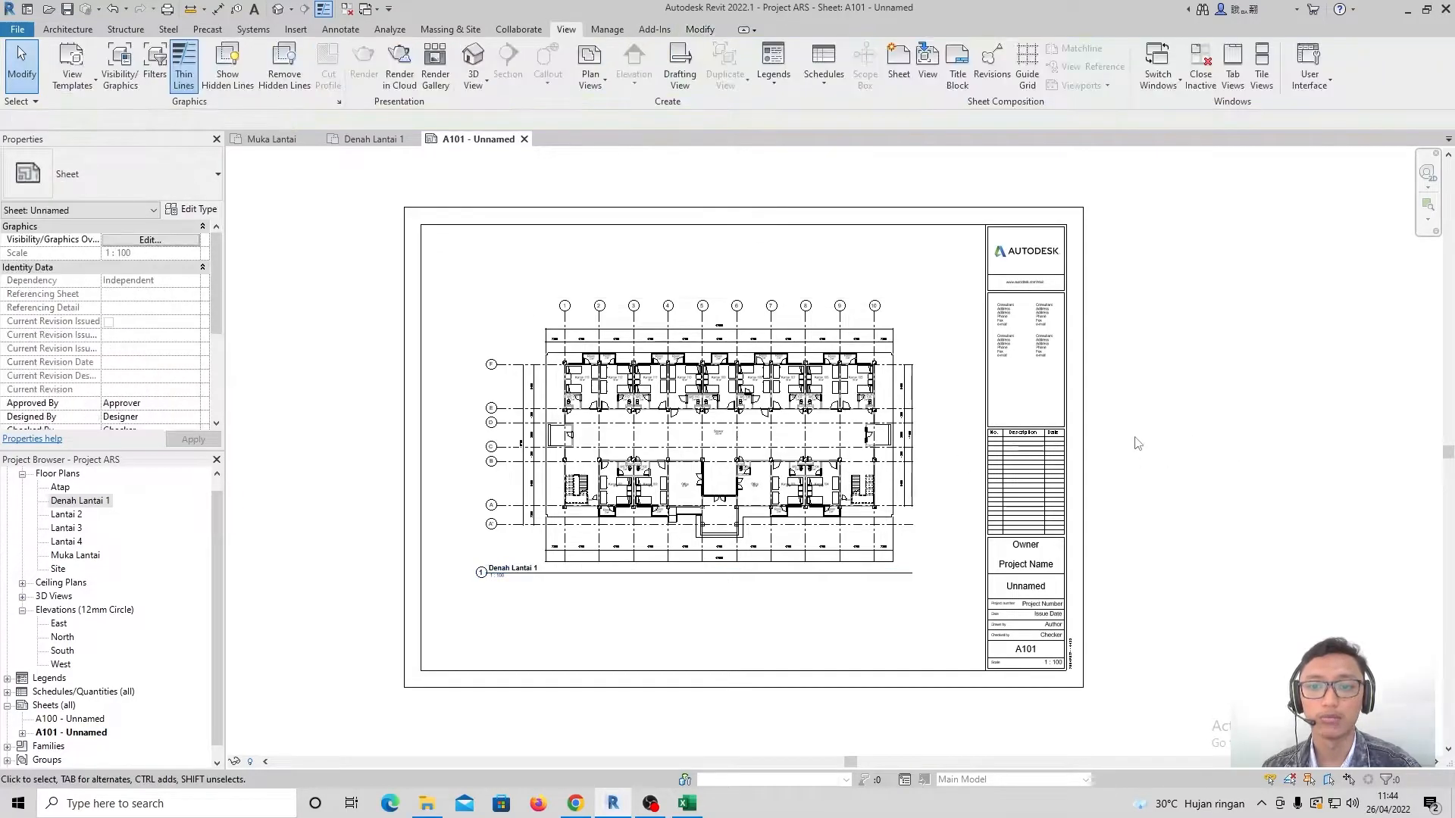
scroll(613, 413, "up", 2)
scroll(612, 413, "down", 4)
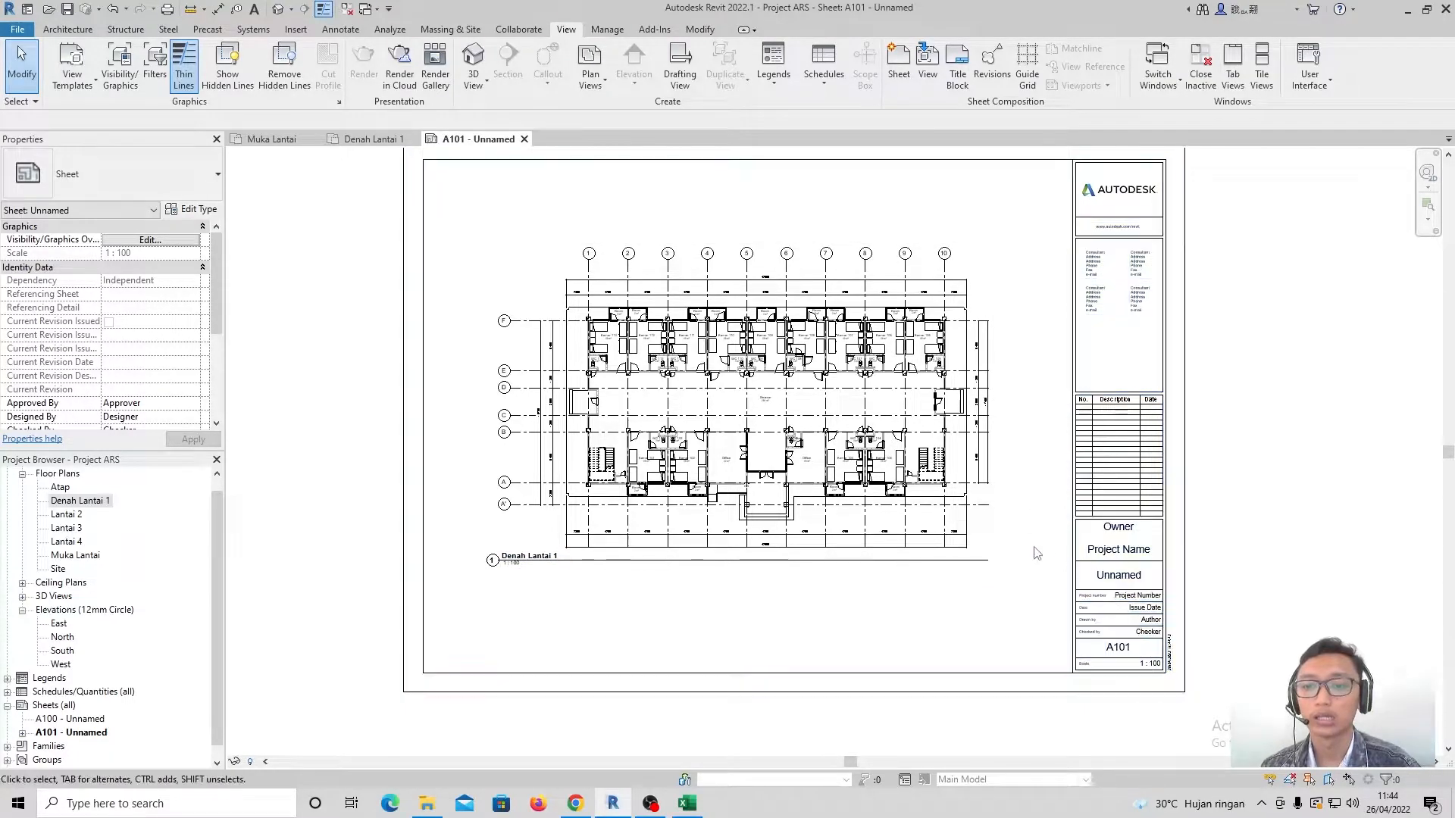
Shorten the viewport's title line to slightly more than the length of the Denah Lantai 1 title text
left_click(989, 567)
scroll(985, 570, "up", 3)
left_click_drag(980, 571, 431, 576)
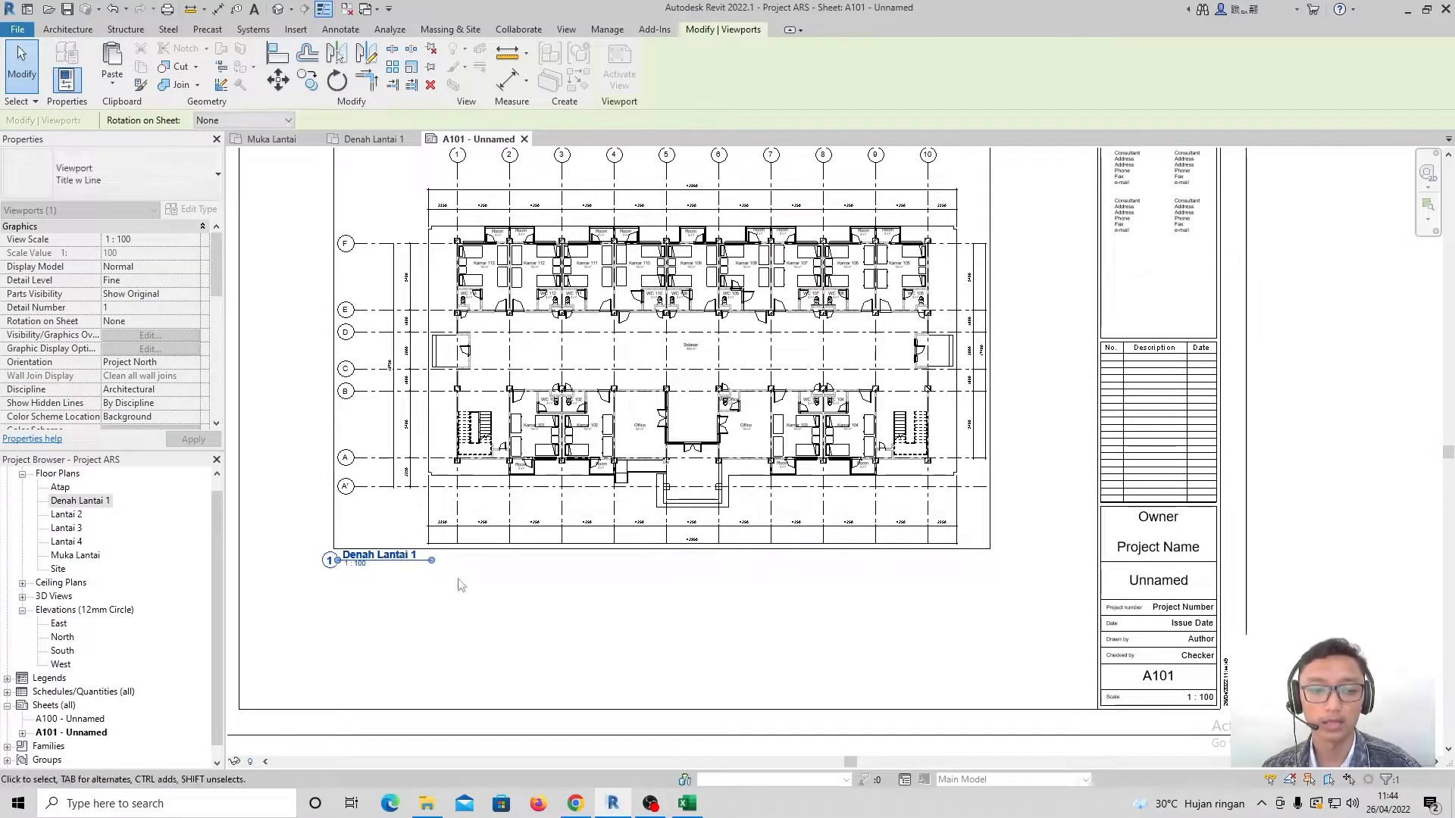
middle_click_drag(559, 679, 626, 578)
left_click(626, 578)
scroll(612, 503, "down", 4)
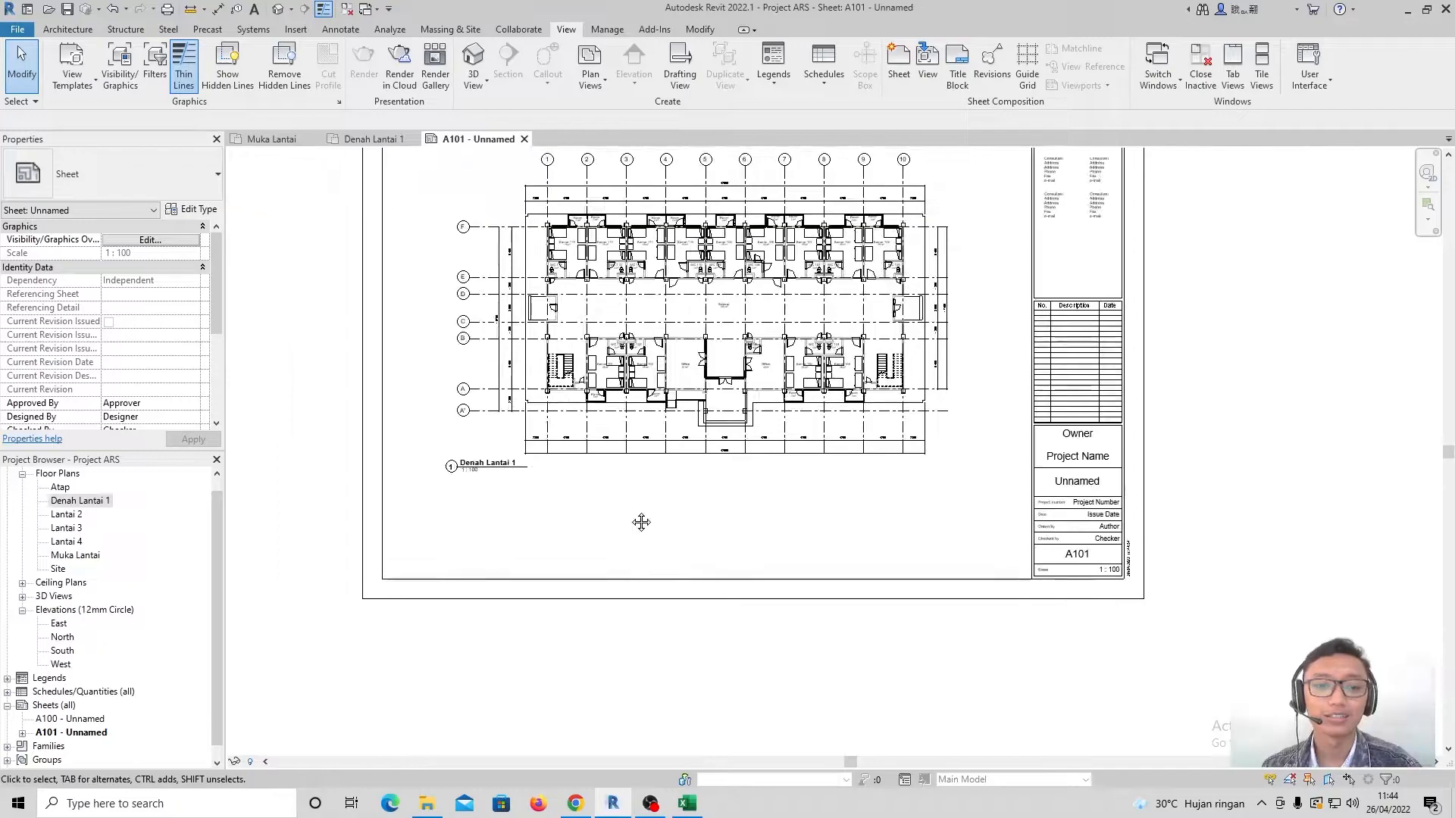
scroll(897, 521, "down", 2)
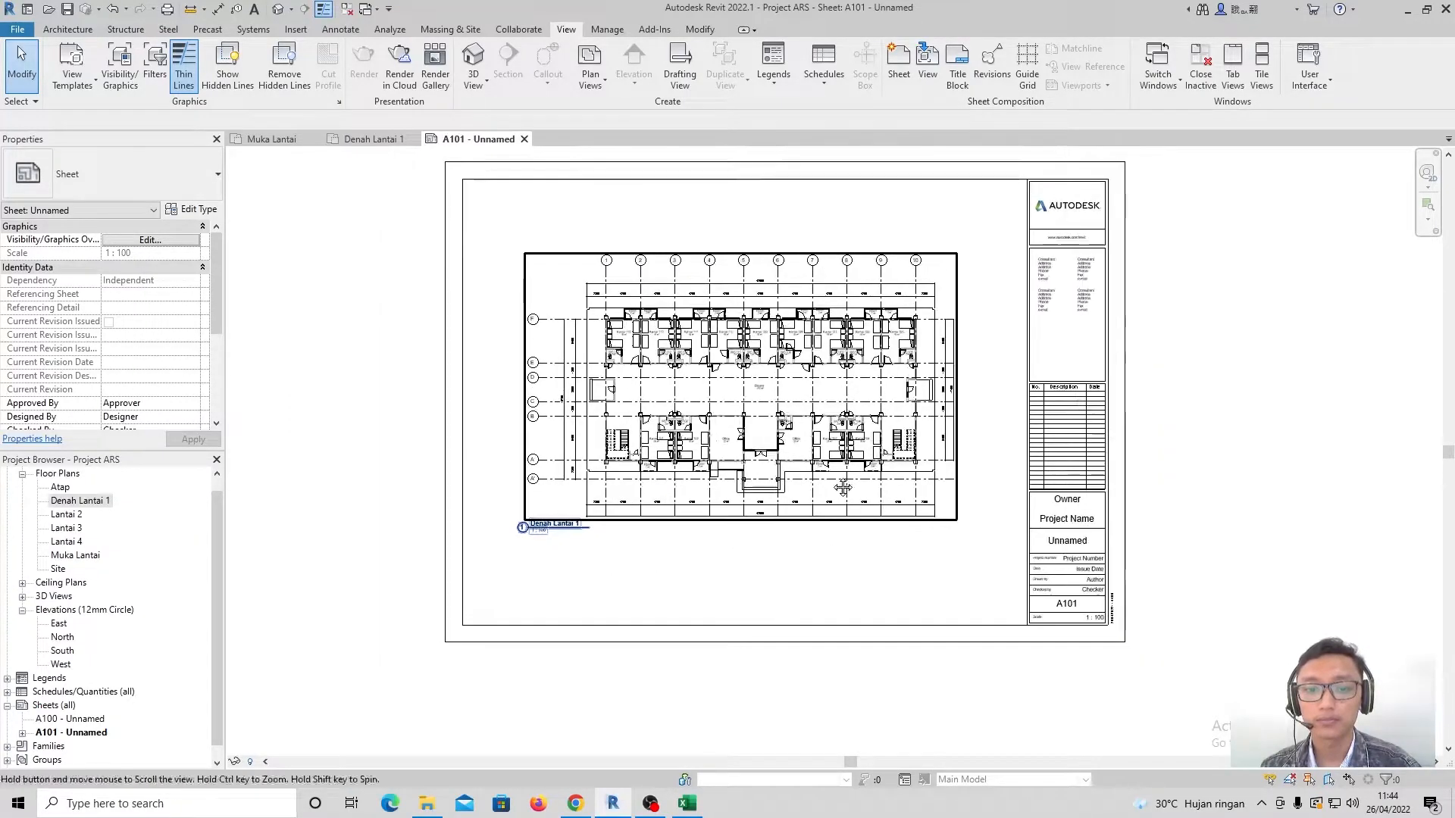
Move the floor plan viewport slightly down within the A1 drawing area and check its placement and legibility
left_click_drag(320, 201, 1003, 583)
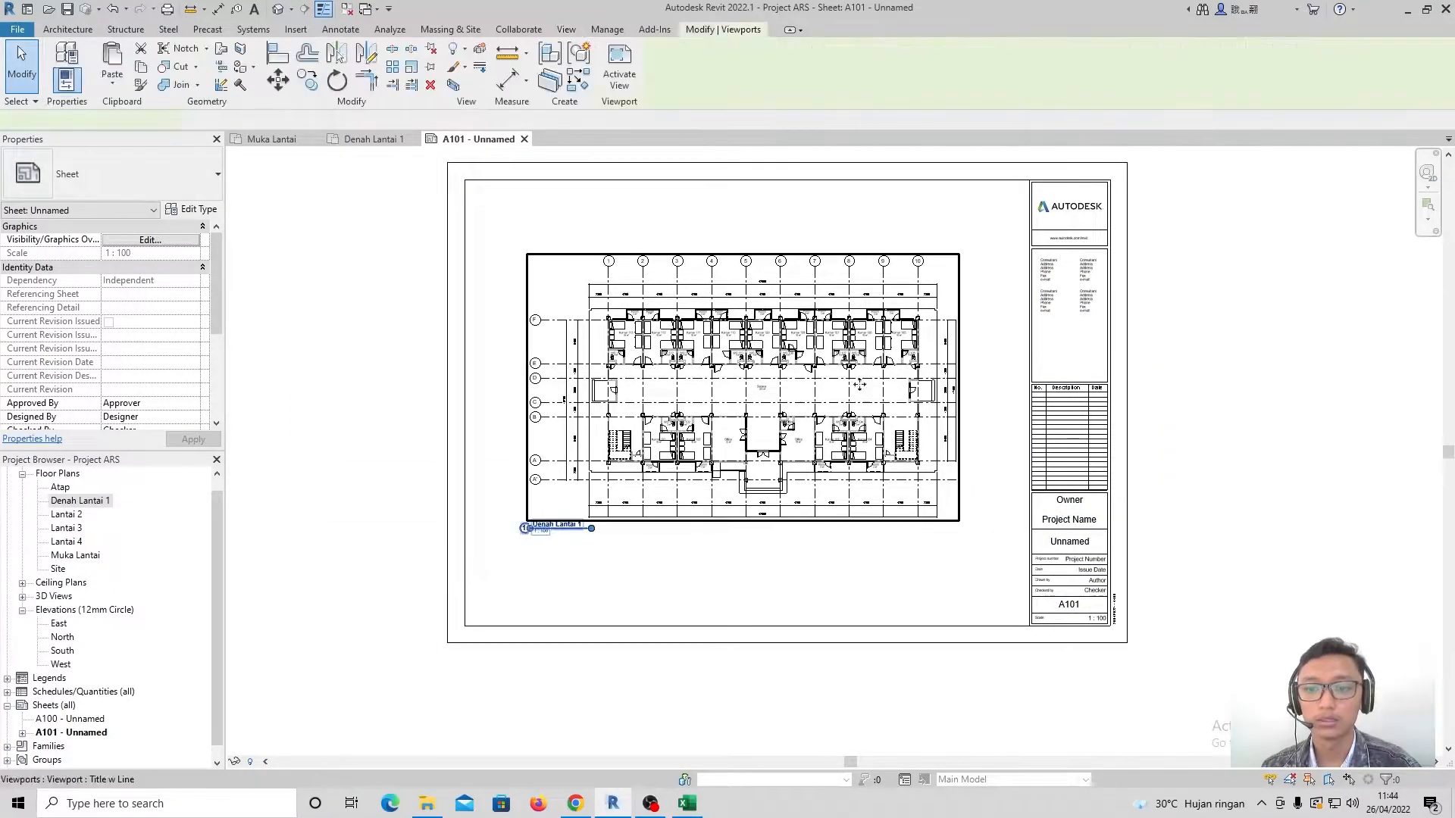
left_click_drag(856, 347, 856, 366)
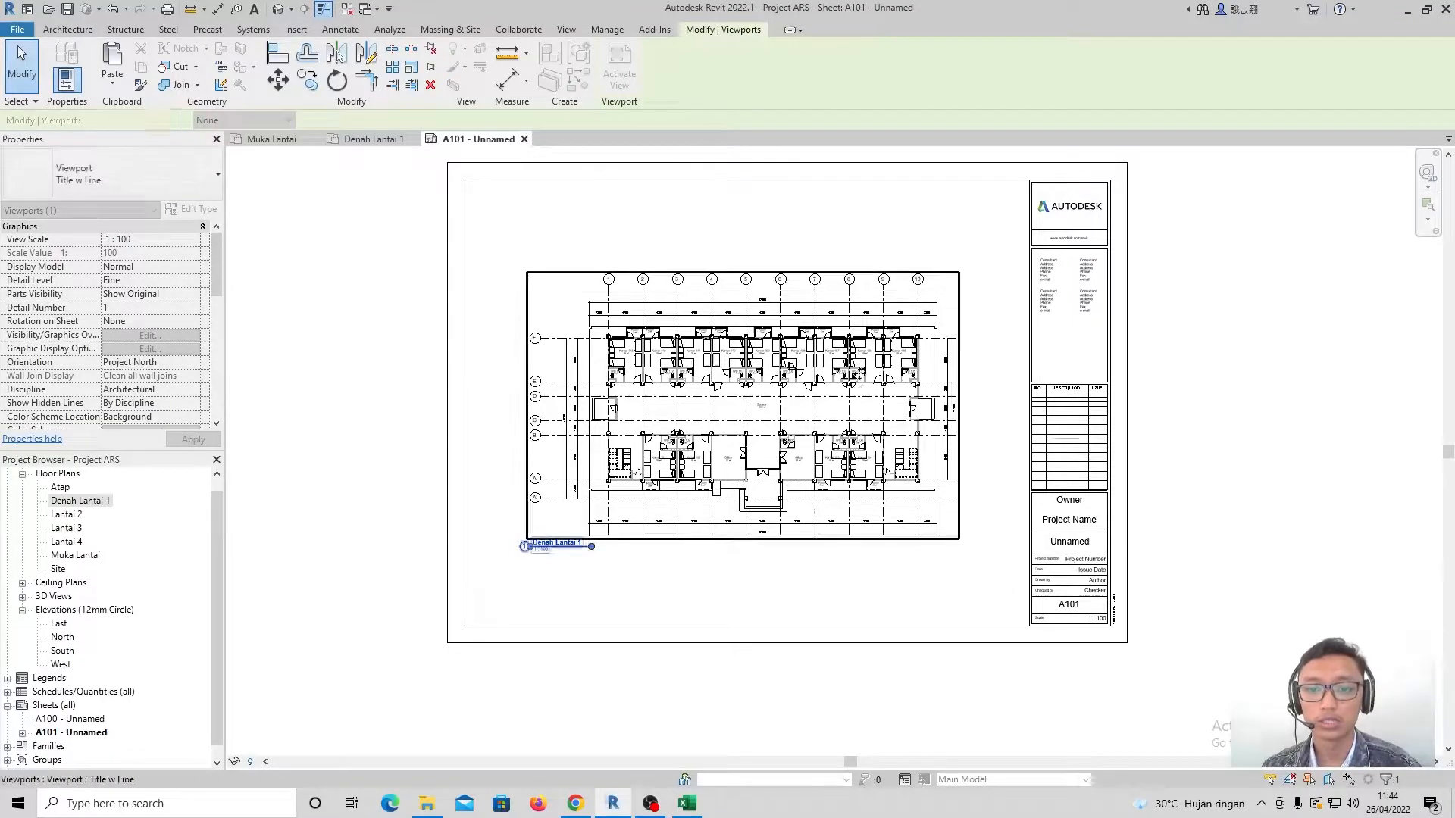
left_click(1262, 413)
scroll(644, 450, "up", 1)
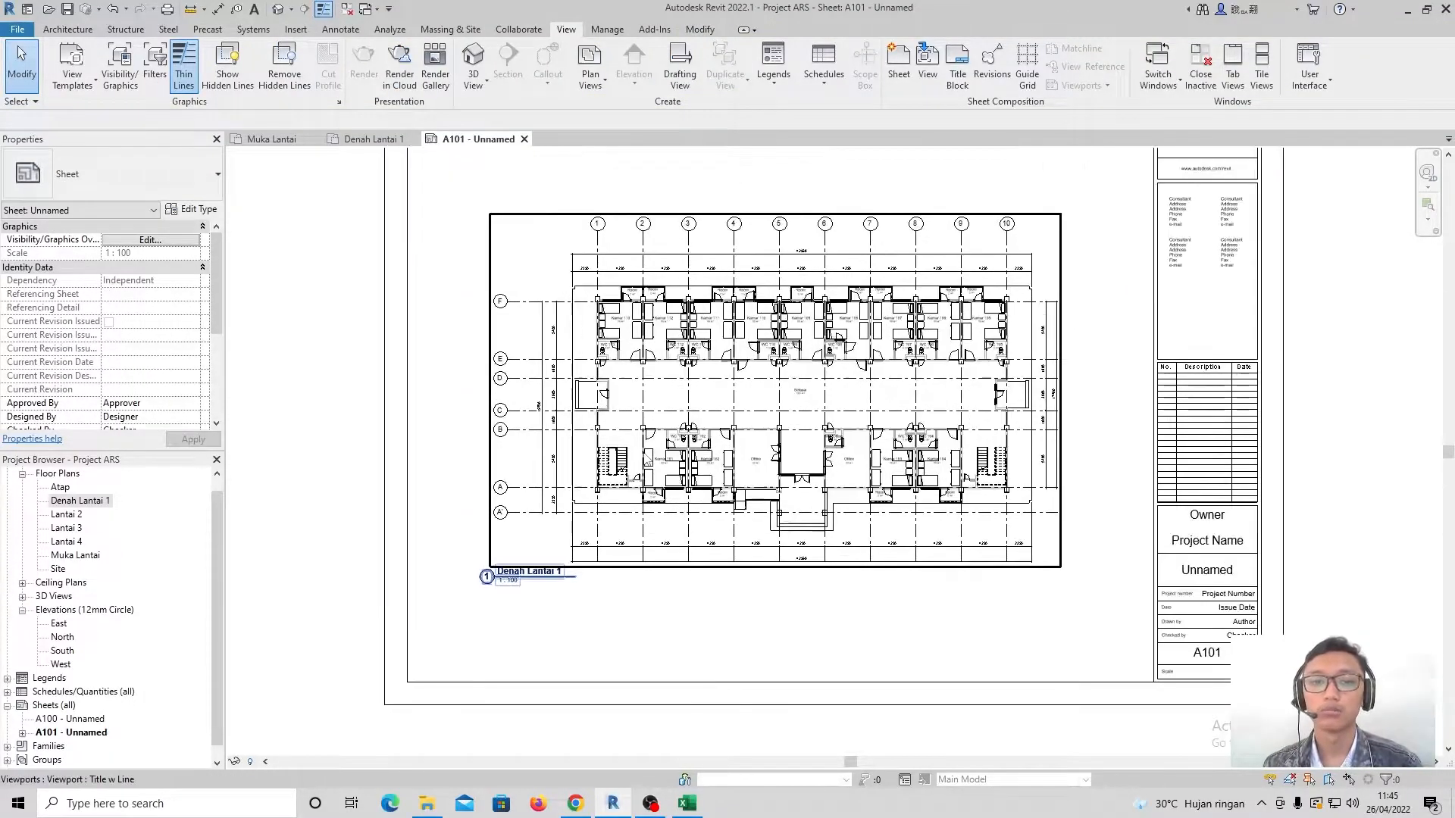
scroll(917, 356, "down", 2)
scroll(901, 337, "up", 2)
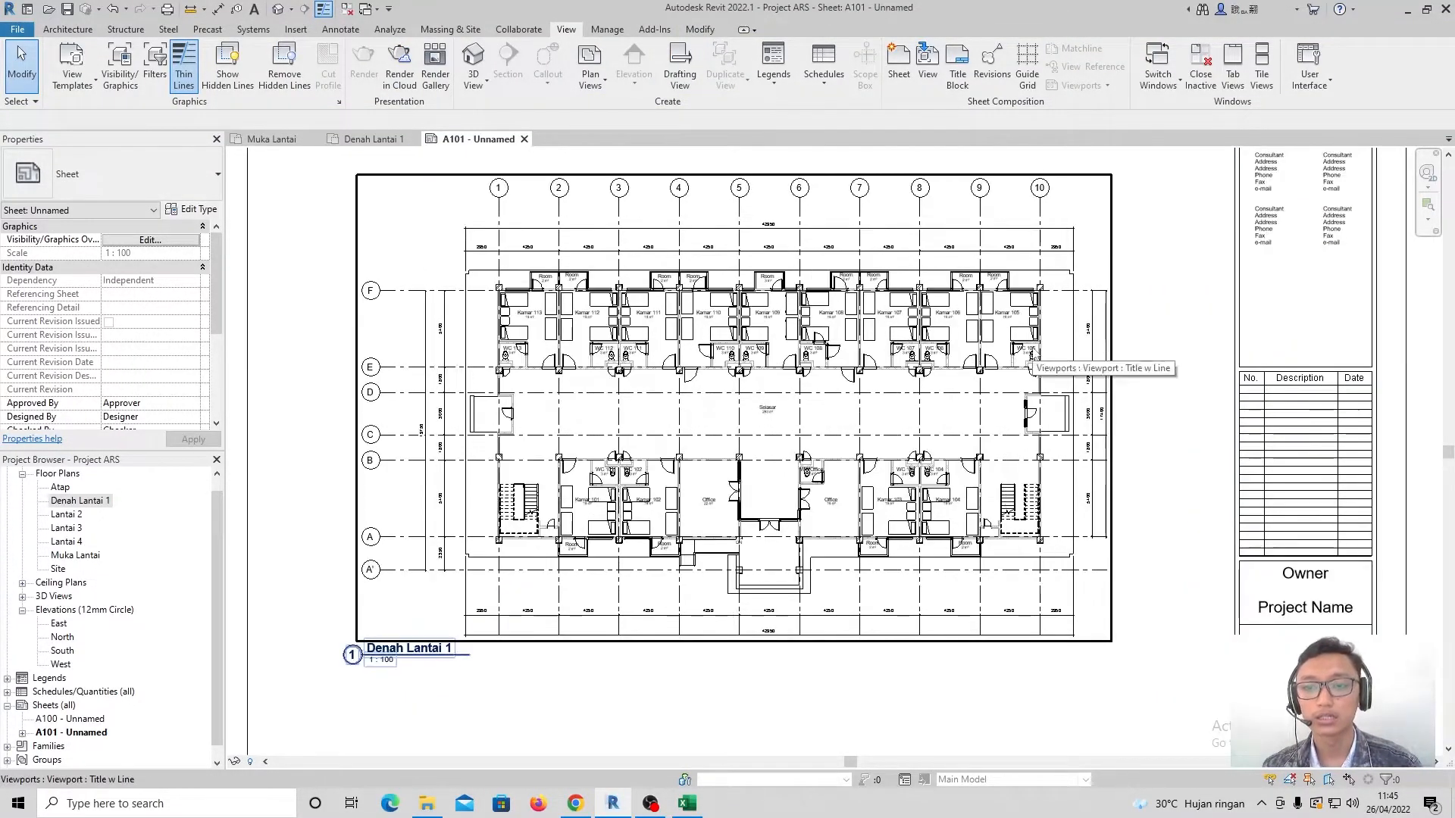
scroll(724, 405, "down", 3)
scroll(1201, 328, "up", 1)
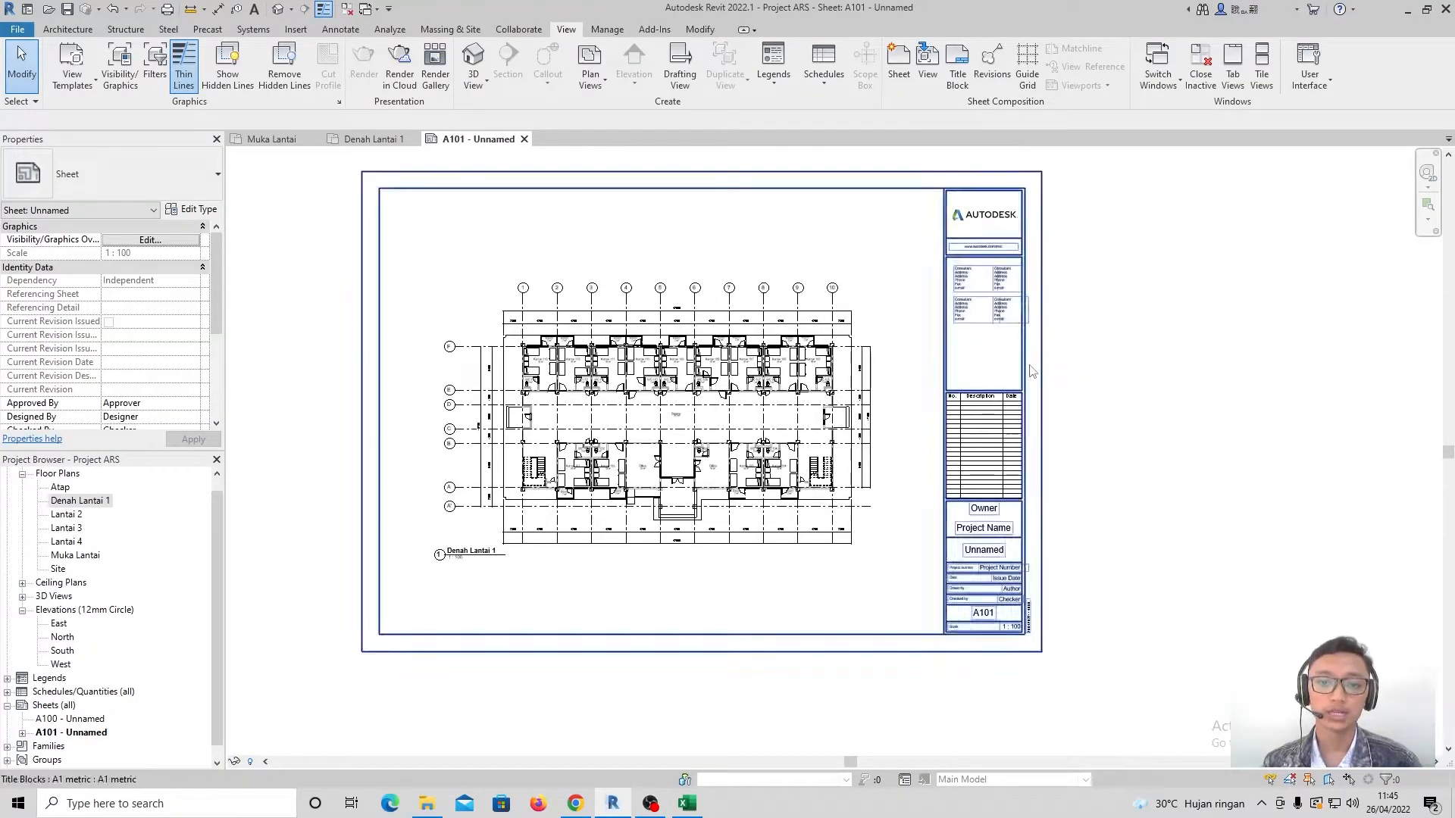
left_click(760, 321)
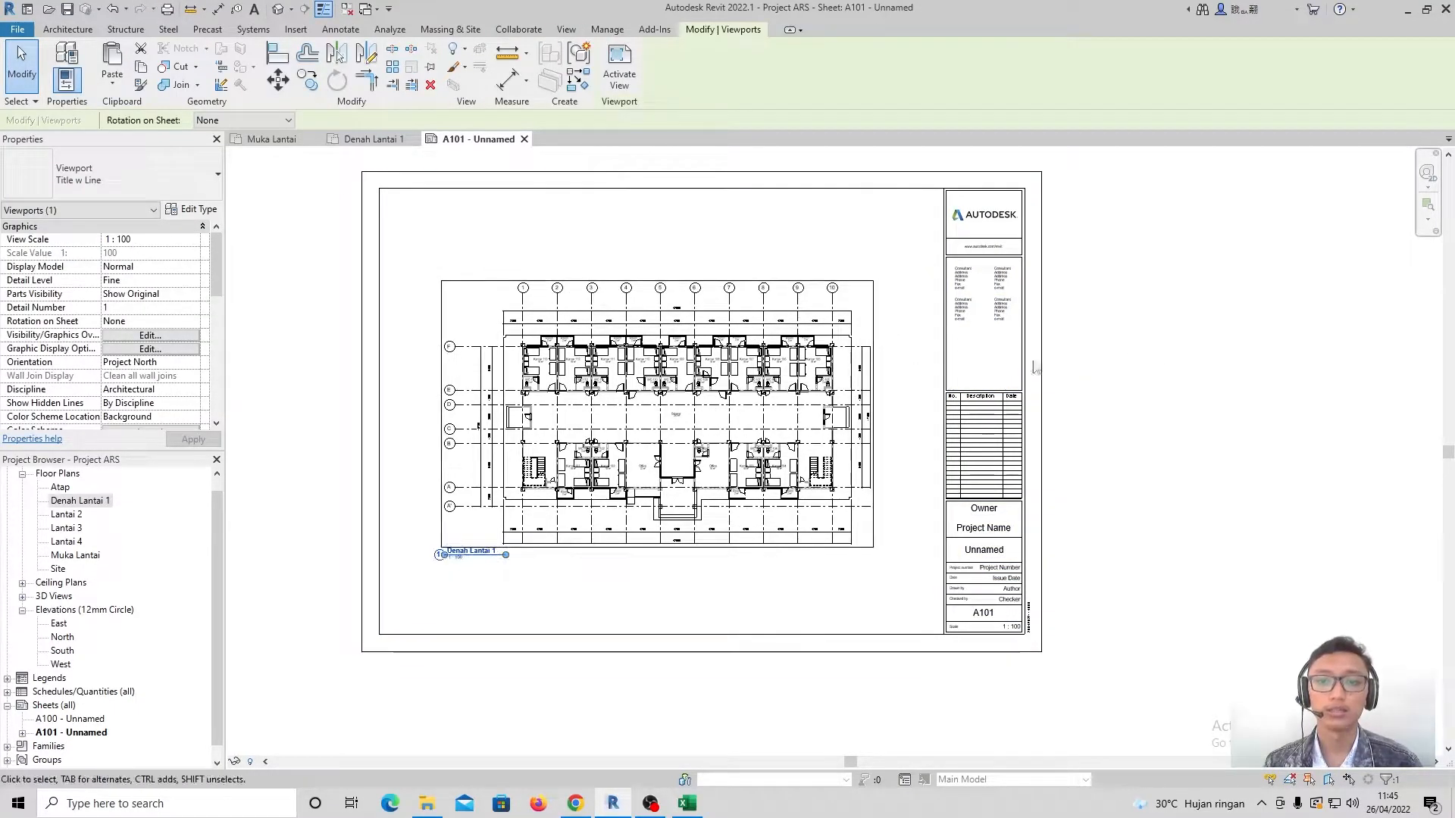
key("Escape")
Rename sheet A101 to Denah Lantai 1 through the sheet name in its title block
scroll(997, 558, "up", 1)
double_click(997, 557)
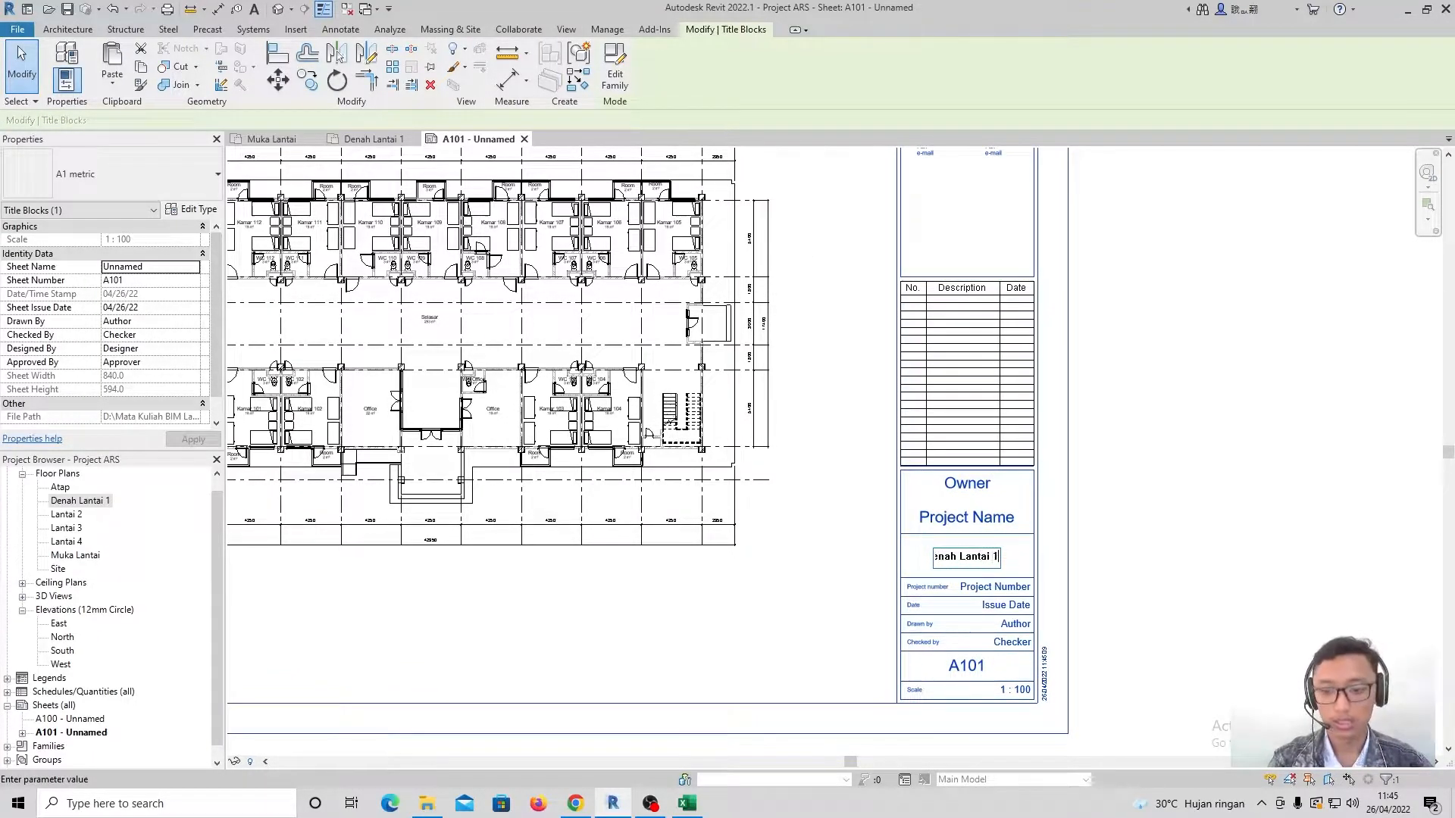
key("Return")
left_click(1286, 526)
scroll(1286, 525, "down", 3)
scroll(646, 392, "up", 3)
scroll(697, 434, "down", 2)
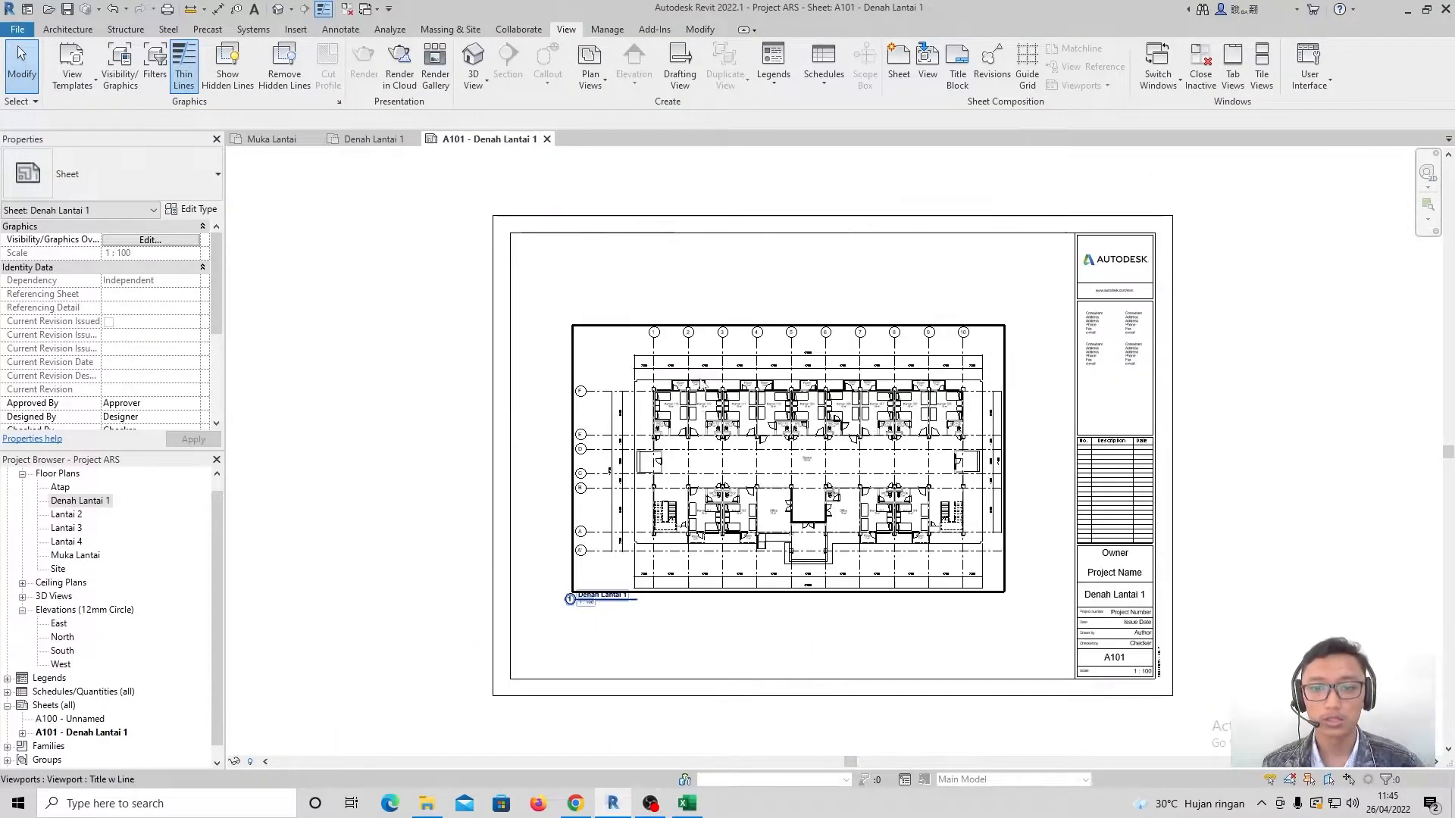
Move the floor plan viewport to the upper-left part of the sheet's drawing area
left_click_drag(676, 362, 605, 286)
left_click(409, 383)
middle_click_drag(986, 504, 952, 434)
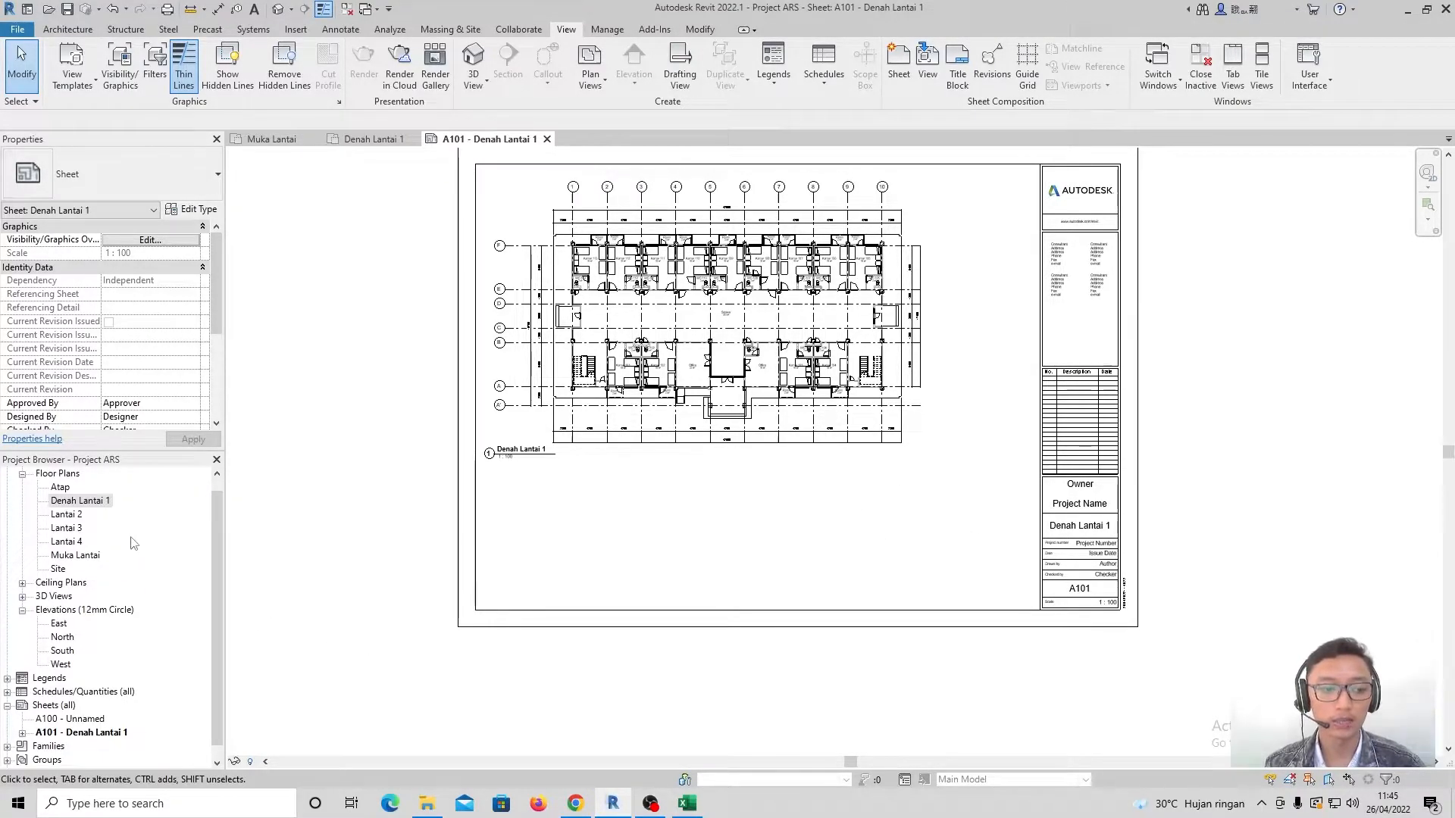
In the Denah Lantai 1 floor plan, draw a rectangular callout around Kamar 103, its WC and the small room below it
double_click(79, 501)
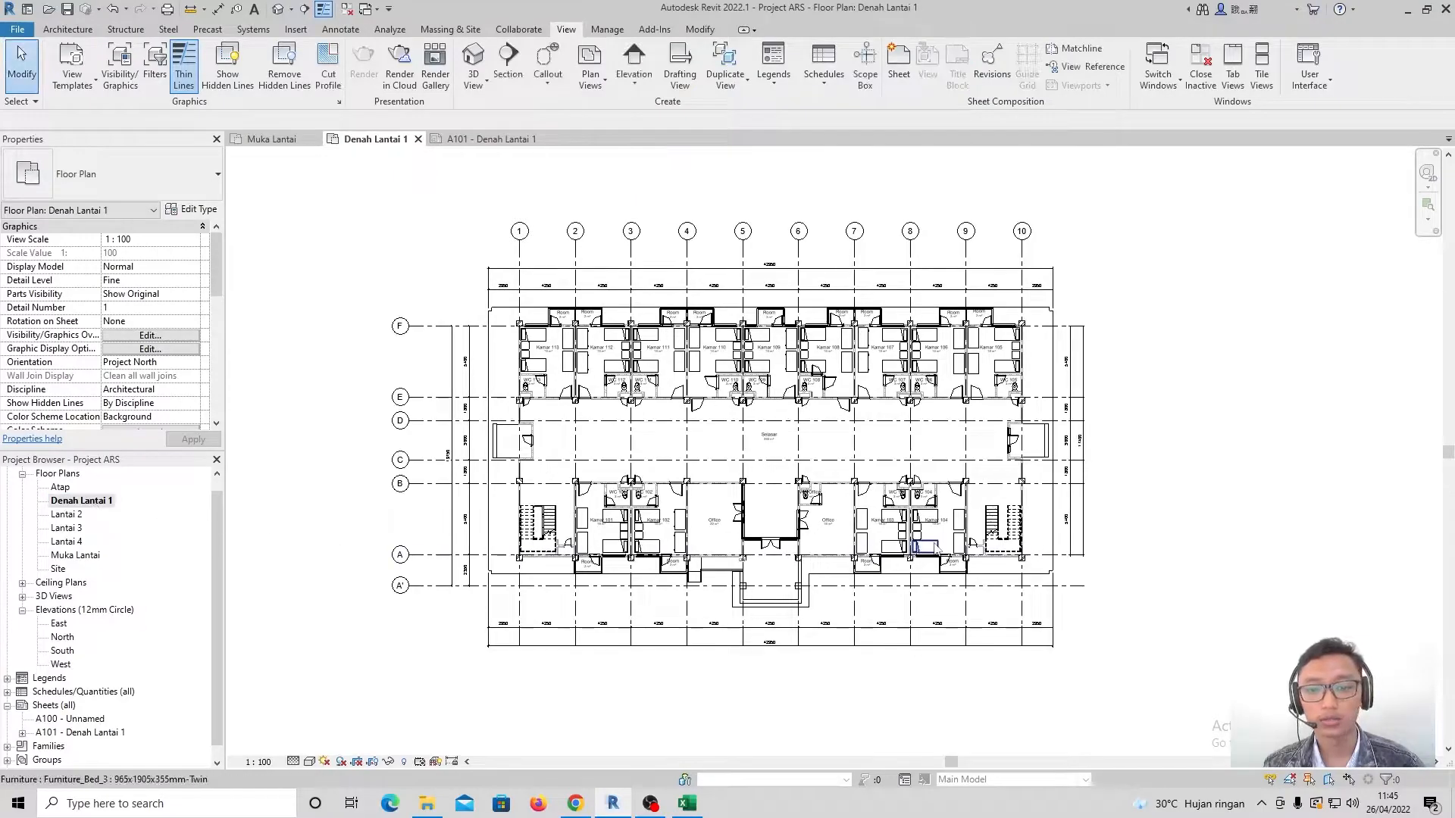
scroll(859, 474, "up", 5)
scroll(858, 474, "up", 1)
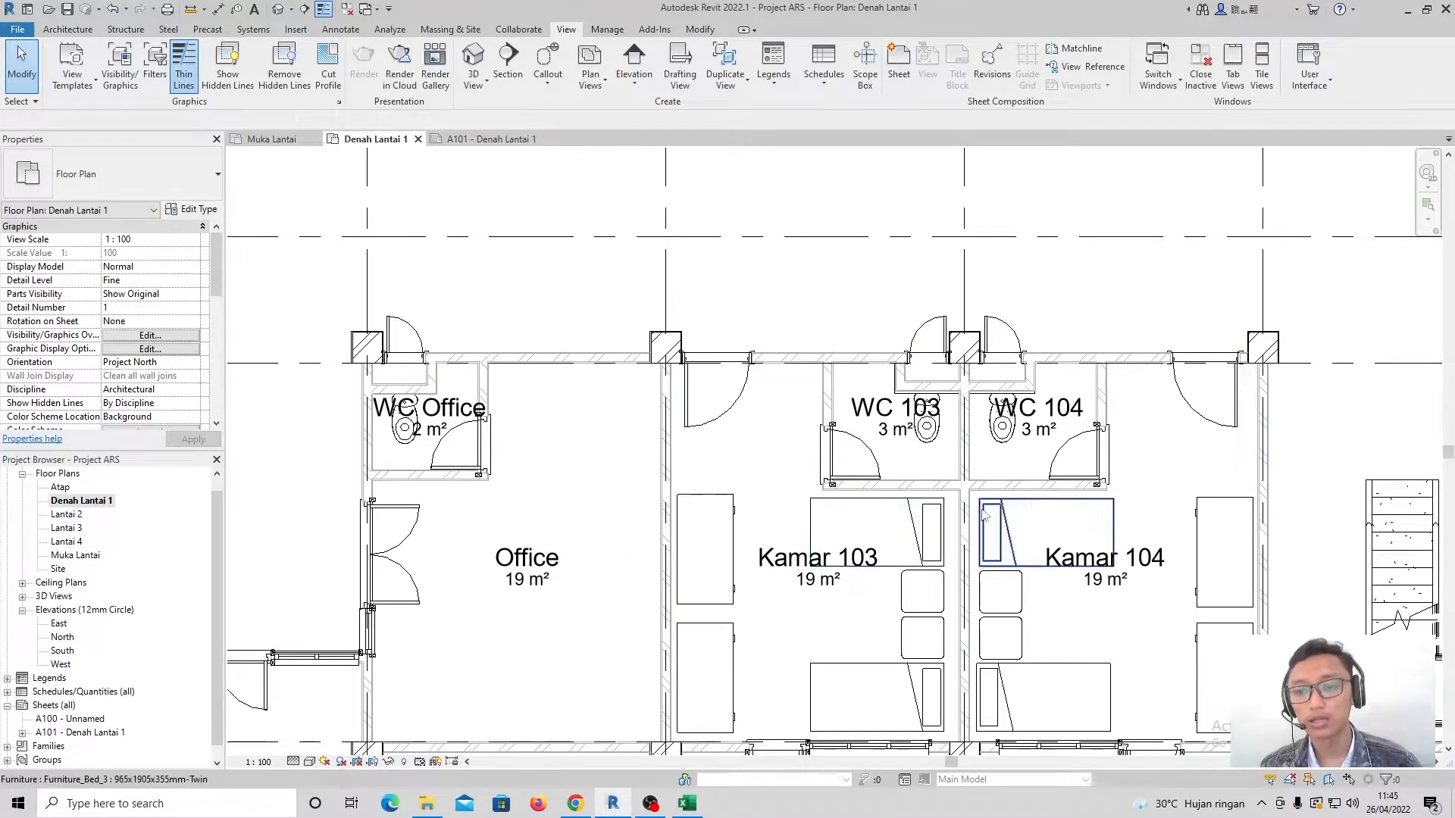
scroll(894, 485, "down", 2)
scroll(957, 415, "up", 1)
scroll(957, 415, "down", 2)
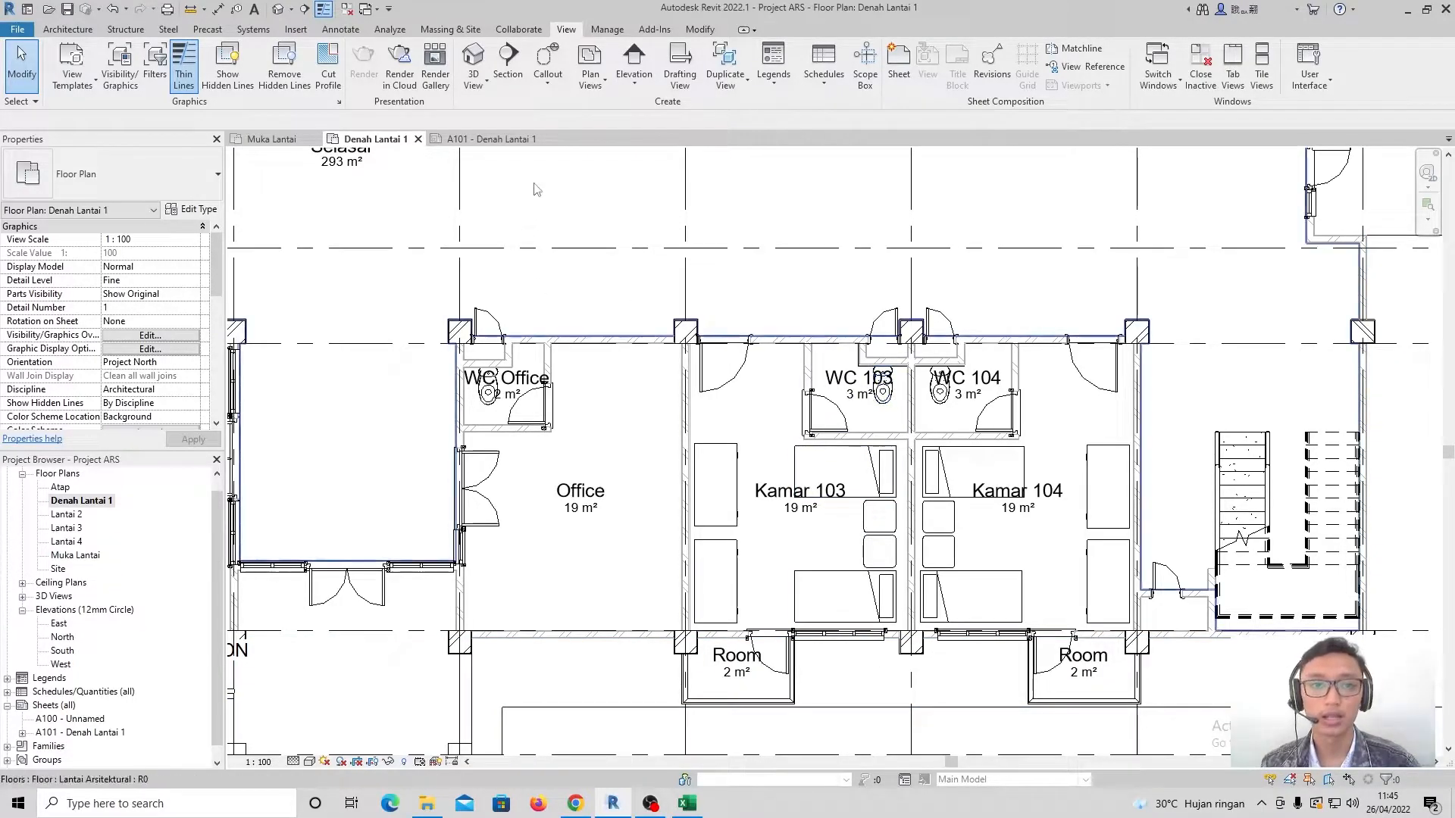
left_click(545, 65)
left_click(684, 311)
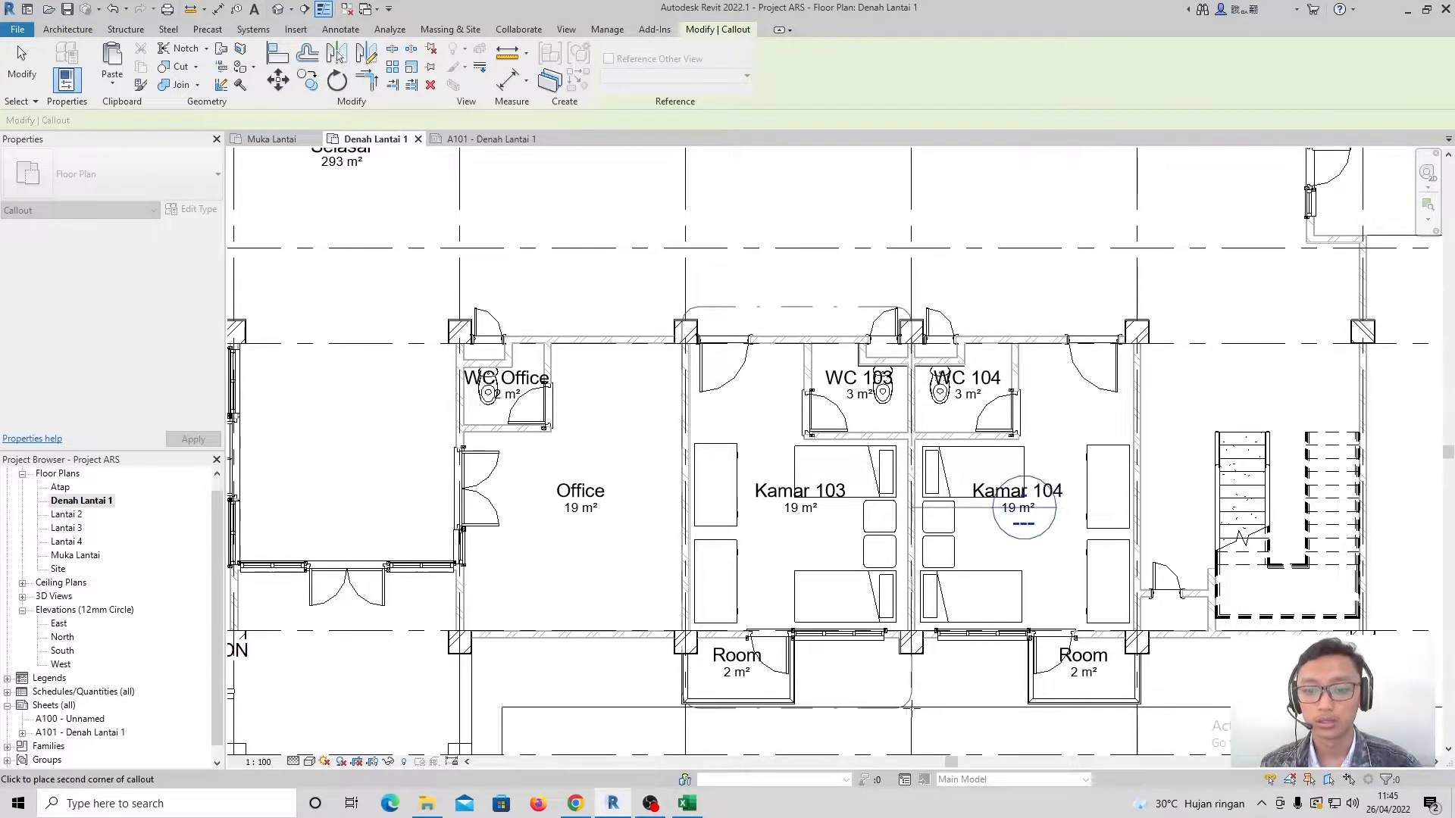
left_click(915, 711)
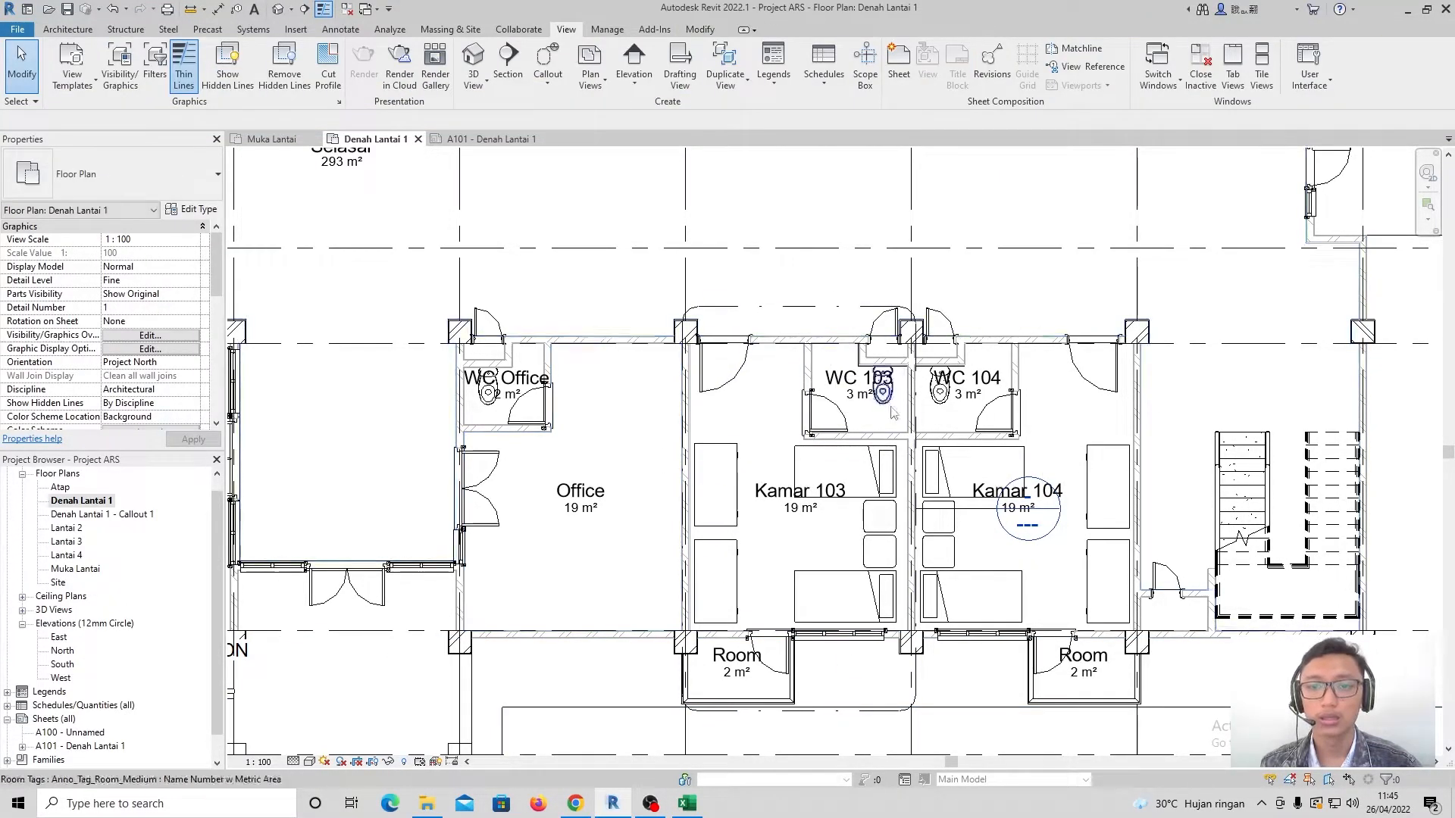
Open the new callout view from the callout around Kamar 103
scroll(997, 525, "down", 1)
scroll(997, 525, "down", 1)
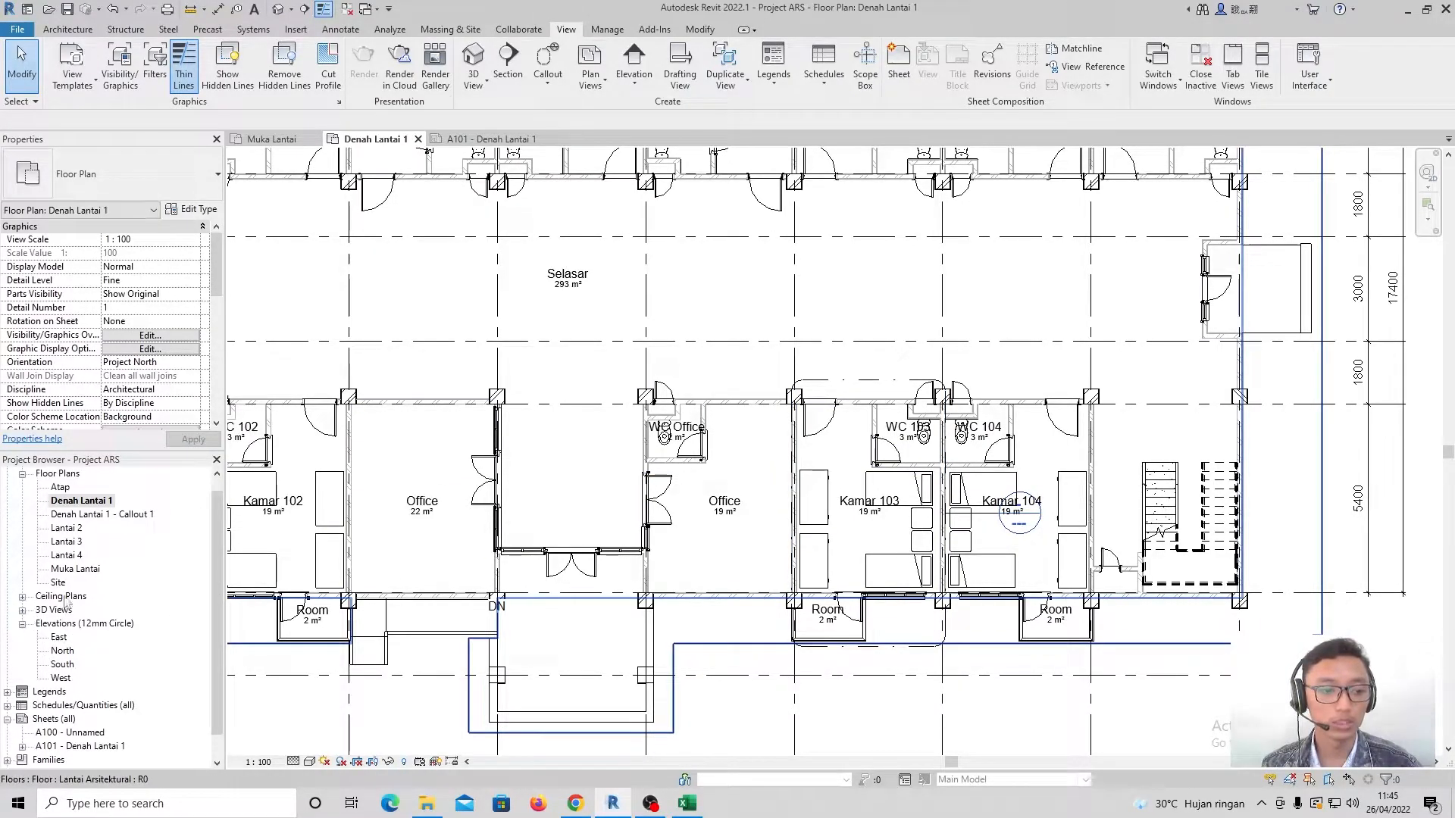
scroll(65, 602, "down", 1)
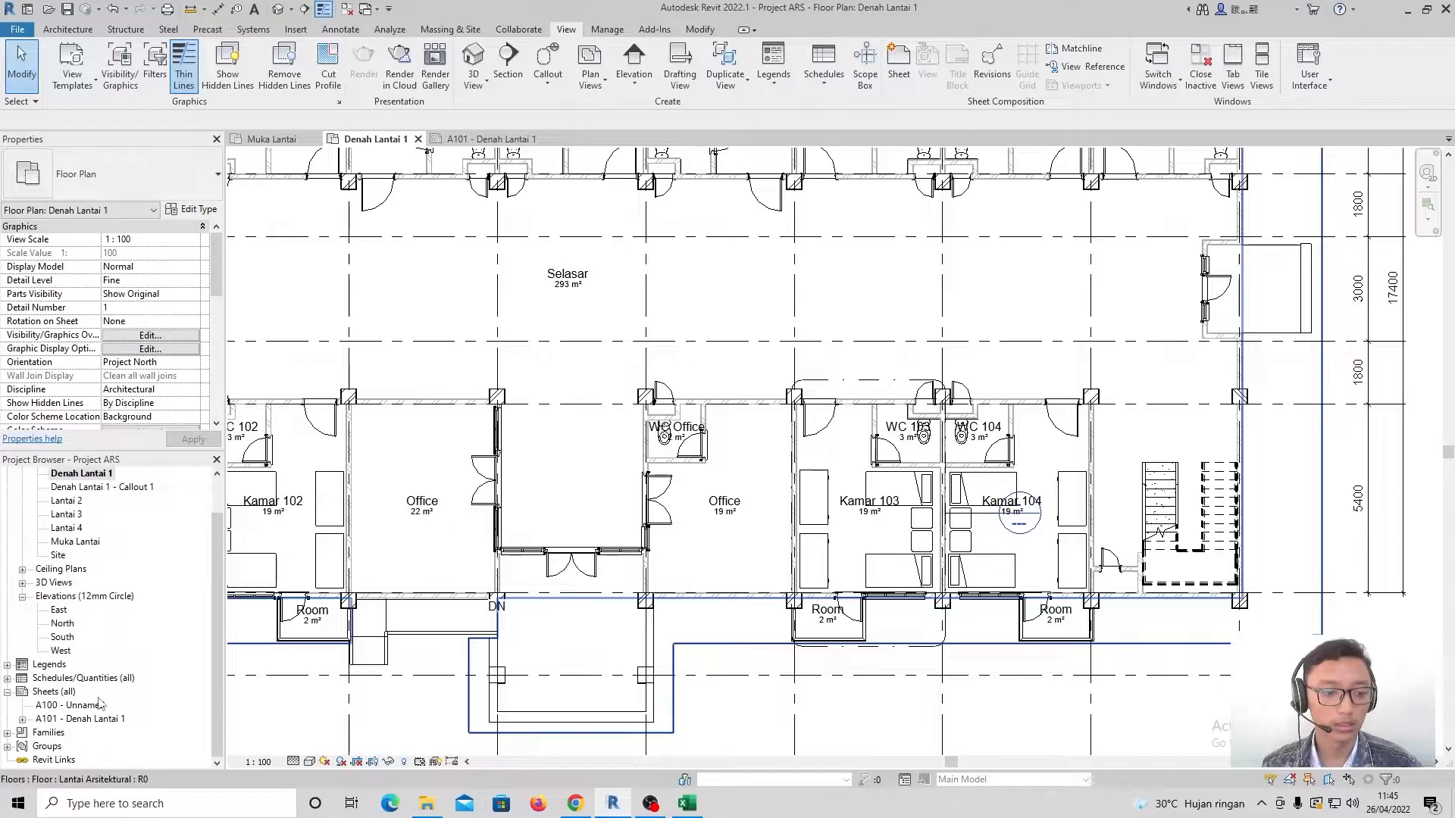
scroll(94, 701, "up", 3)
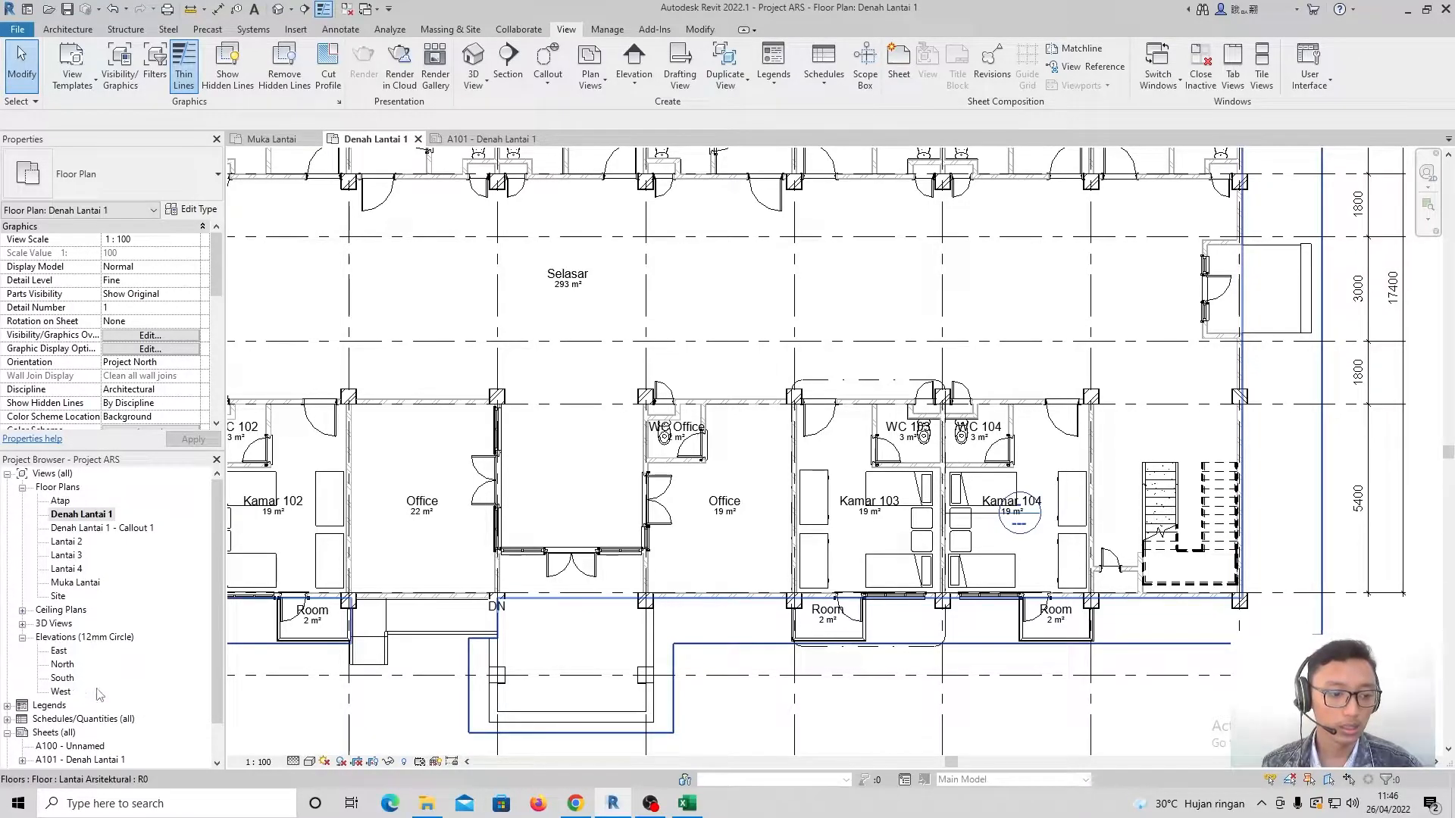
scroll(86, 691, "down", 1)
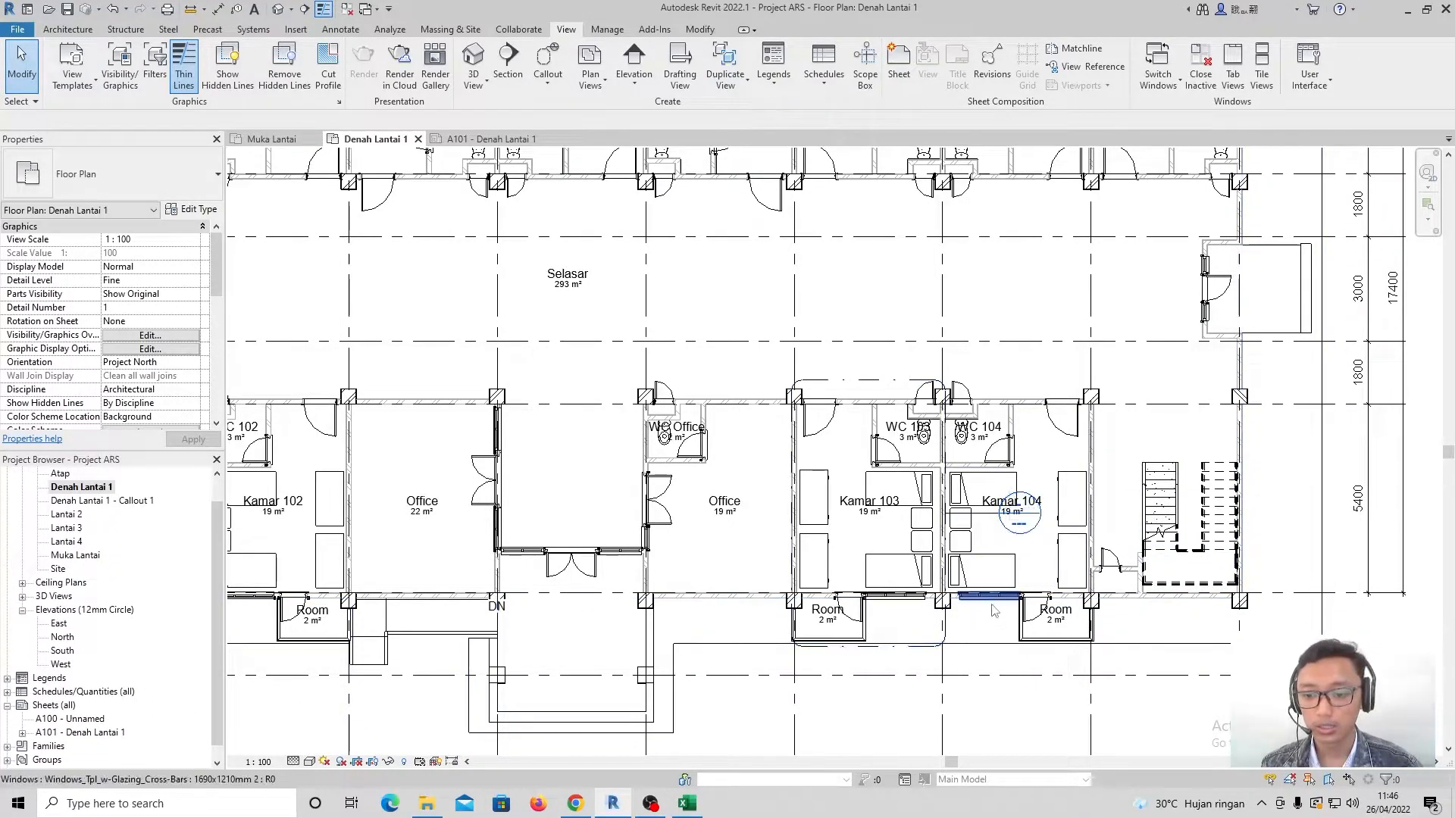
double_click(1019, 511)
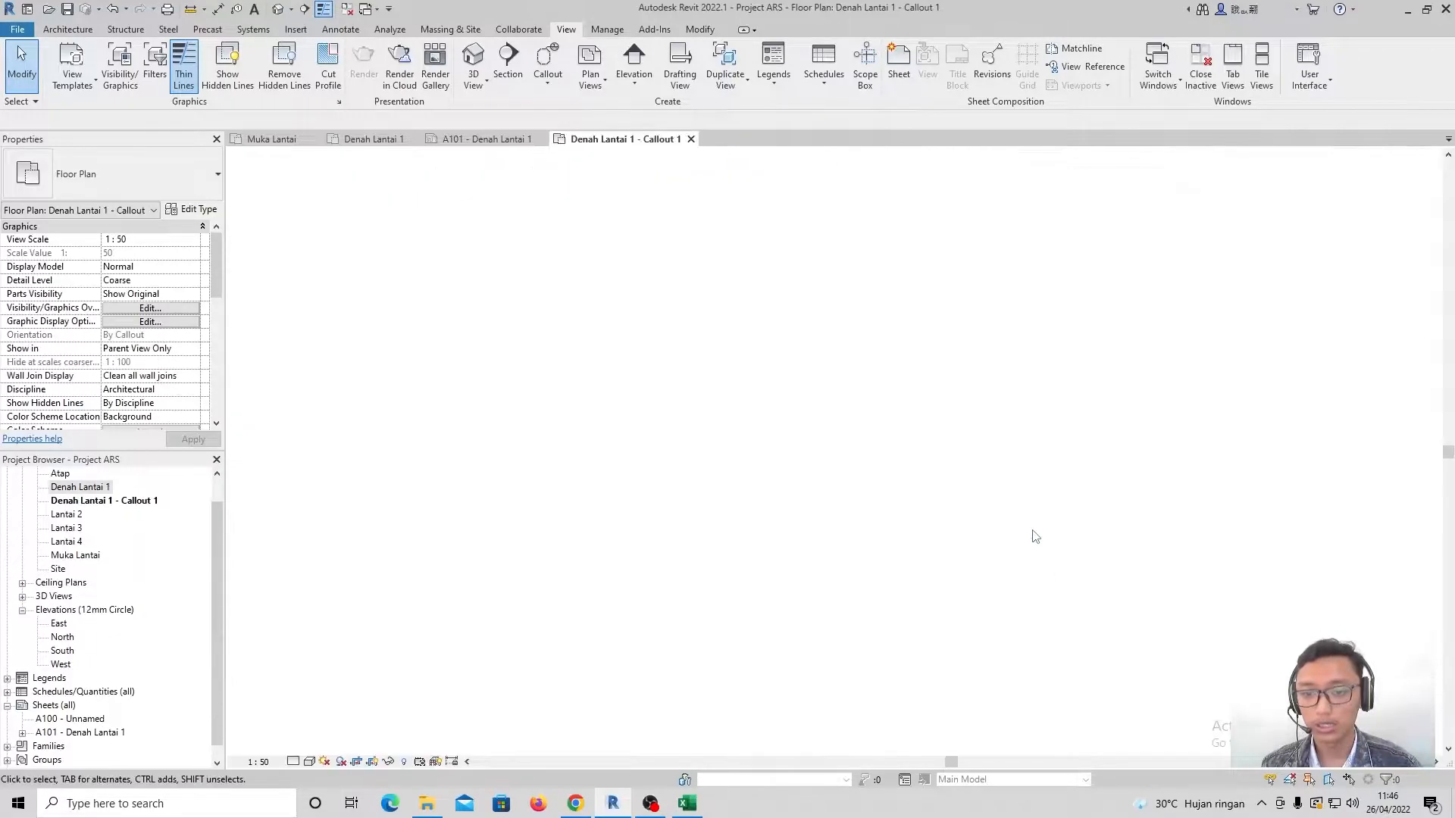
Enlarge the callout view's crop boundary slightly on all four sides so the room's walls and columns fit inside
scroll(931, 284, "down", 1)
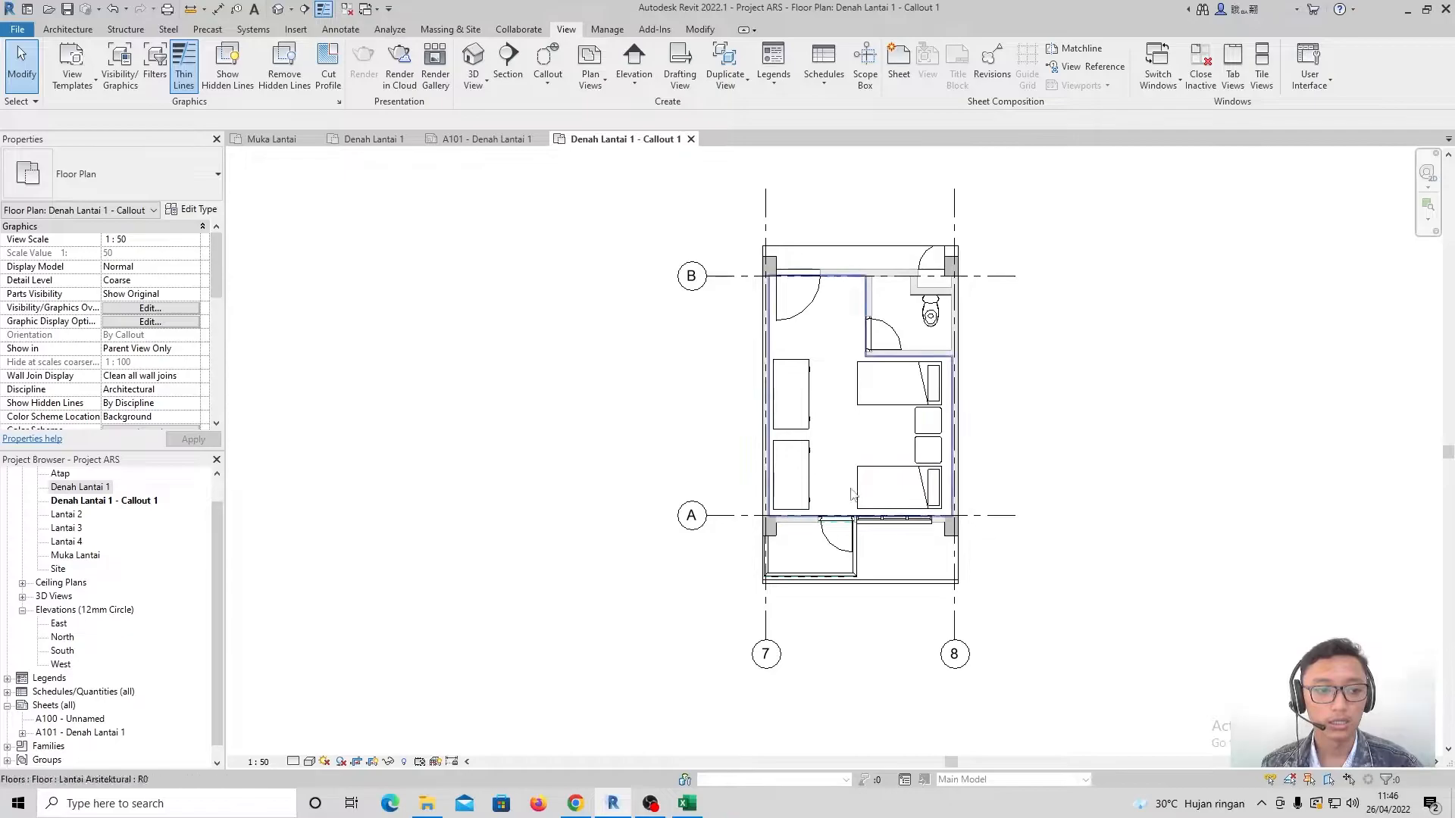
scroll(90, 516, "up", 1)
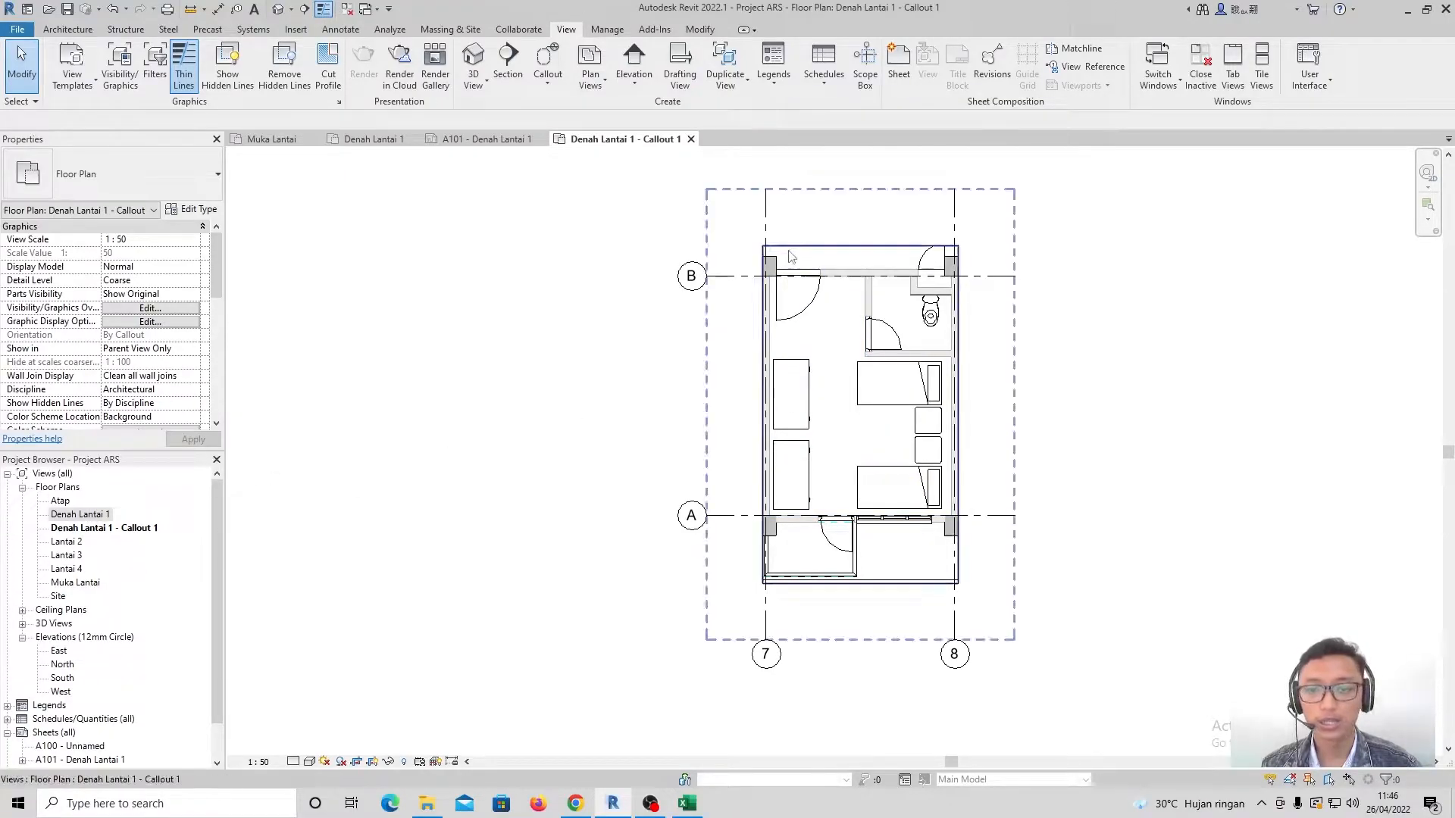
scroll(811, 257, "up", 1)
scroll(807, 494, "down", 1)
scroll(810, 424, "up", 1)
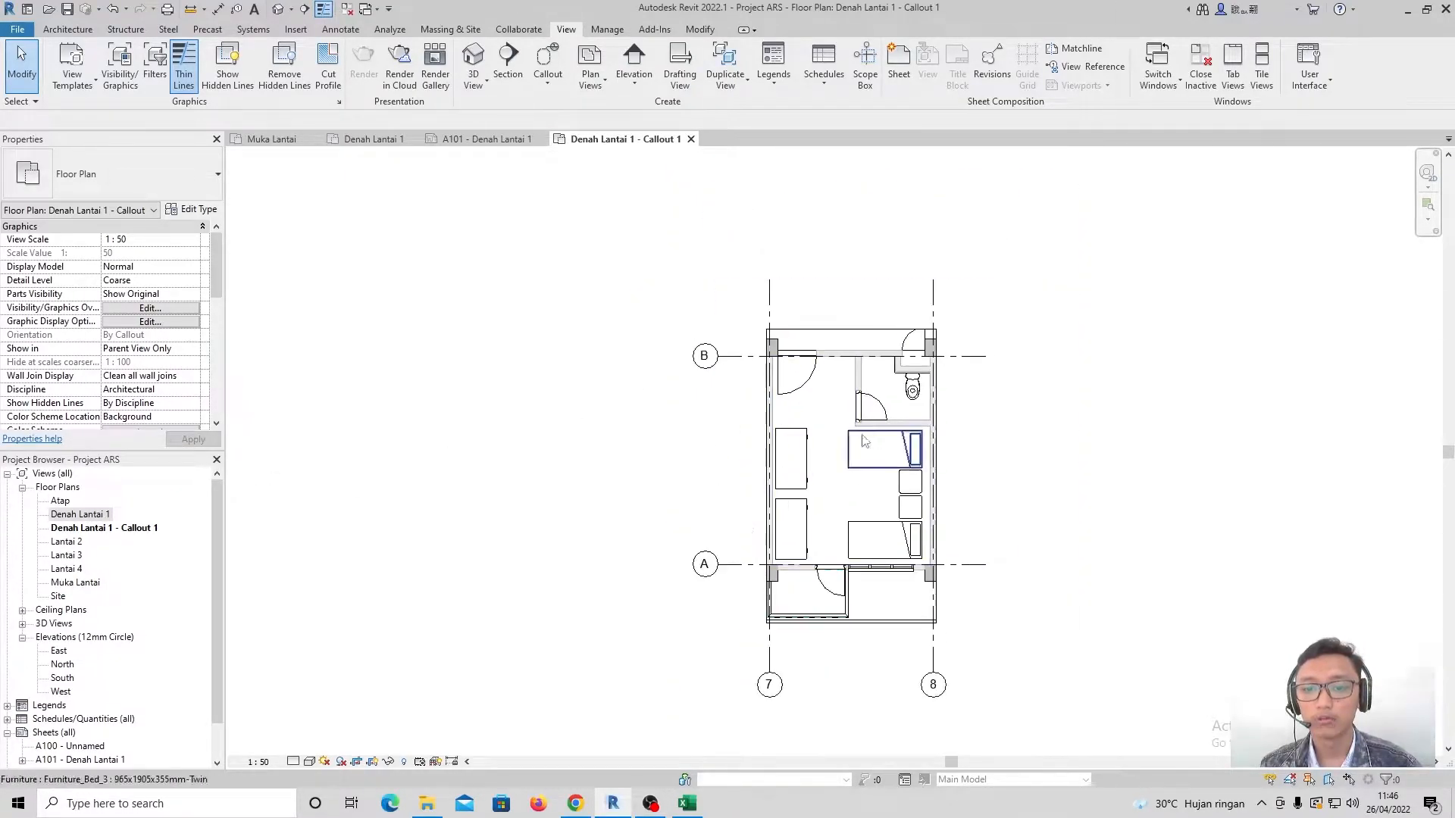
scroll(860, 326, "down", 2)
scroll(860, 326, "up", 1)
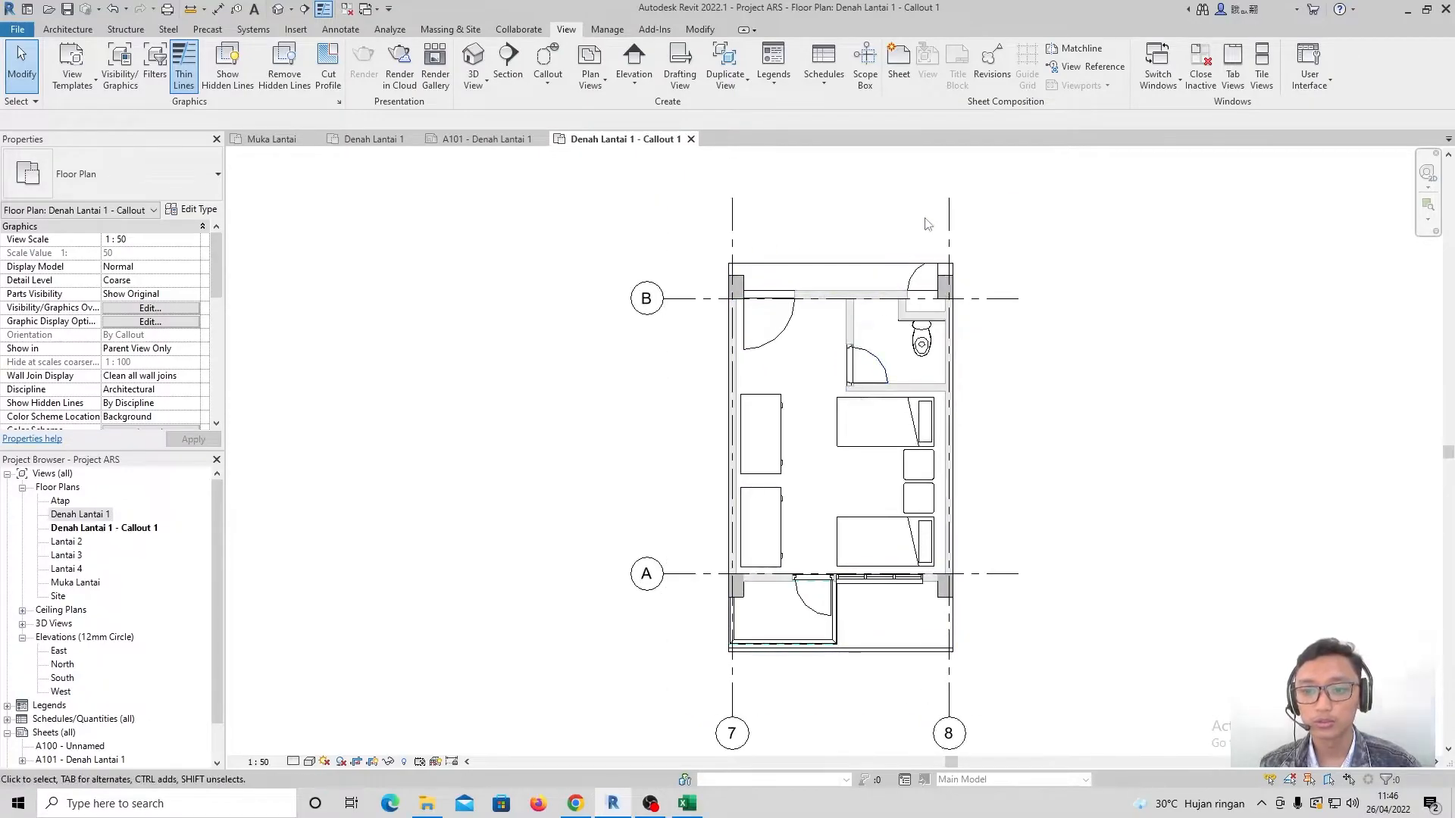
left_click(846, 265)
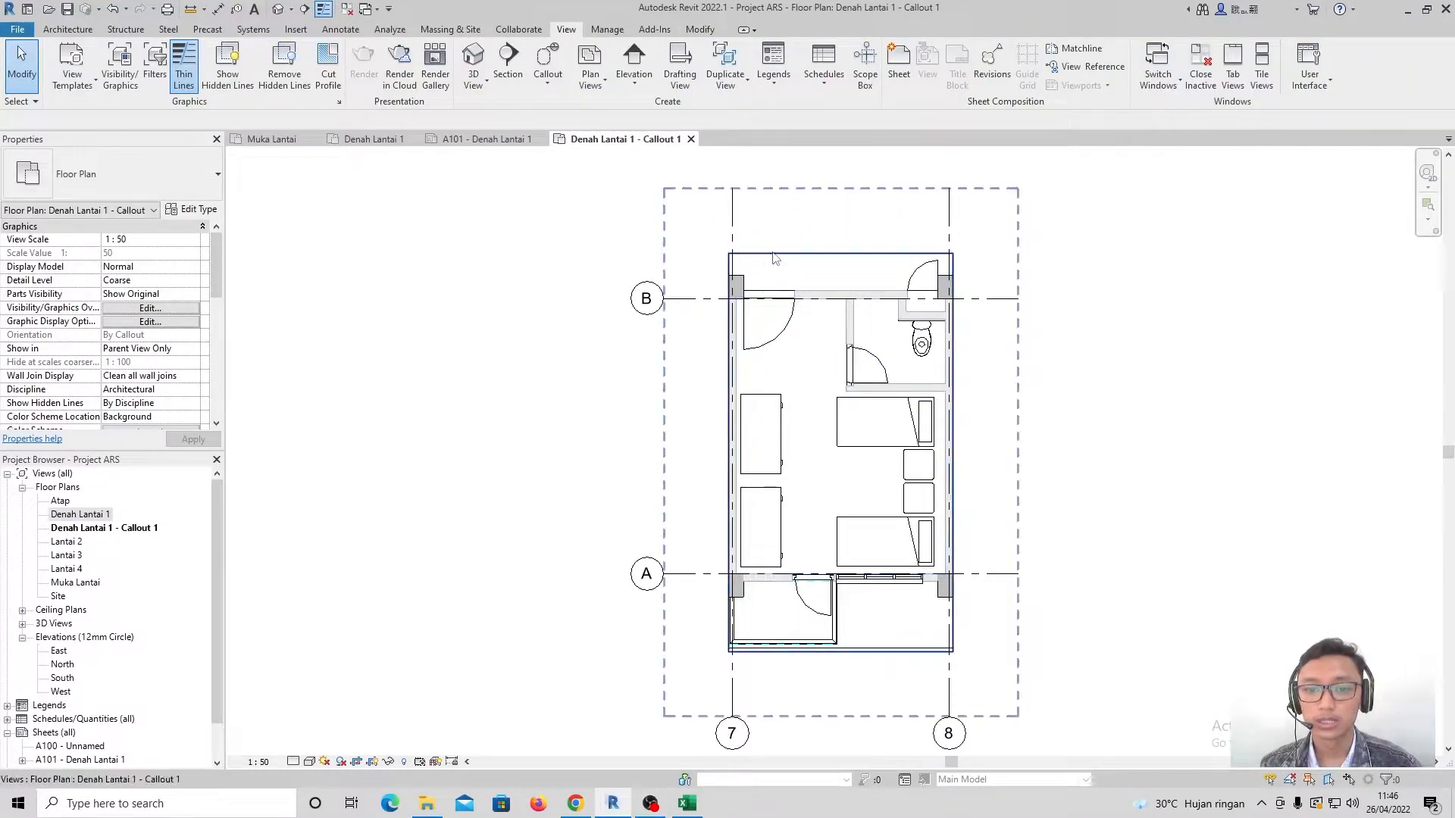
left_click(728, 455)
left_click_drag(726, 454, 720, 455)
left_click_drag(954, 453, 961, 453)
left_click_drag(843, 651, 841, 658)
left_click(1163, 607)
scroll(1019, 535, "down", 1)
middle_click_drag(1019, 535, 877, 479)
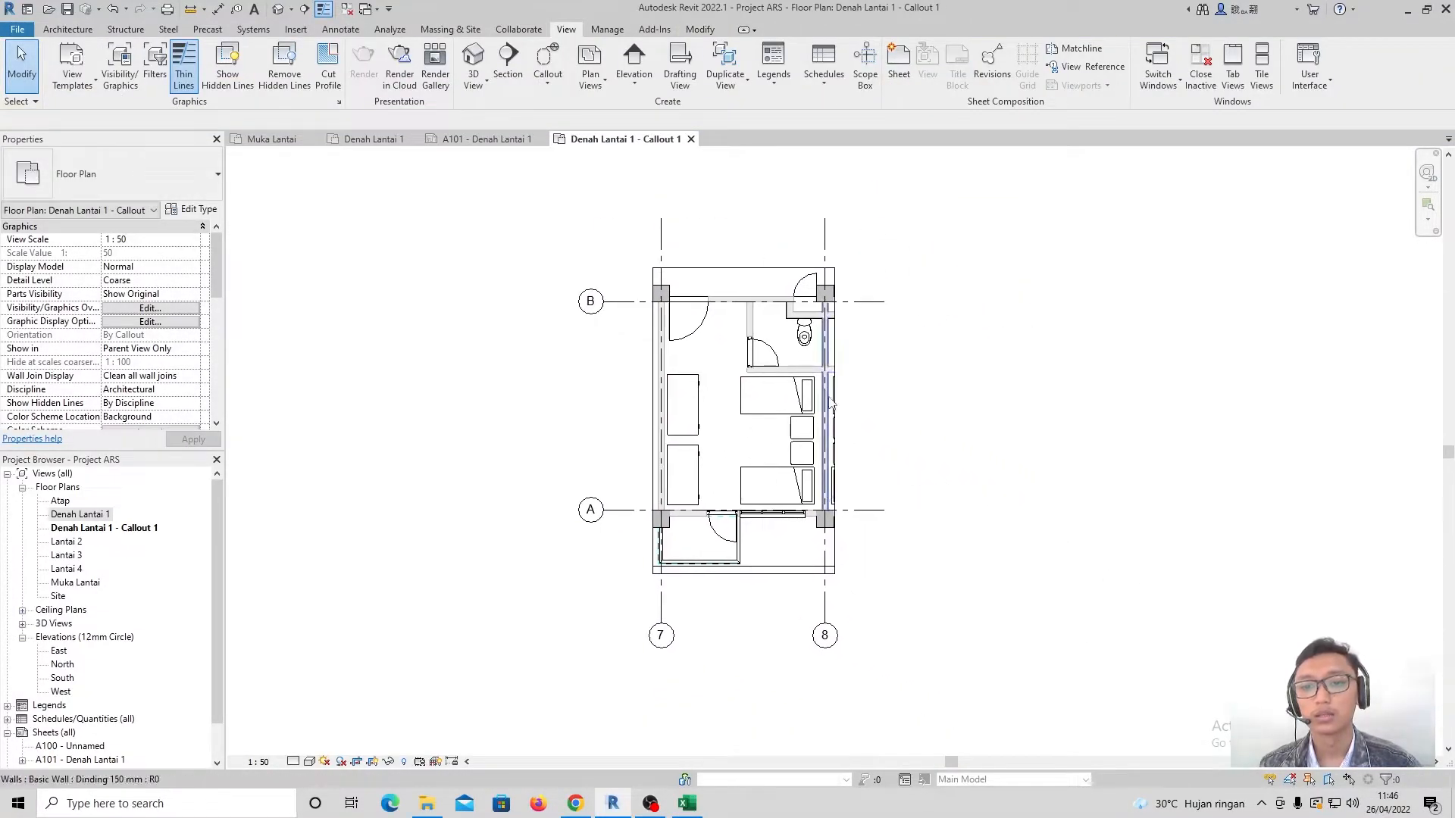
Hide grid lines 7, 8, A and B as elements in the callout view
left_click_drag(523, 157, 936, 695)
left_click(1030, 519)
left_click_drag(534, 235, 667, 235)
left_click(659, 229)
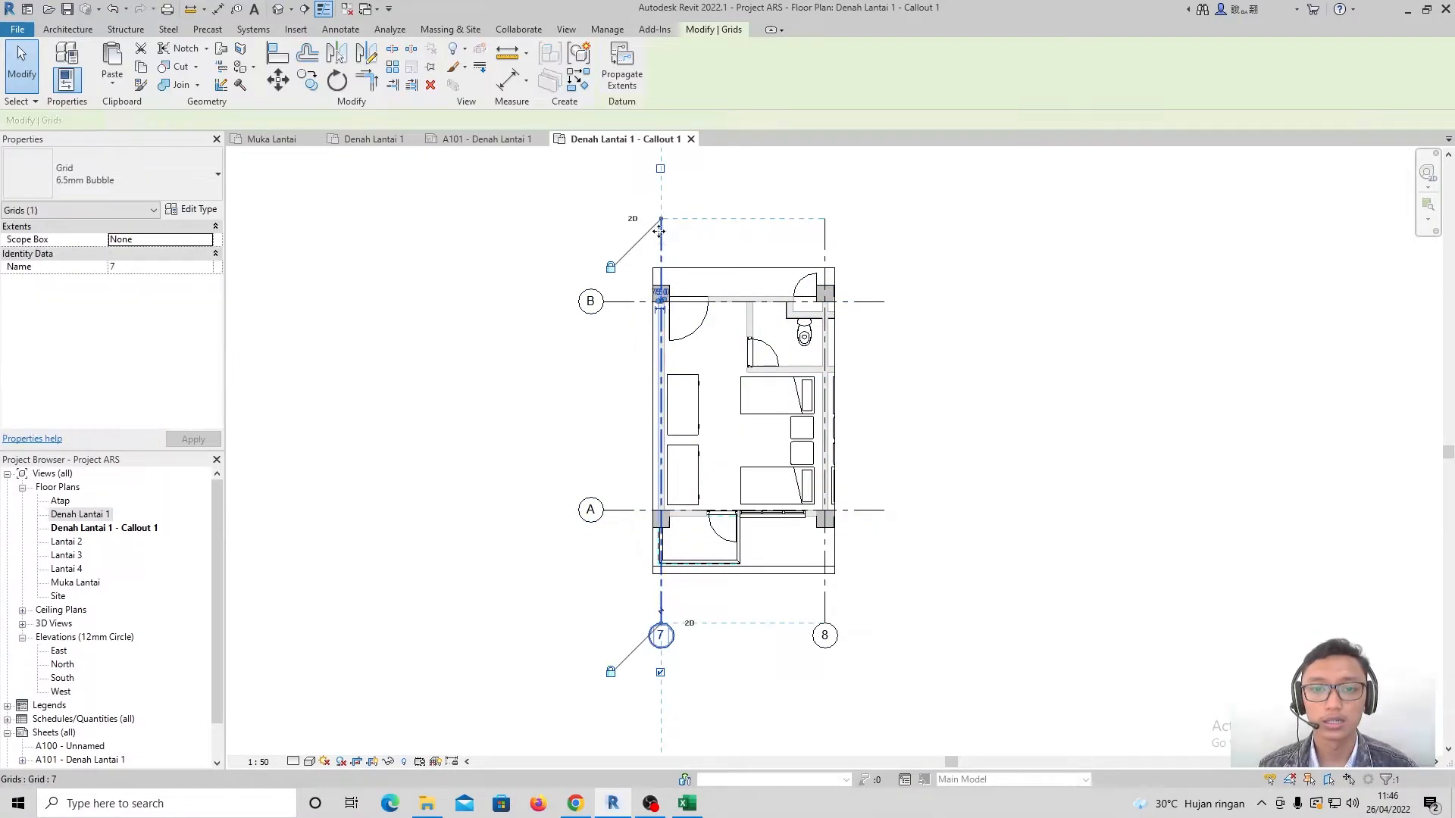
left_click(825, 247, "ctrl")
left_click(641, 302, "ctrl")
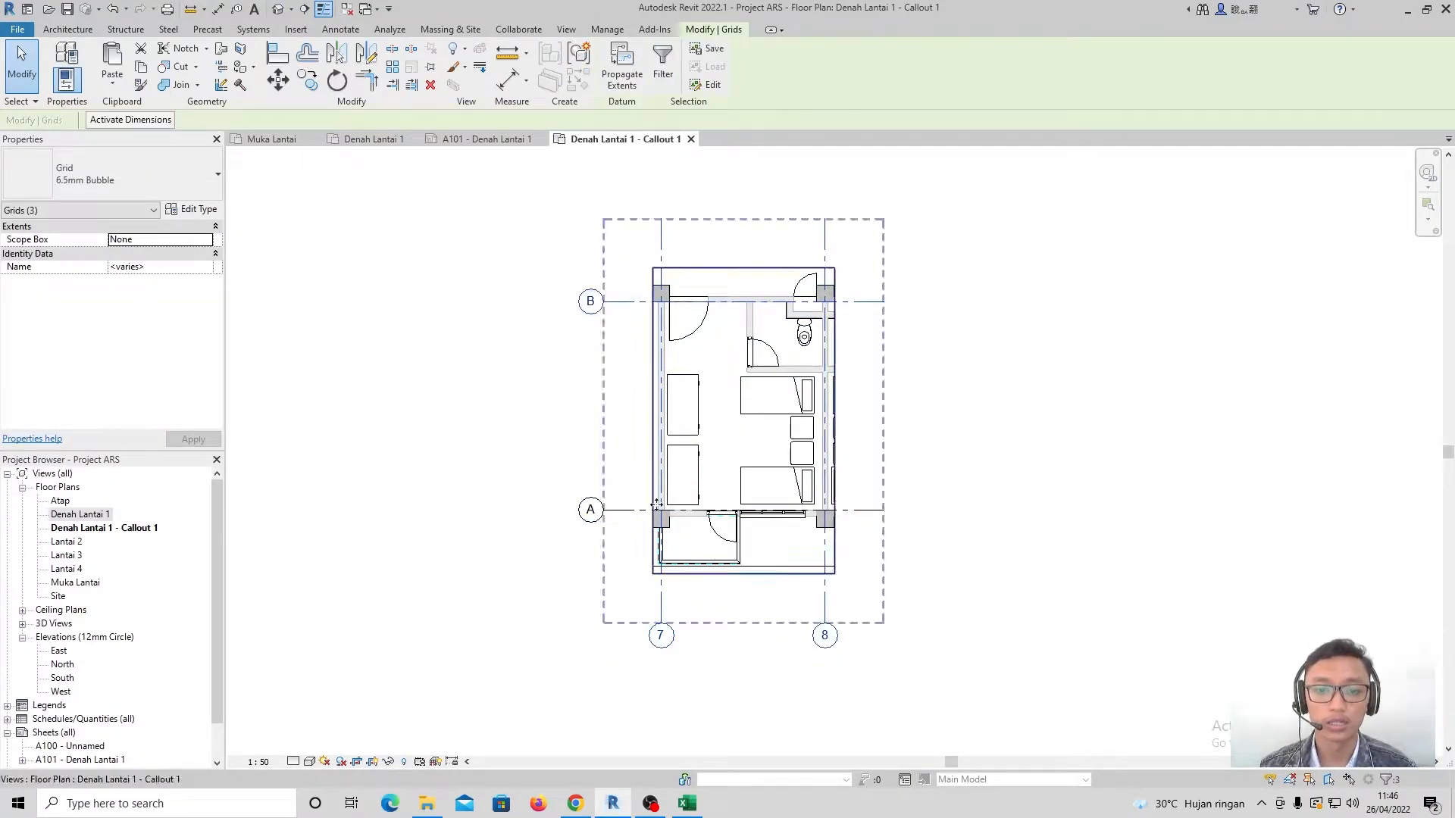
left_click(632, 511, "ctrl")
right_click(633, 512)
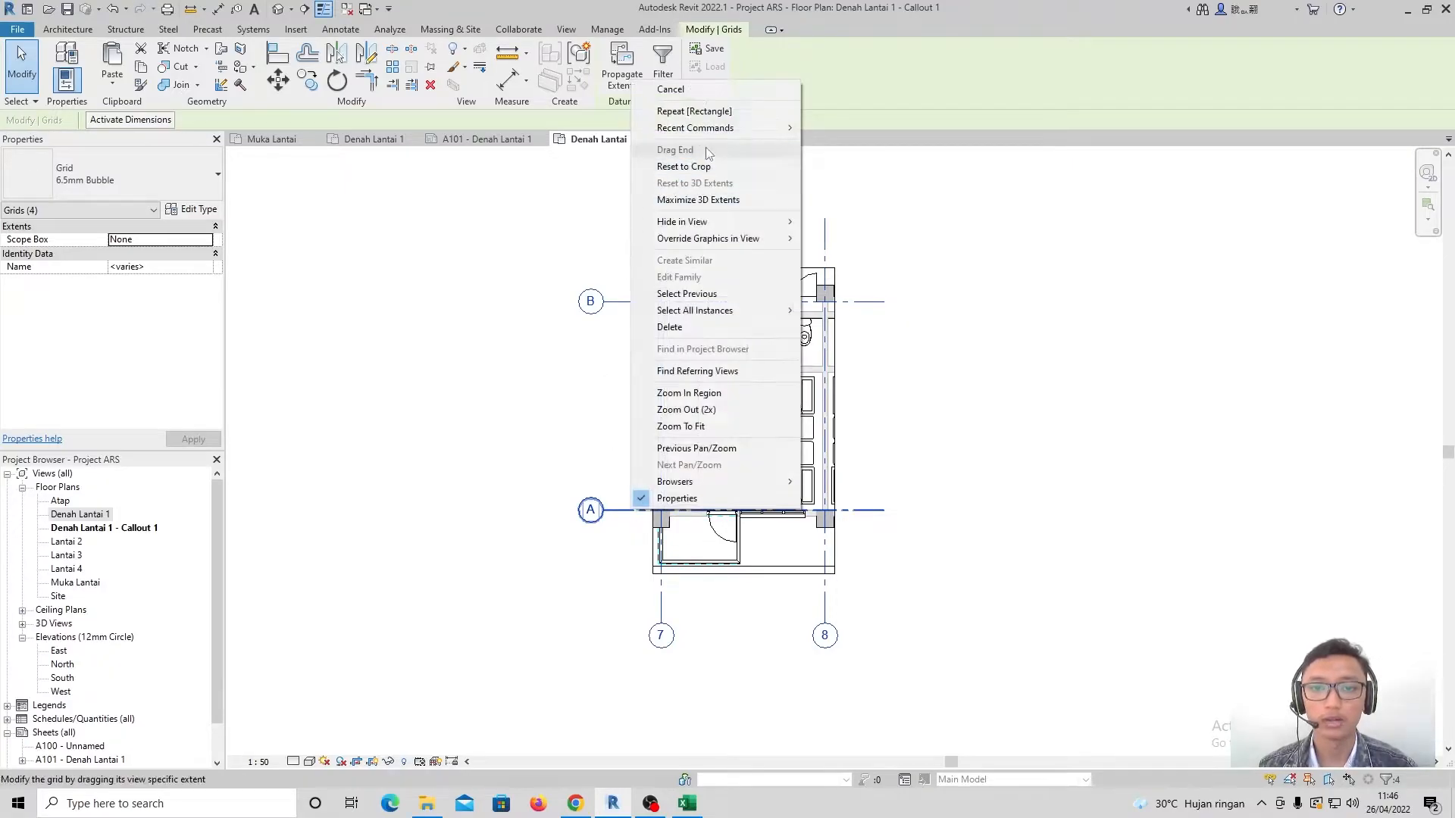
mouse_move(750, 221)
left_click(833, 222)
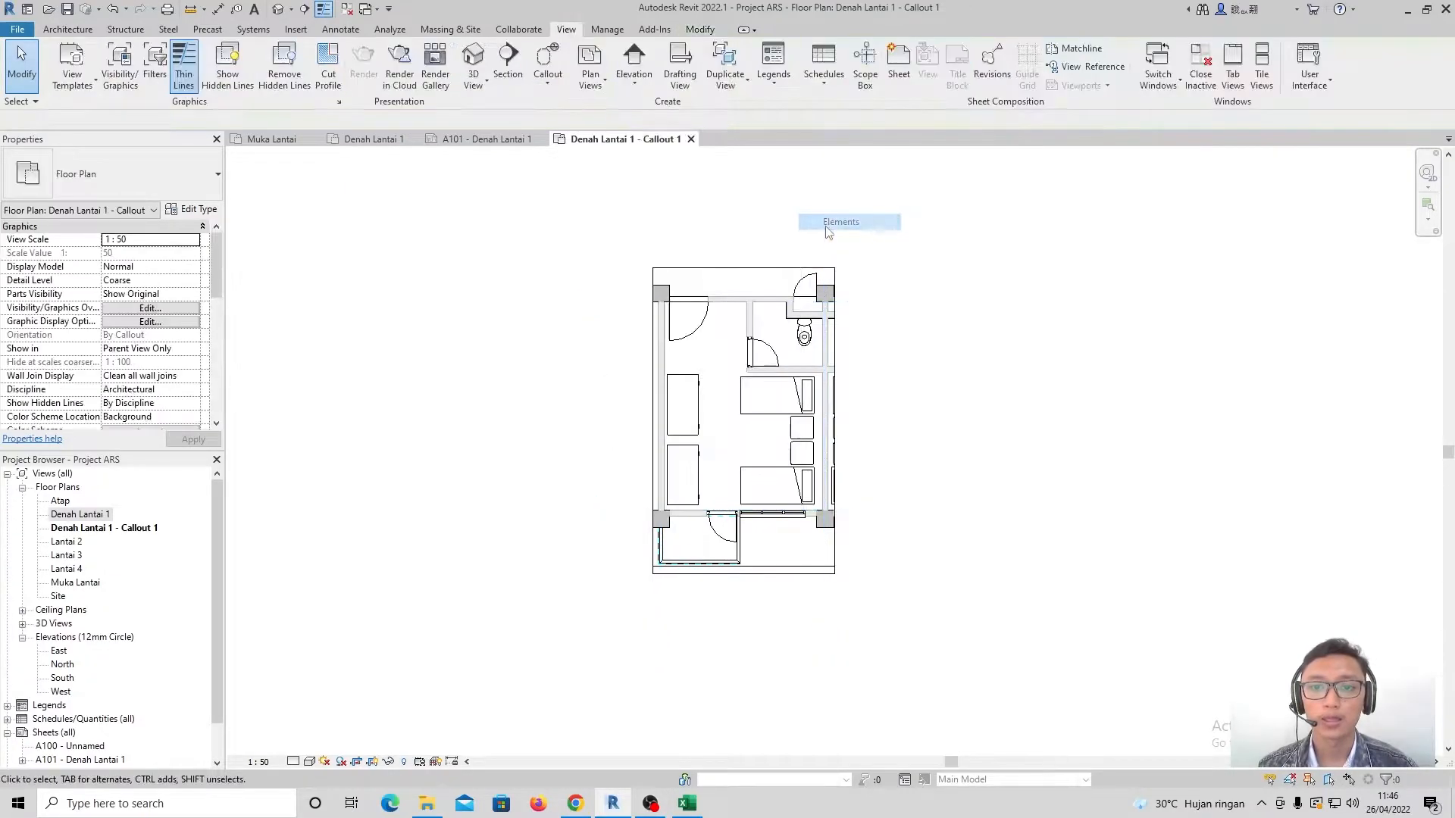
Set the callout view's detail level to Fine
scroll(697, 416, "up", 3)
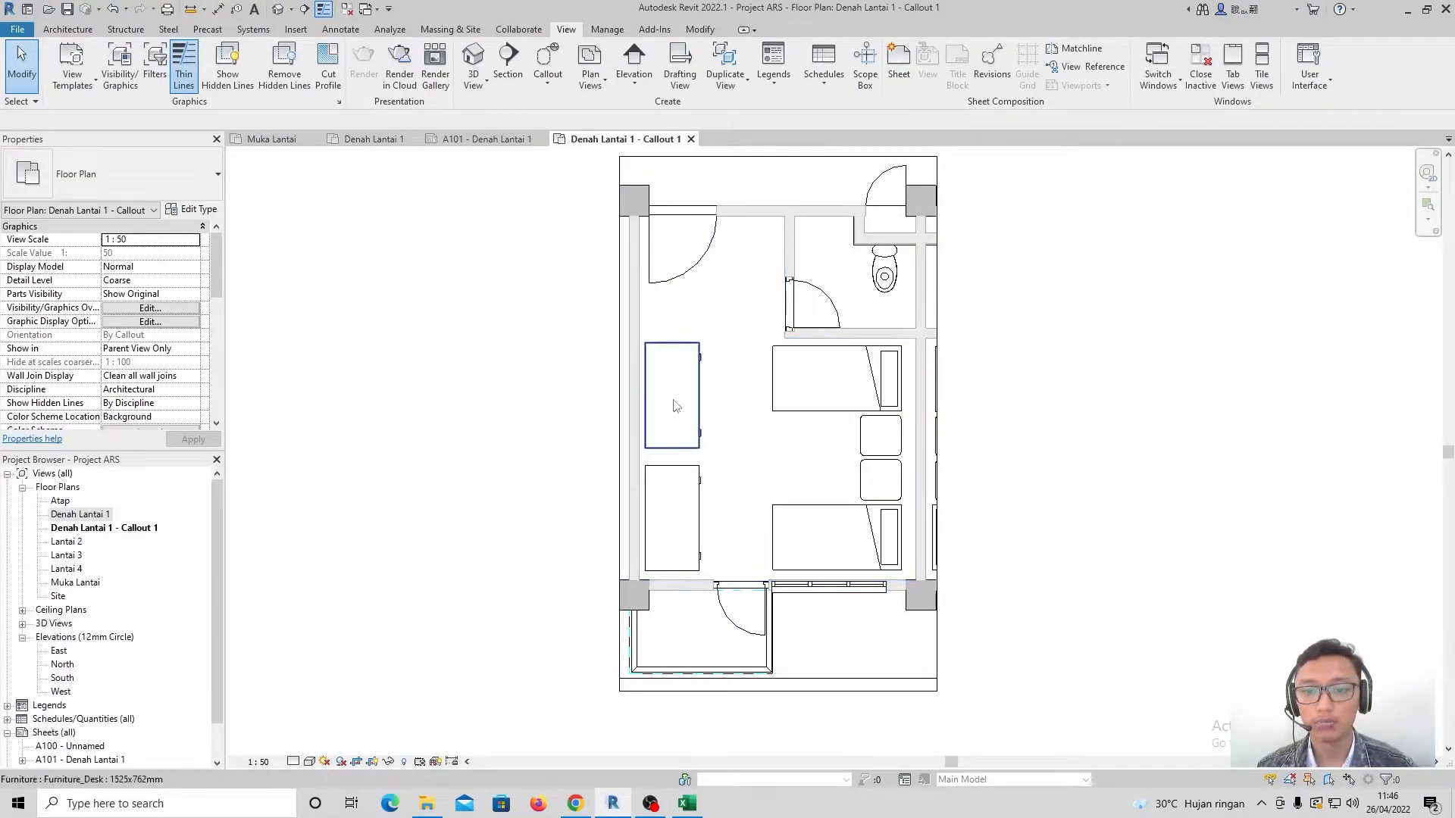
left_click(294, 761)
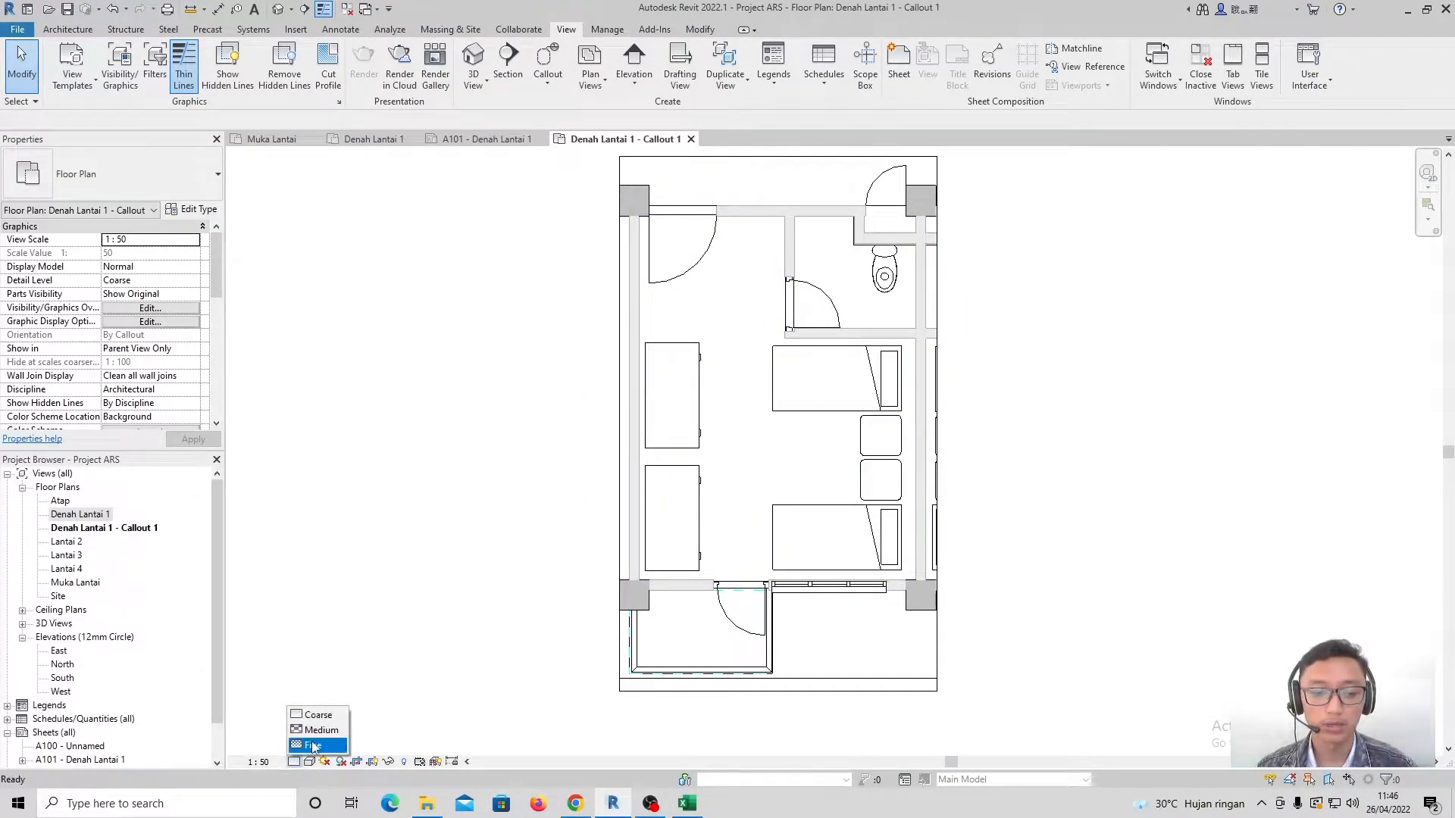
left_click(322, 749)
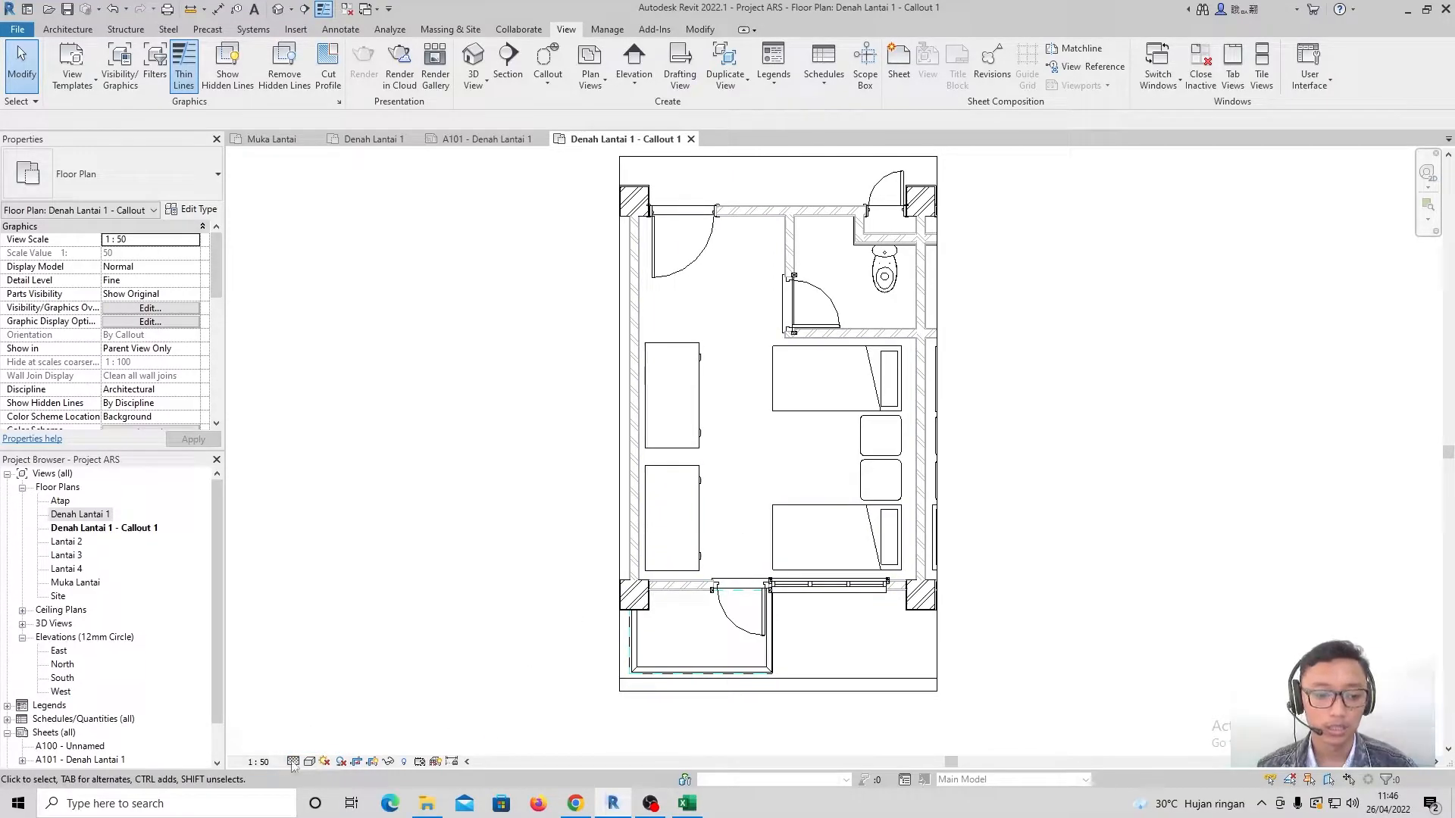
Try the Shaded visual style on the callout view and switch back to Hidden Line
left_click(310, 762)
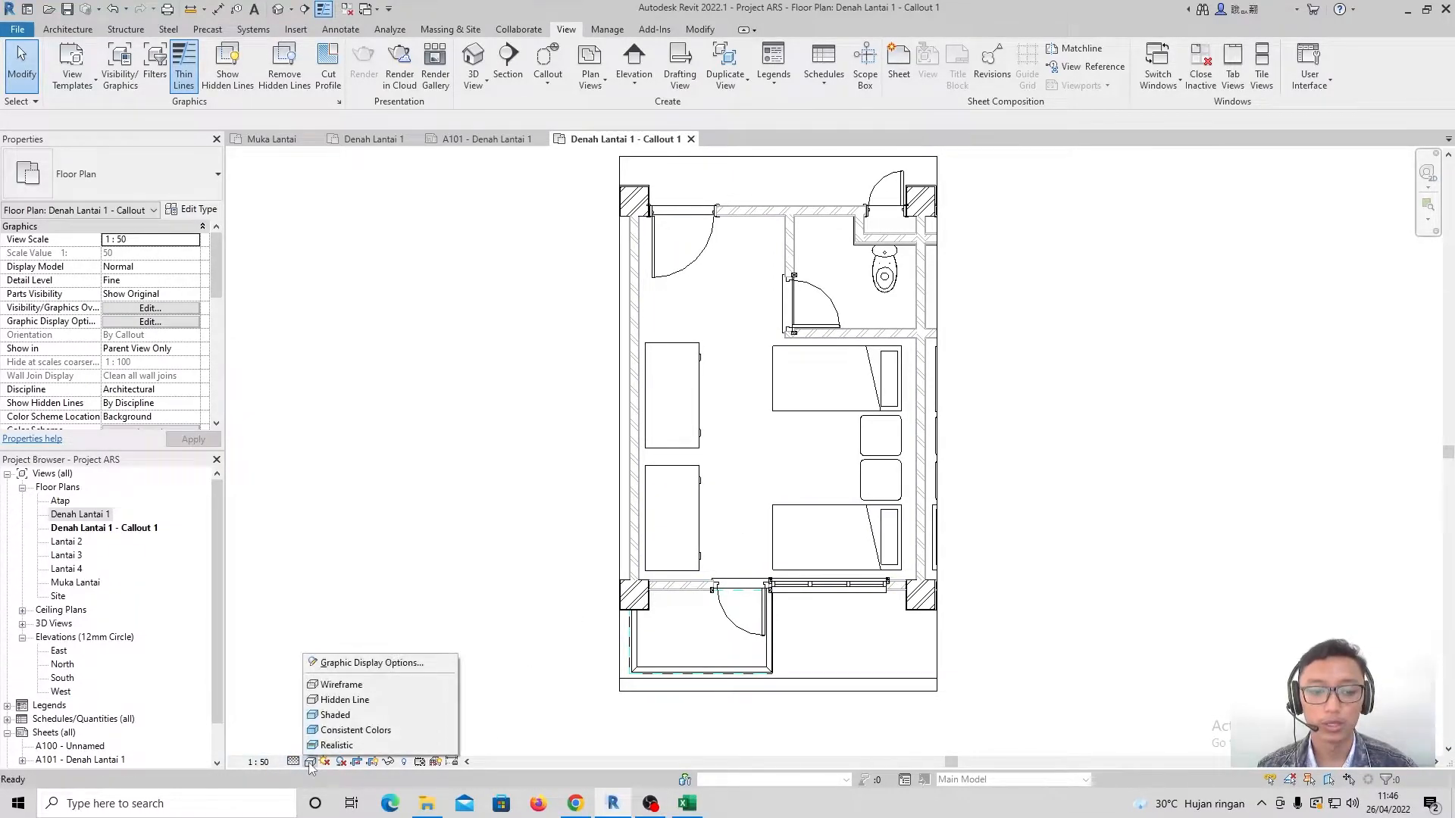
left_click(346, 716)
left_click(310, 761)
left_click(348, 701)
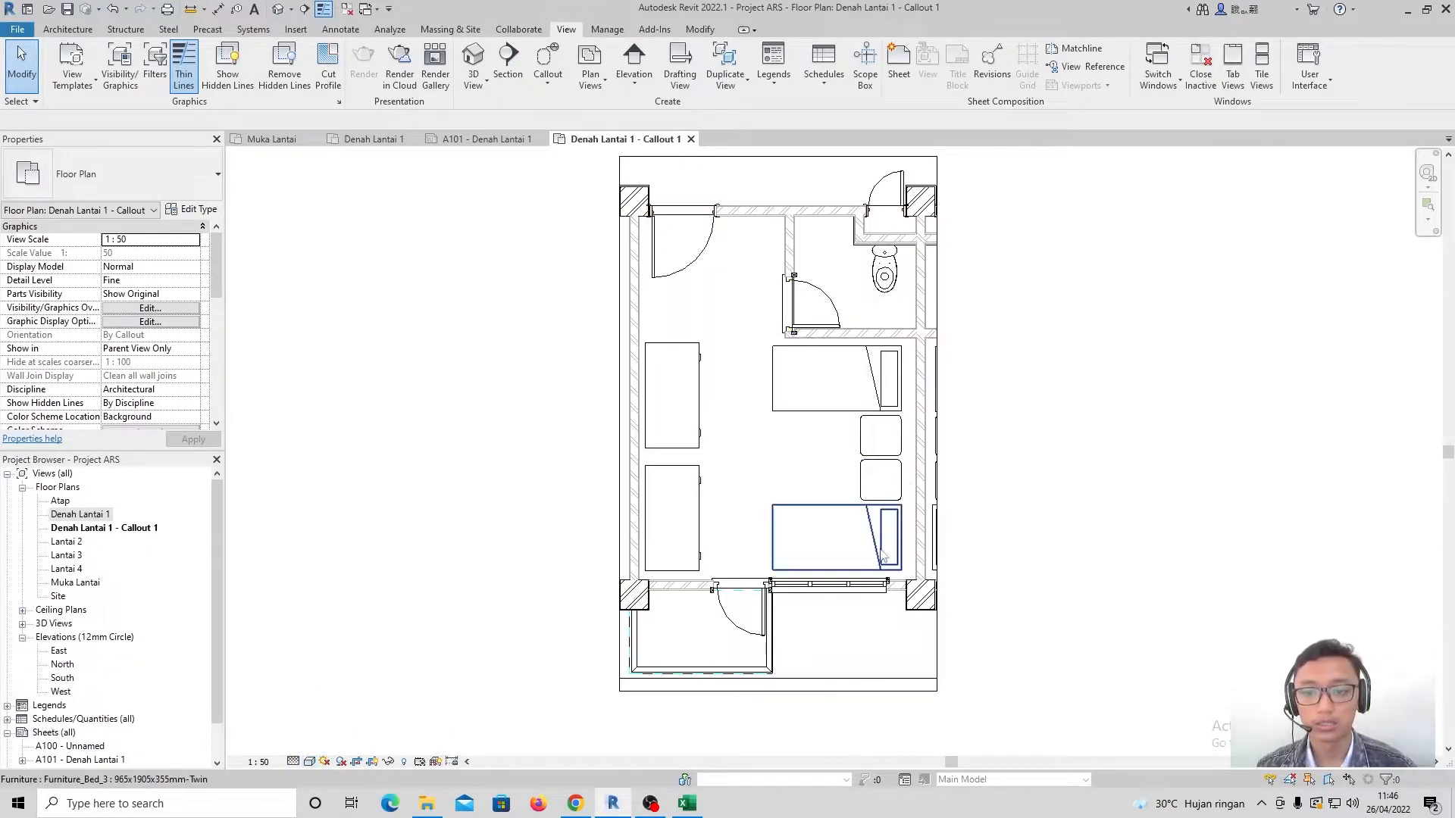
Try to hide the room separation lines by filtering a selection of the whole callout plan
scroll(747, 585, "up", 3)
scroll(822, 605, "down", 5)
left_click_drag(512, 247, 949, 650)
middle_click_drag(949, 649, 897, 519)
left_click_drag(934, 625, 934, 625)
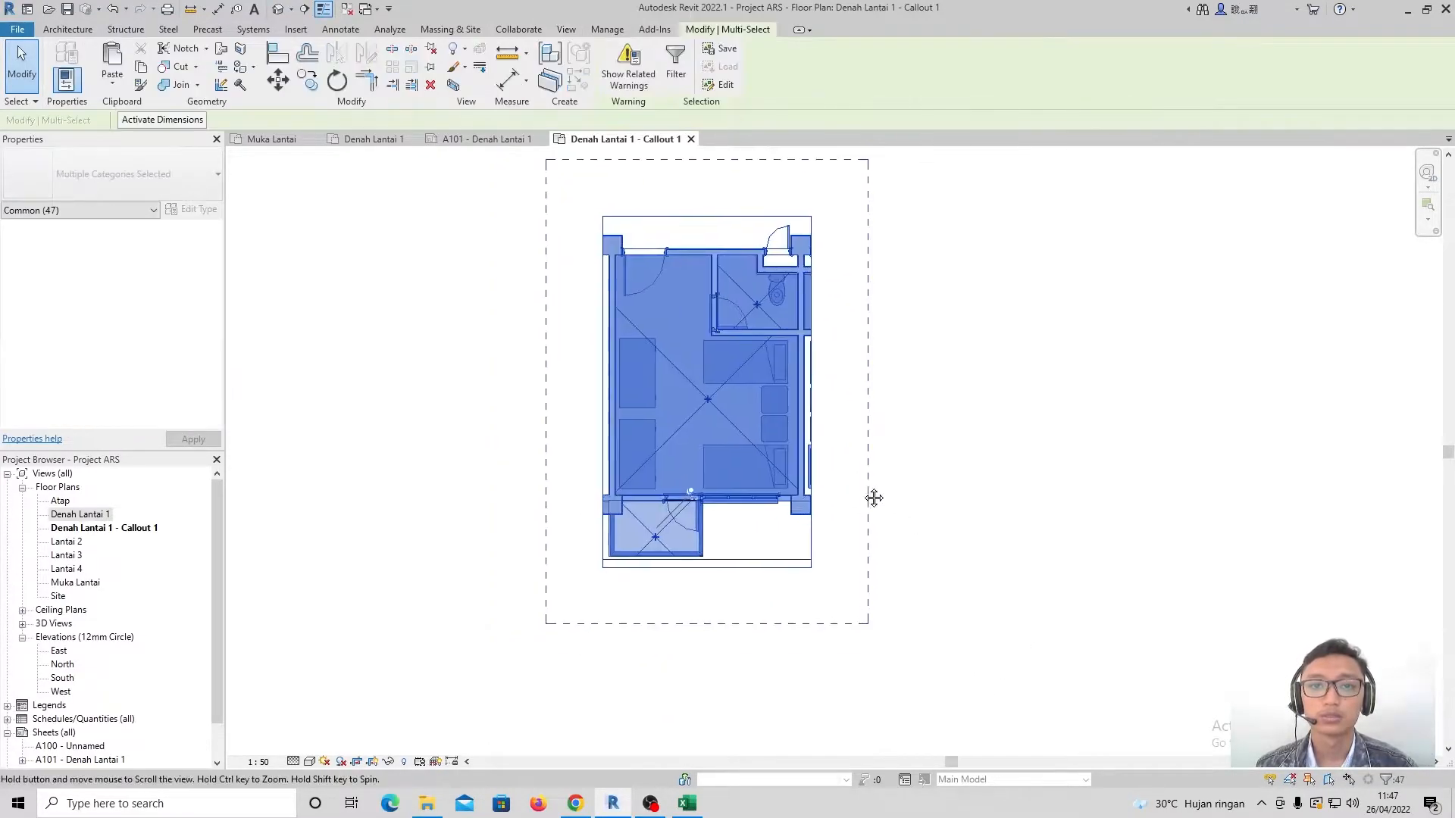
scroll(867, 487, "down", 1)
left_click(675, 66)
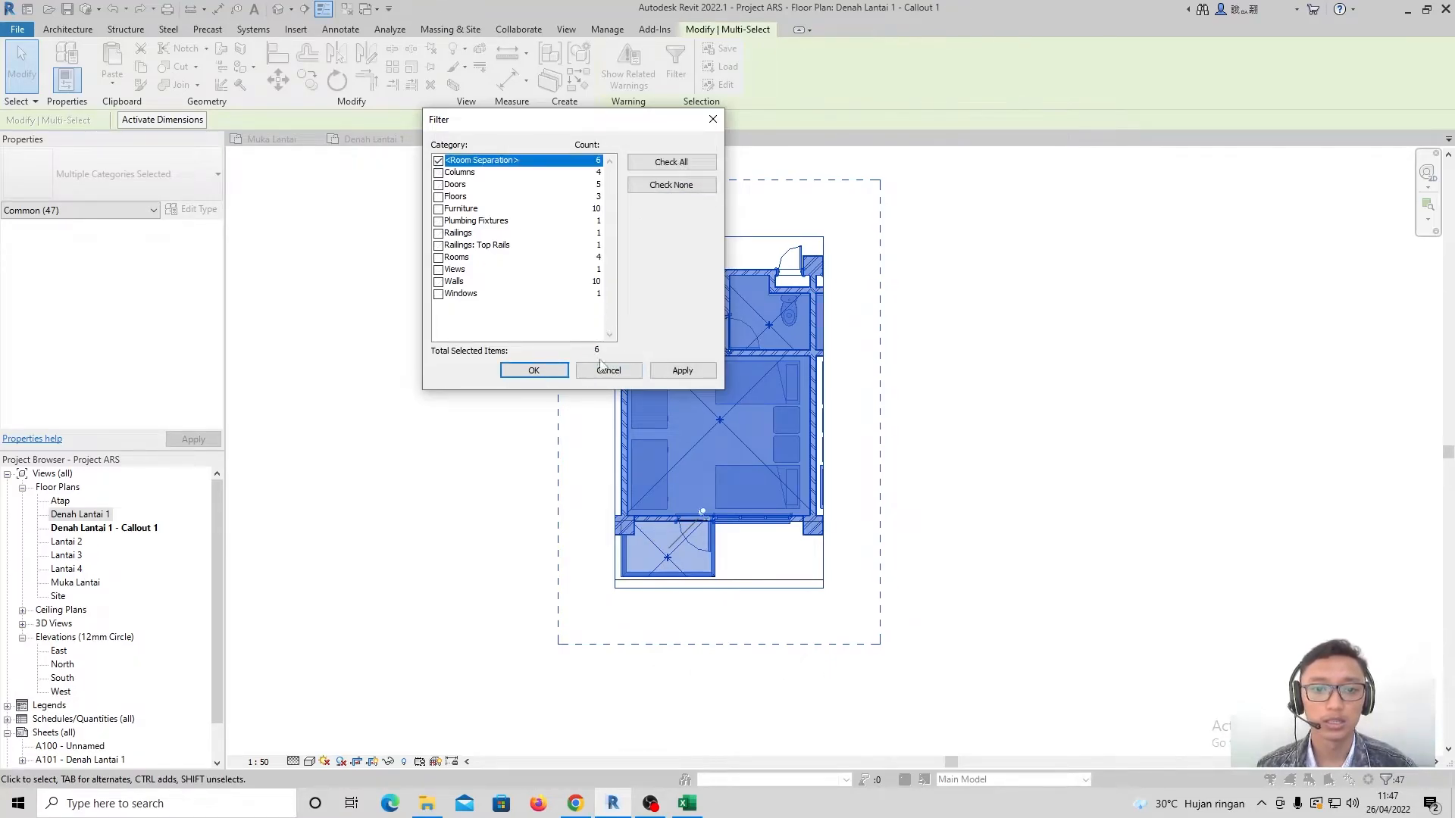
left_click(683, 370)
left_click(534, 370)
right_click(866, 98)
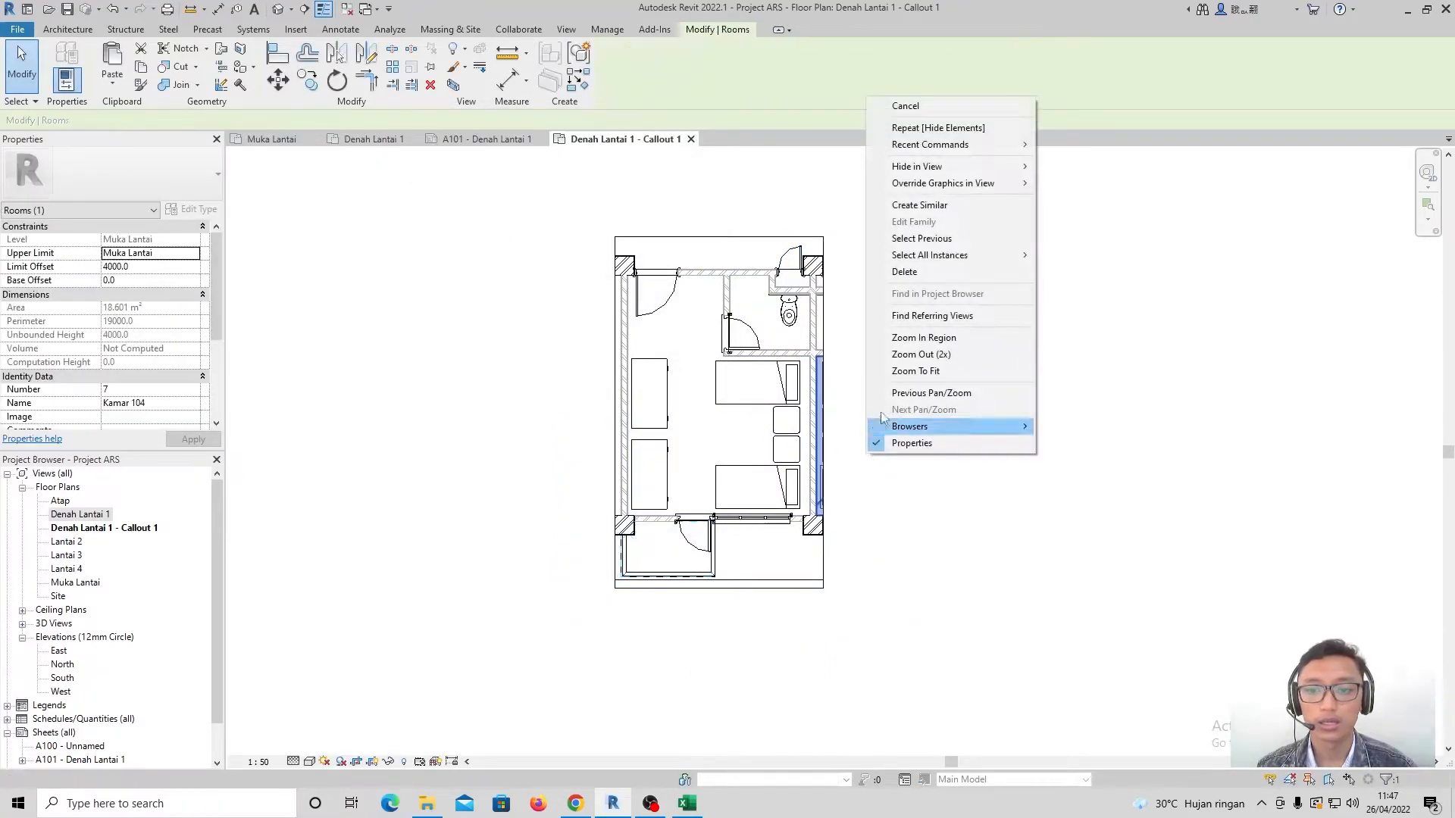
mouse_move(949, 166)
left_click(1070, 167)
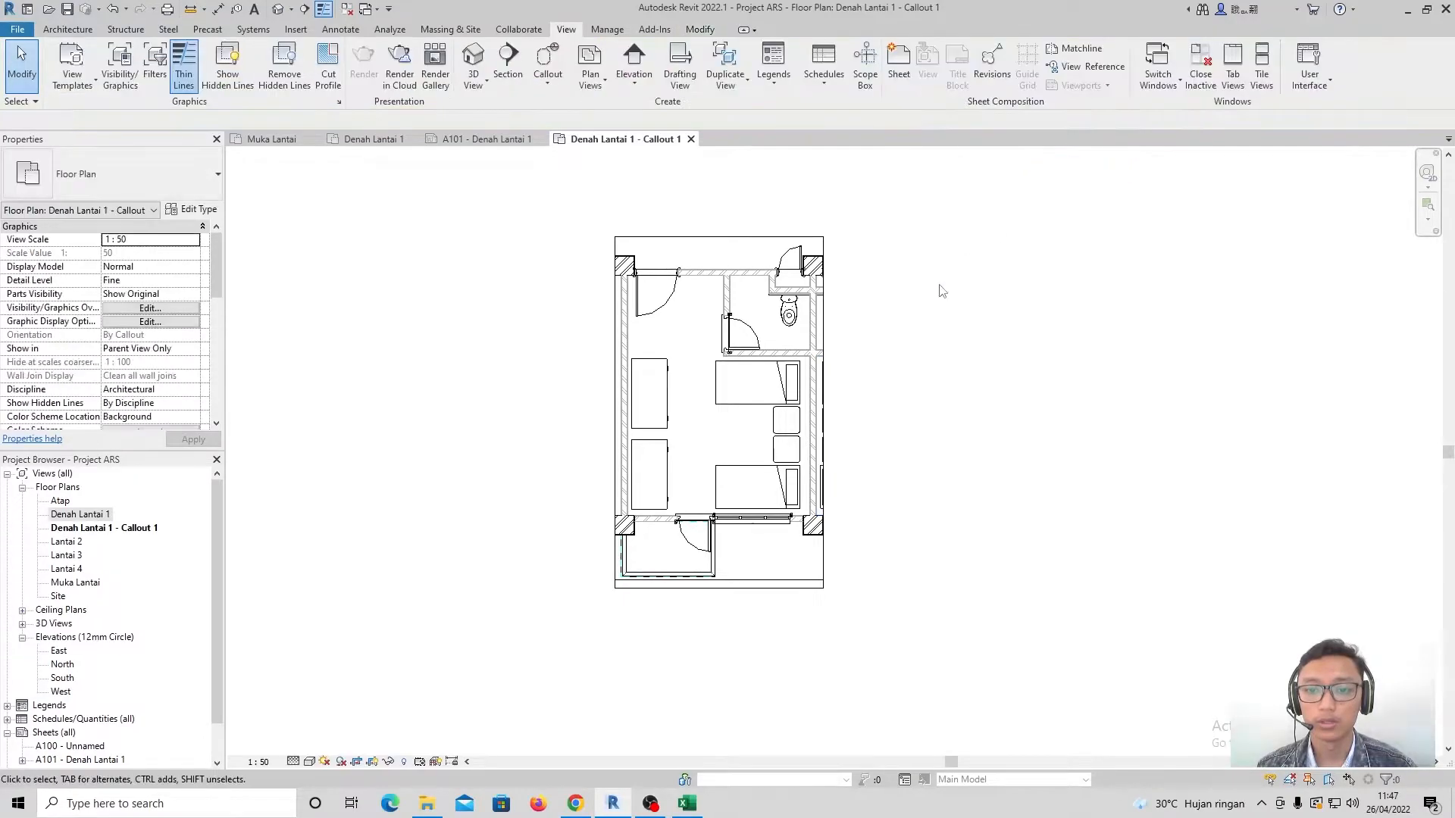
Select everything in the callout view, filter the selection to Room Separation only, and hide those elements in the view
left_click_drag(539, 150, 934, 734)
left_click(675, 61)
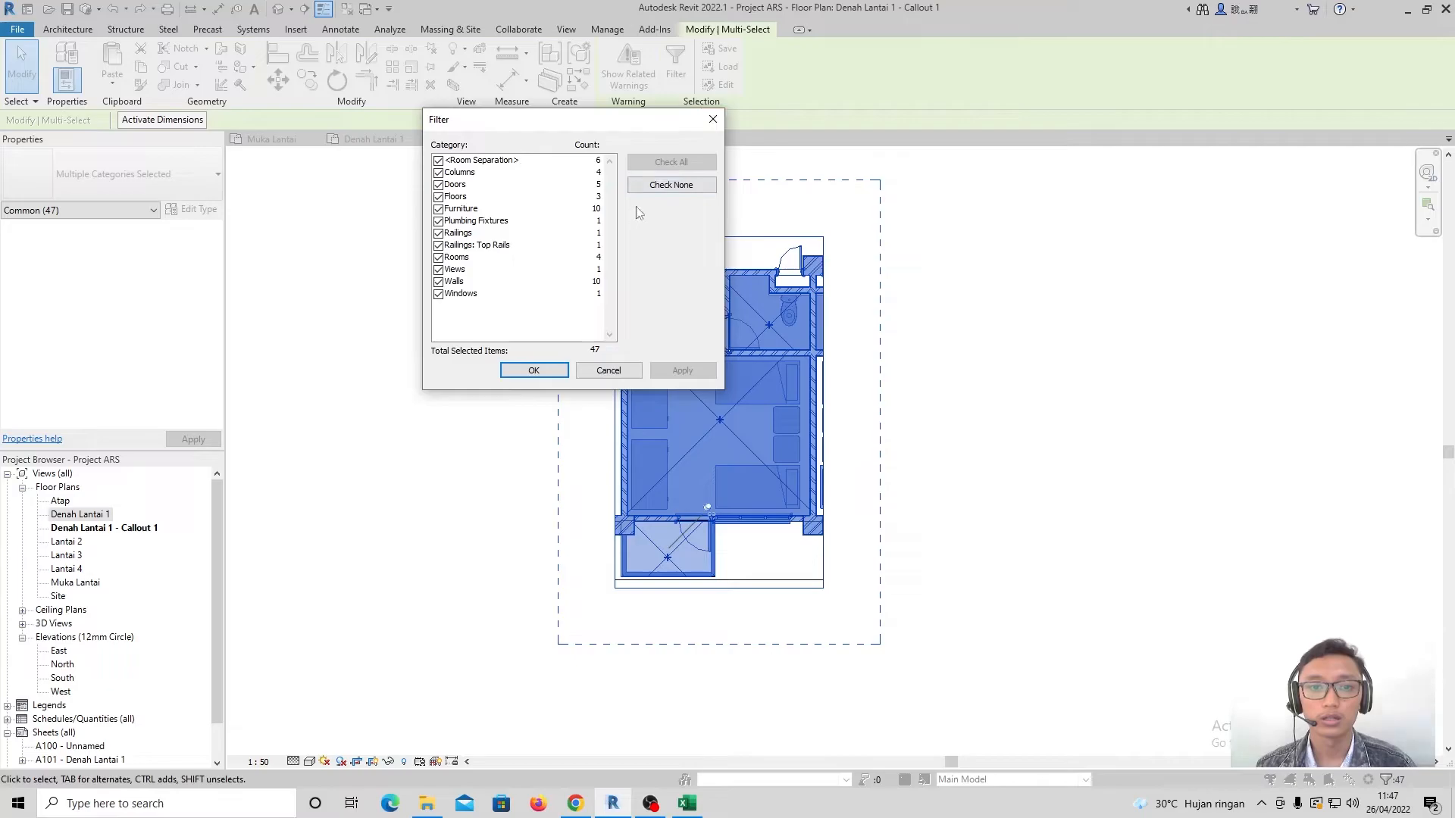
left_click(438, 161)
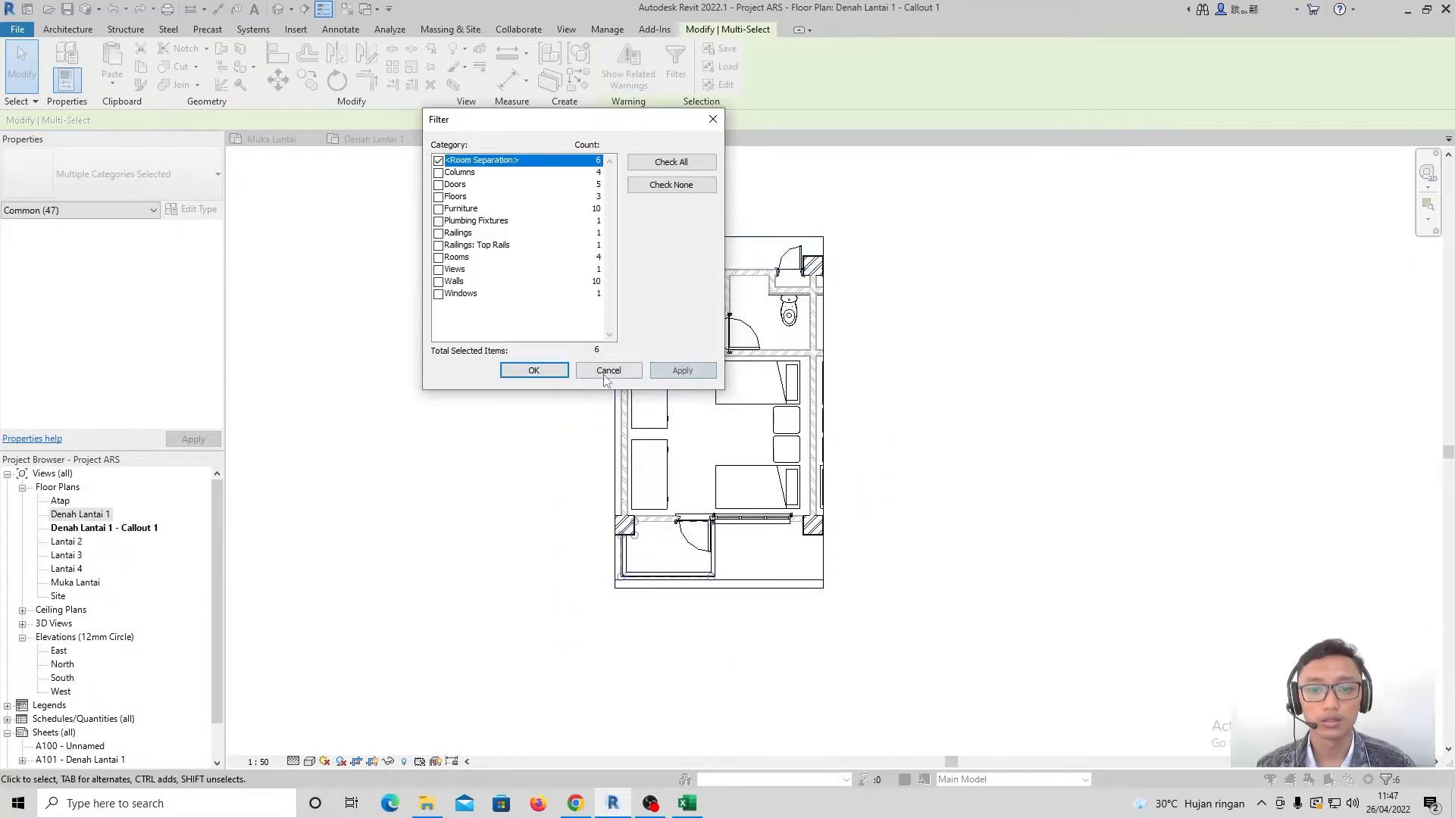
key("Return")
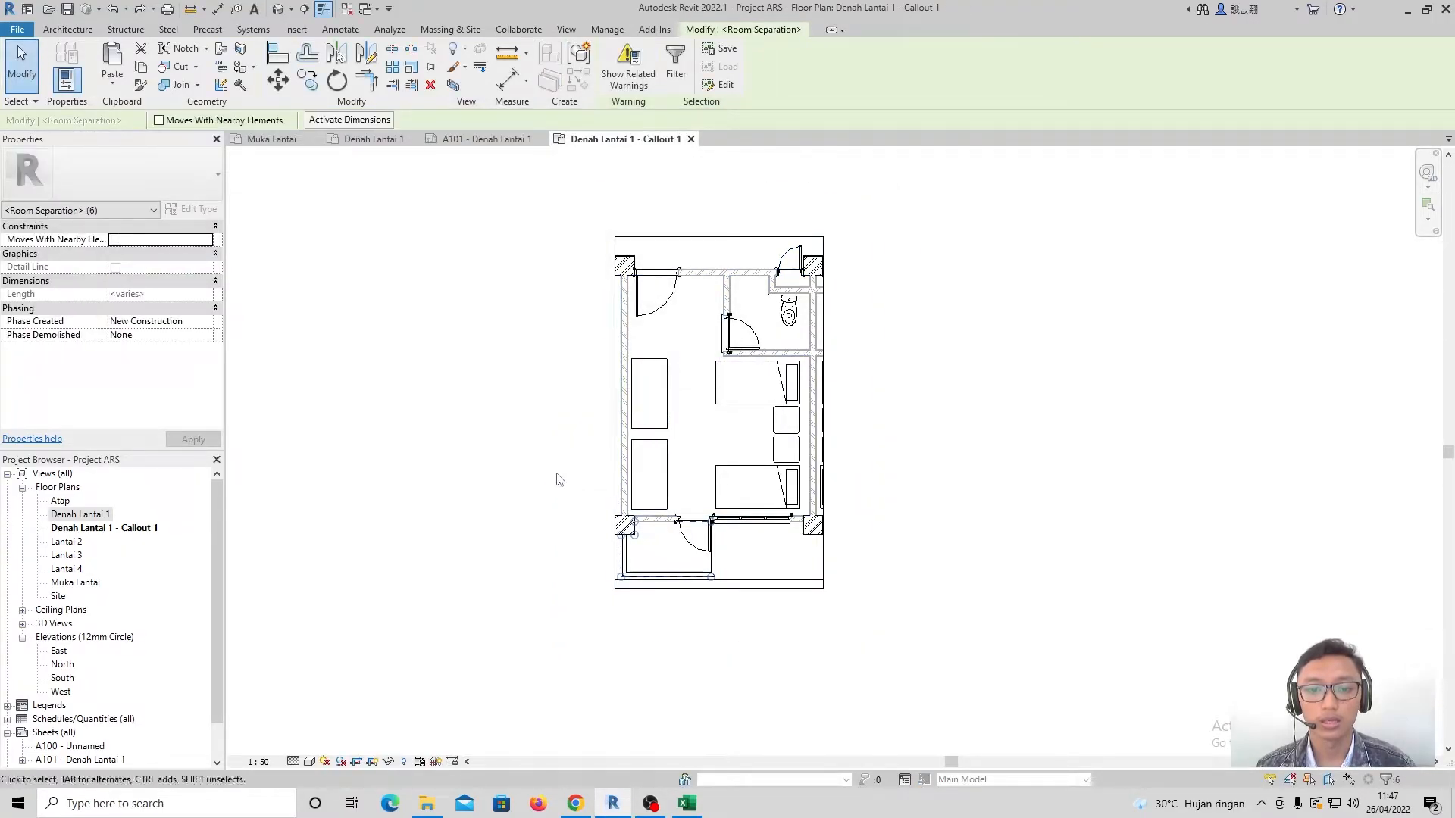
right_click(548, 478)
mouse_move(640, 189)
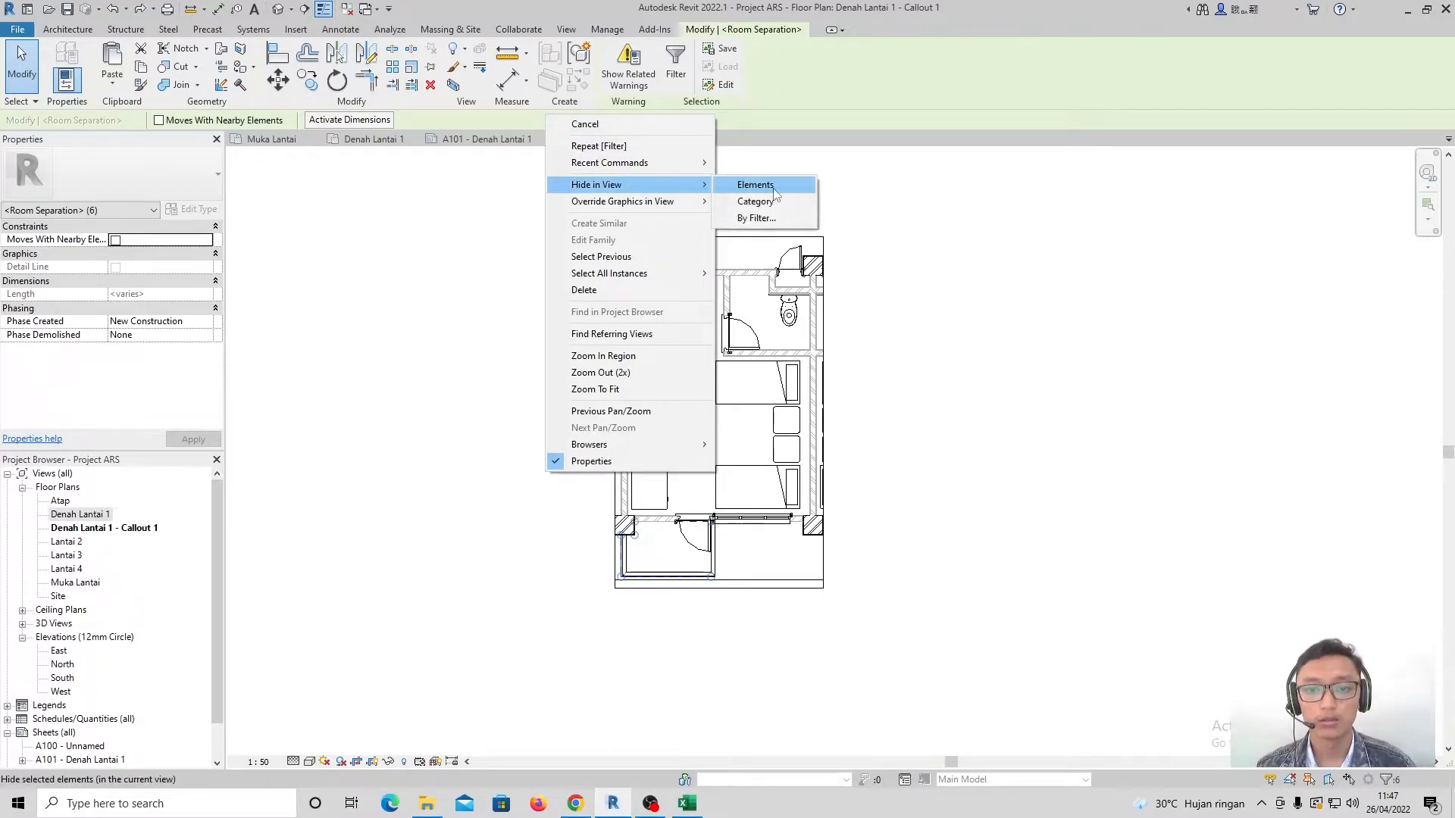
left_click(747, 184)
scroll(661, 602, "up", 2)
scroll(966, 436, "down", 3)
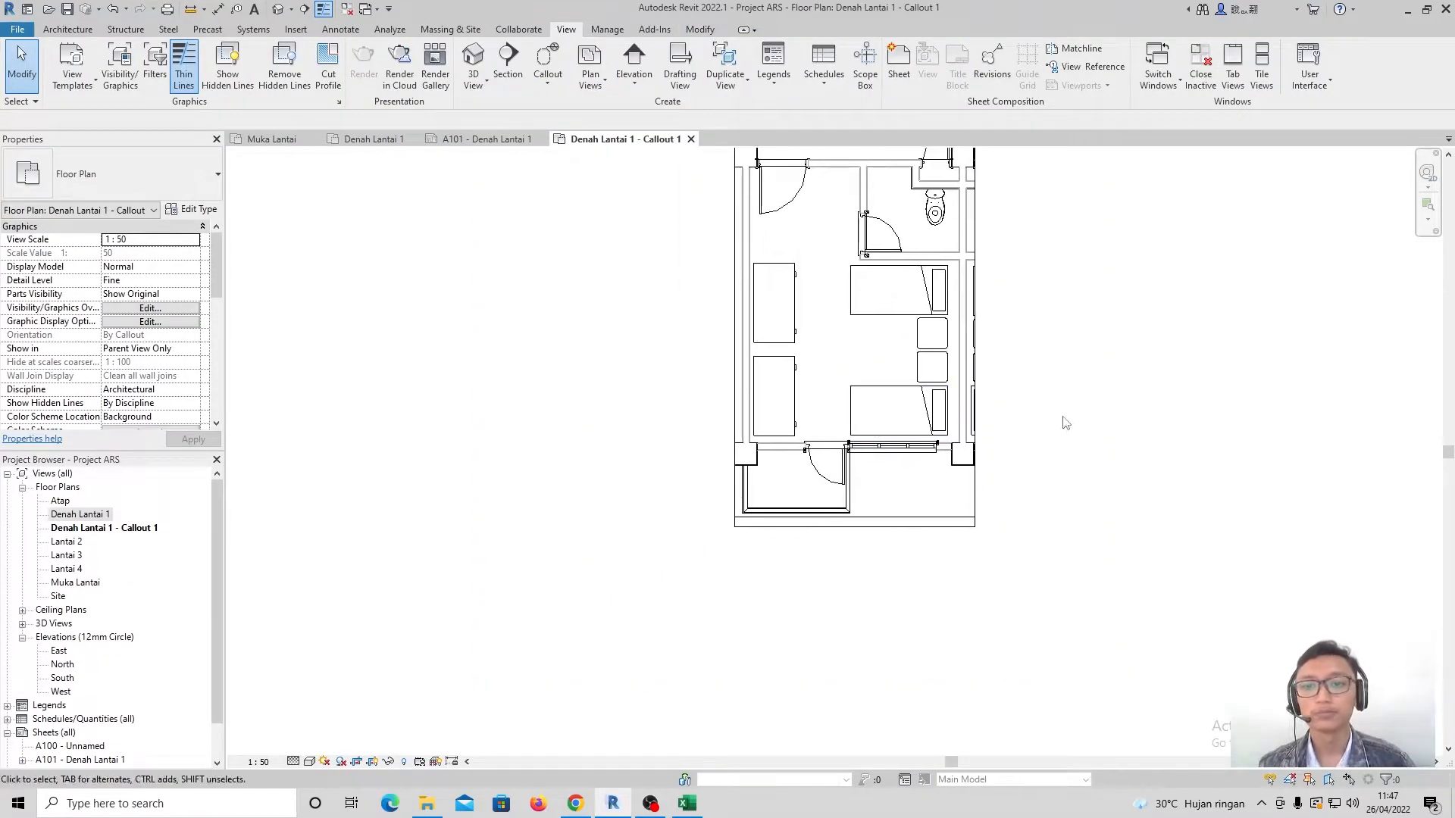
scroll(1013, 339, "up", 1)
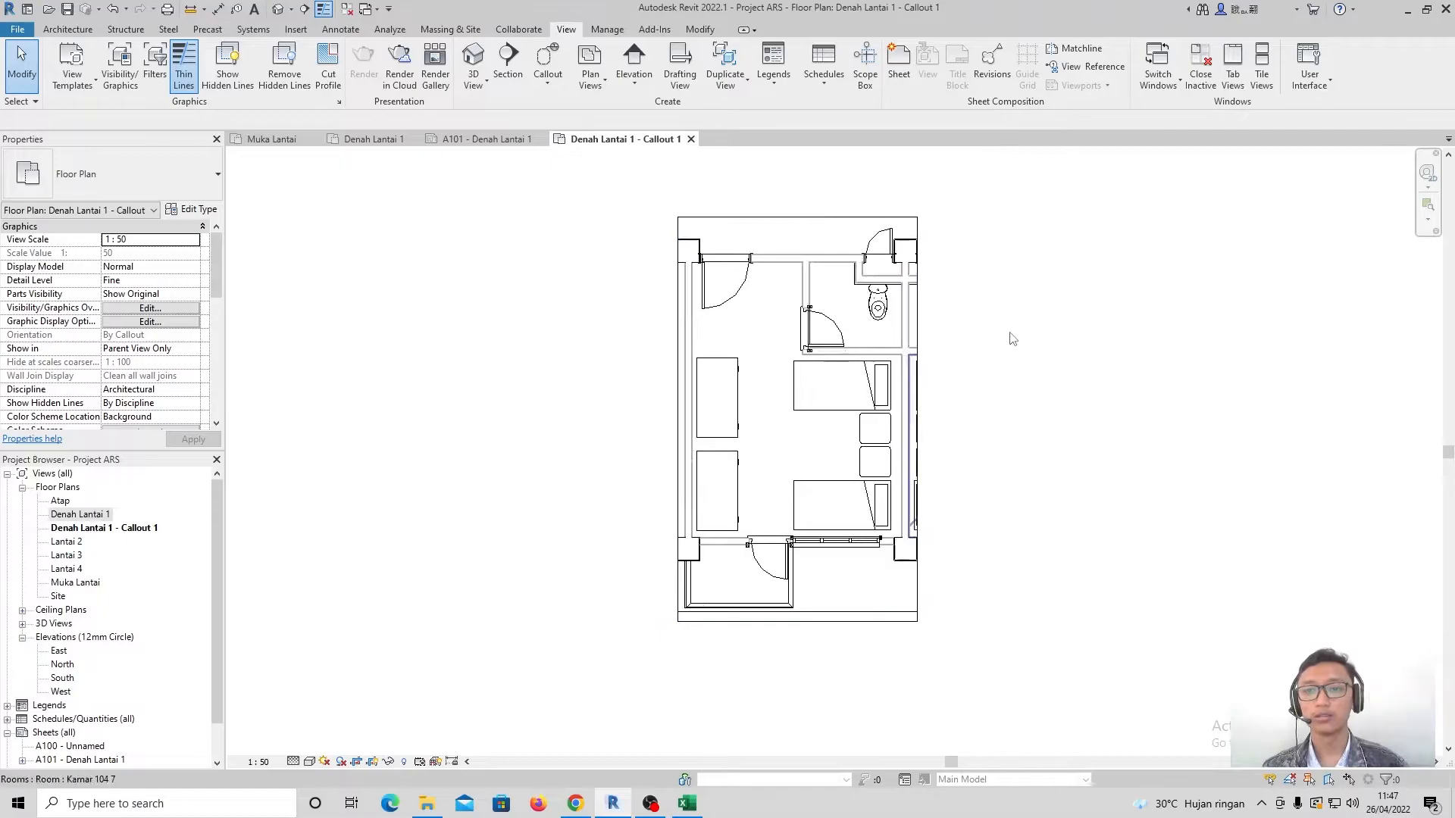
Place an aligned dimension between the room's upper and lower walls, to the right of the callout plan
scroll(836, 295, "up", 1)
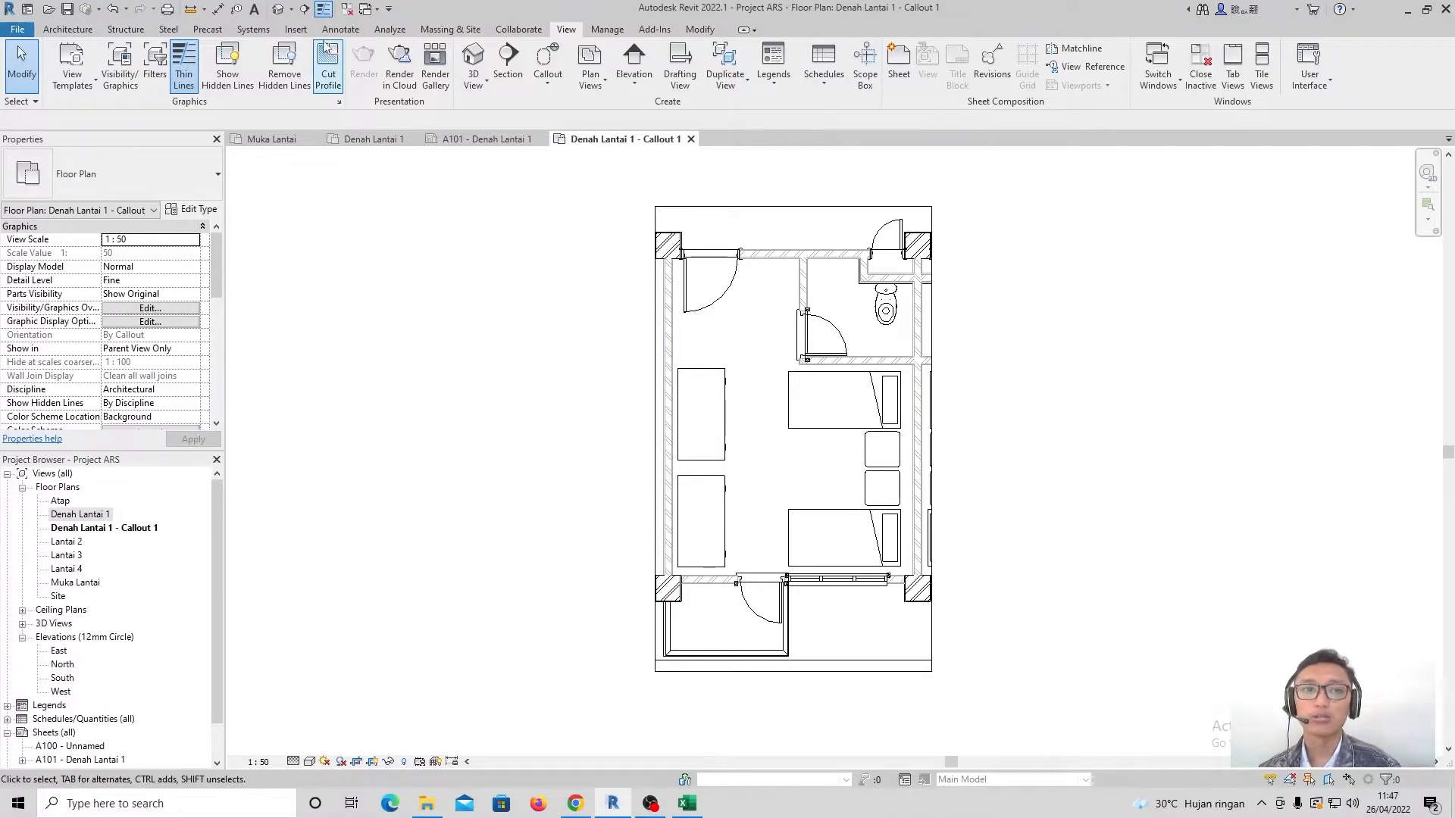
left_click(217, 9)
scroll(879, 285, "up", 3)
scroll(944, 241, "down", 2)
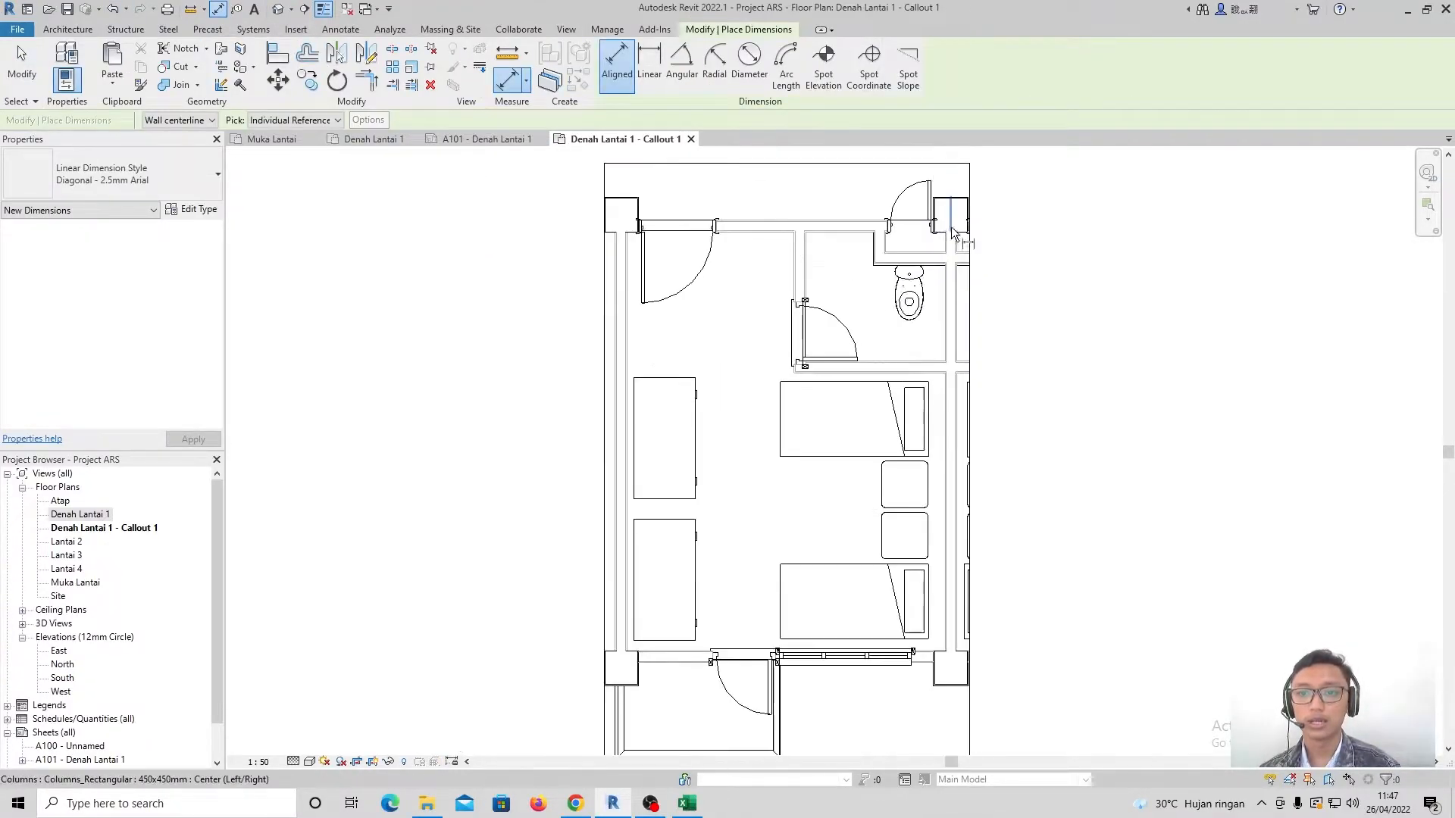
left_click(830, 225)
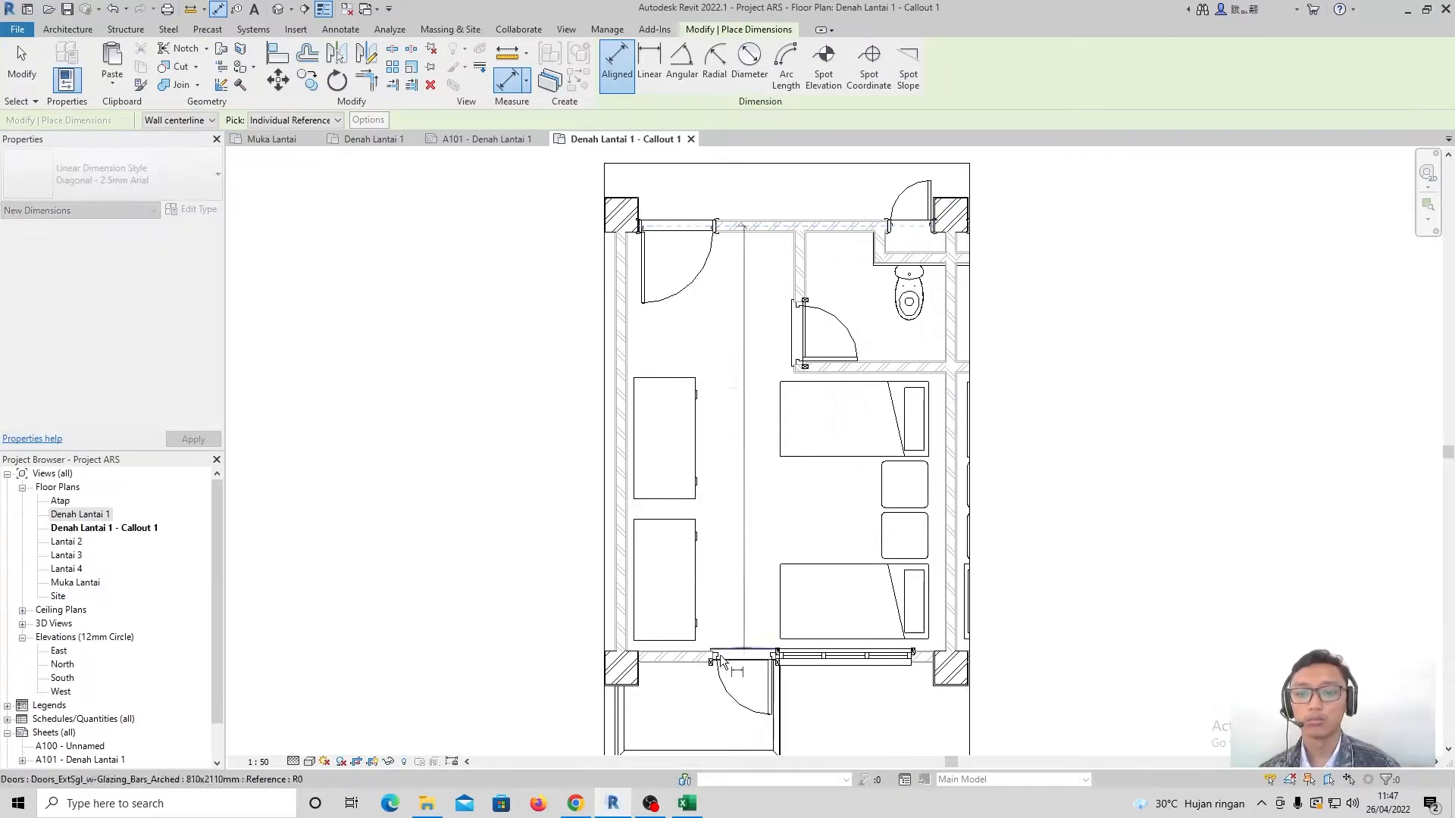
left_click(1018, 624)
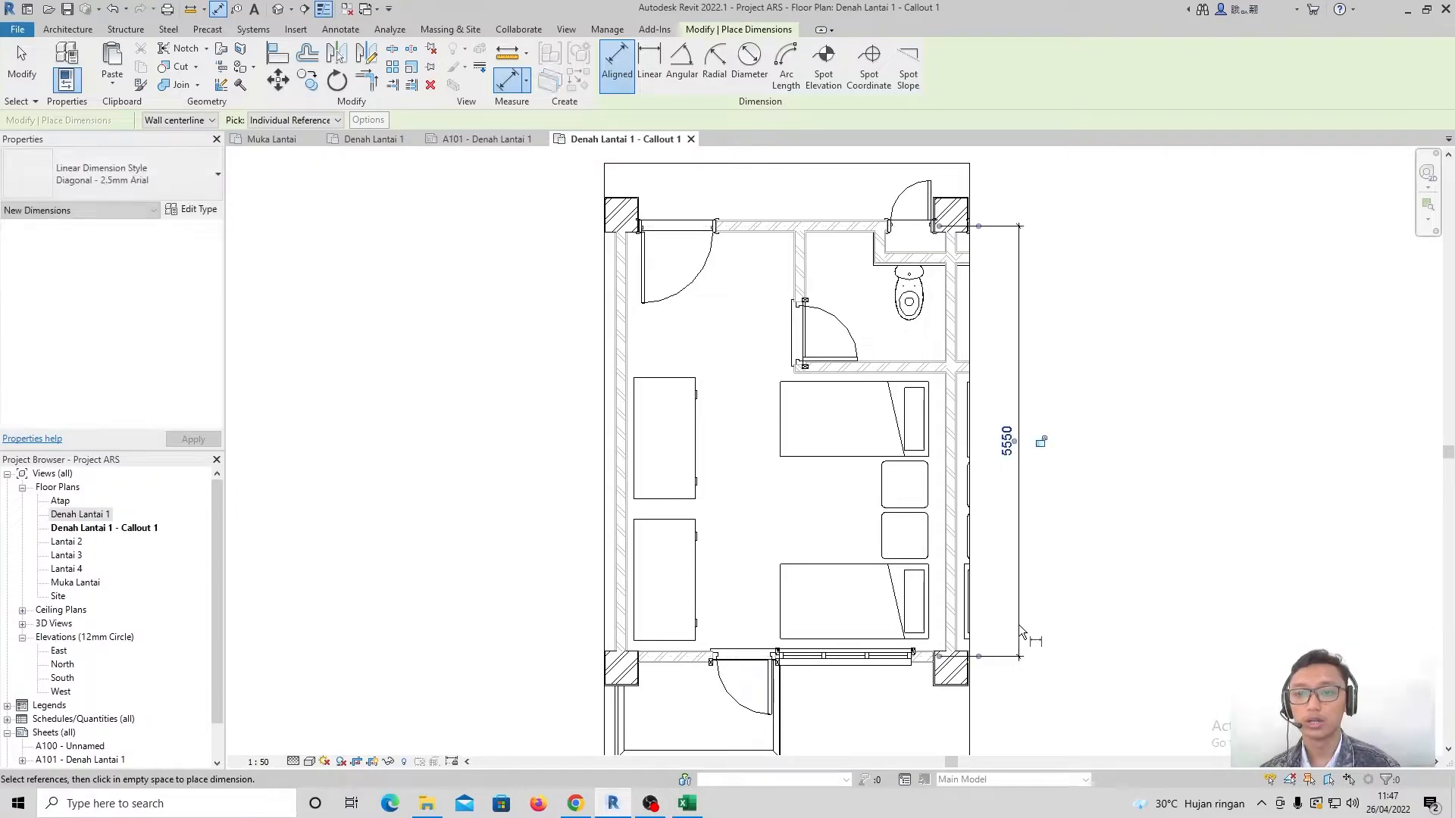
Try dimensioning from the upper wall to the bathroom's lower wall, and delete the overall vertical dimension on the right
middle_click_drag(985, 513, 970, 459)
scroll(938, 375, "up", 2)
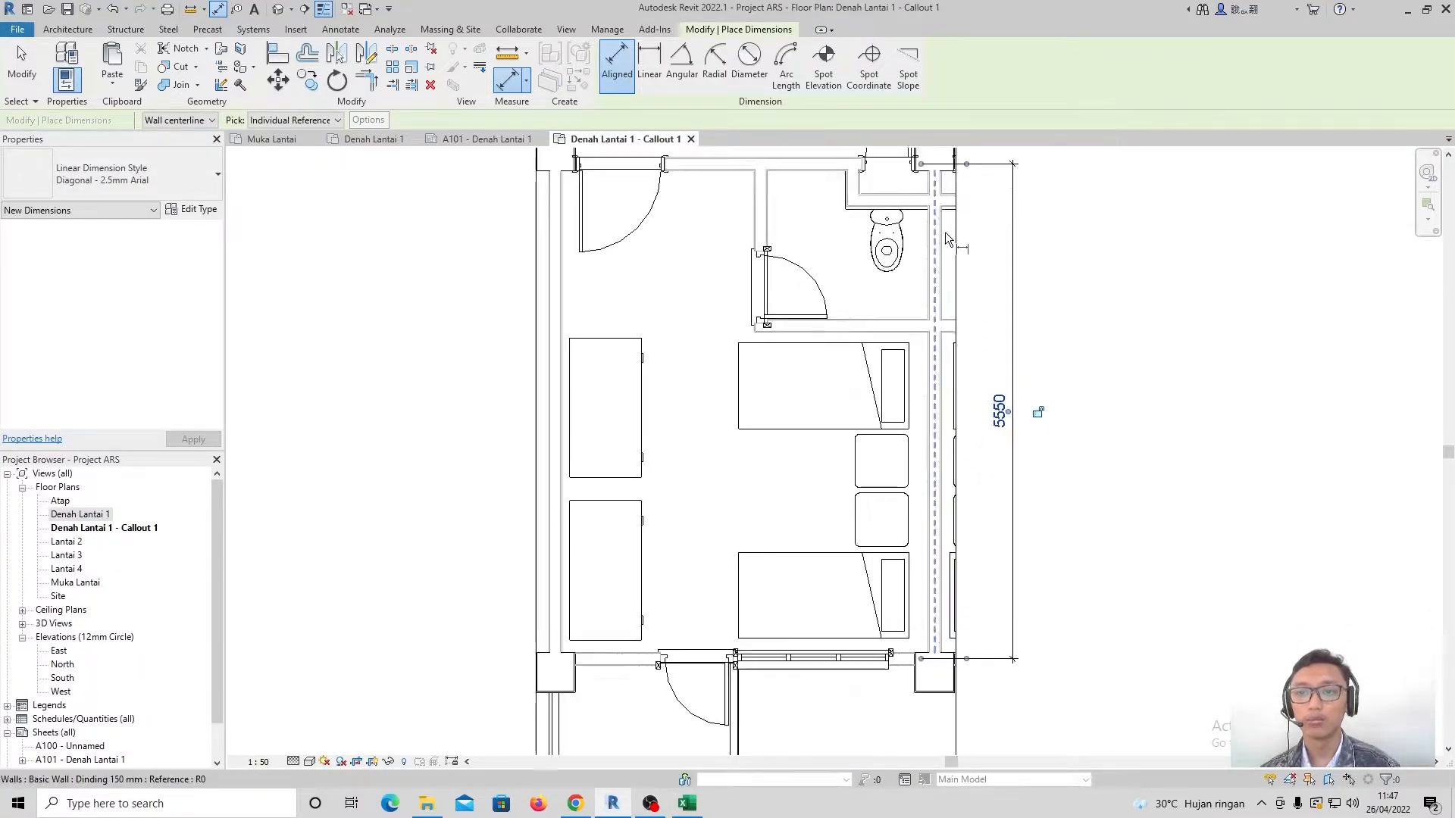
middle_click_drag(944, 230, 961, 273)
left_click(820, 220)
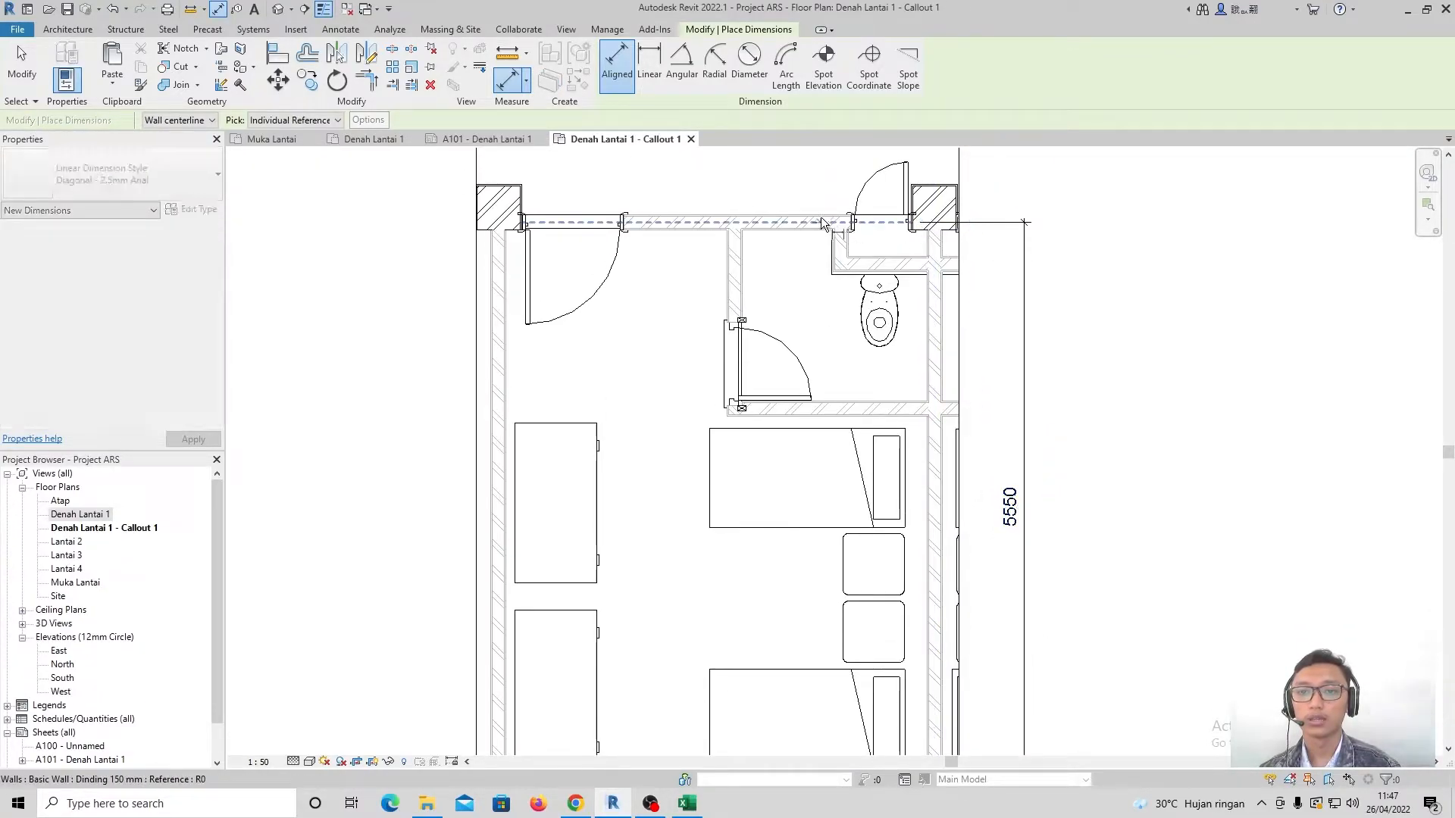
left_click(841, 406)
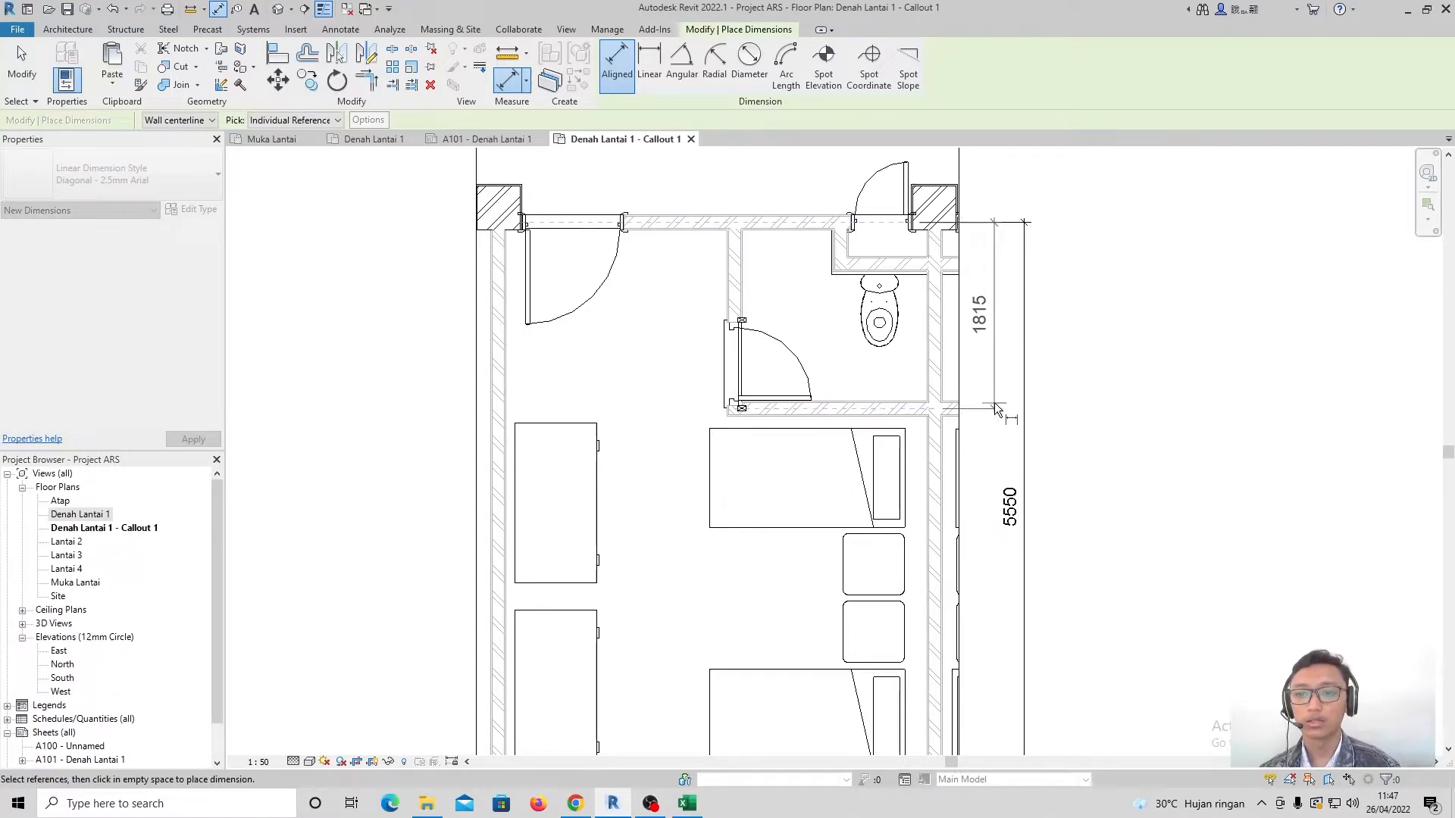
scroll(994, 402, "down", 1)
key("Escape")
key("Escape")
scroll(986, 395, "up", 1)
key("Escape")
left_click(1019, 469)
key("Delete")
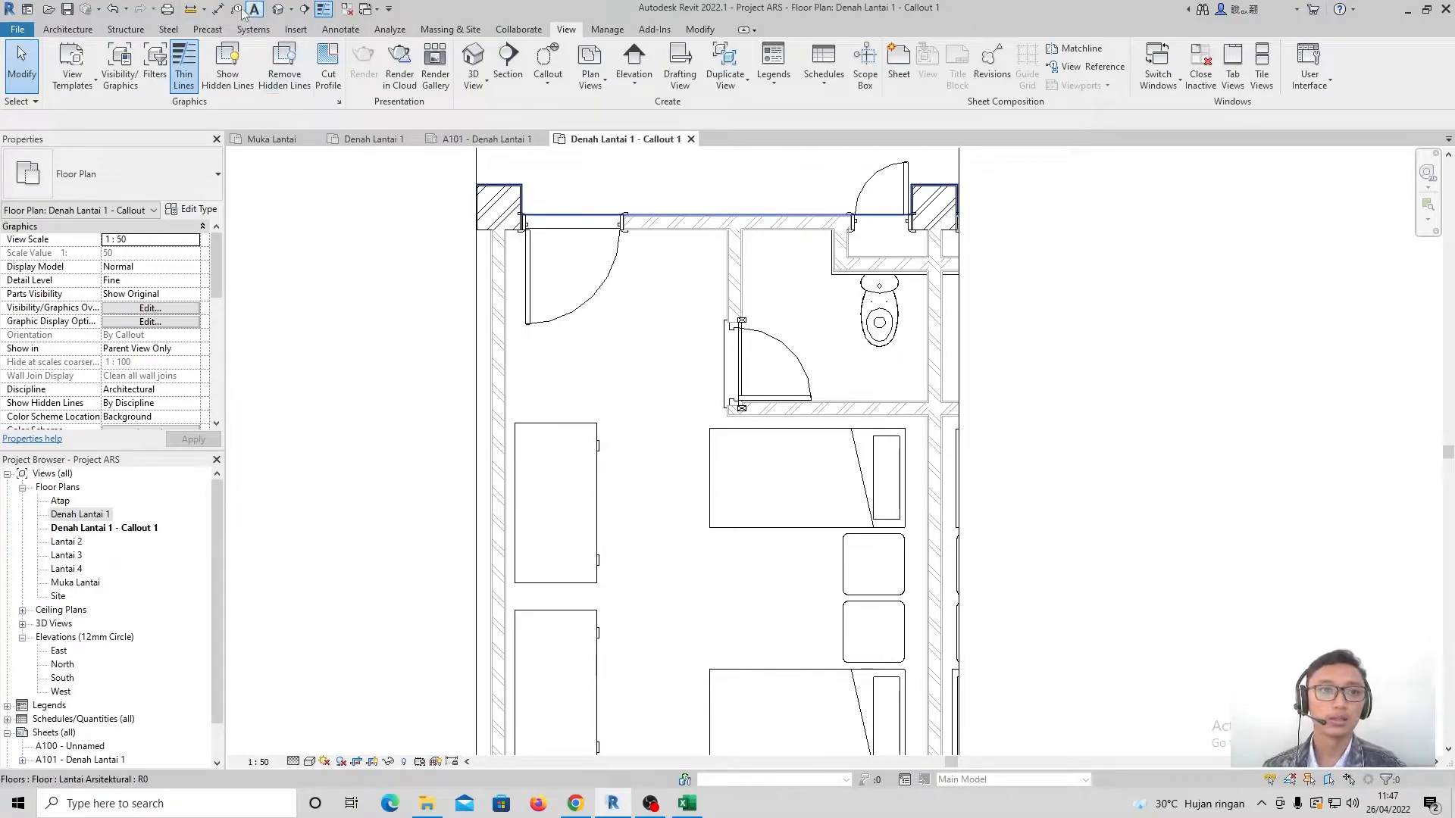
Place a chained aligned dimension through the upper wall, bathroom's lower wall and room's lower wall, right of the plan
key("d")
key("i")
left_click(817, 223)
left_click(841, 407)
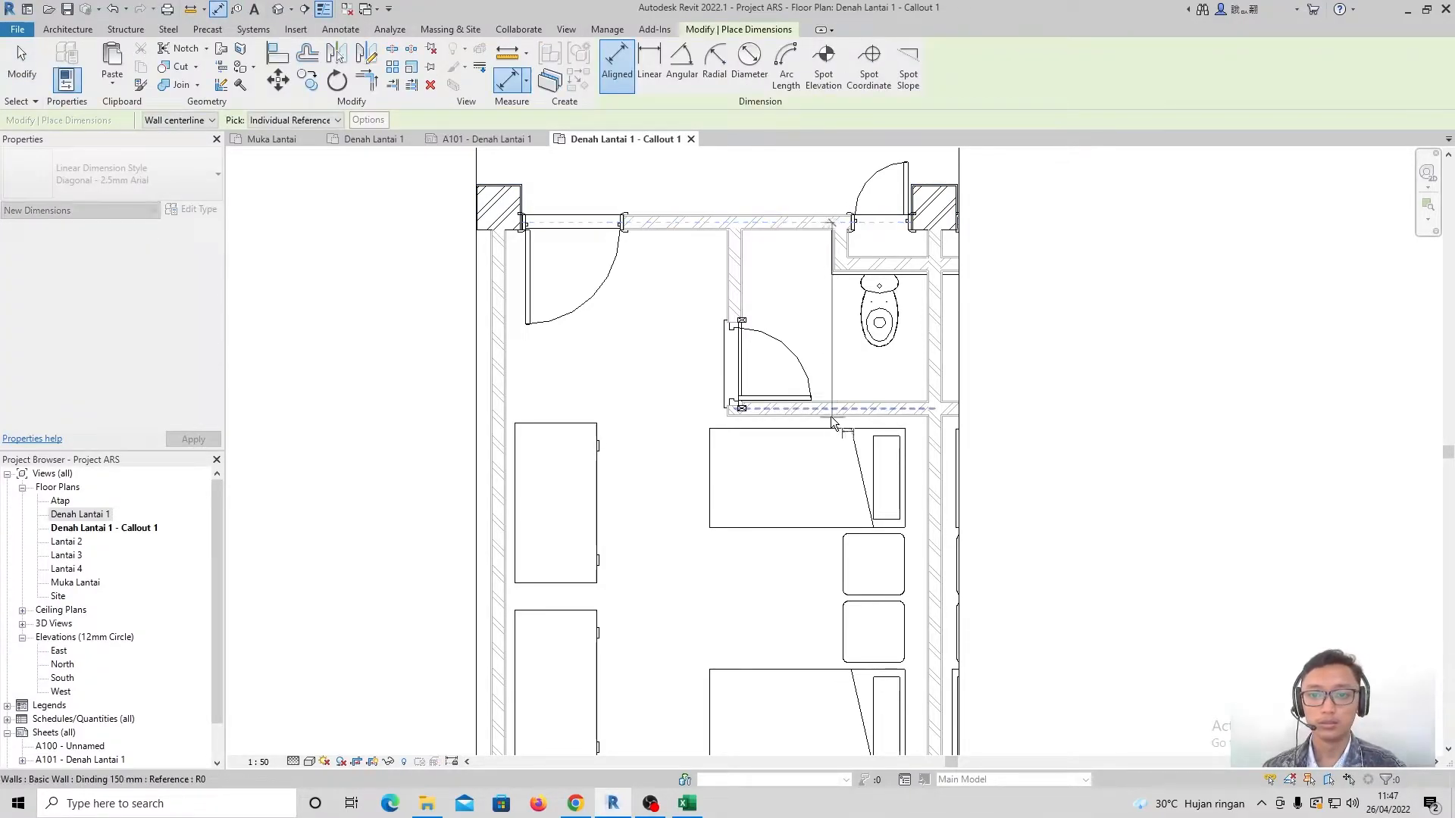
middle_click_drag(843, 447, 788, 293)
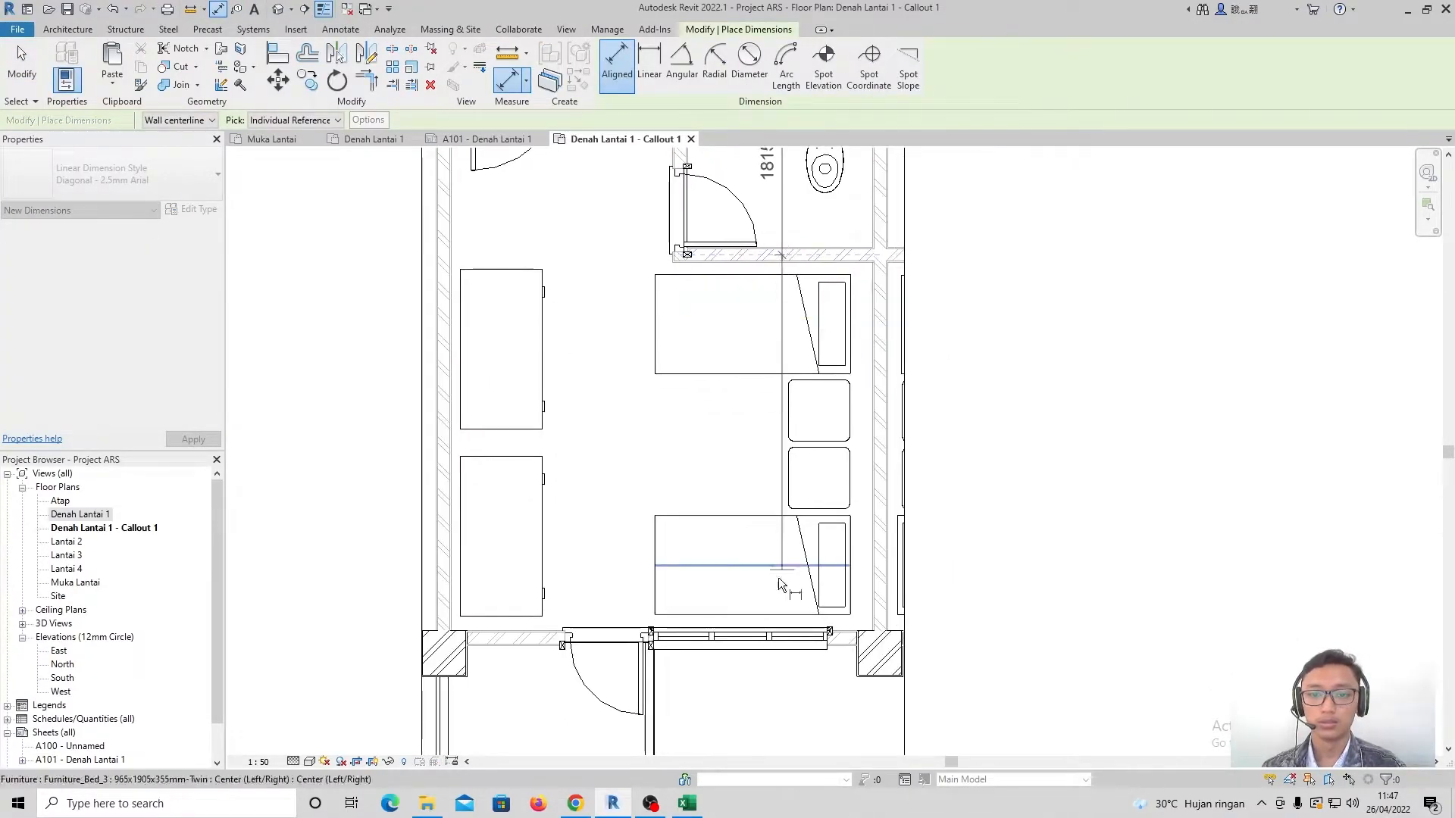
left_click(844, 638)
scroll(926, 590, "down", 1)
scroll(929, 589, "down", 1)
left_click(947, 592)
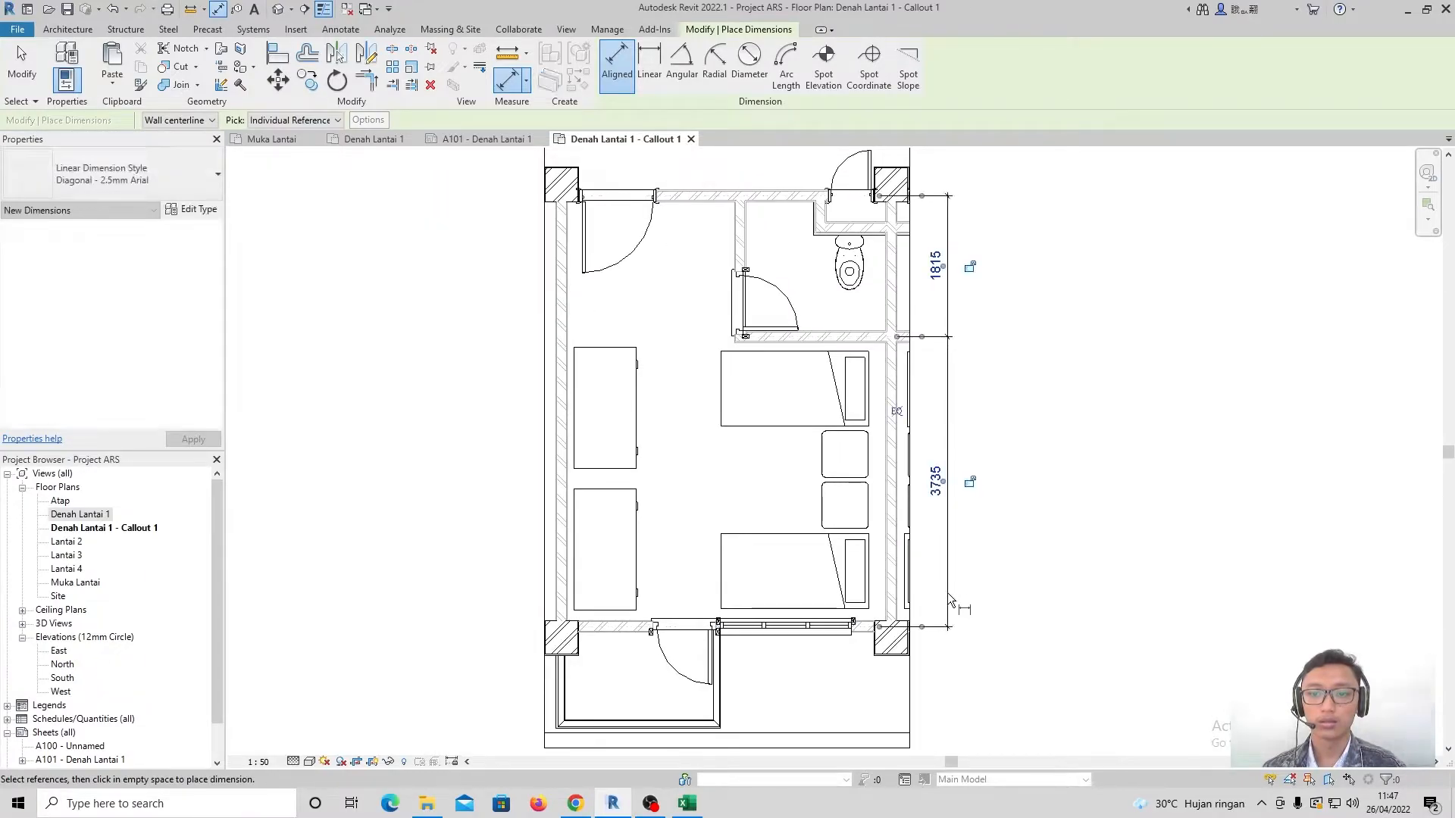
Add overall vertical dimensions between the upper and lower walls, one outside the right-hand chain and one left of the plan
left_click(754, 193)
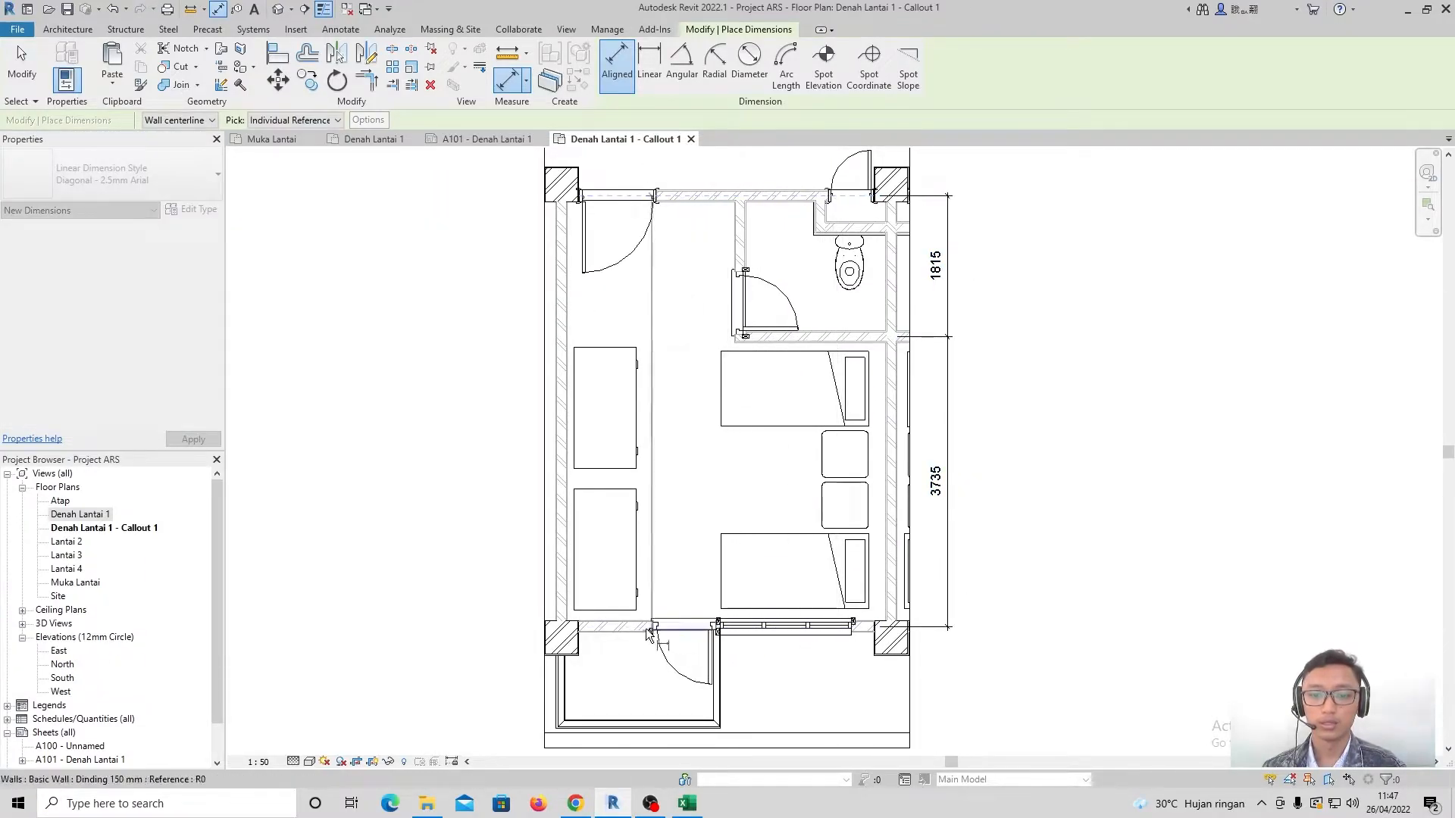
left_click(718, 631)
left_click(993, 631)
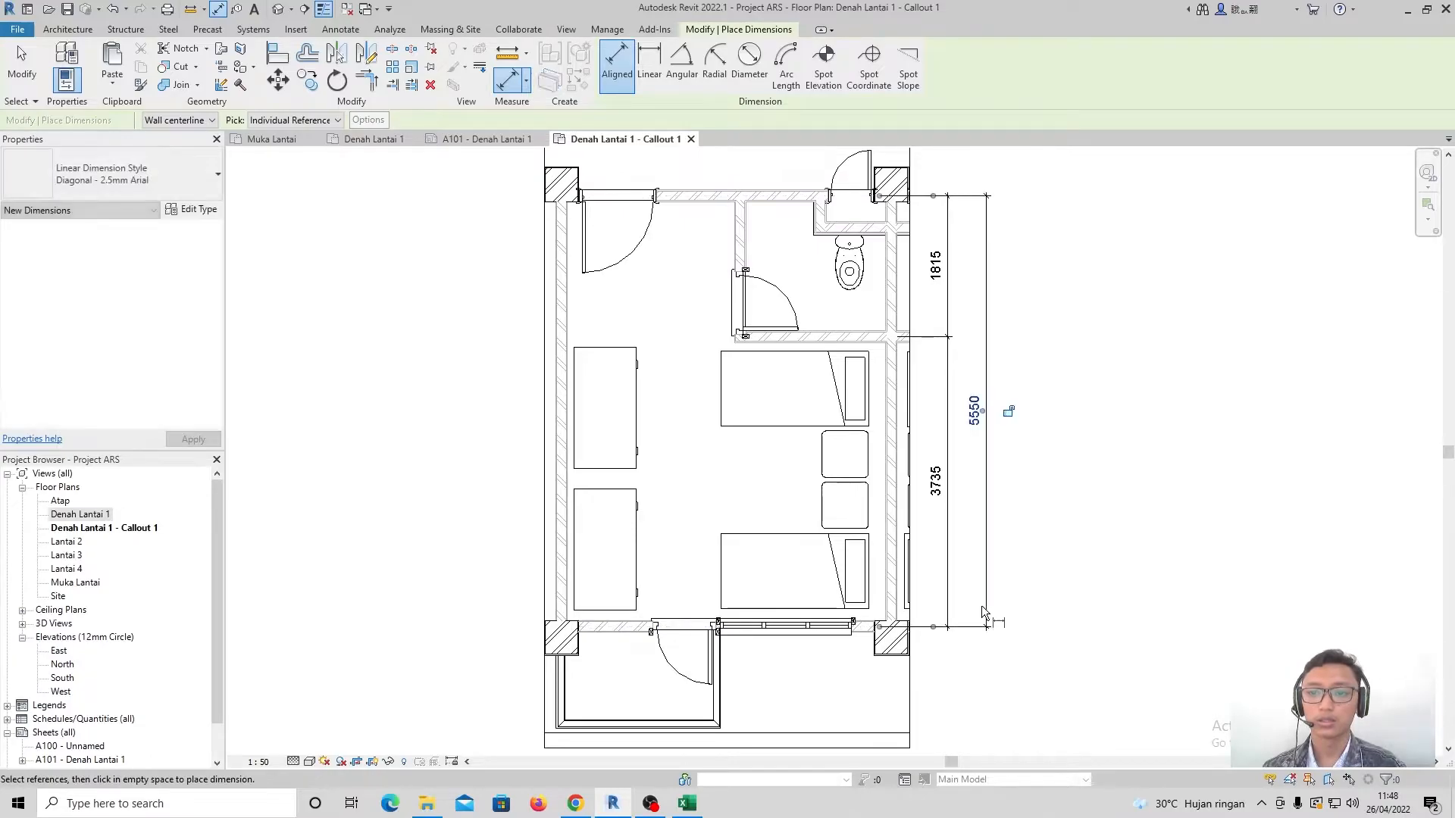
middle_click_drag(755, 350, 762, 352)
left_click(663, 199)
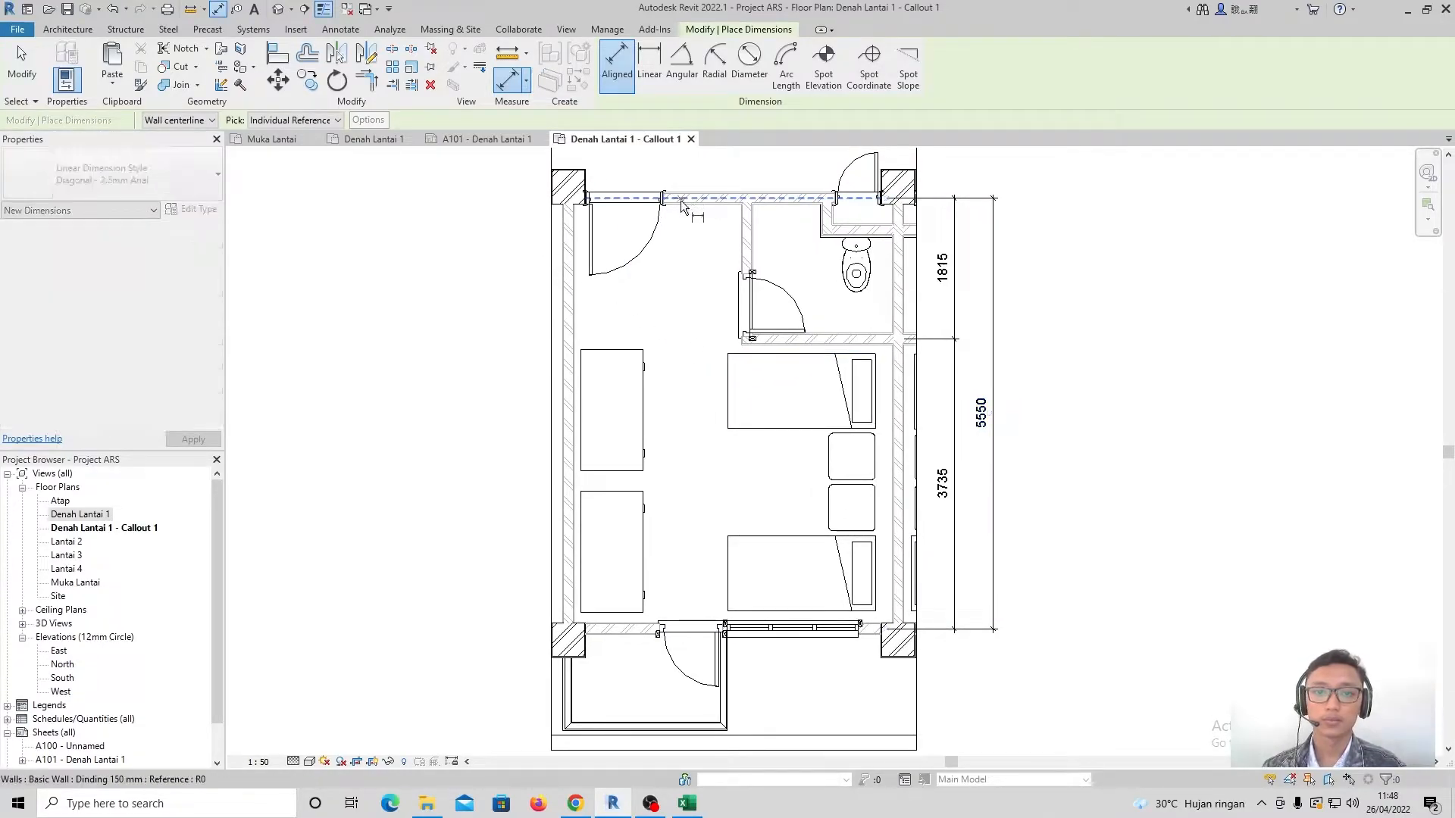
left_click(653, 629)
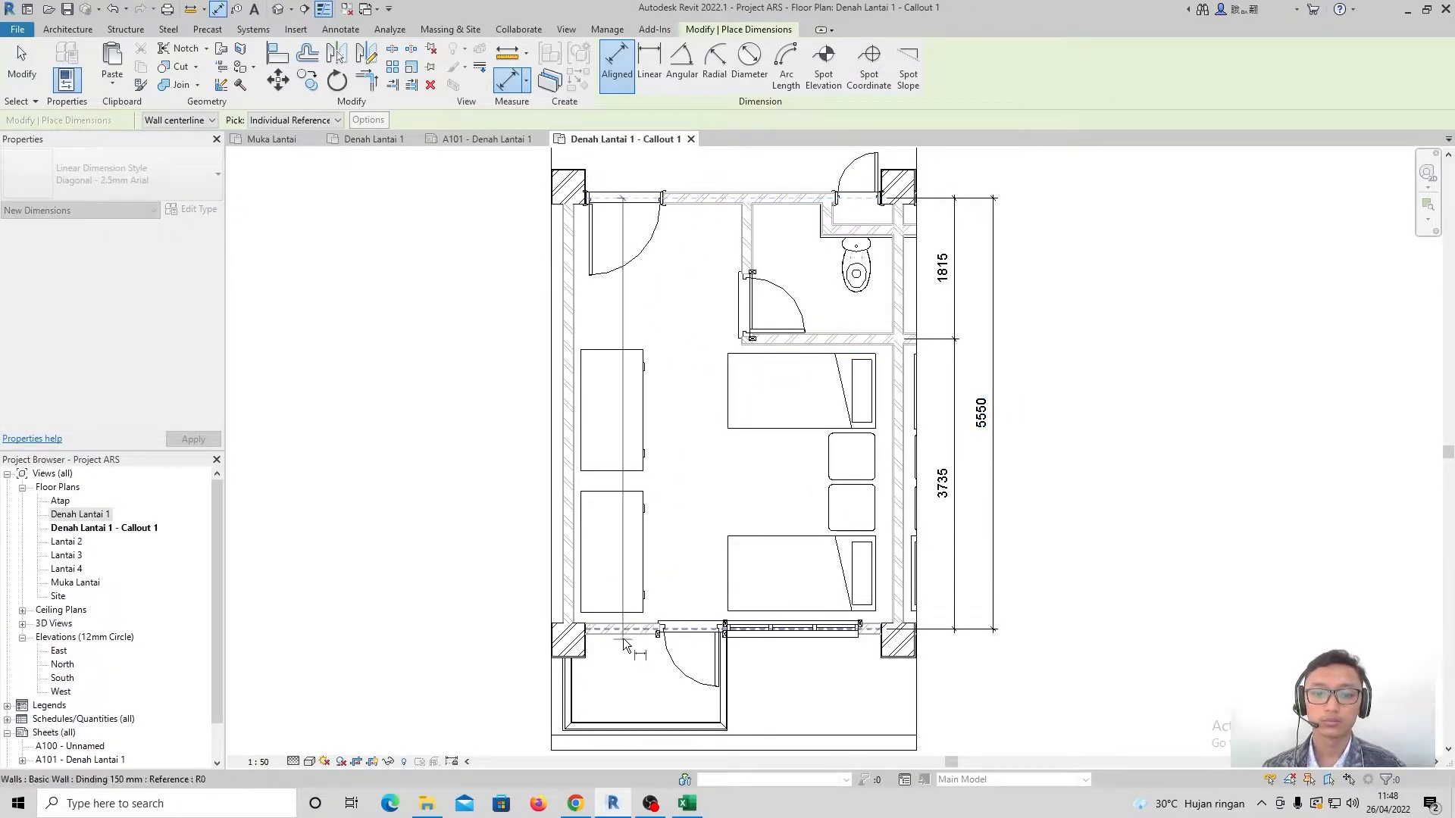
left_click(520, 601)
Place a chained aligned dimension from the left wall through the balcony's right edge to the right wall, below the plan
scroll(716, 481, "up", 4)
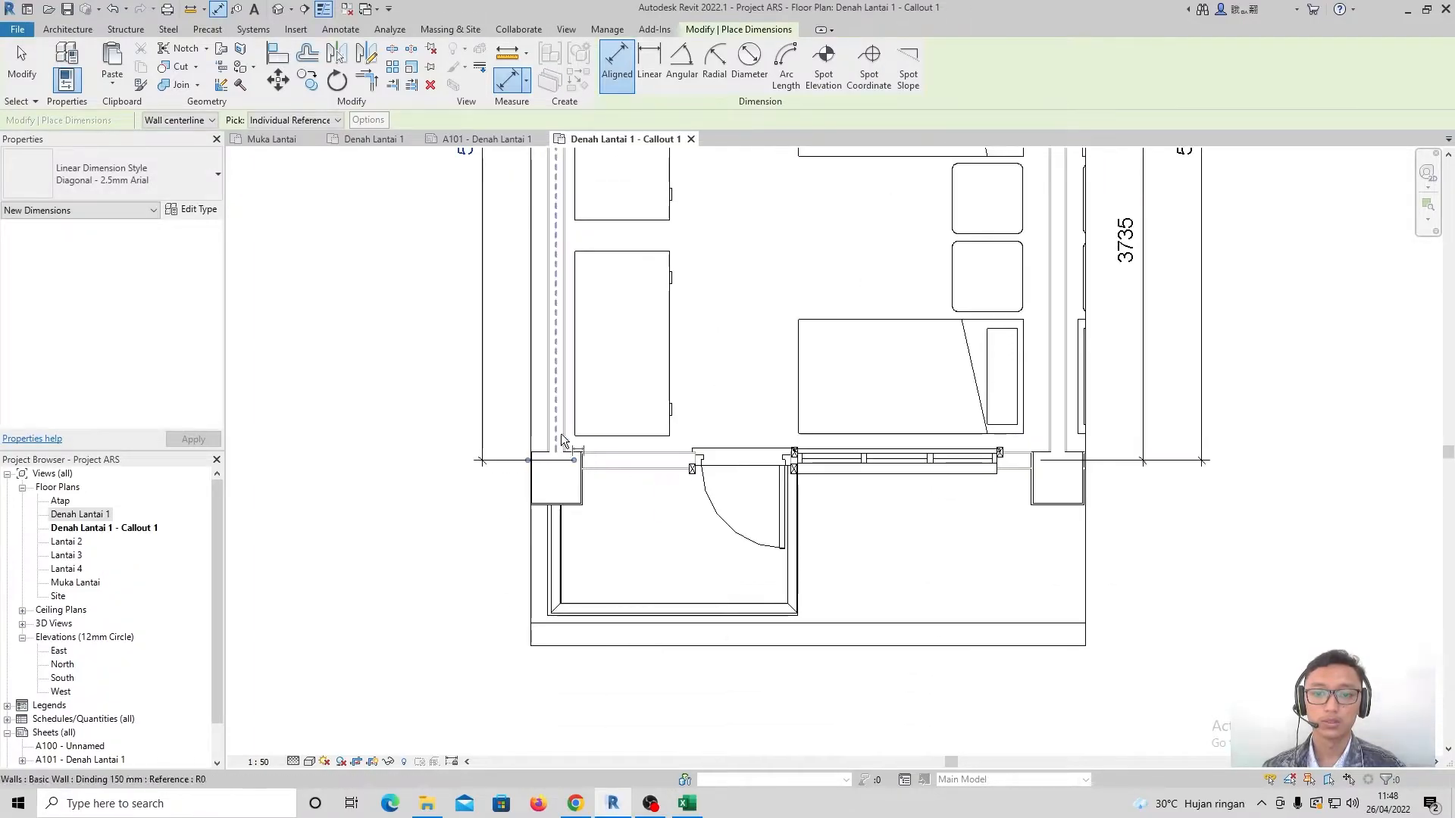
scroll(657, 435, "down", 3)
scroll(795, 523, "up", 4)
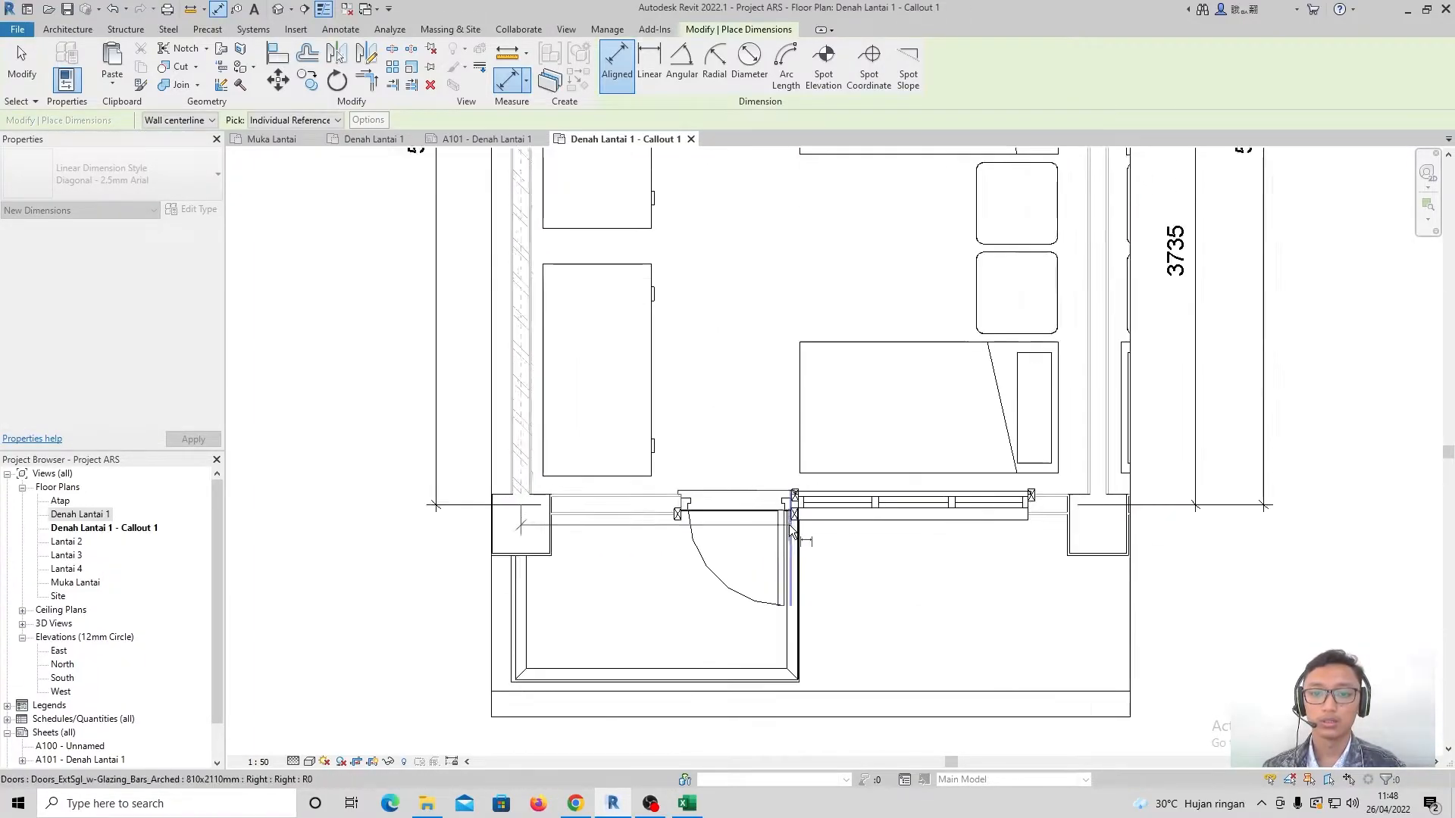
scroll(797, 529, "up", 3)
left_click(799, 544)
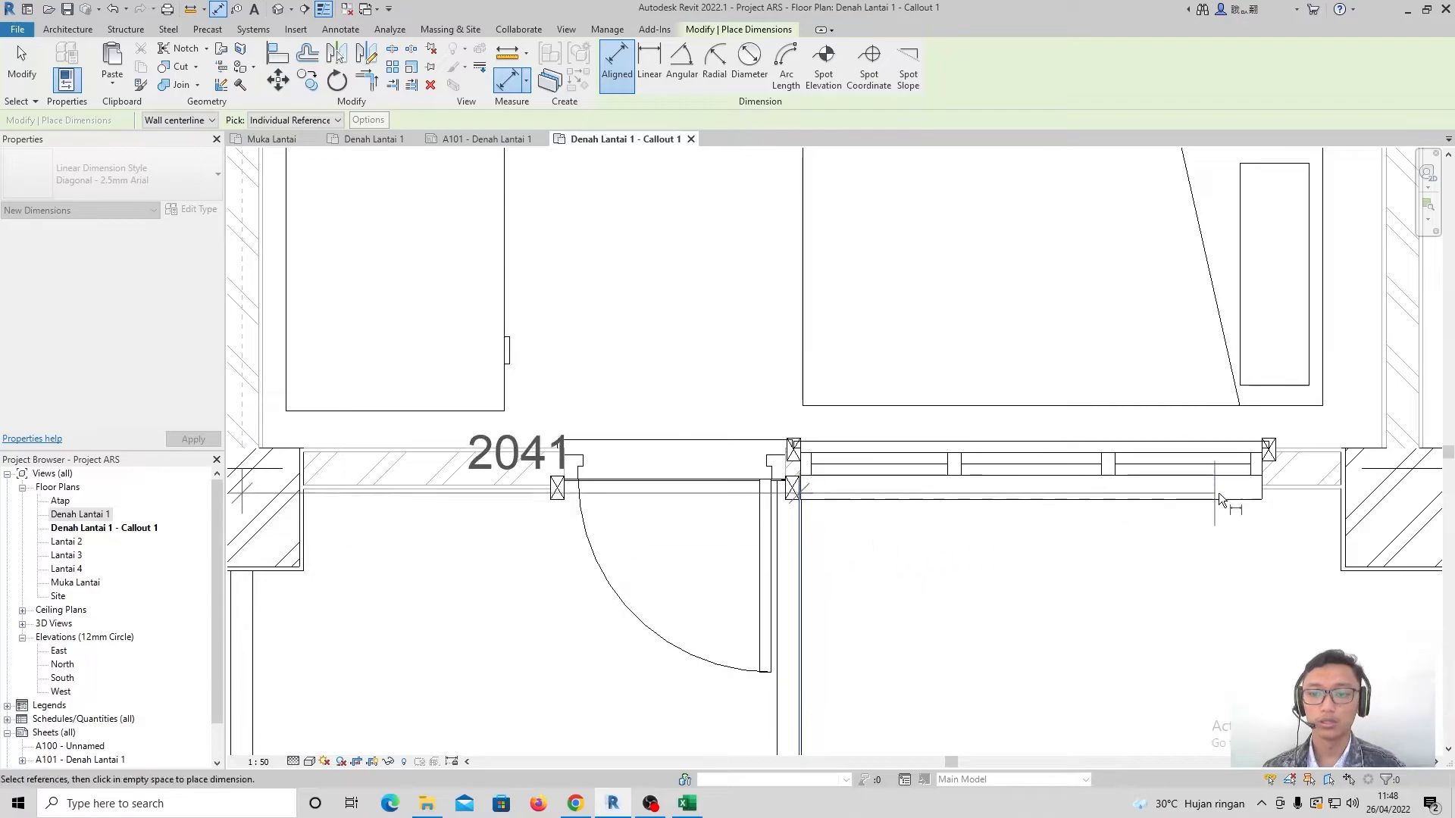
left_click(1411, 437)
scroll(1166, 574, "down", 3)
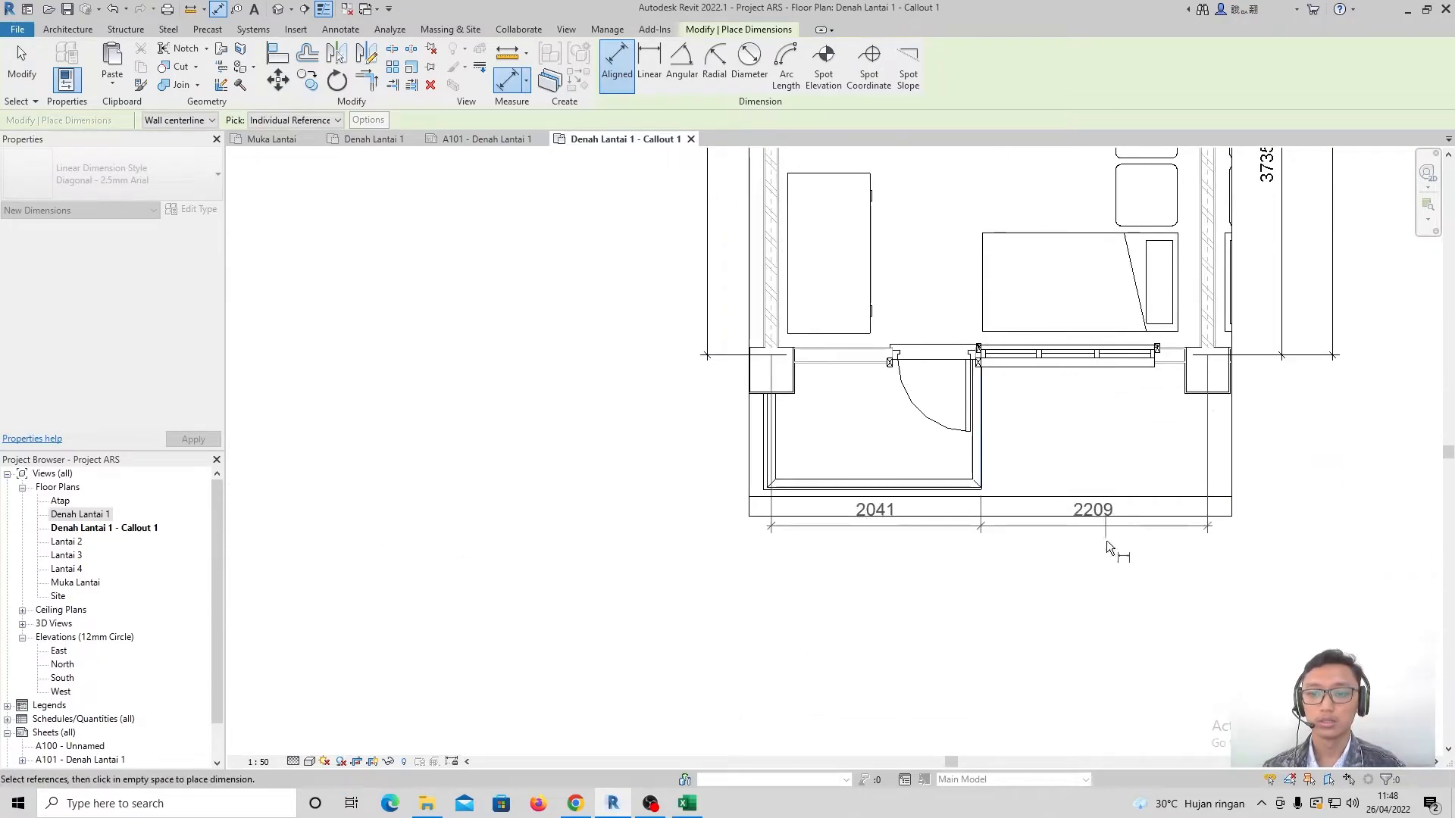
left_click(1152, 557)
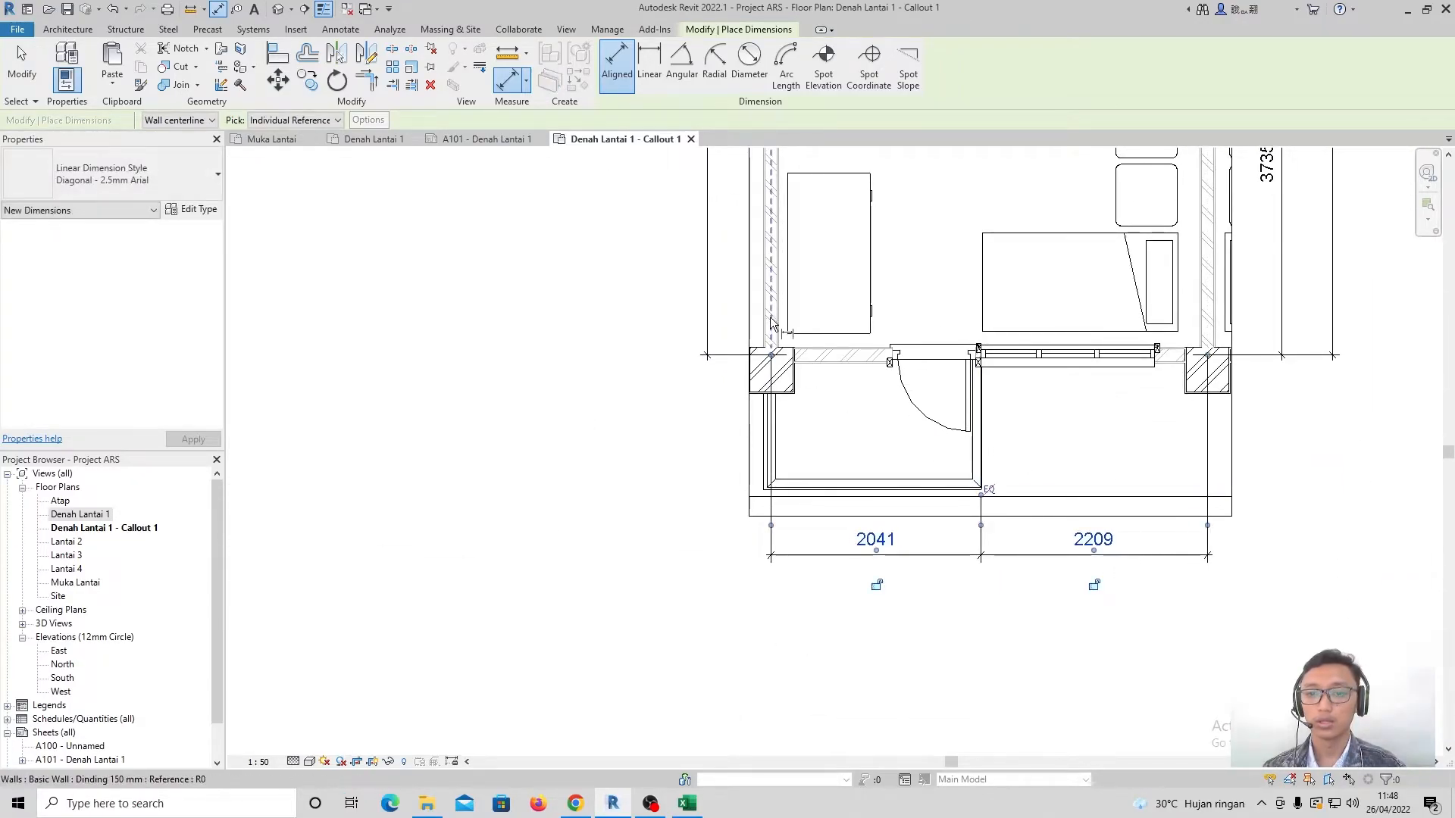
Add an overall width dimension between the left and right walls beneath the lower dimension chain
left_click(771, 472)
left_click(1207, 473)
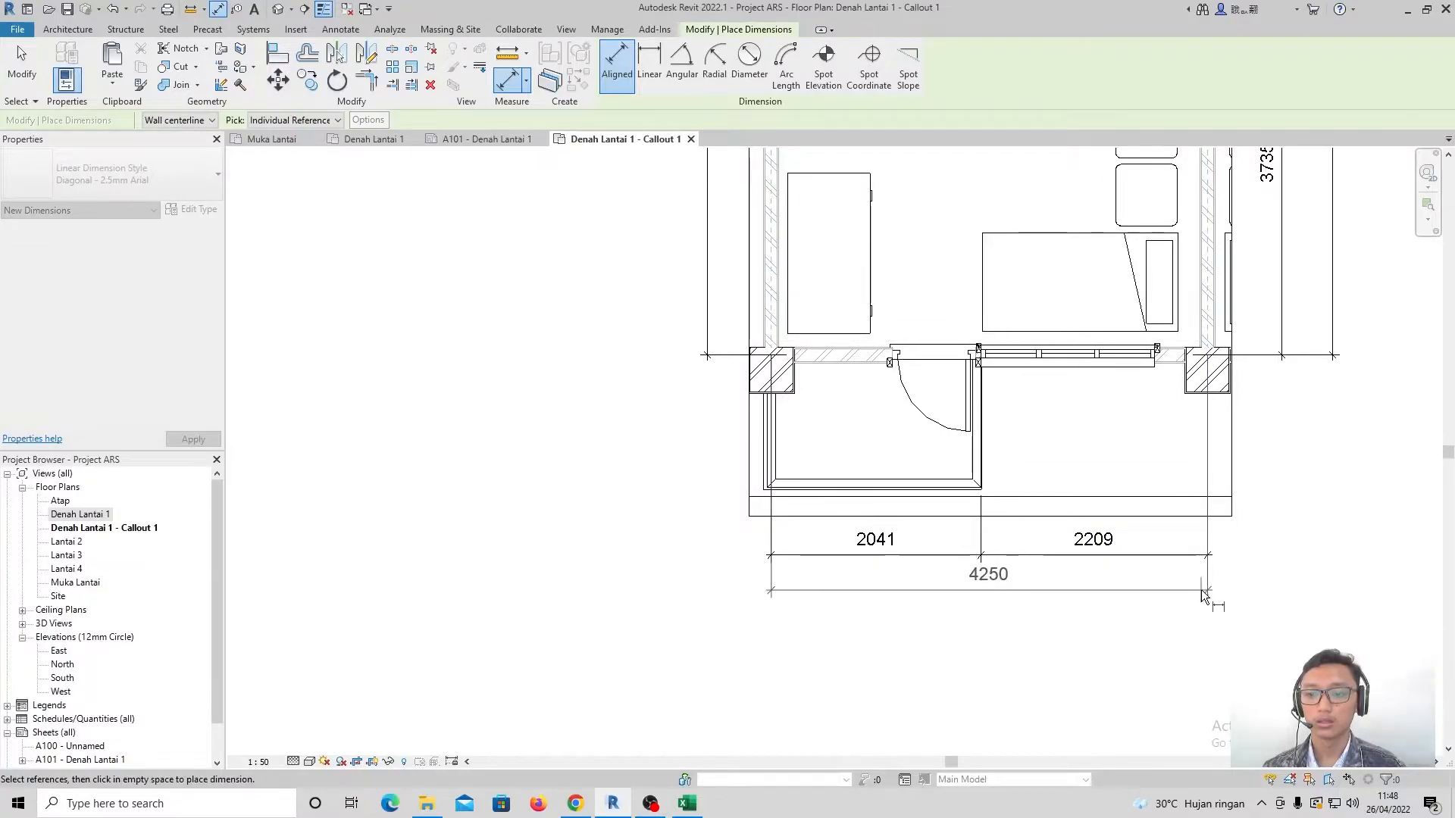
left_click(1202, 590)
Place a chained aligned dimension above the plan through the left wall, bathroom wall, shaft wall and right wall
scroll(1159, 487, "down", 3)
scroll(943, 431, "up", 6)
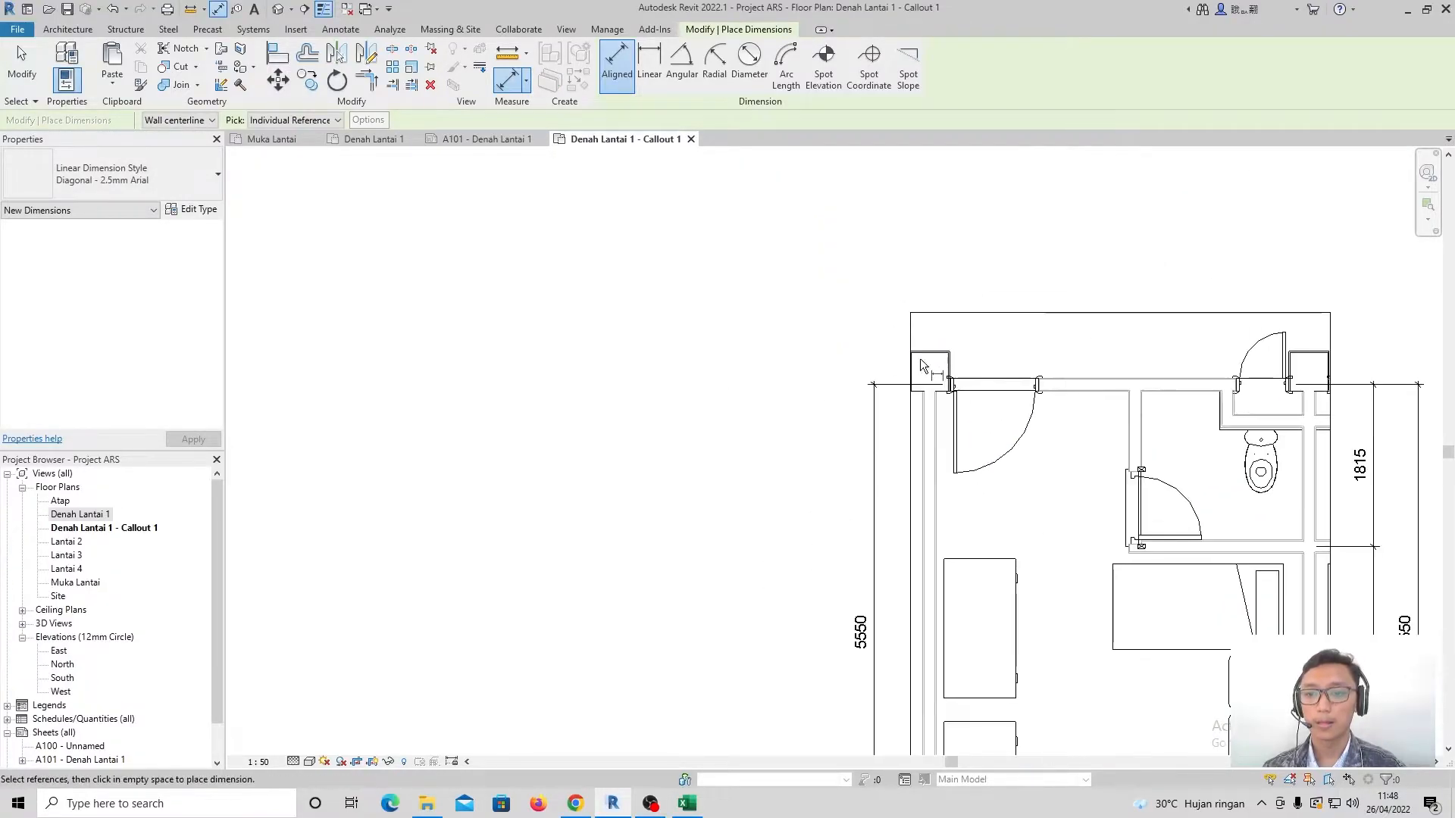
left_click(937, 432)
scroll(937, 432, "down", 2)
left_click(1092, 422)
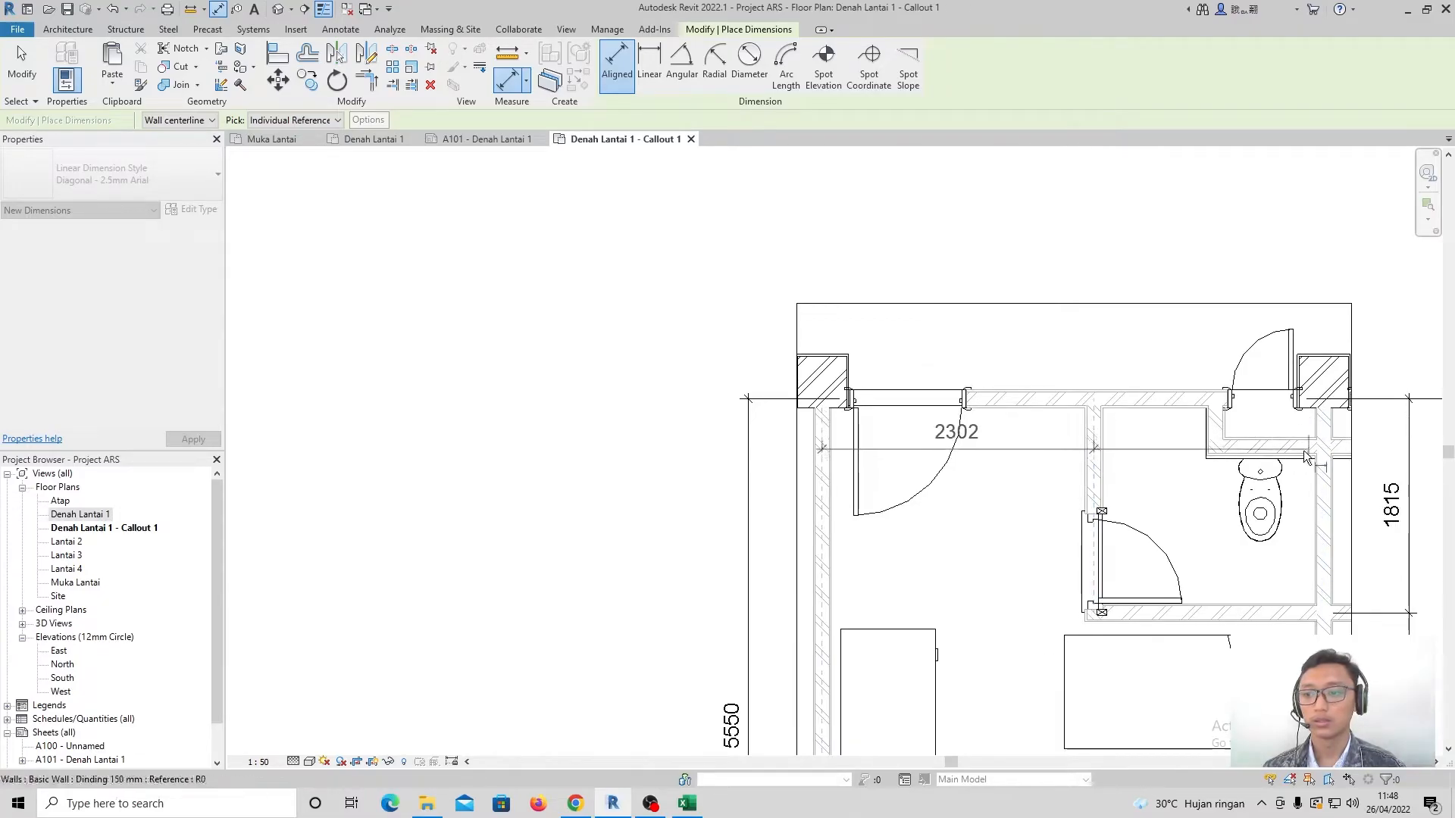
left_click(1213, 435)
left_click(1324, 432)
left_click(1300, 278)
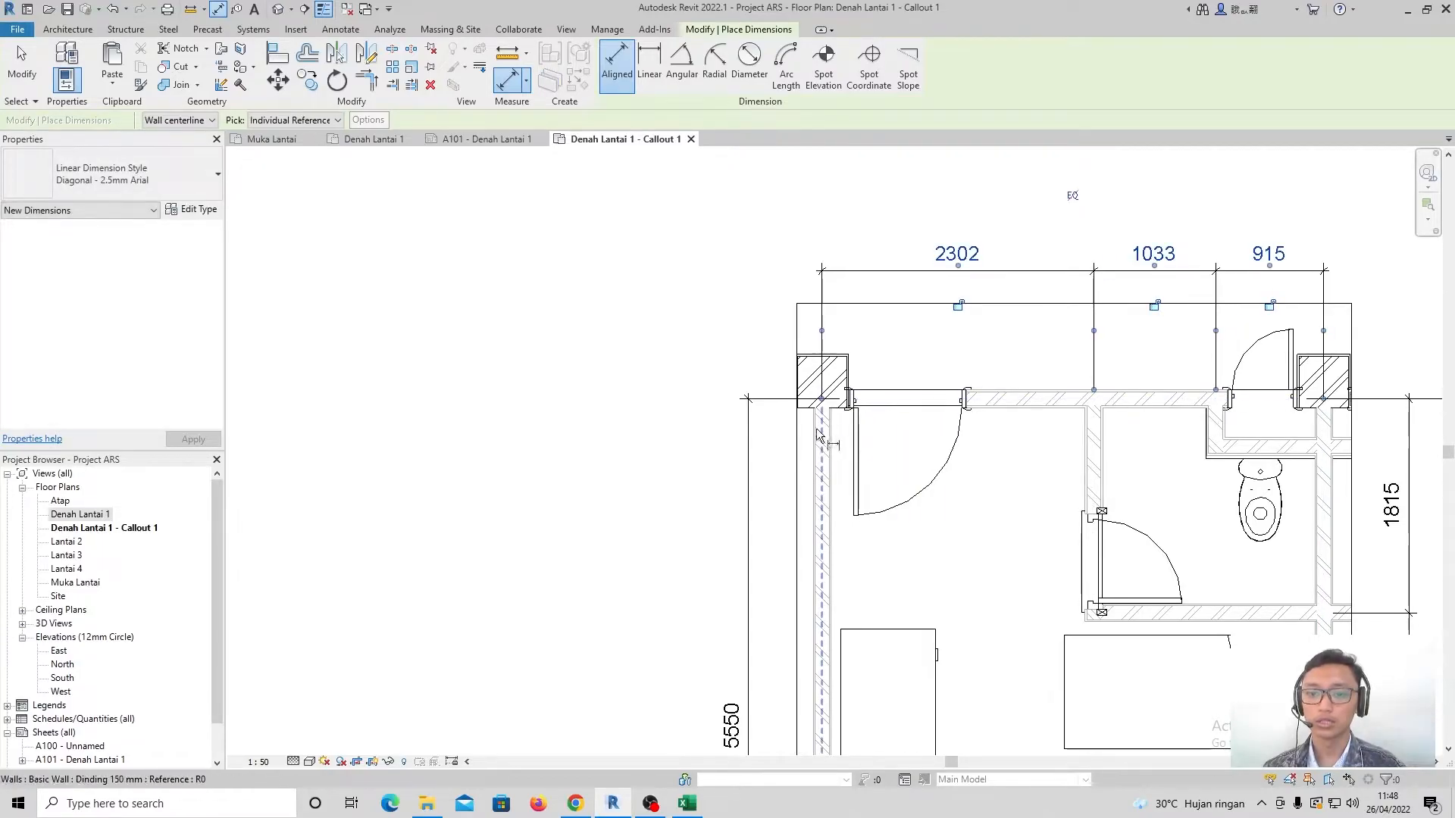
Add an overall width dimension between the left and right walls above the upper chain and finish dimensioning
left_click(1330, 432)
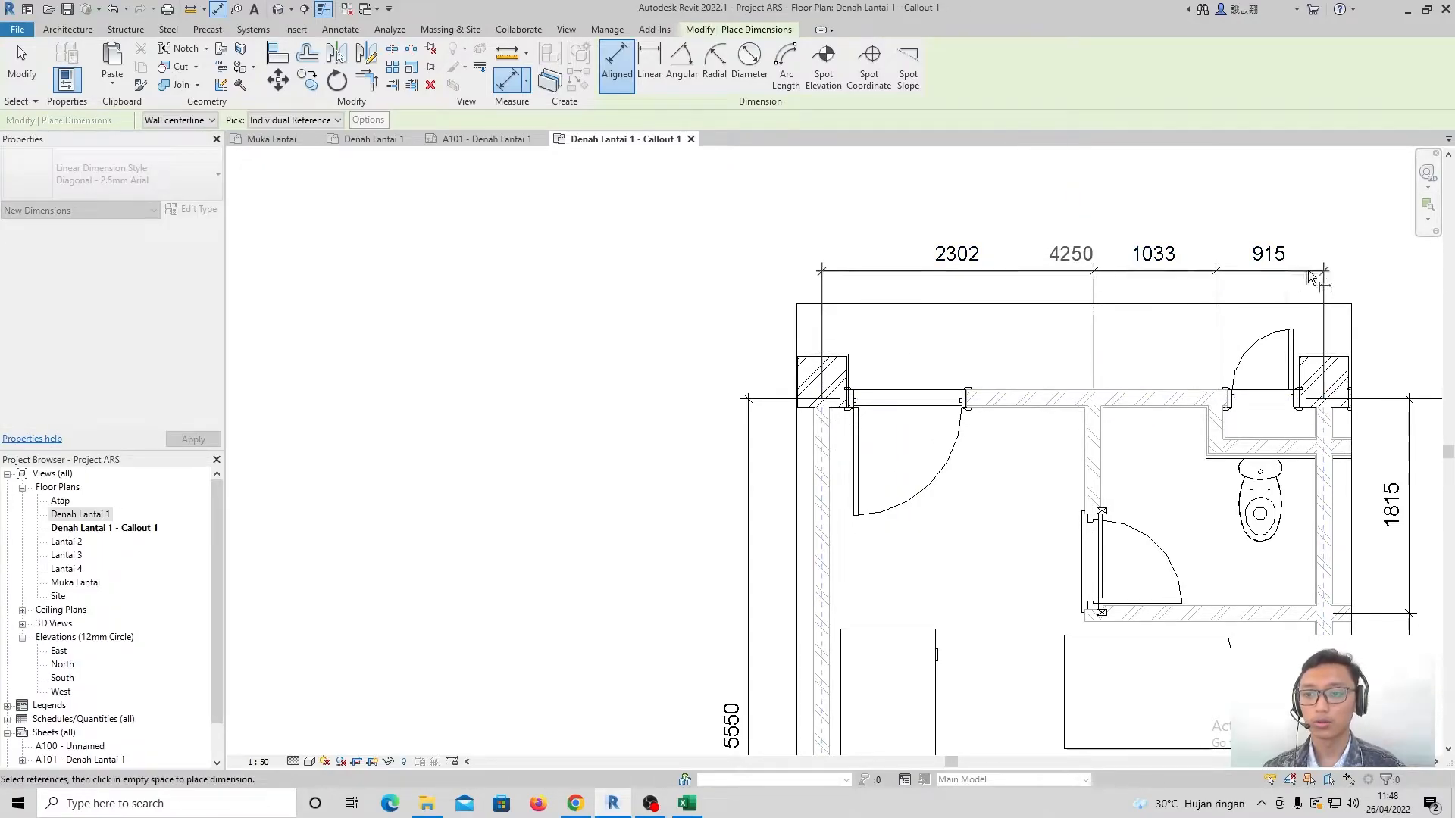
left_click(1308, 222)
scroll(1051, 363, "down", 1)
middle_click_drag(1051, 364, 1042, 357)
scroll(1042, 357, "down", 5)
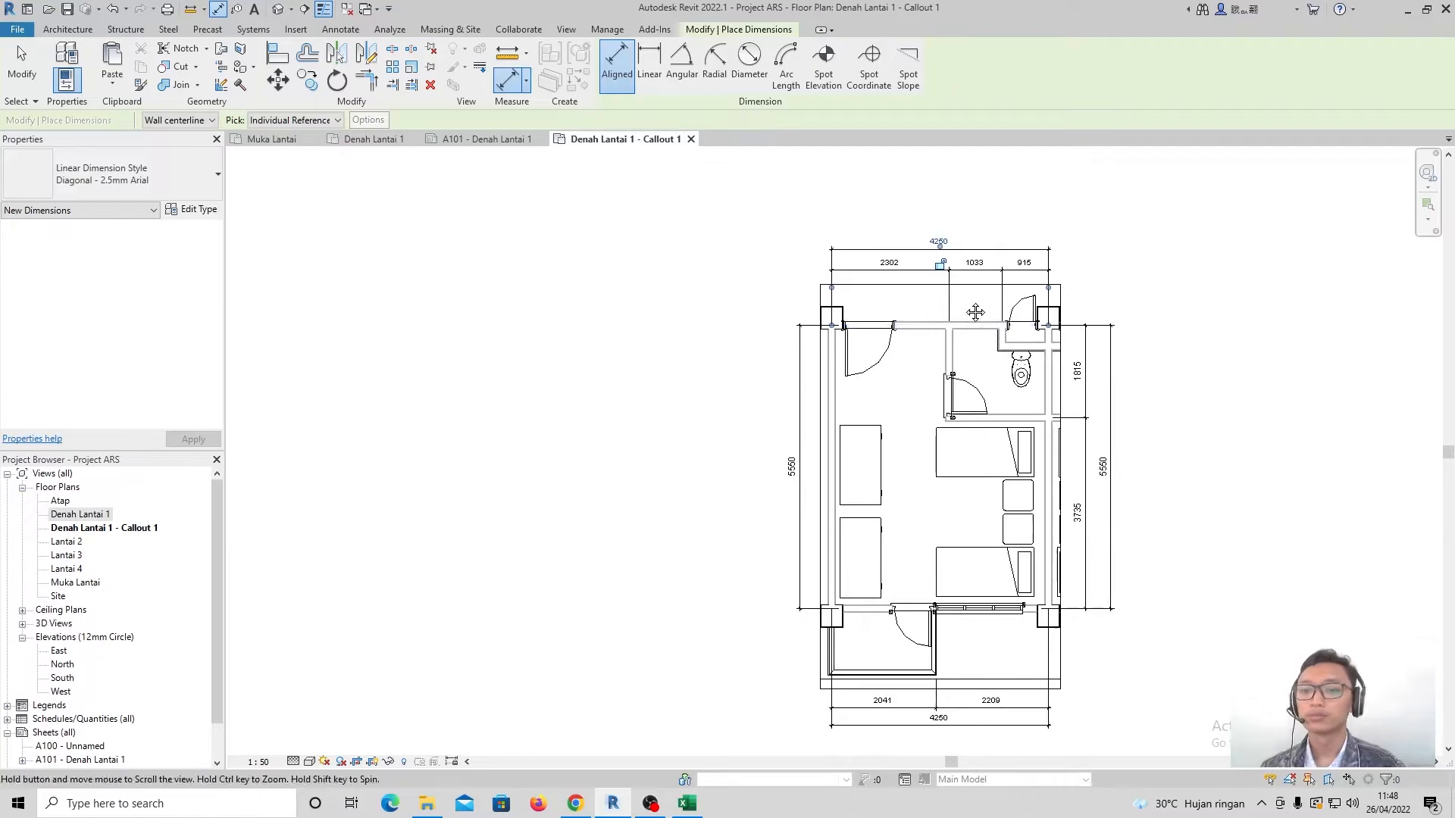
key("Escape")
key("Escape")
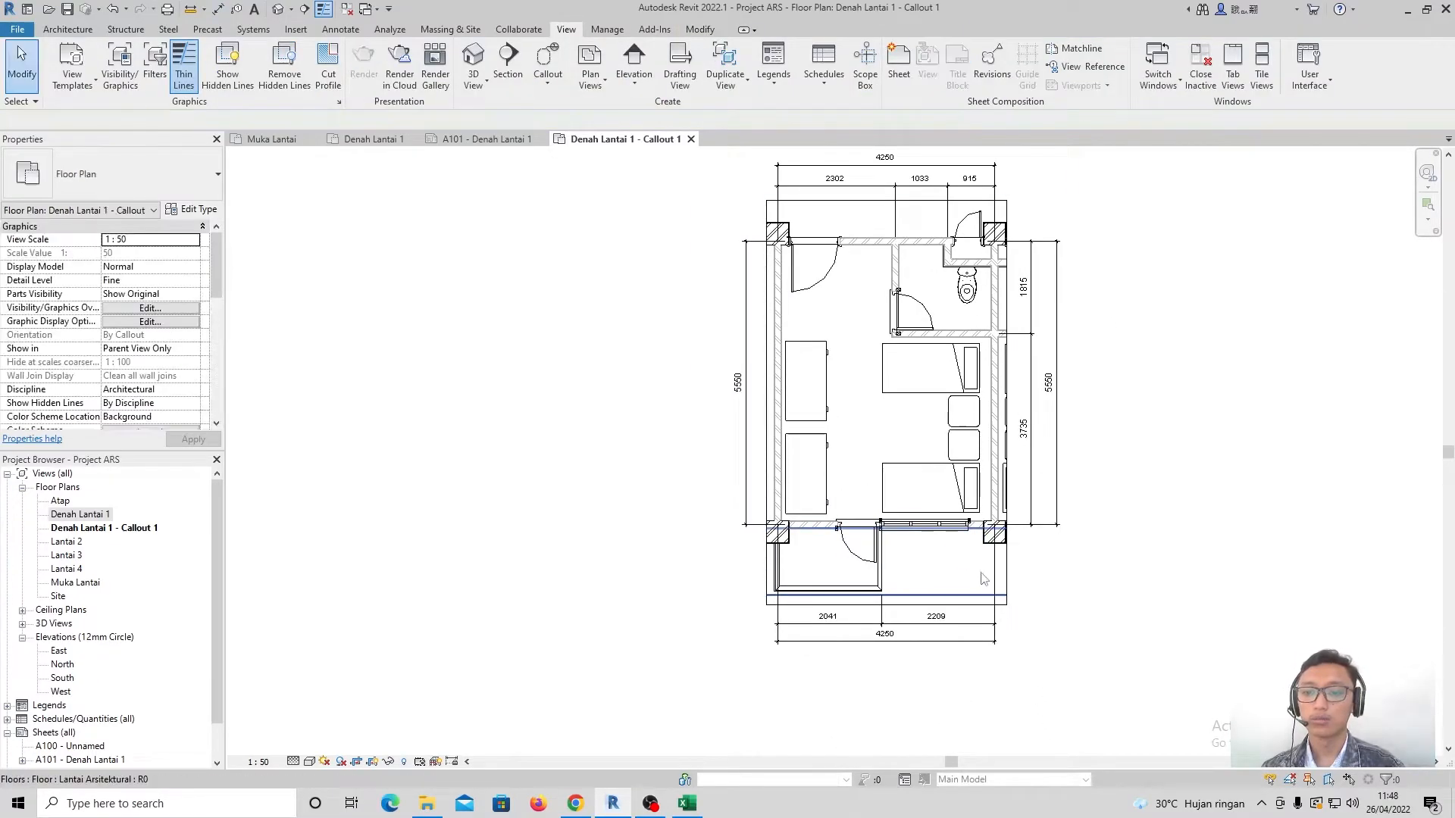
Hide the callout view's crop region
left_click(818, 205)
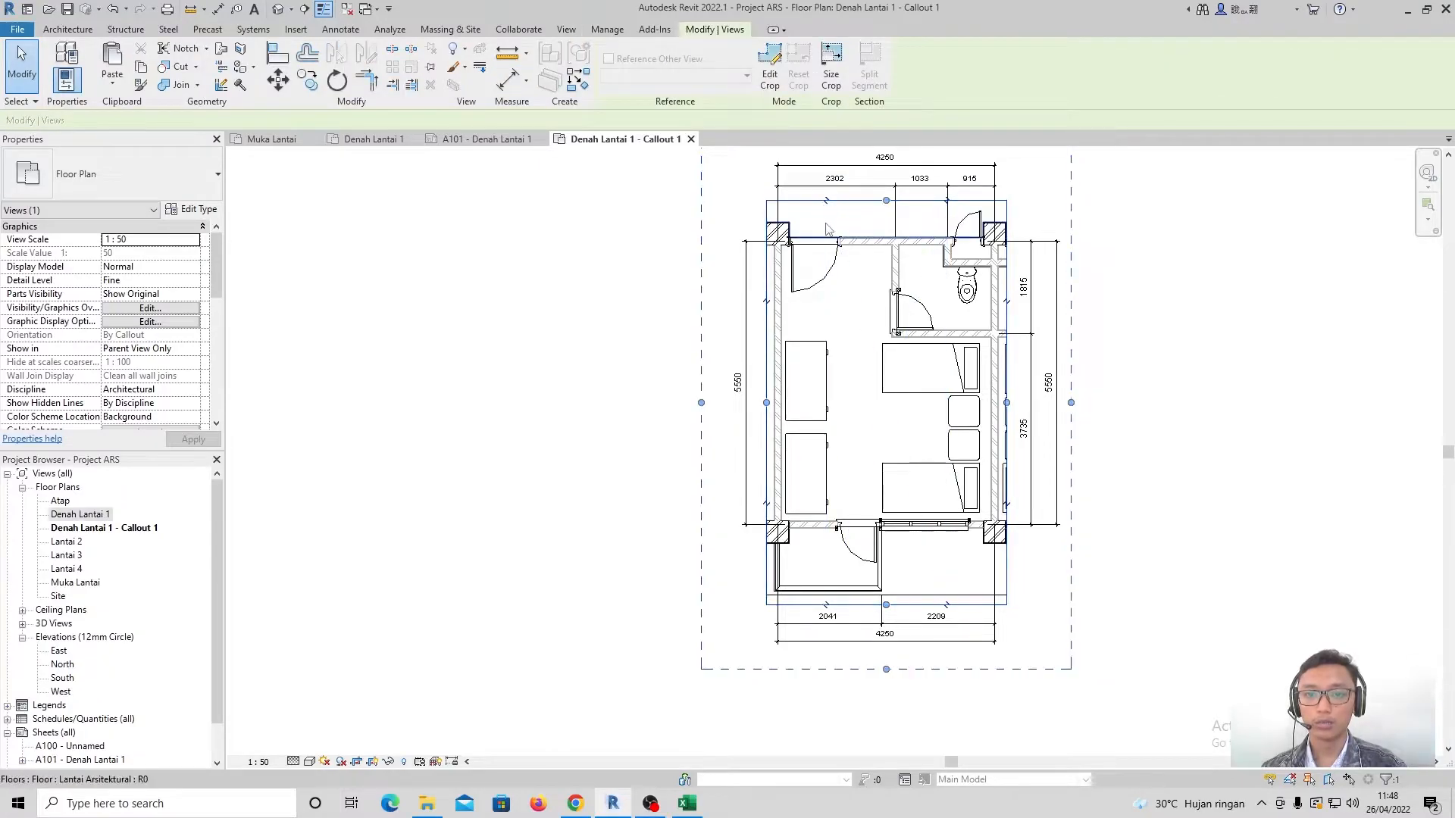
left_click(372, 761)
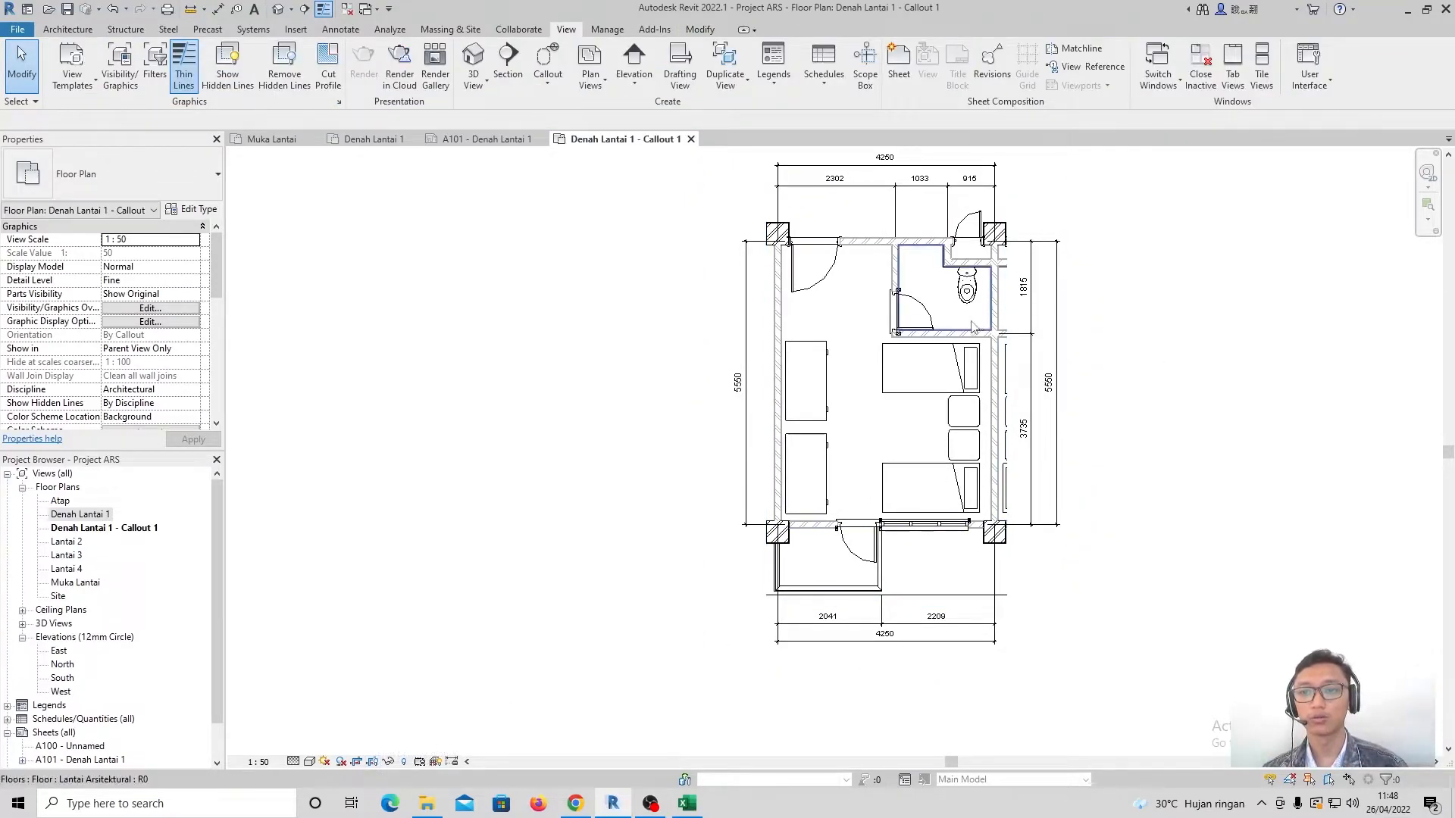
Select the Lantai Arsitektural floor whose edge runs below the balcony and hide that element in the view
scroll(837, 650, "up", 1)
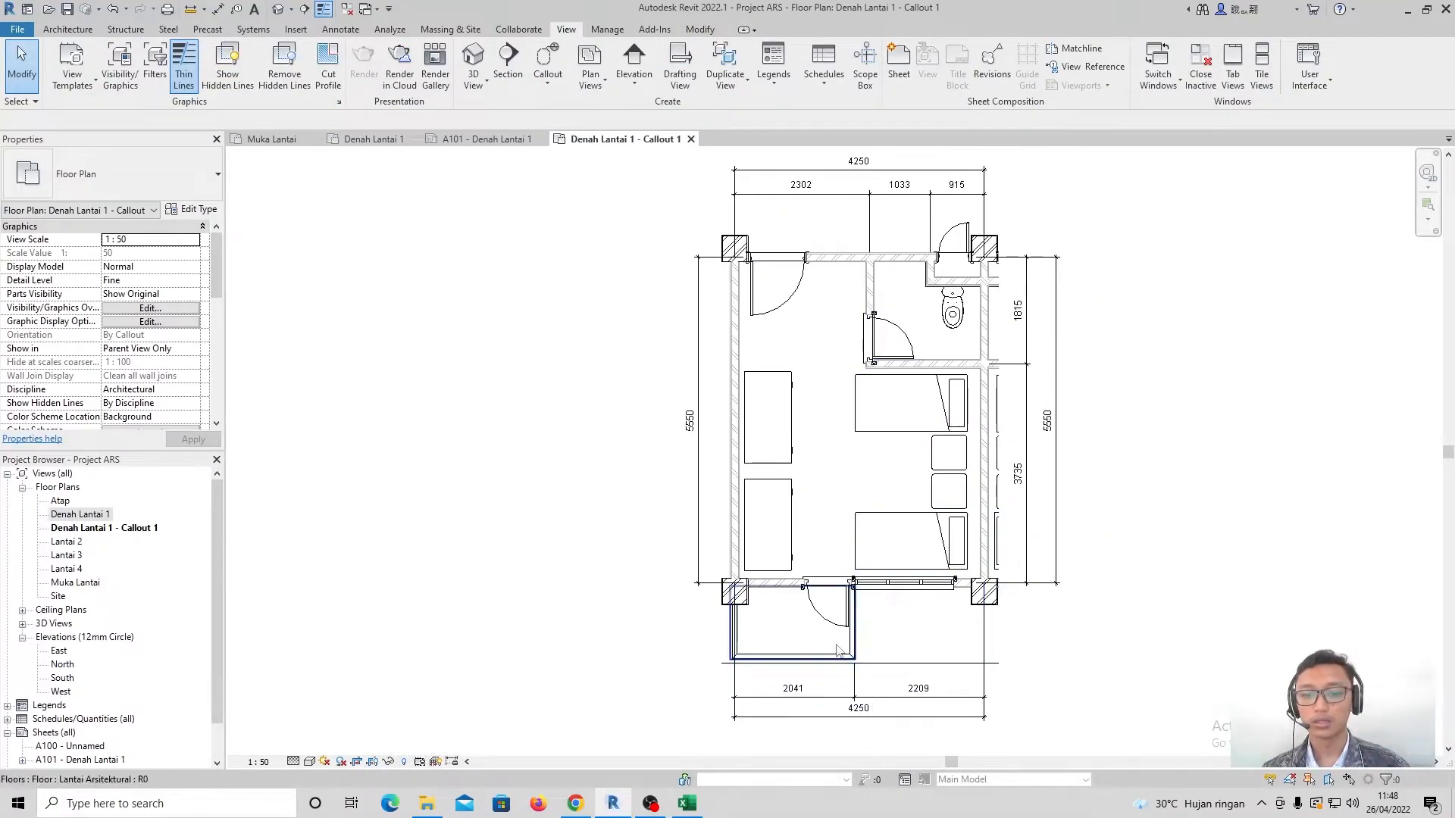
left_click(944, 664)
left_click(1195, 635)
left_click(916, 664)
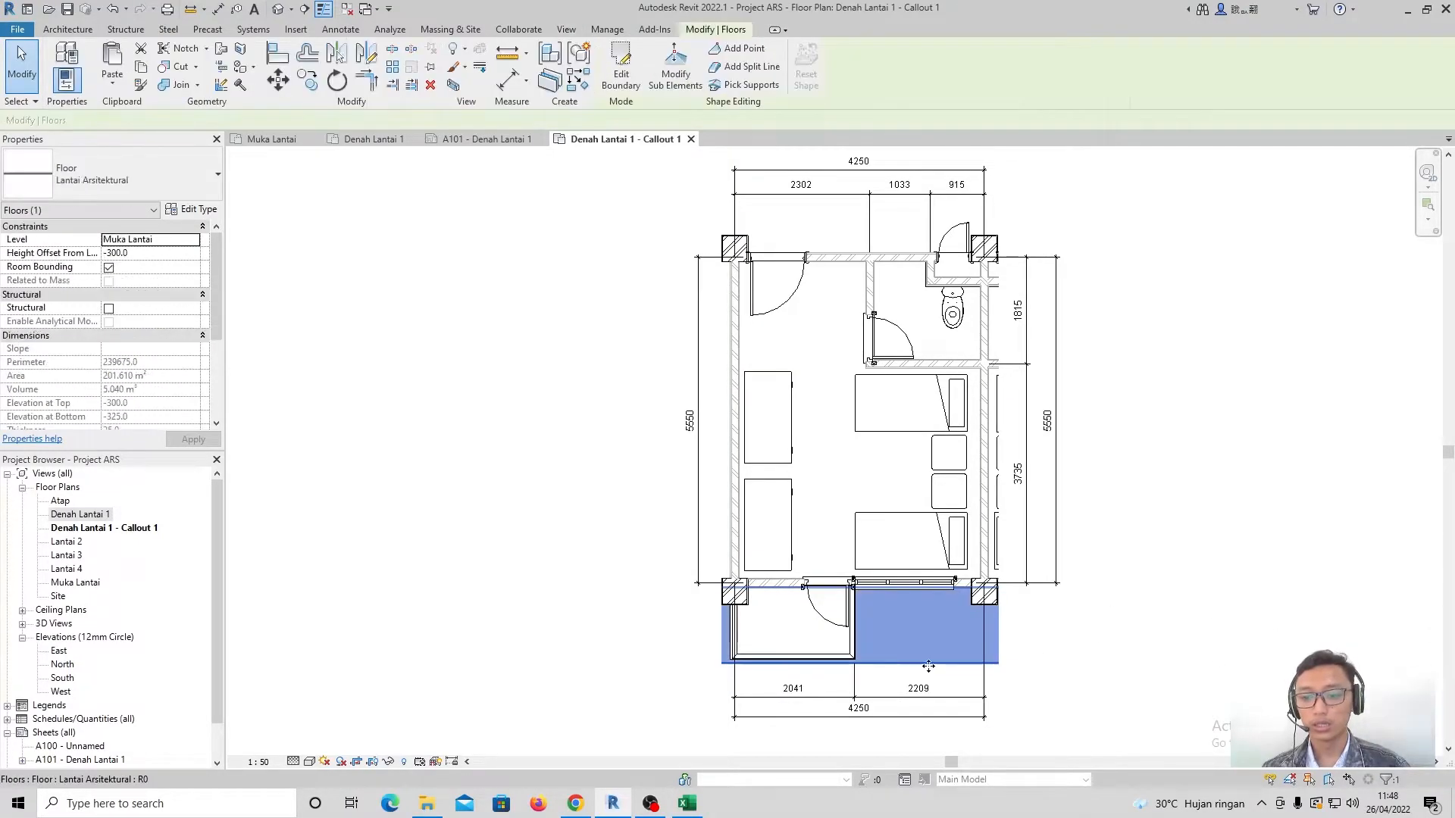
right_click(894, 661)
mouse_move(1000, 378)
left_click(1118, 373)
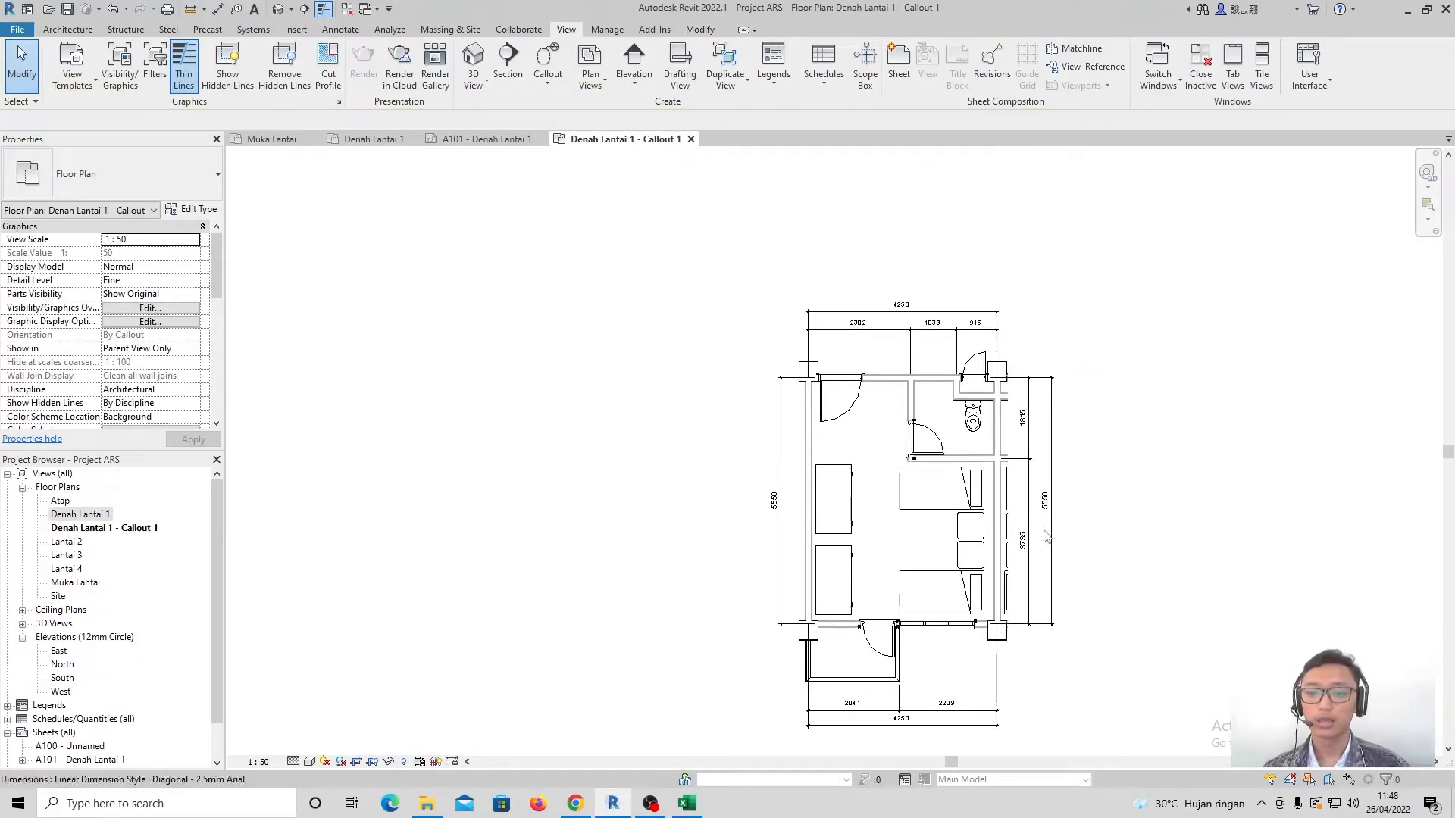
Select the four clipped furniture pieces from the neighbouring room beyond the right wall and hide these elements in the view
scroll(994, 423, "up", 2)
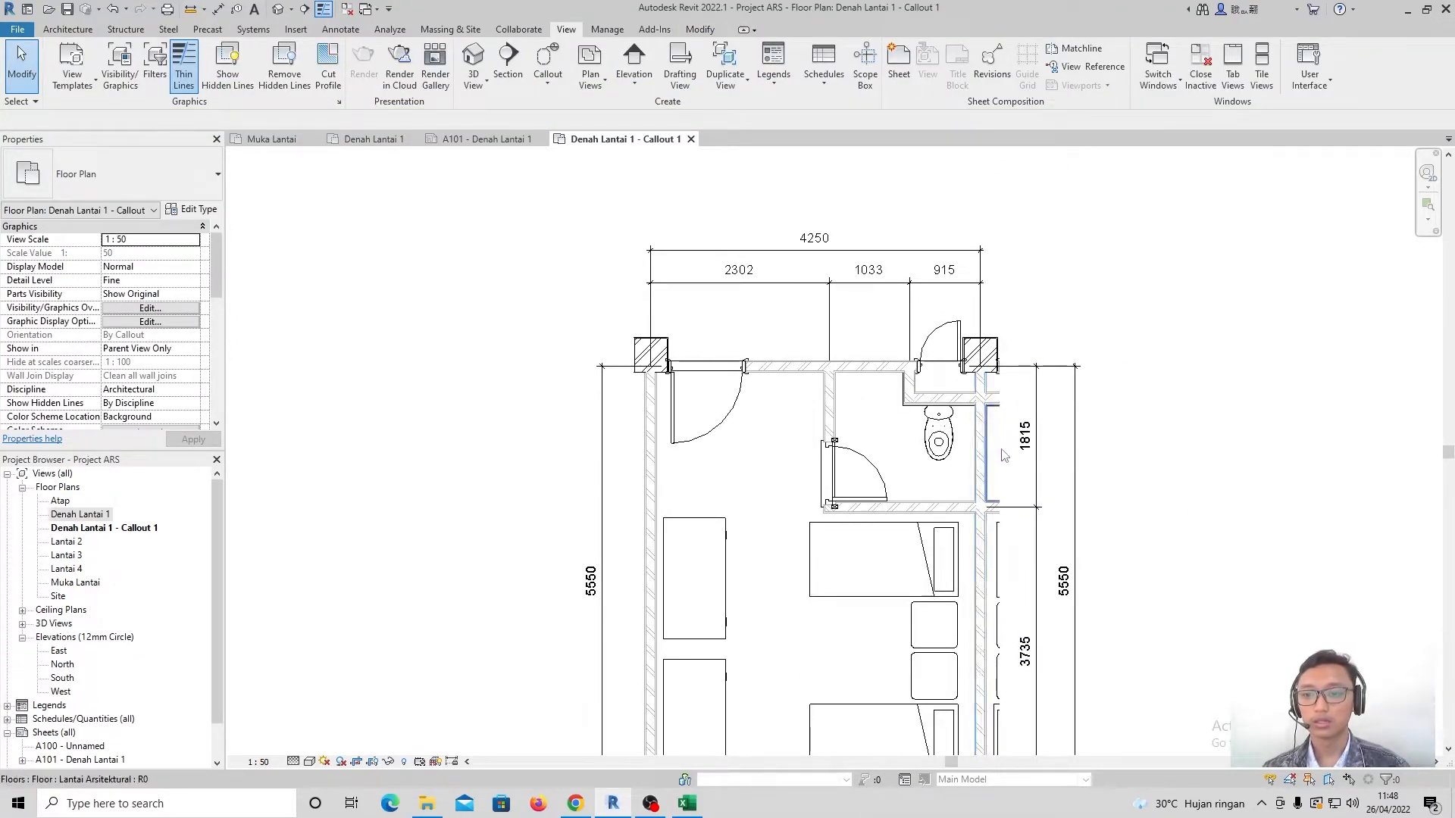
left_click(996, 528)
middle_click_drag(997, 636, 967, 440)
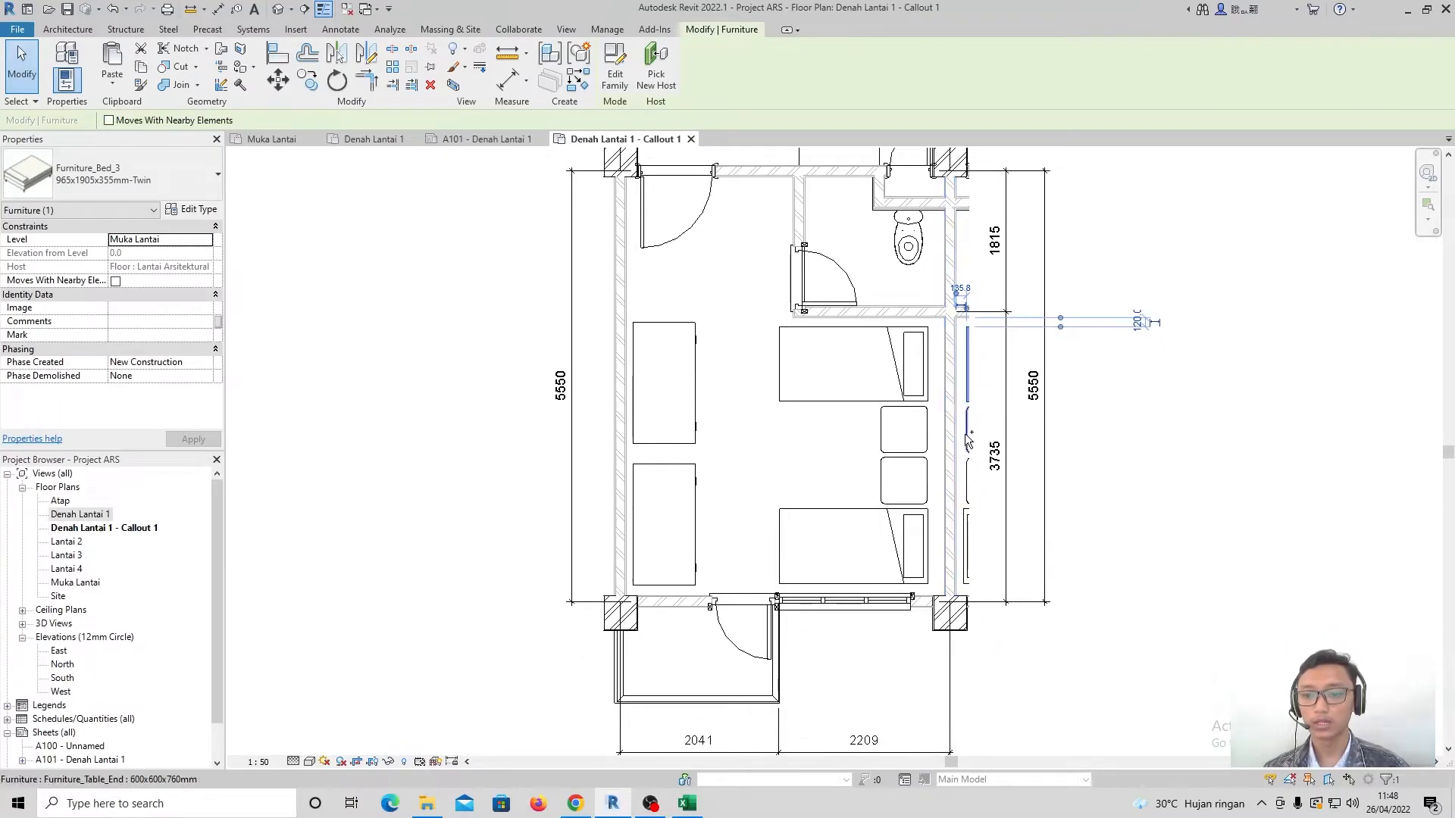
left_click(967, 449, "ctrl")
left_click(965, 534, "ctrl")
right_click(966, 534)
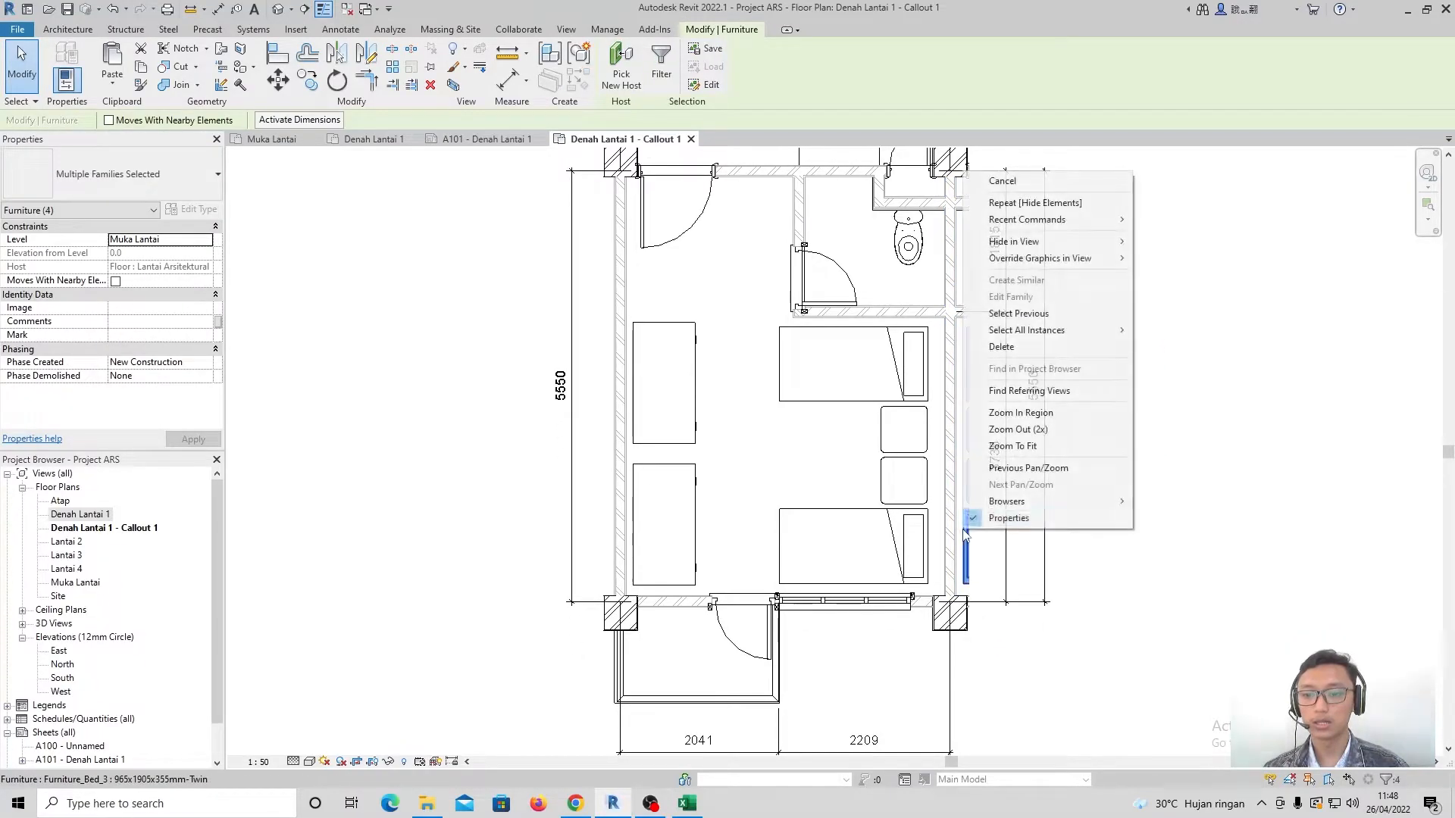
mouse_move(1056, 242)
left_click(1171, 259)
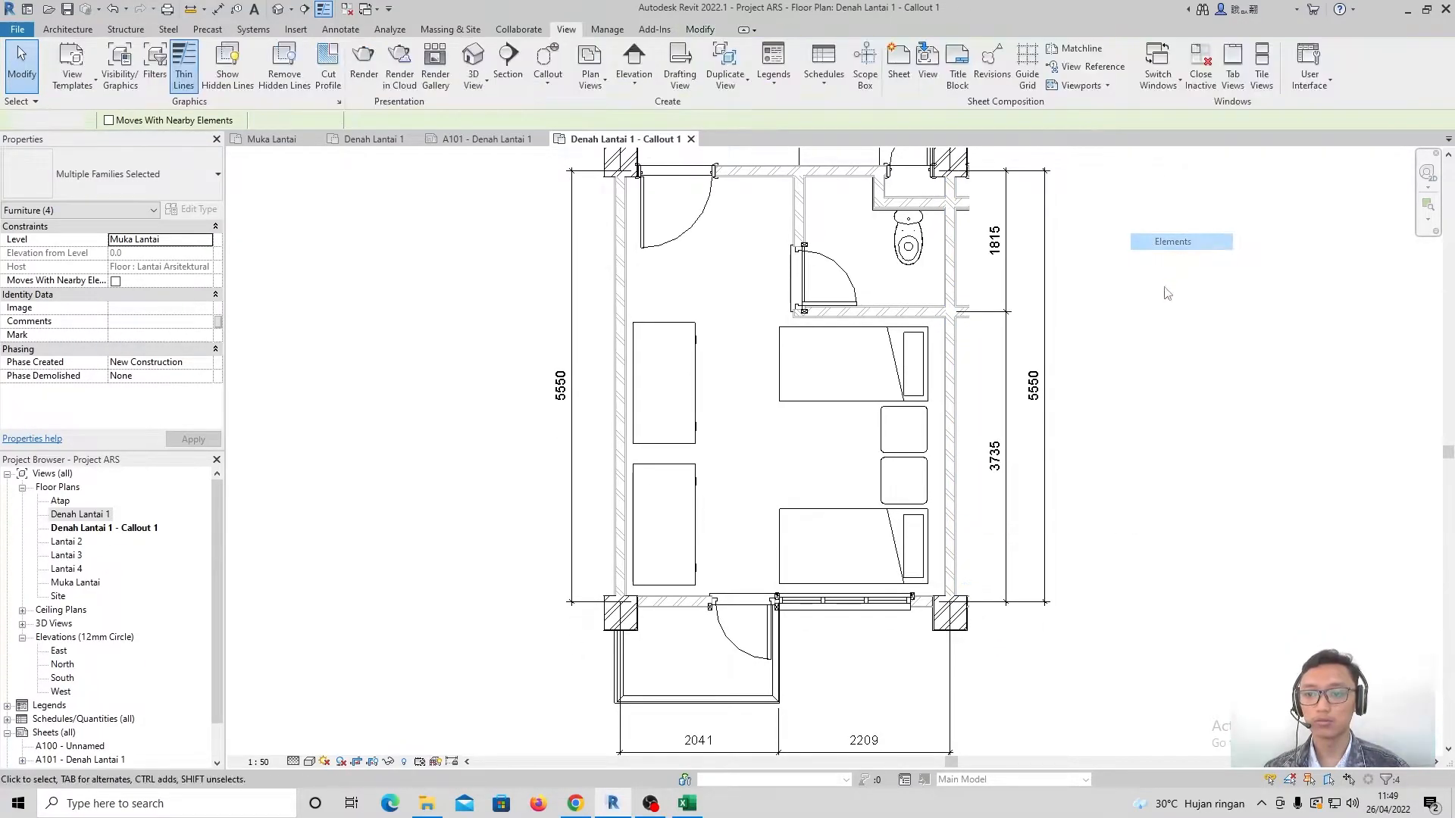
Rename the Denah Lantai 1 - Callout 1 view to Denah Detail Kamar
scroll(1041, 331, "down", 1)
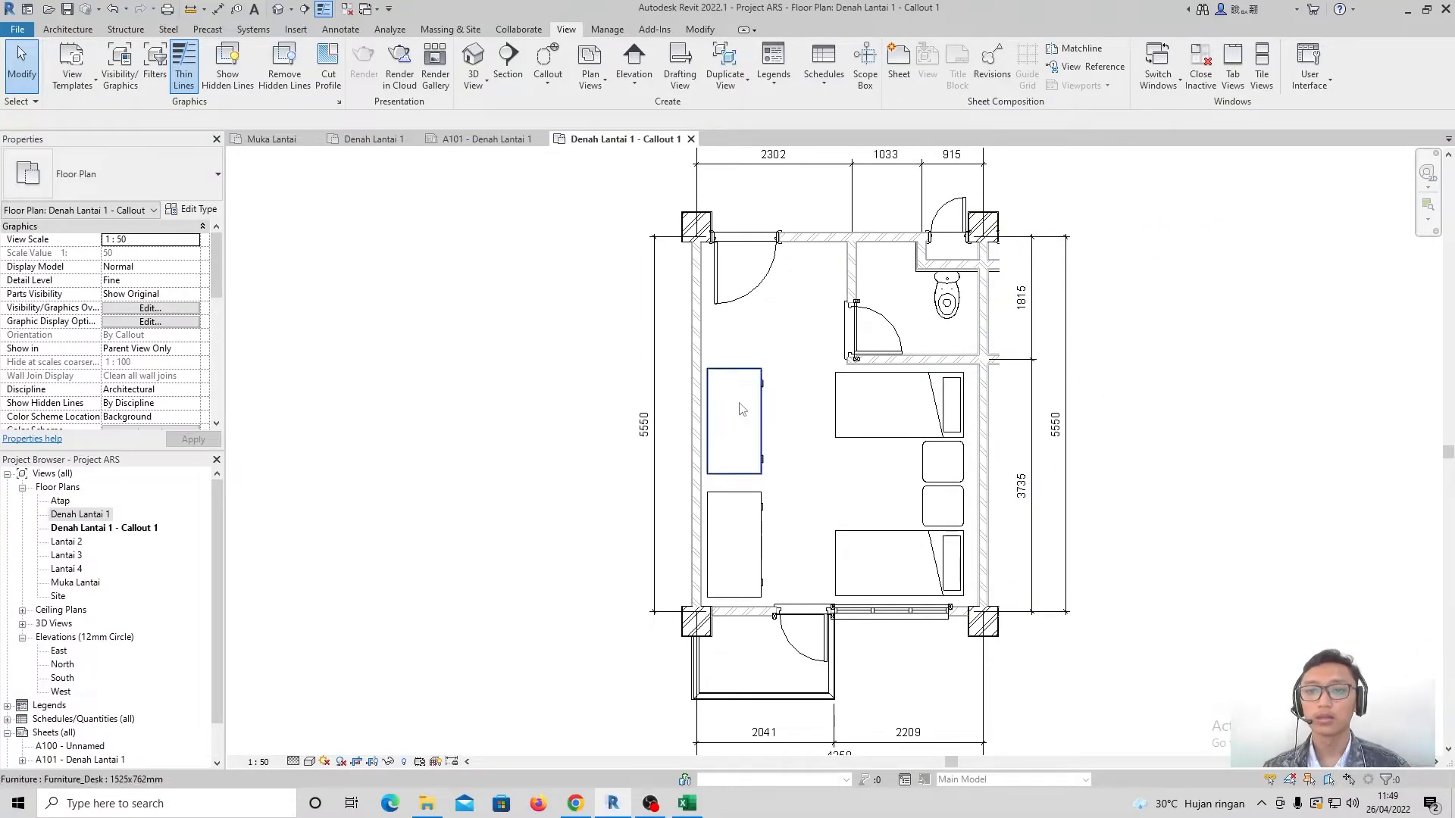
scroll(920, 334, "down", 1)
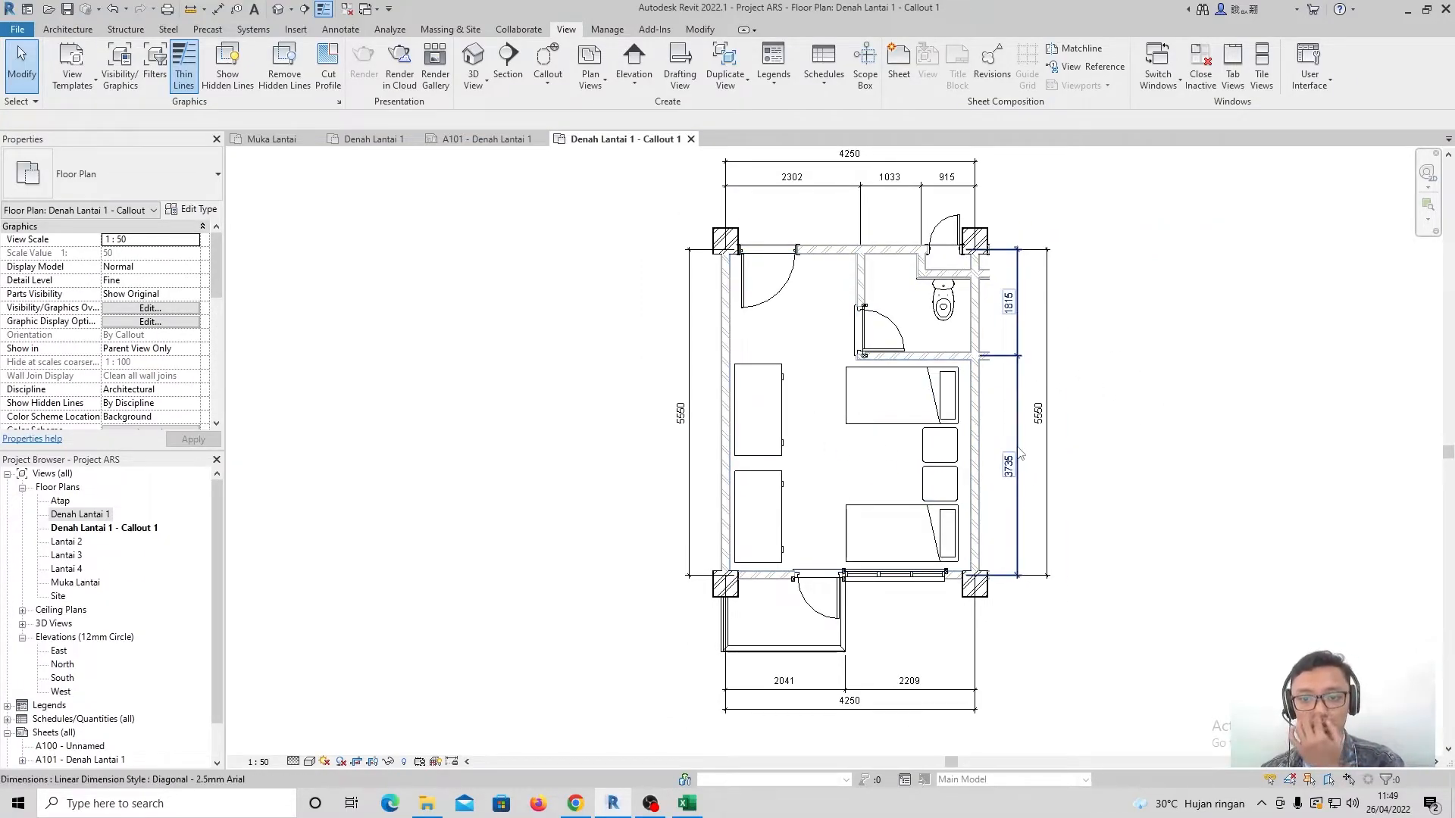
scroll(923, 377, "down", 1)
middle_click_drag(924, 377, 888, 395)
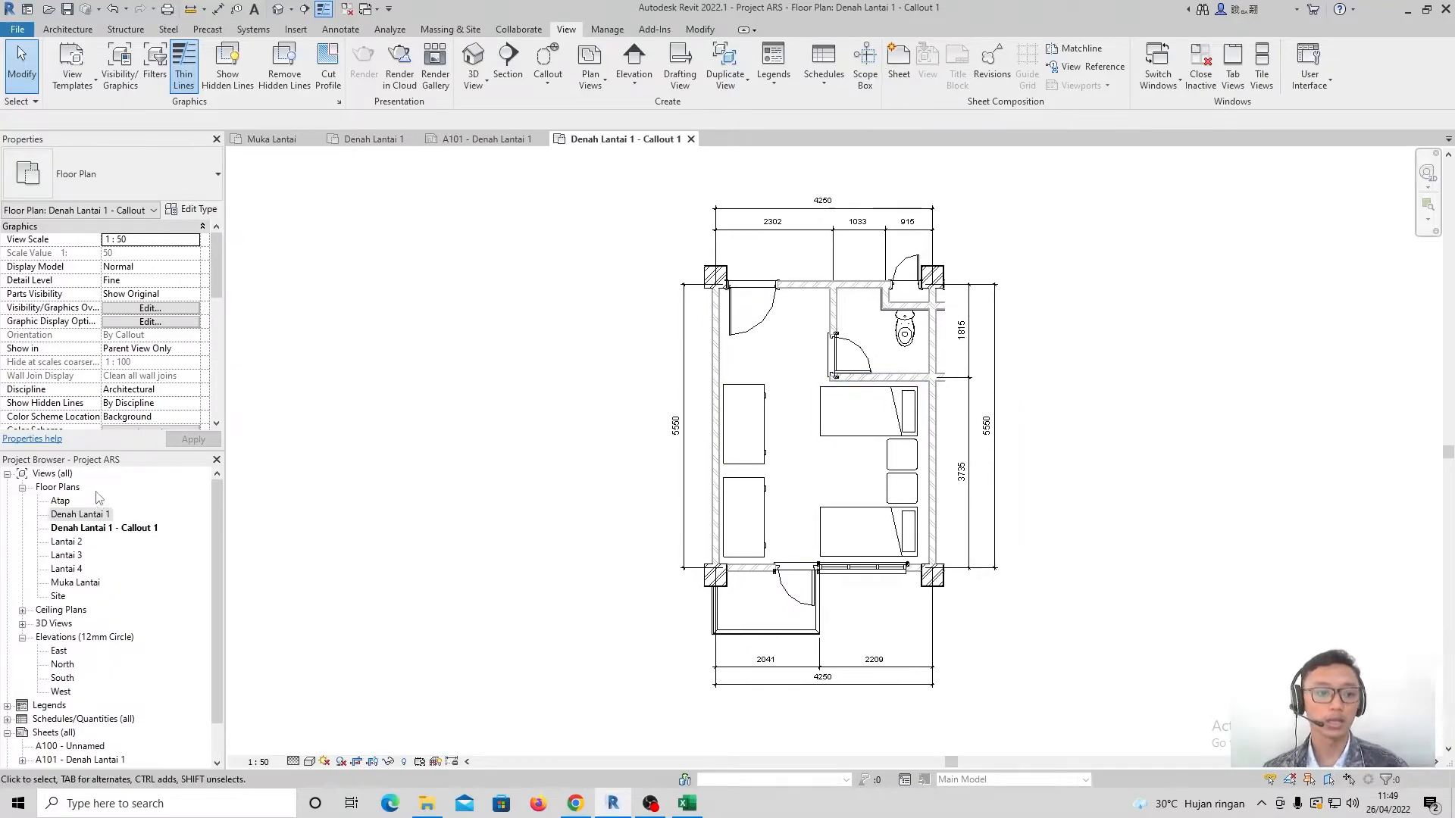
right_click(113, 527)
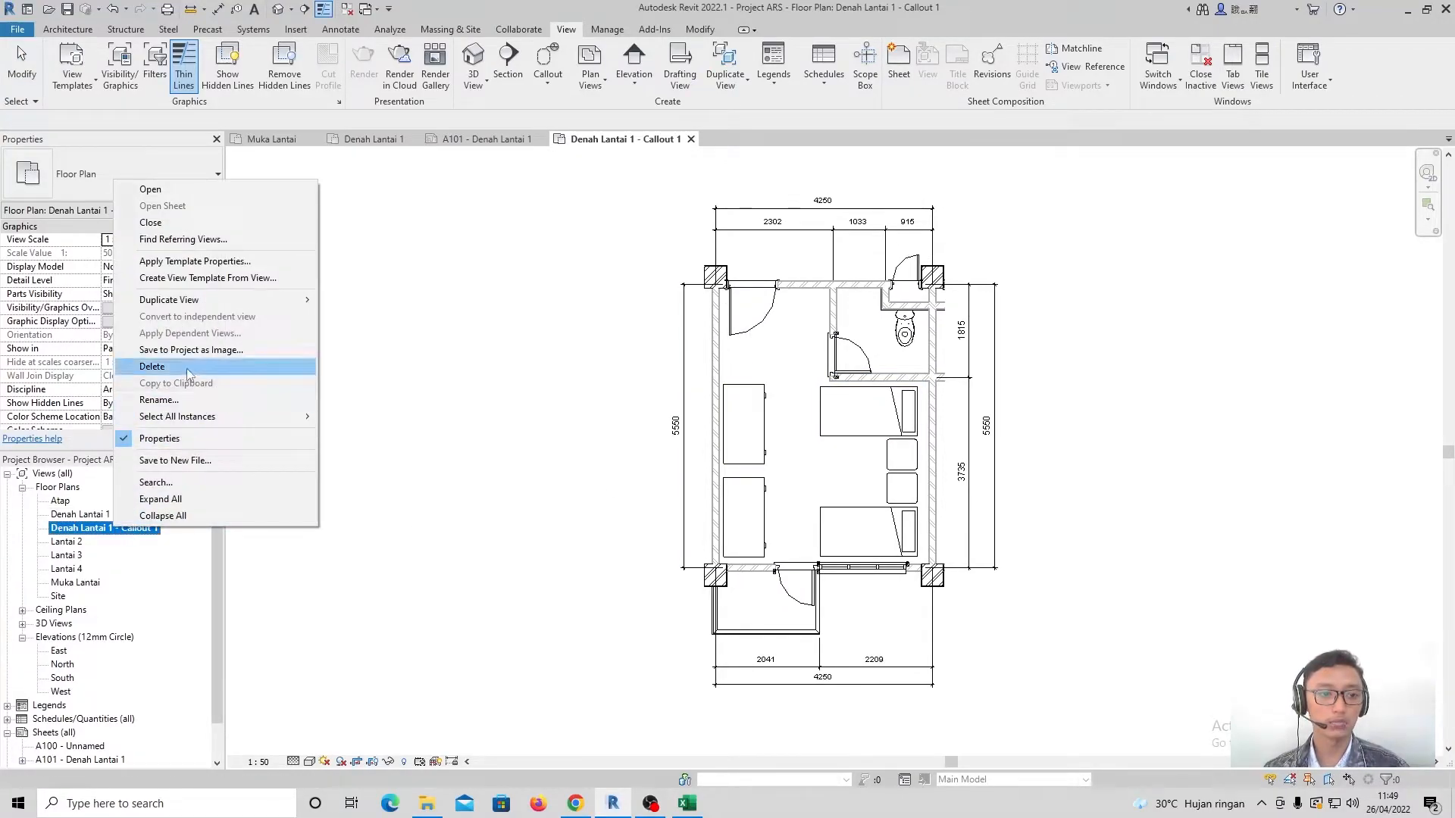
left_click(179, 399)
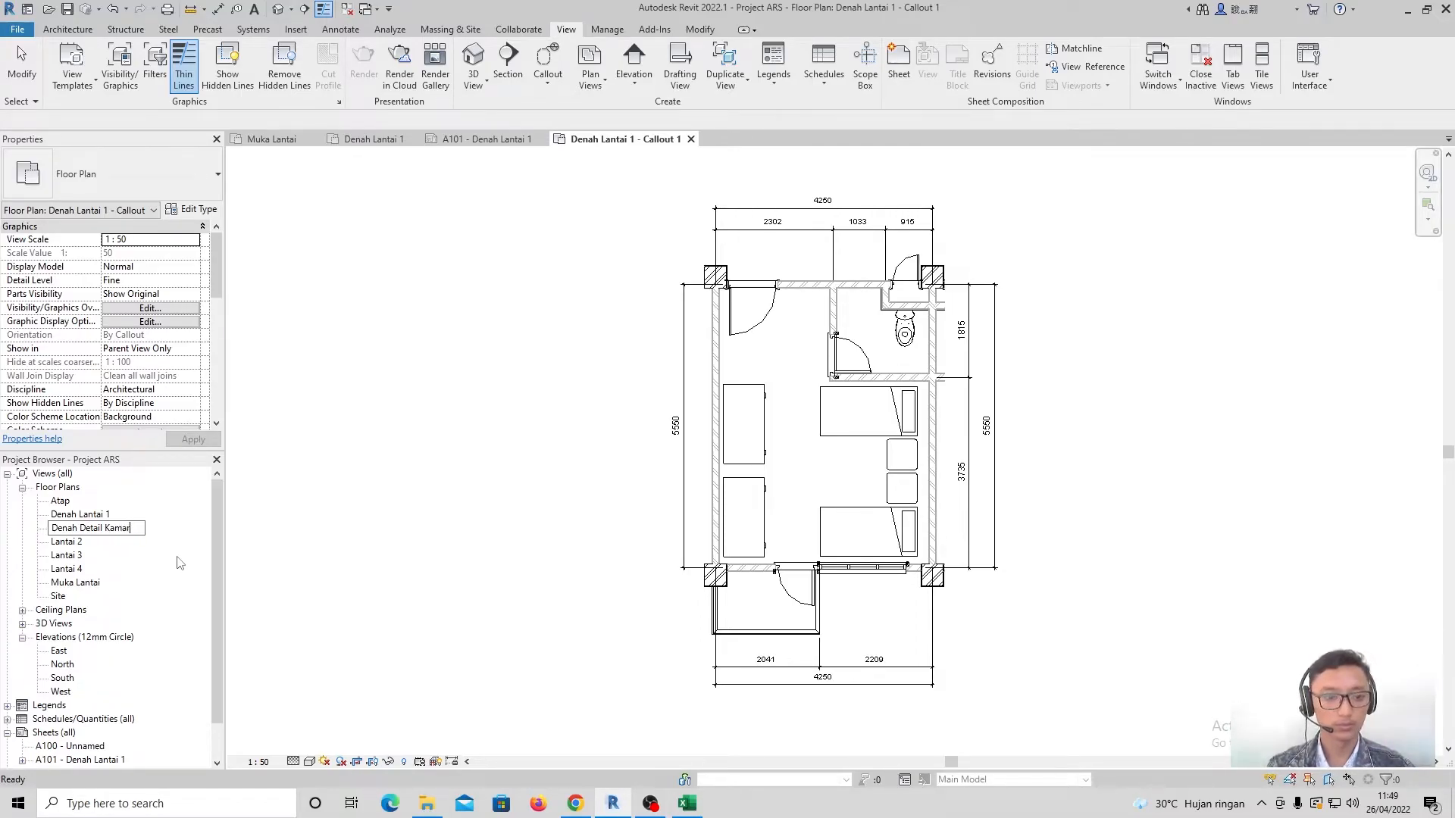
key("Return")
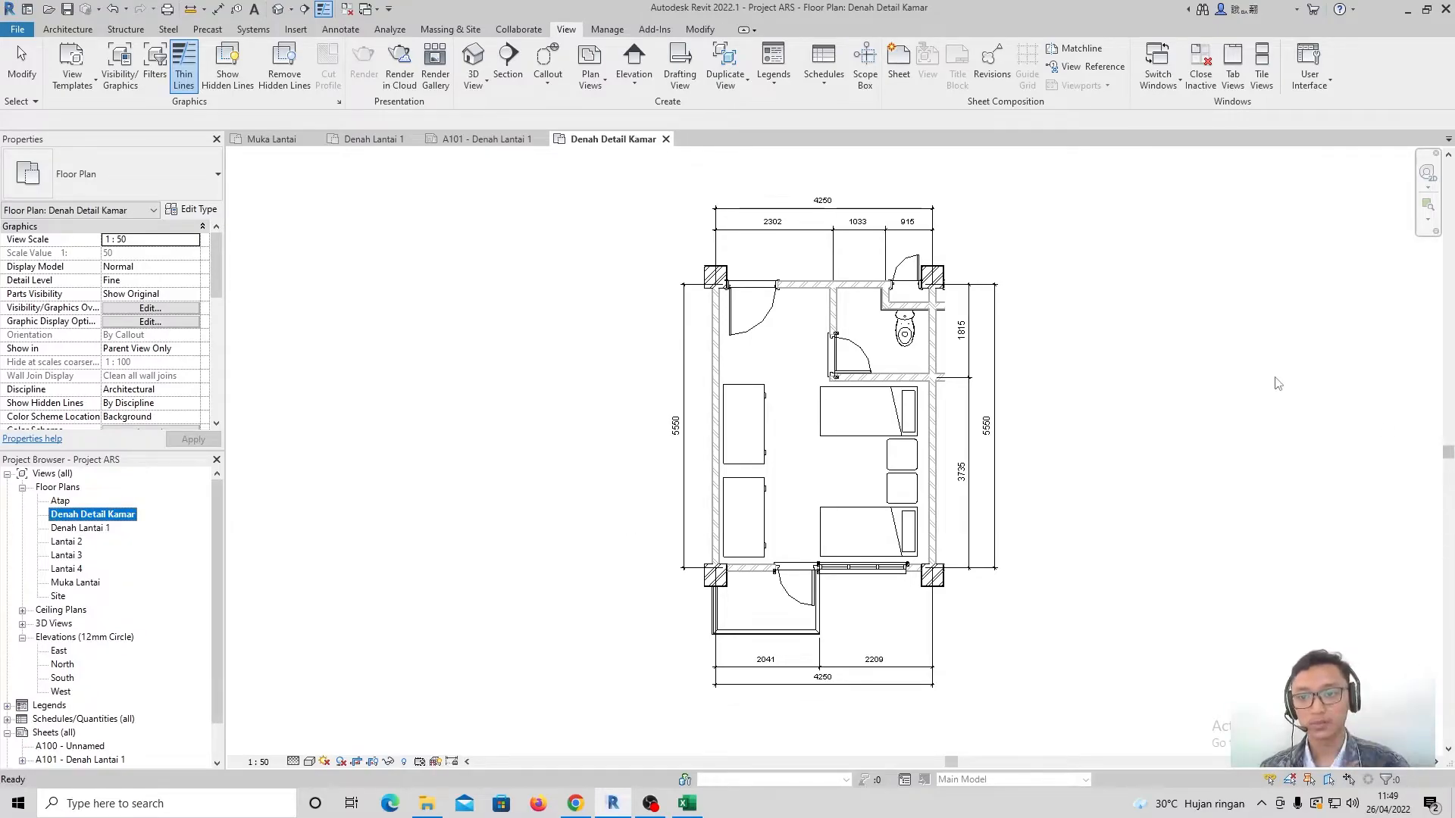
left_click(1221, 363)
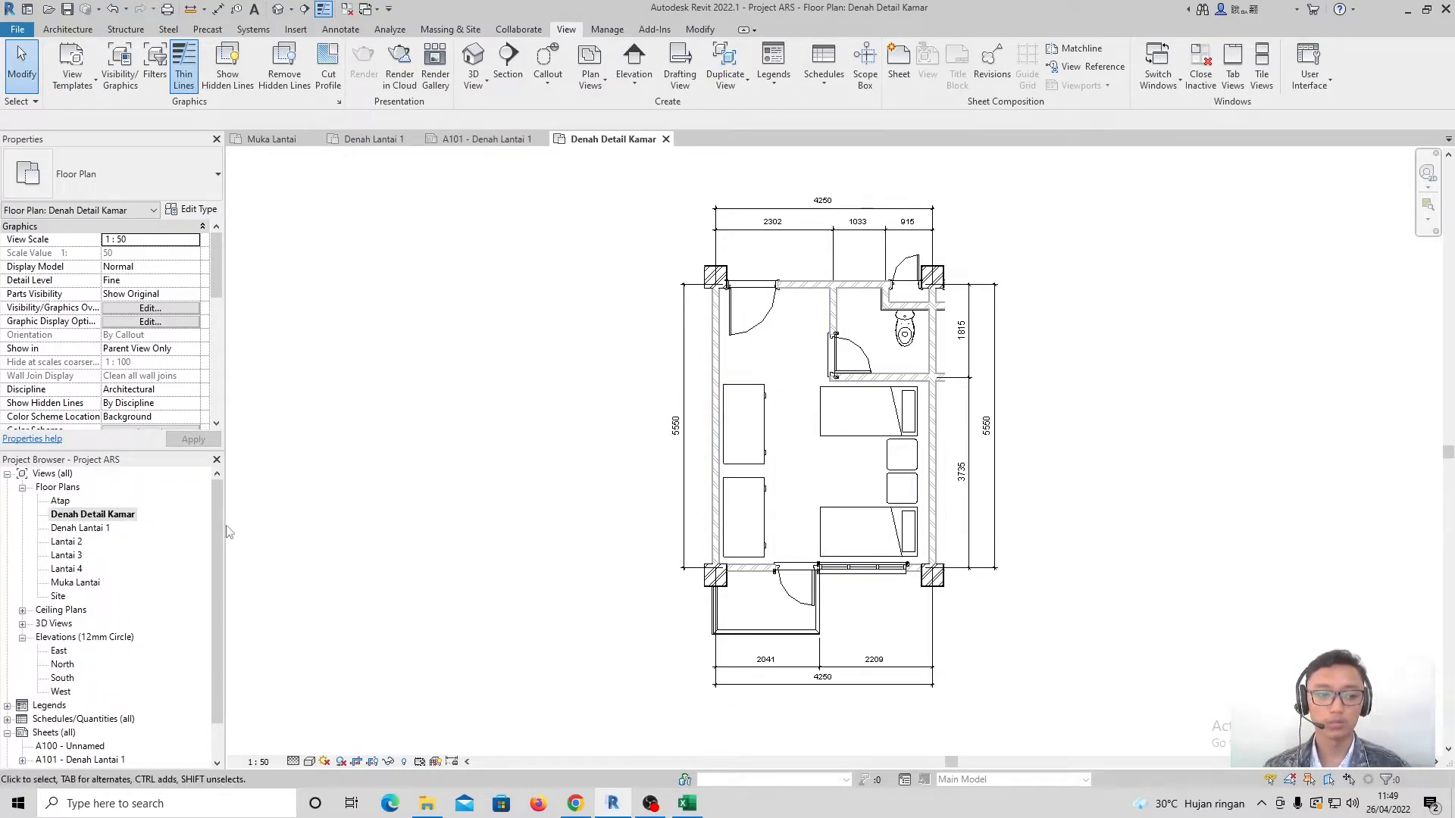
Open sheet A101 and place the Denah Detail Kamar view below the floor plan, beside the title block
scroll(57, 739, "down", 1)
double_click(85, 747)
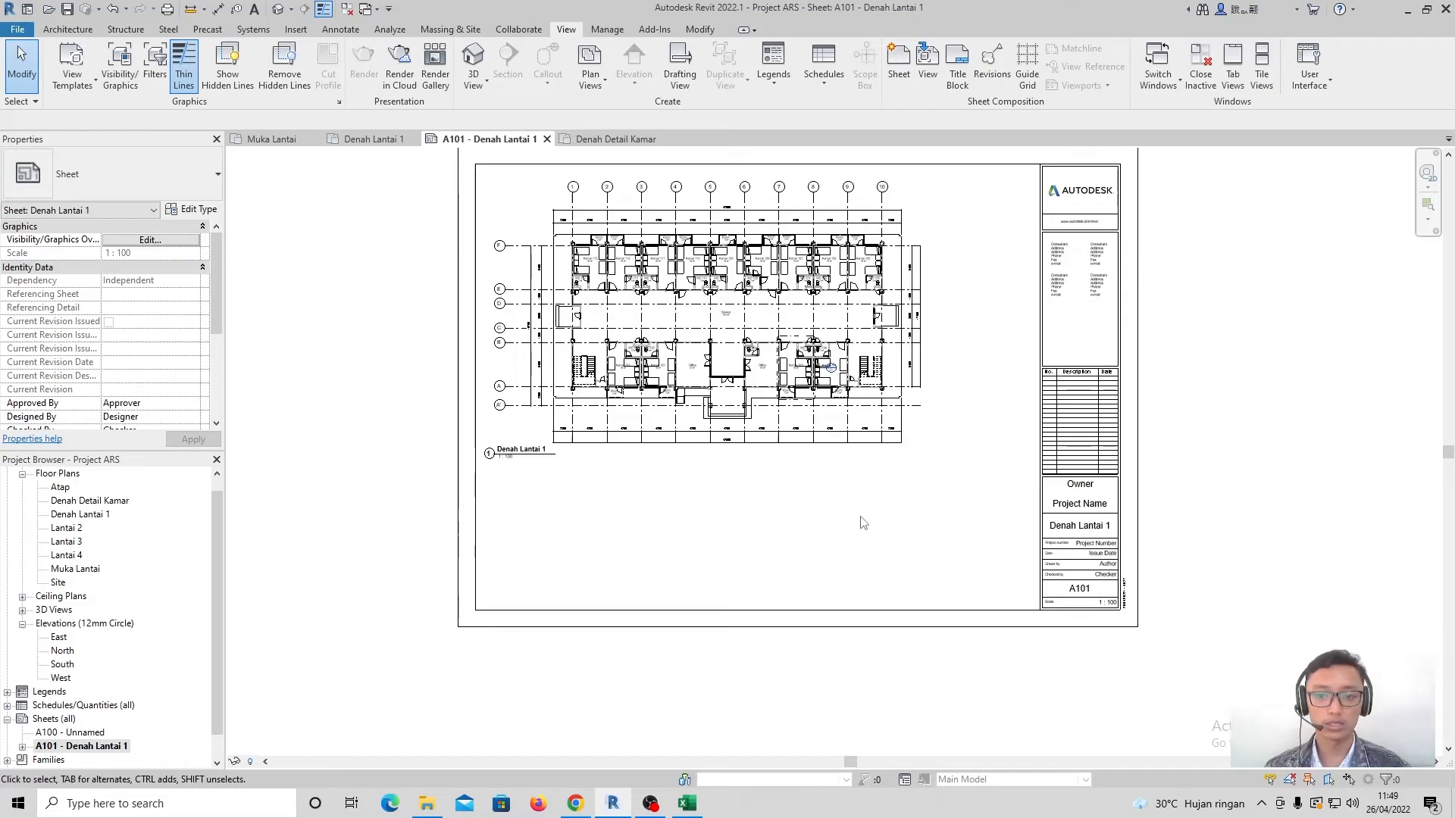
scroll(58, 578, "up", 1)
left_click(99, 516)
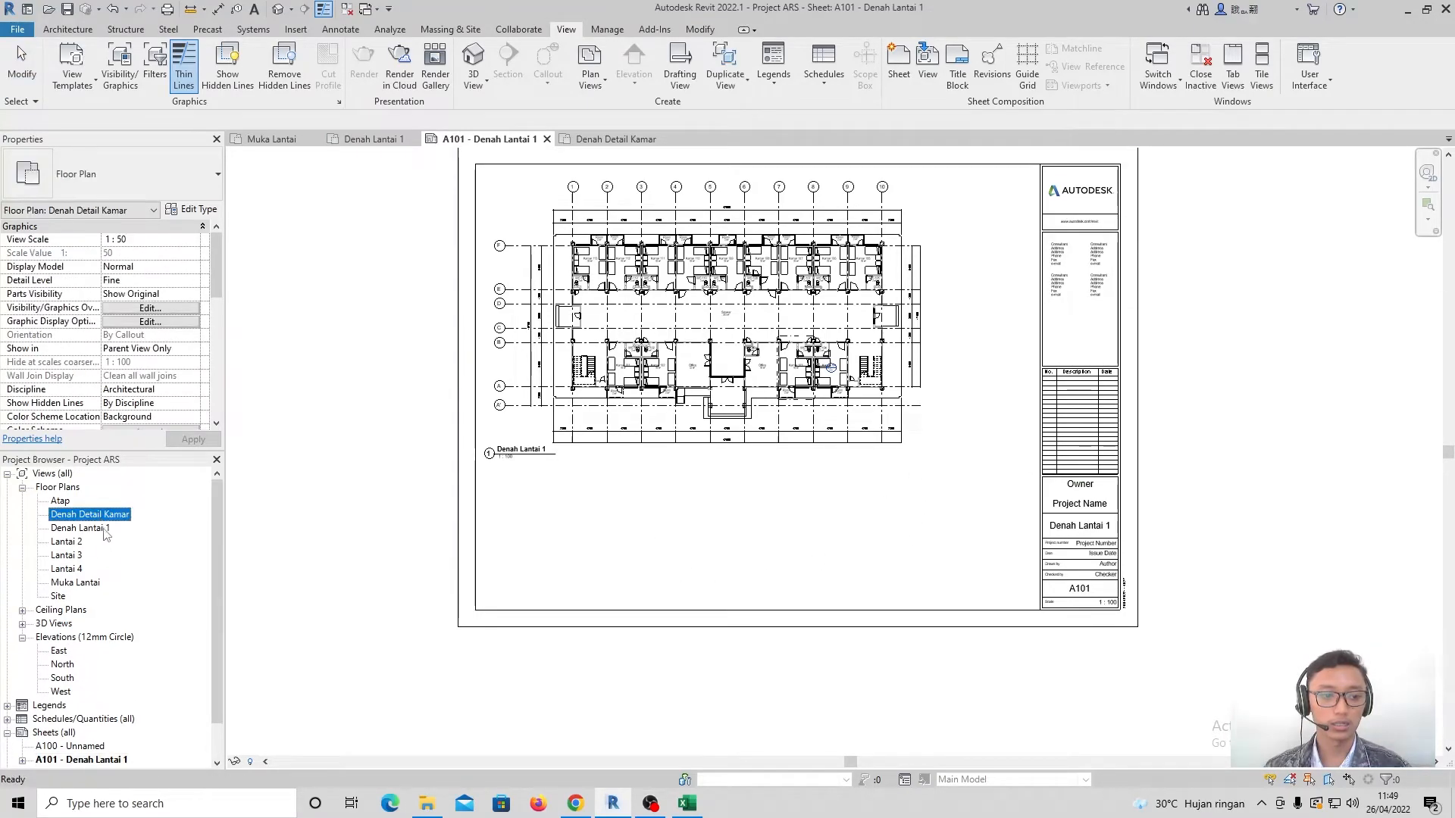
left_click_drag(838, 520, 882, 506)
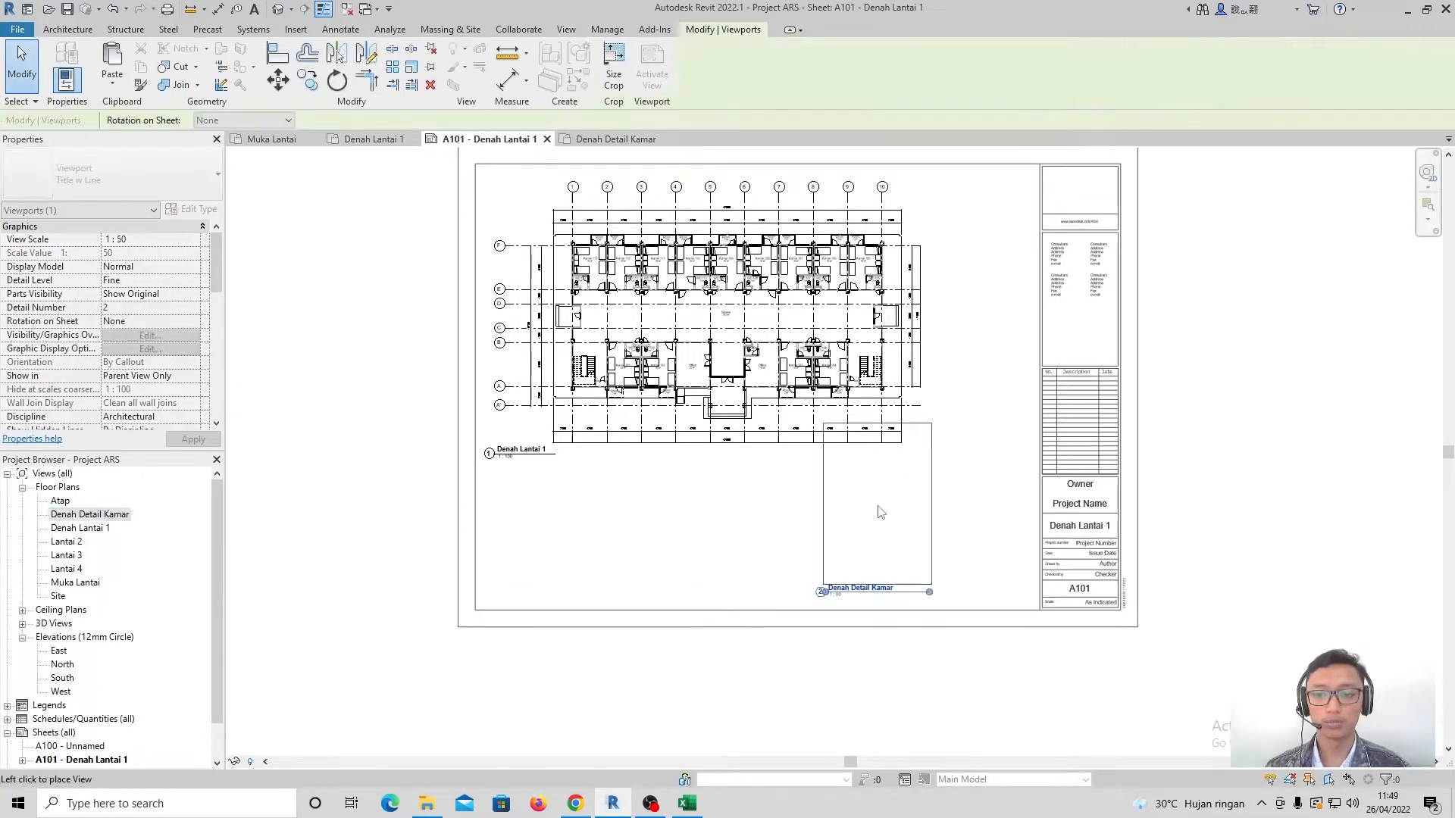
left_click(970, 506)
left_click(1198, 548)
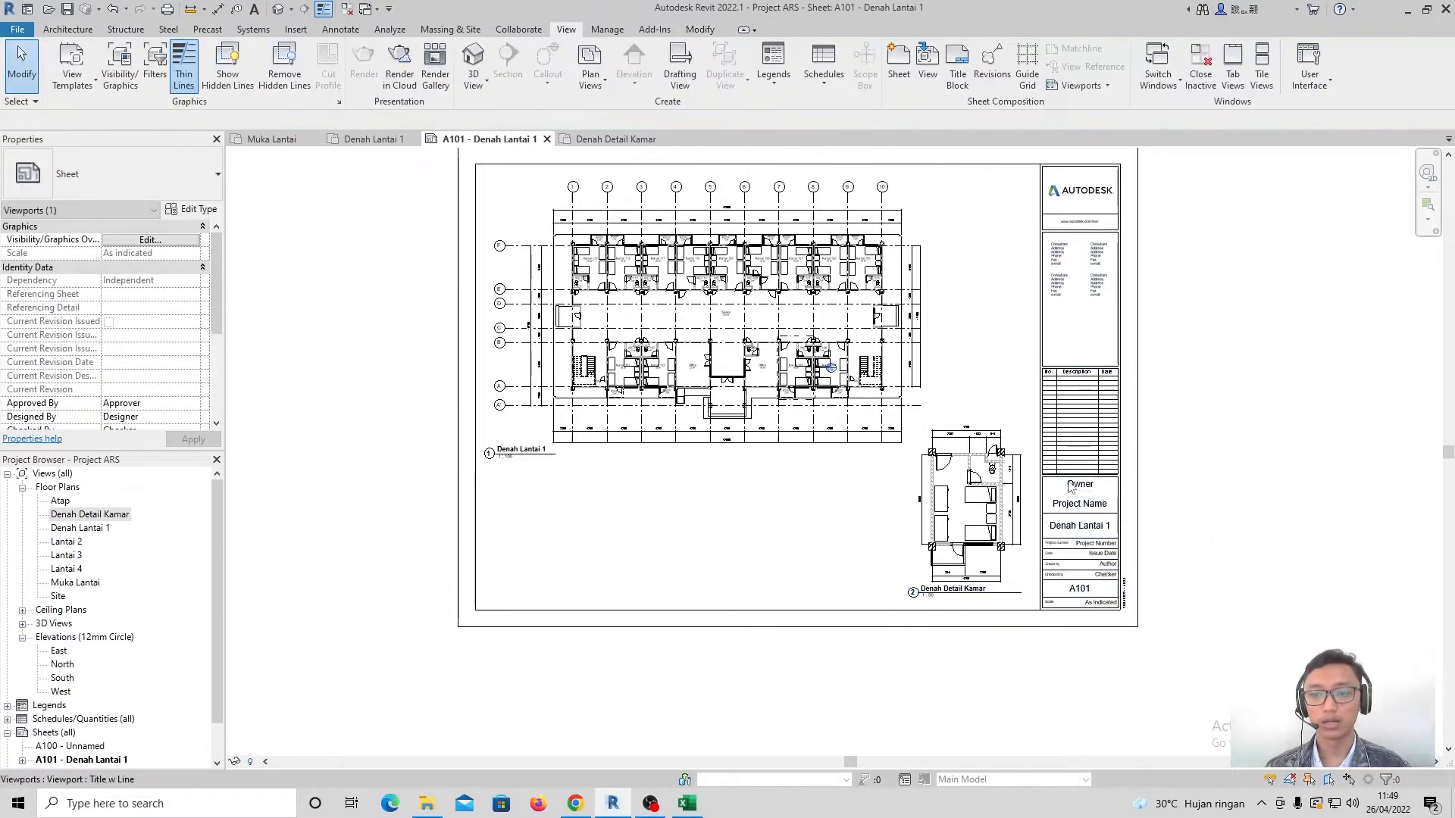
Inspect the placed Denah Detail Kamar viewport together with its view title and scale
scroll(993, 466, "up", 5)
scroll(989, 369, "down", 3)
scroll(989, 369, "up", 3)
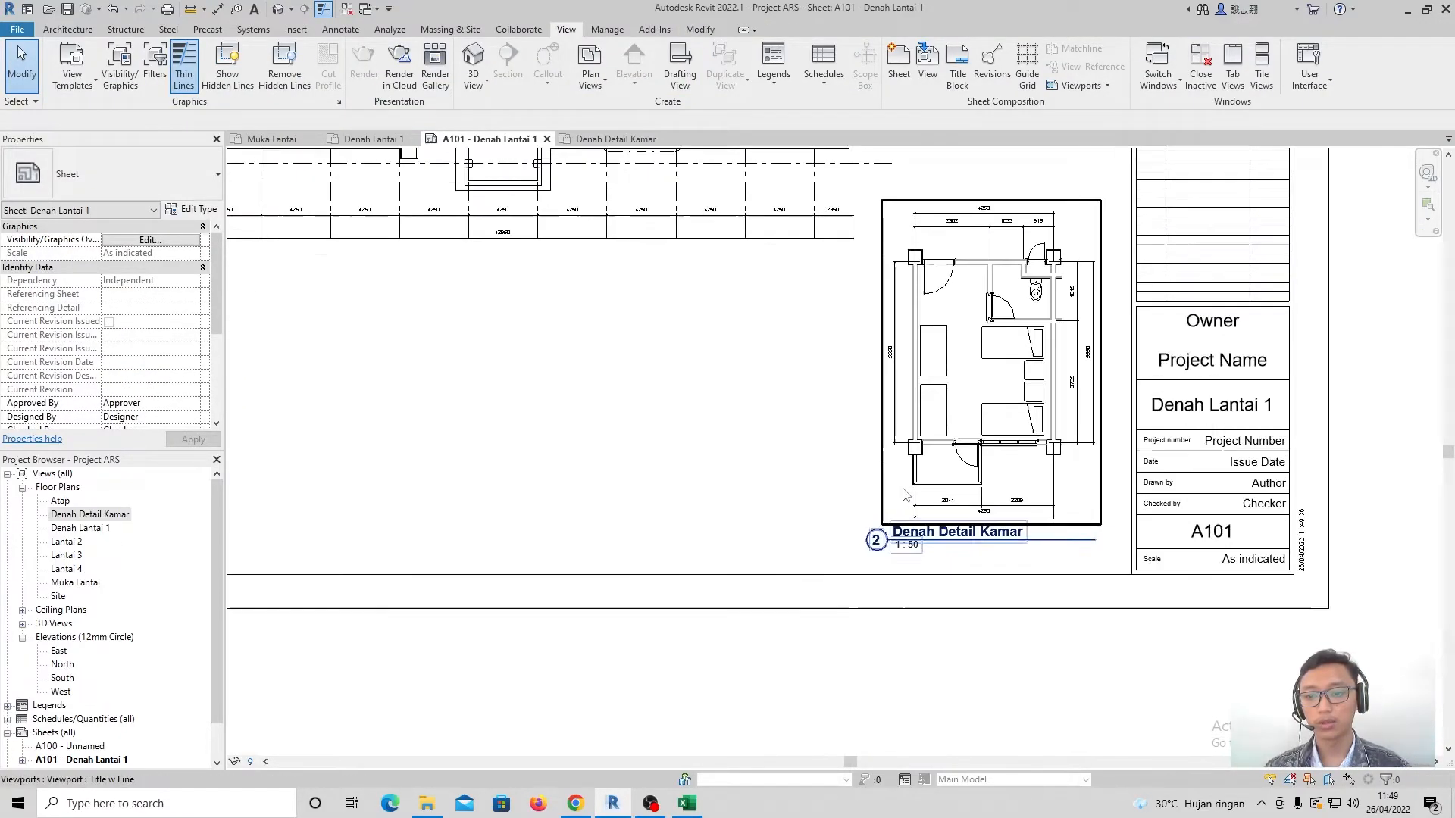
scroll(1008, 337, "down", 3)
scroll(1341, 535, "down", 2)
scroll(985, 530, "up", 3)
scroll(944, 556, "down", 2)
scroll(945, 556, "down", 2)
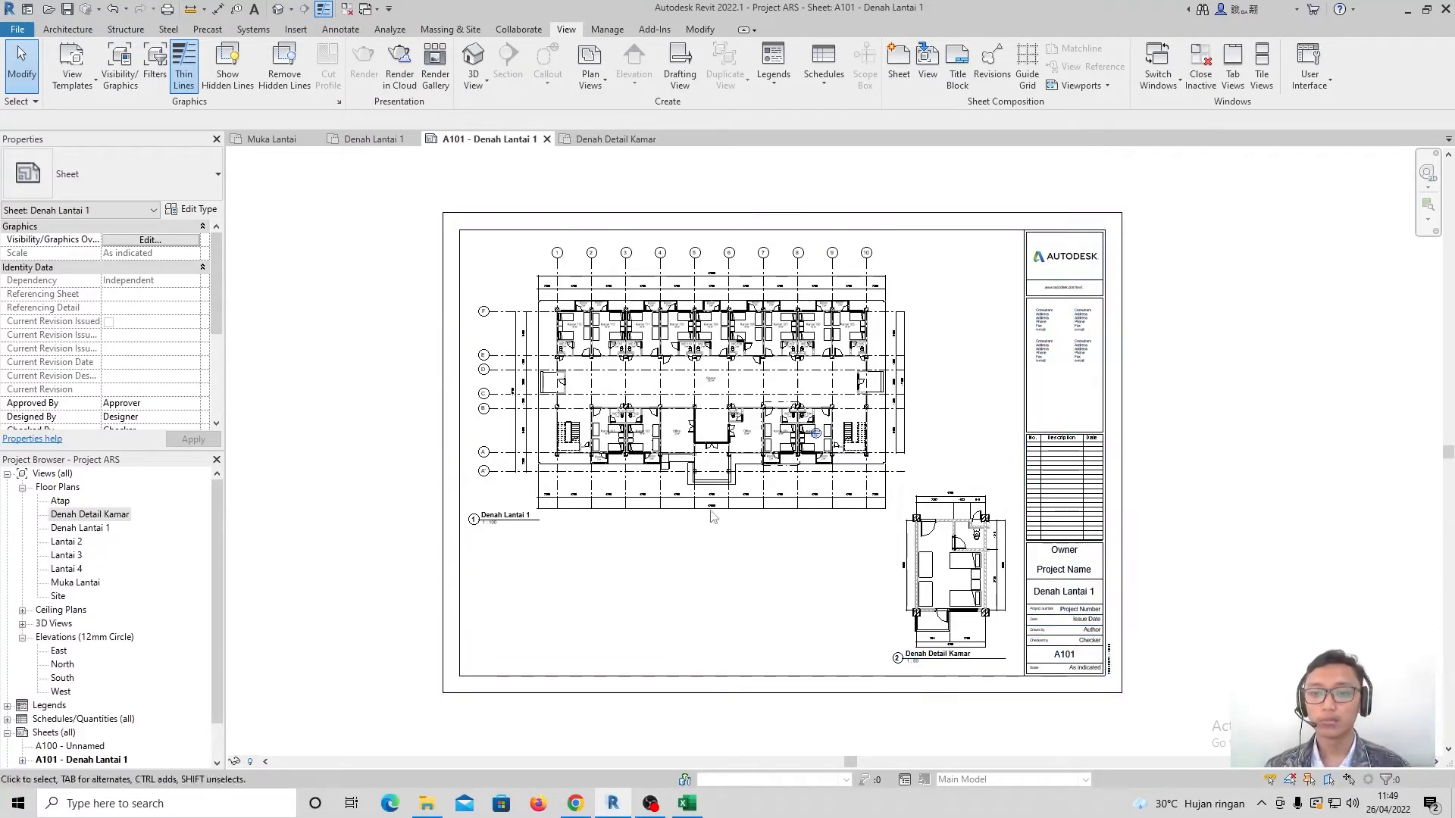
Check the callout reference around Kamar 103 in the floor plan against the room detail placed on the sheet
scroll(757, 512, "up", 3)
scroll(867, 417, "up", 4)
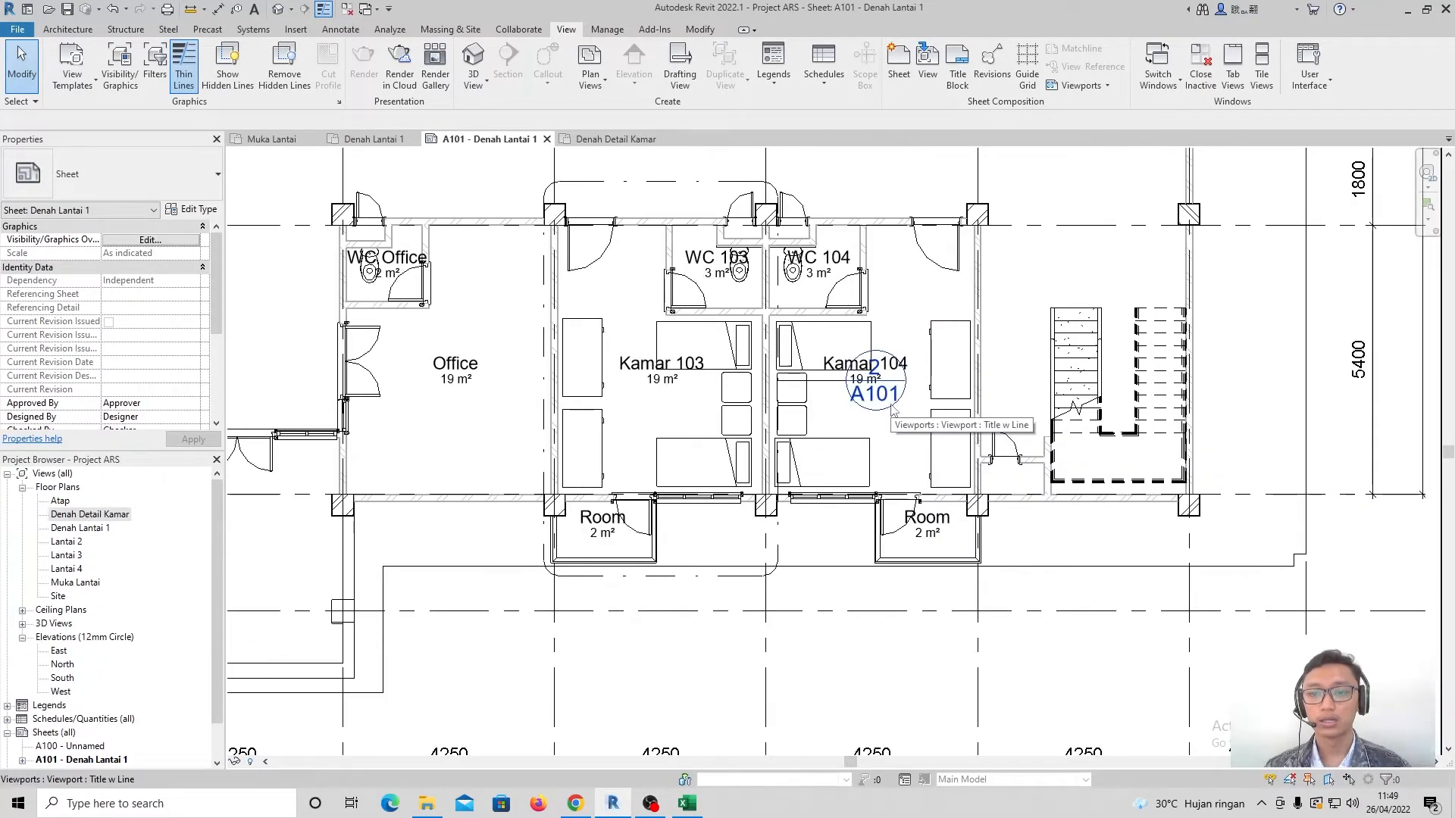
scroll(892, 411, "down", 3)
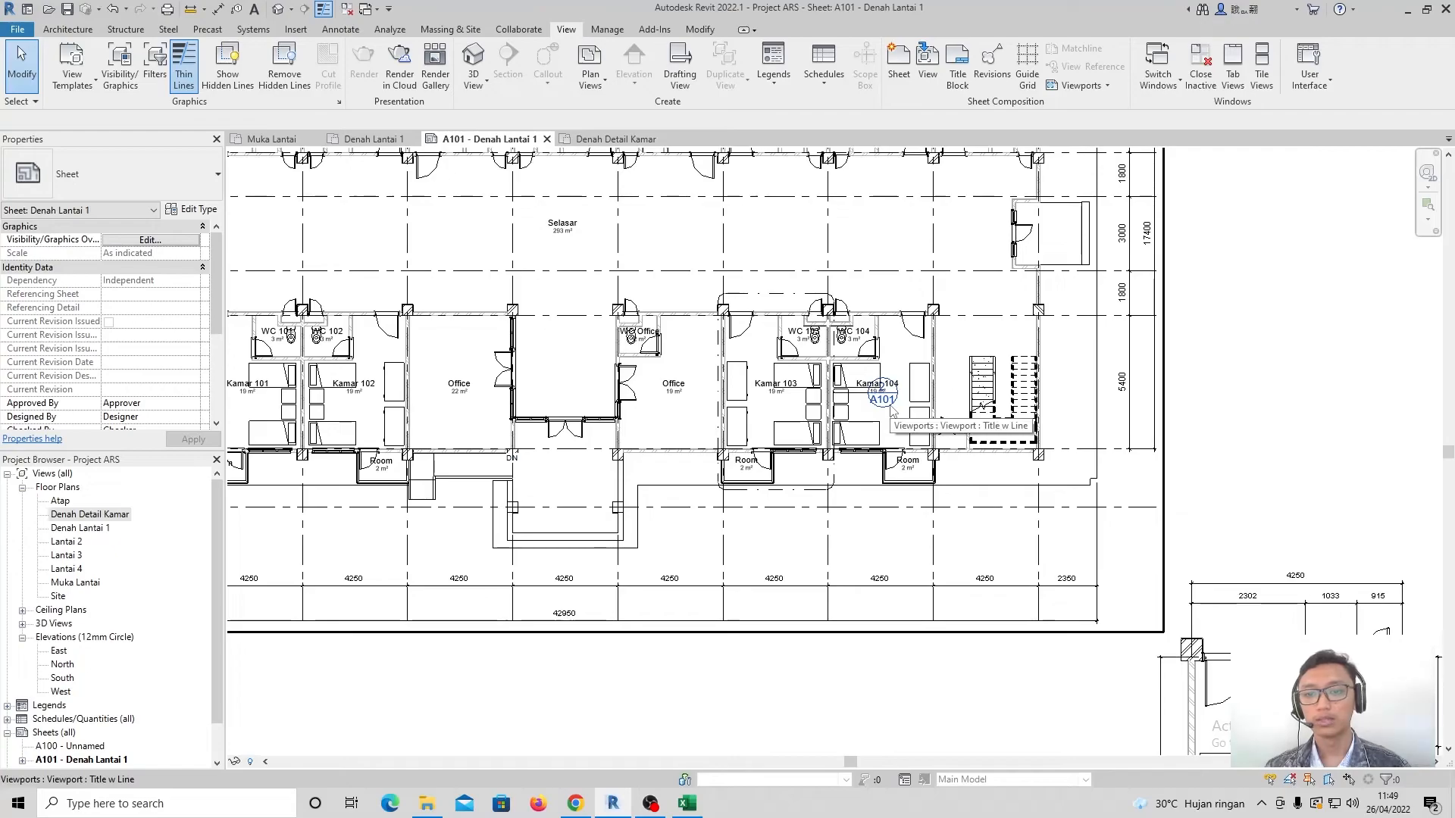
scroll(891, 410, "down", 4)
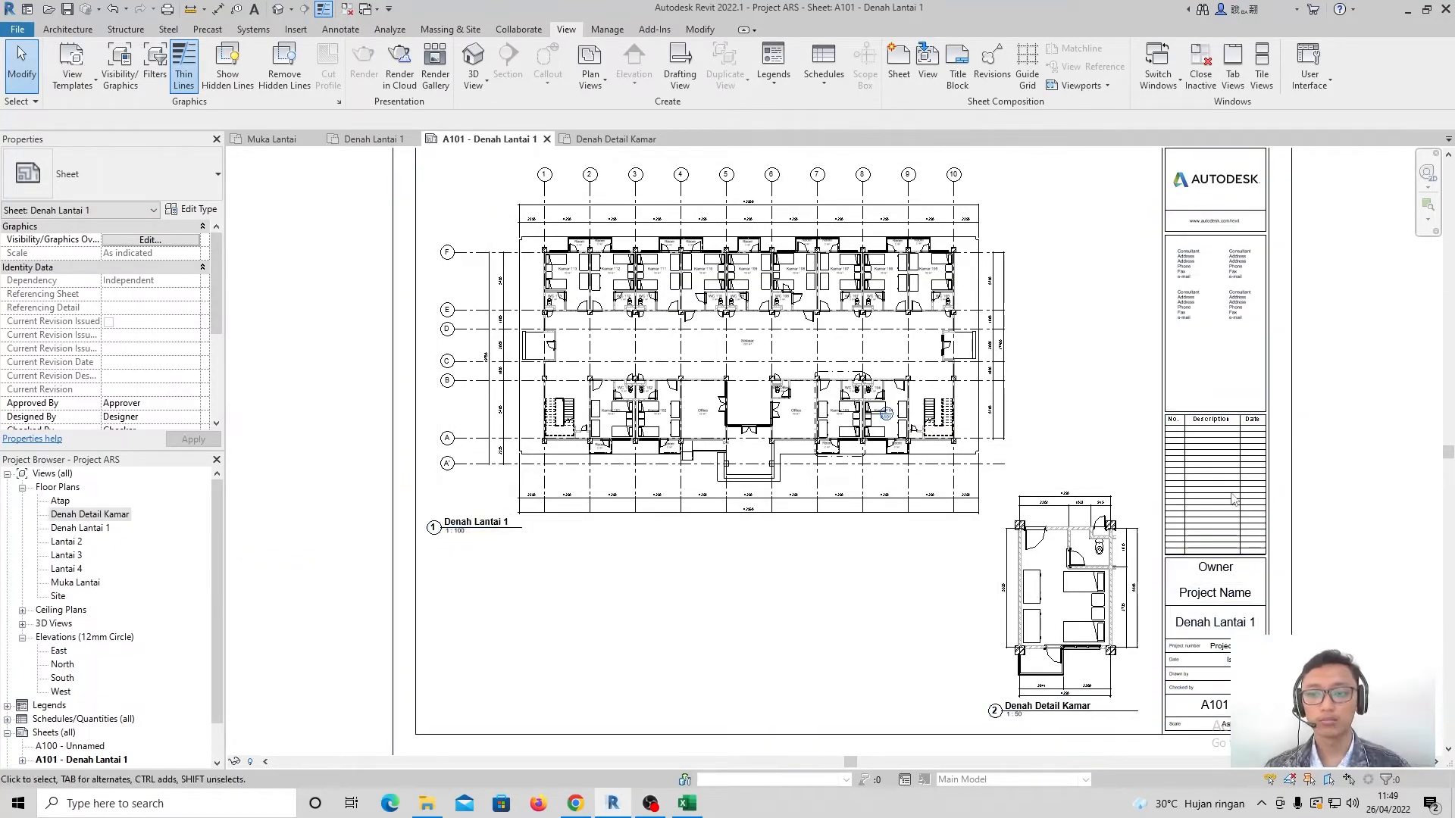
scroll(1068, 565, "up", 2)
scroll(1067, 565, "up", 2)
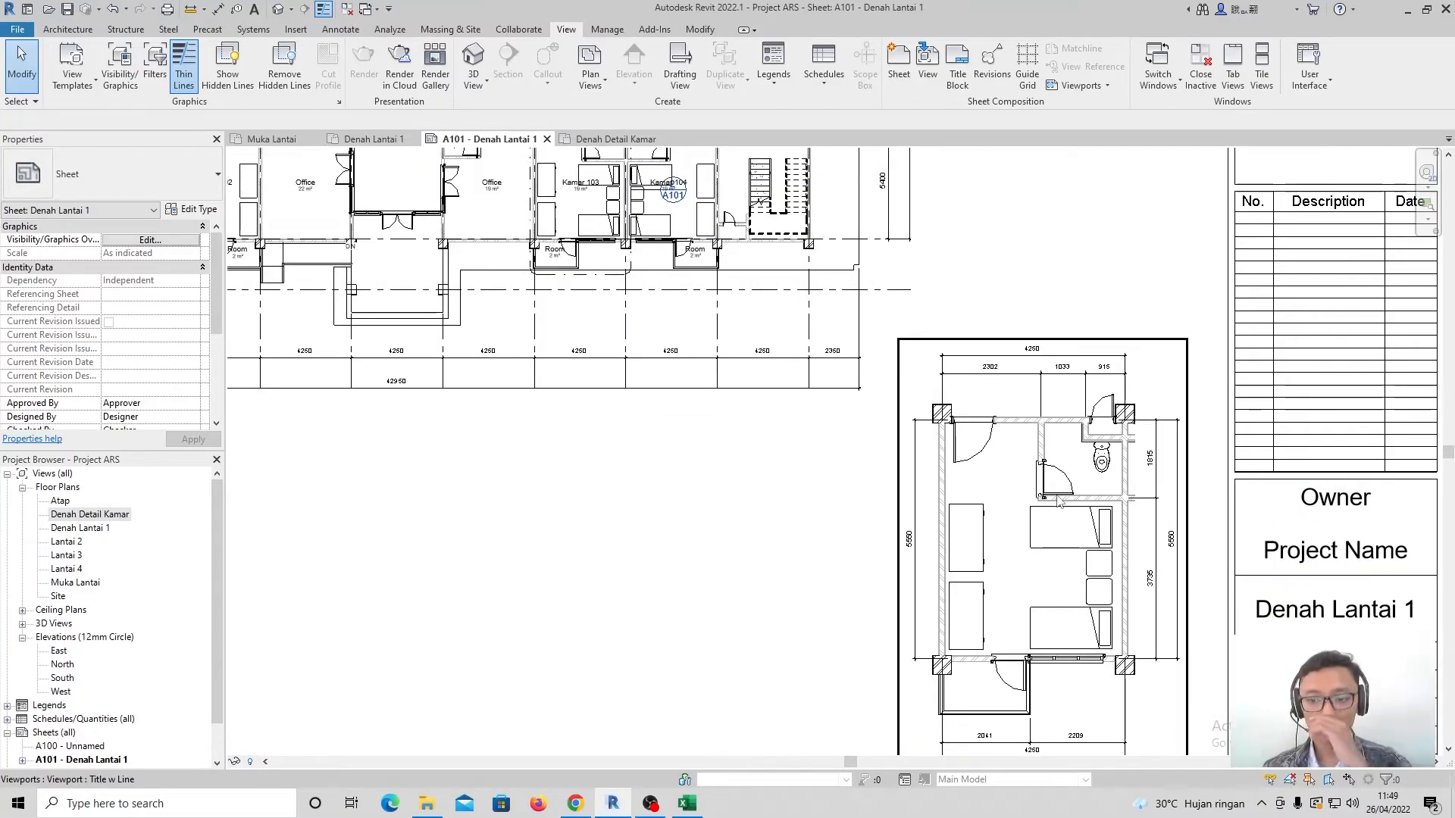
scroll(1160, 433, "down", 5)
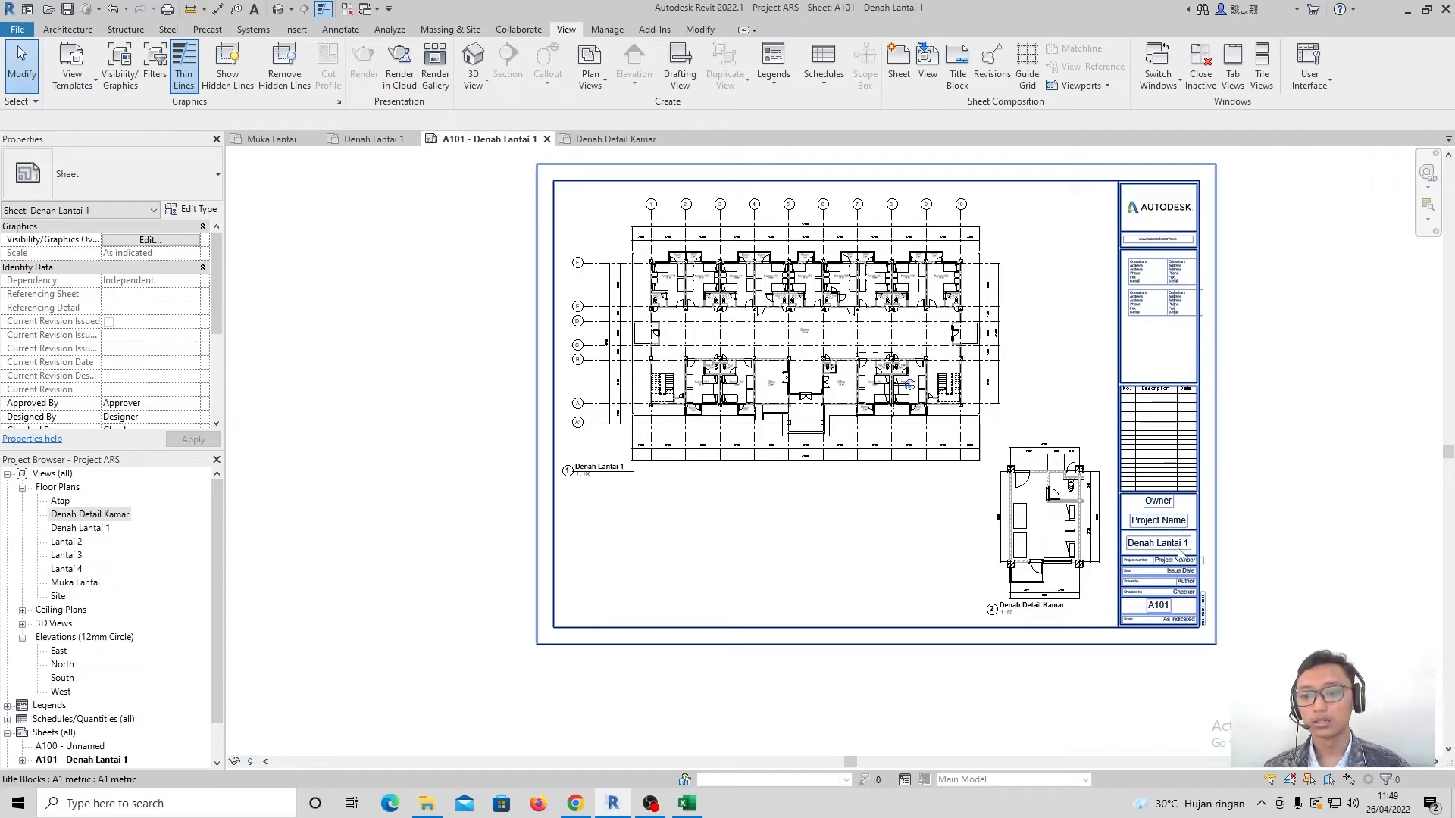
Review sheet A101's title block and the titles and scales of both placed views
scroll(1227, 459, "up", 1)
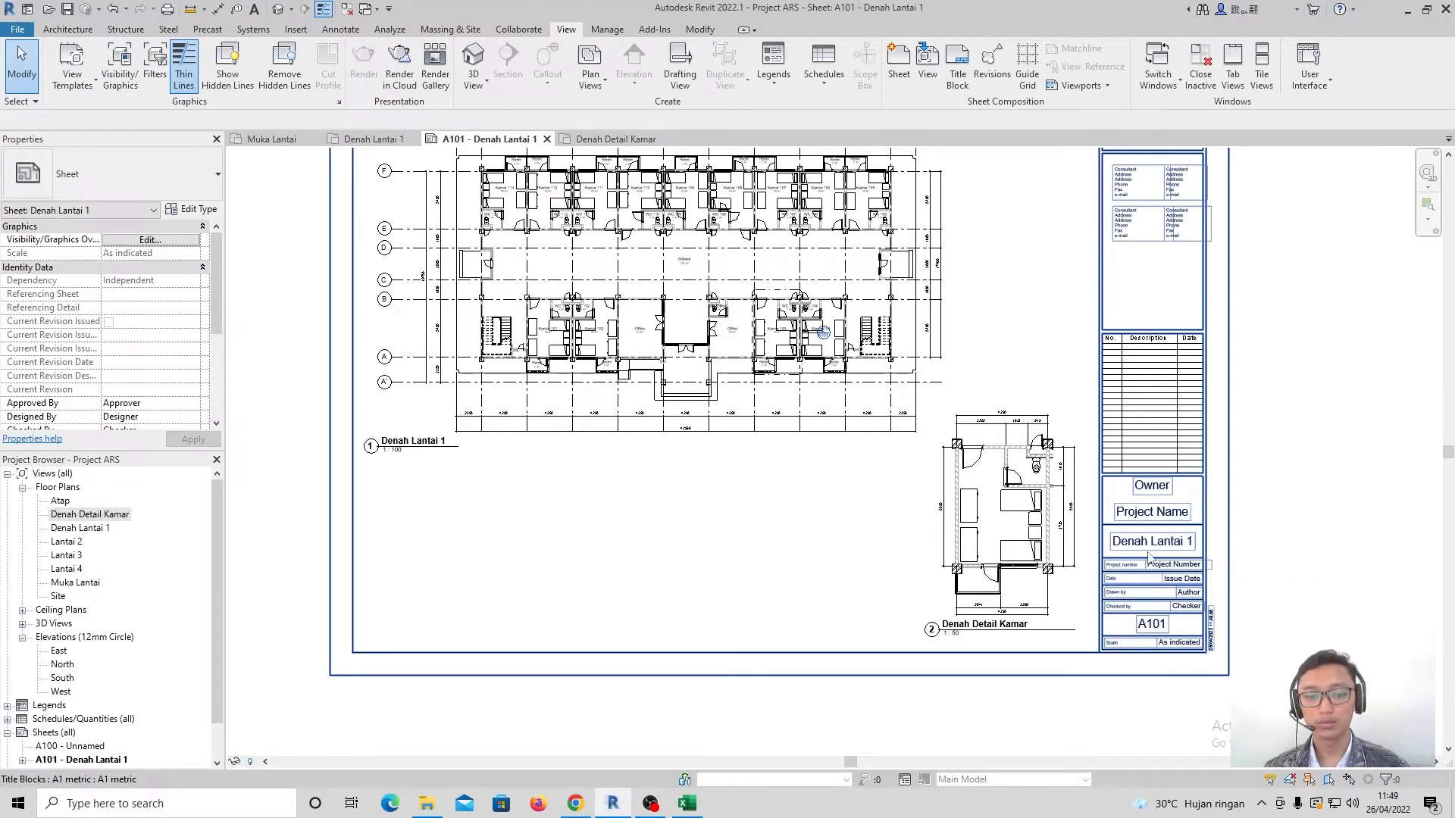
middle_click_drag(1045, 322, 1059, 358)
scroll(425, 483, "up", 2)
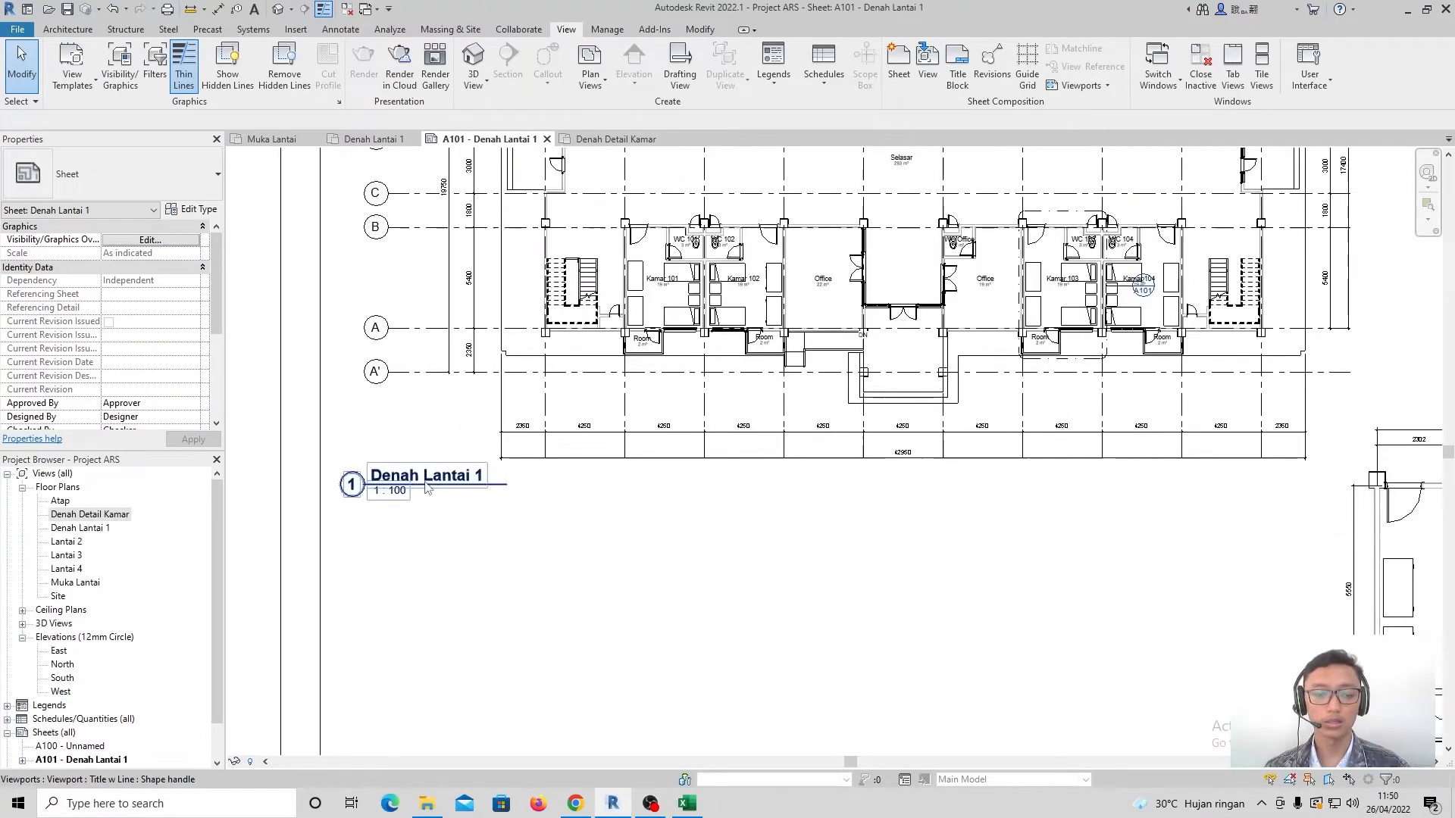
scroll(426, 488, "up", 1)
scroll(419, 498, "down", 4)
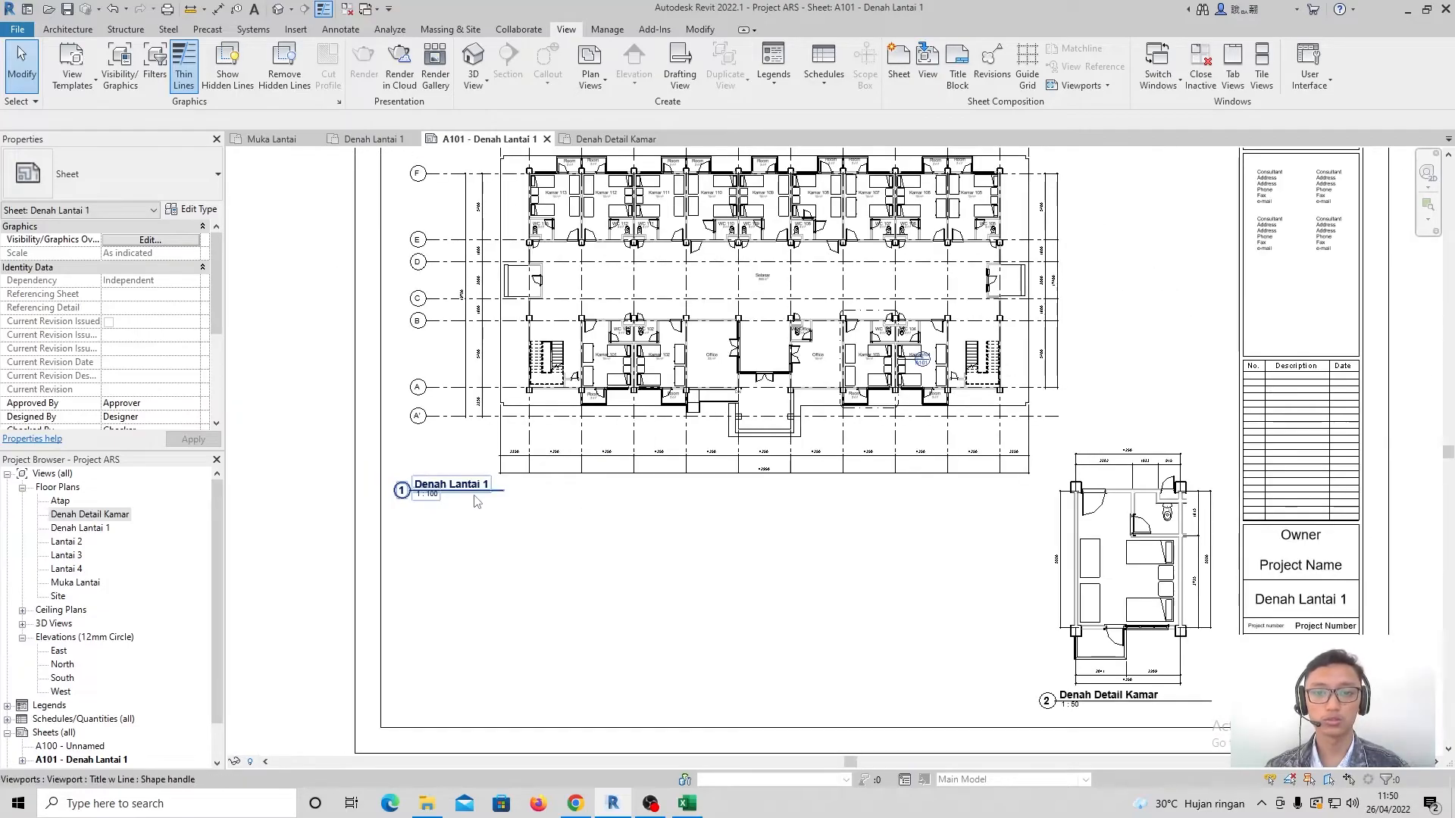
scroll(470, 492, "up", 1)
scroll(475, 492, "up", 2)
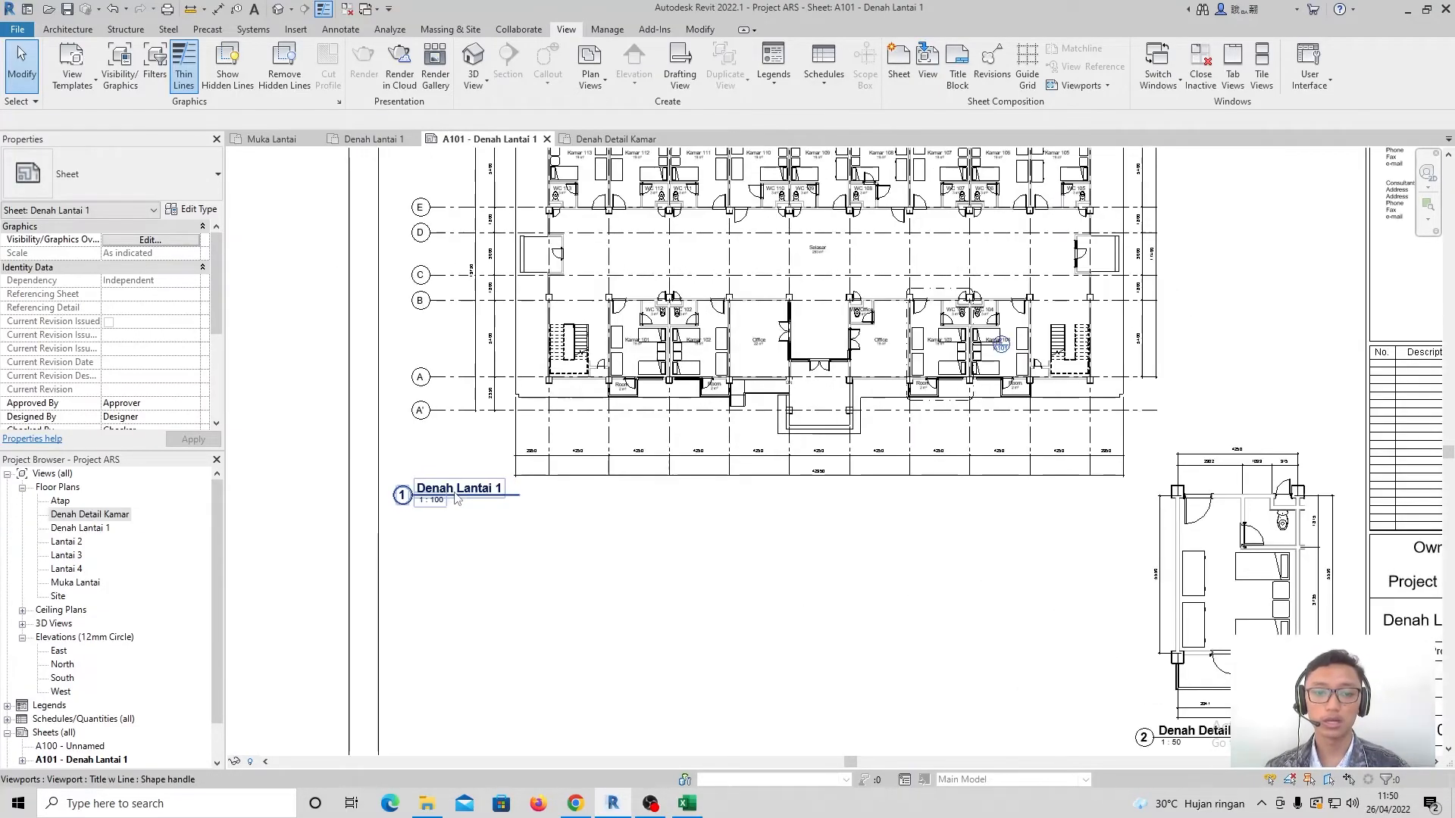
scroll(478, 468, "down", 1)
scroll(799, 345, "up", 3)
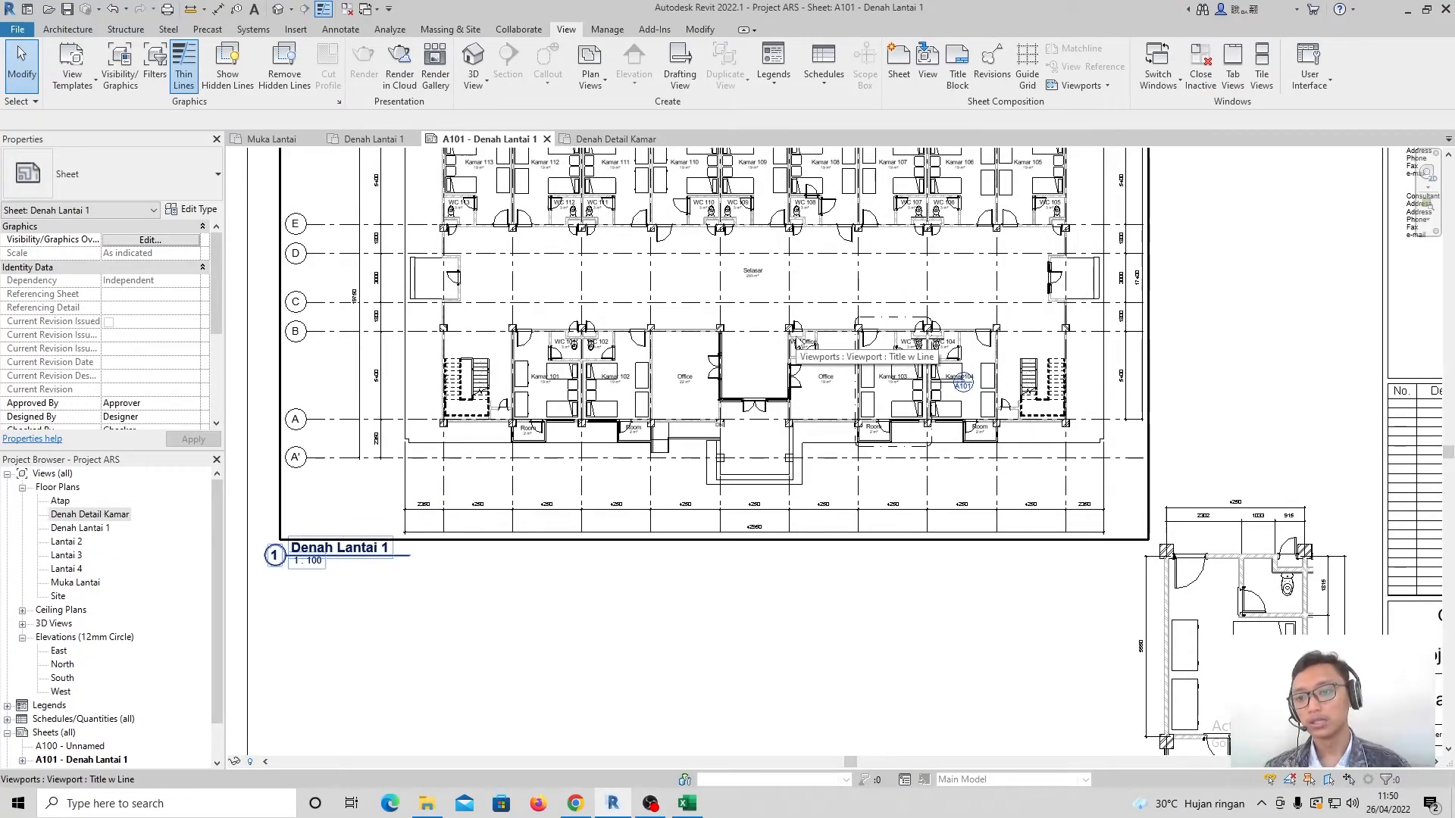
scroll(801, 342, "down", 2)
middle_click_drag(806, 346, 811, 376)
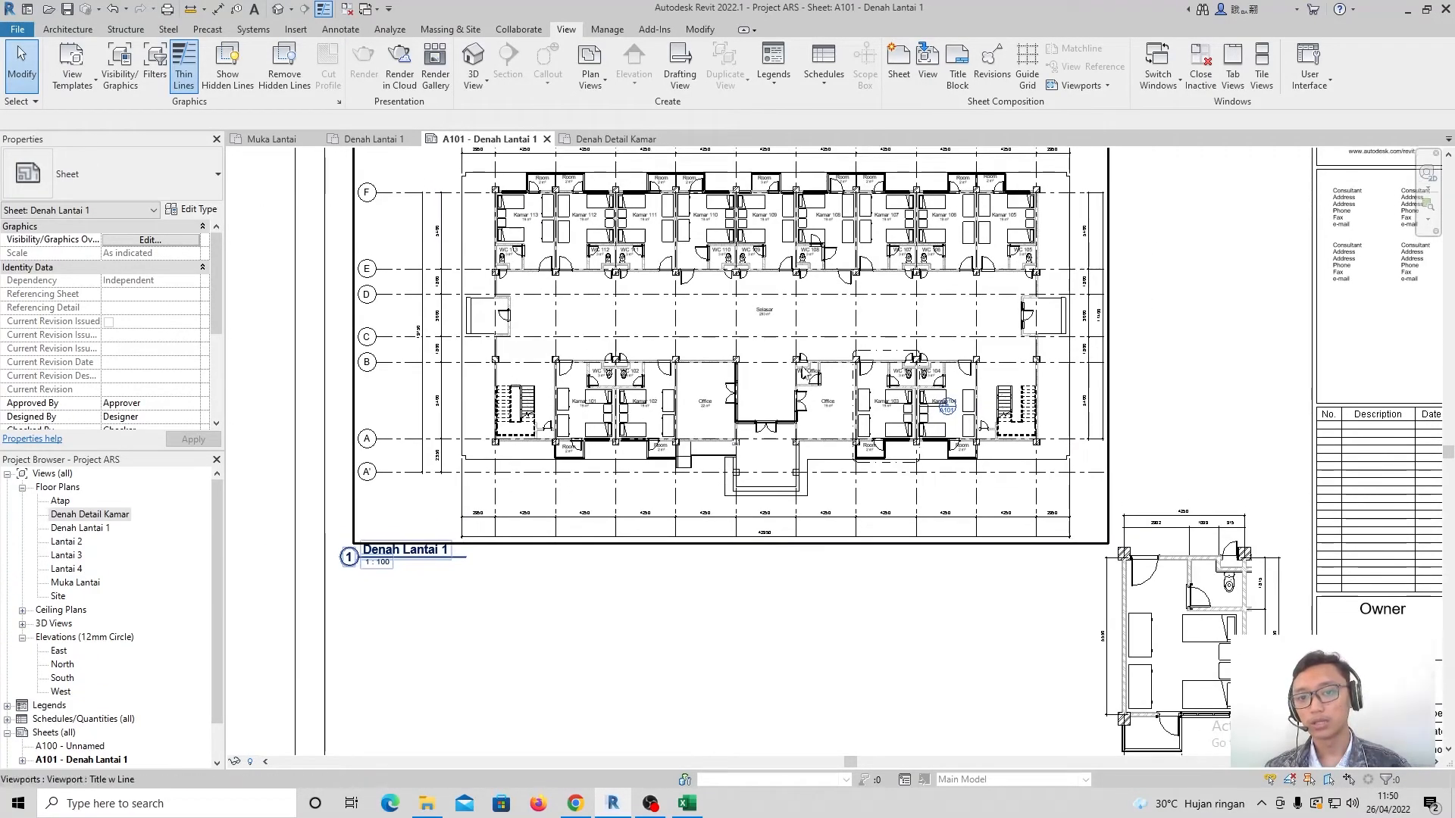
scroll(808, 371, "down", 2)
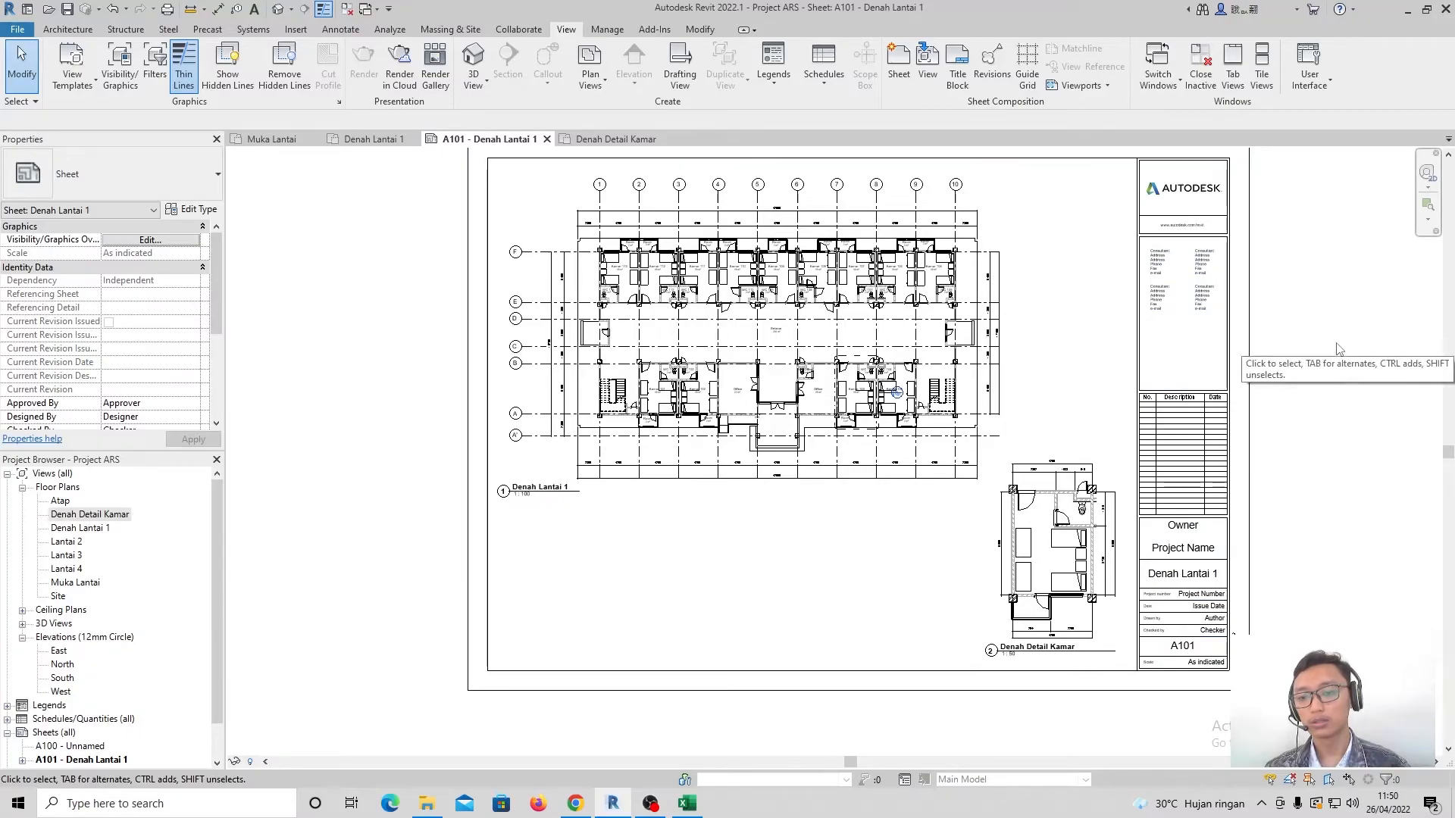
scroll(927, 568, "up", 3)
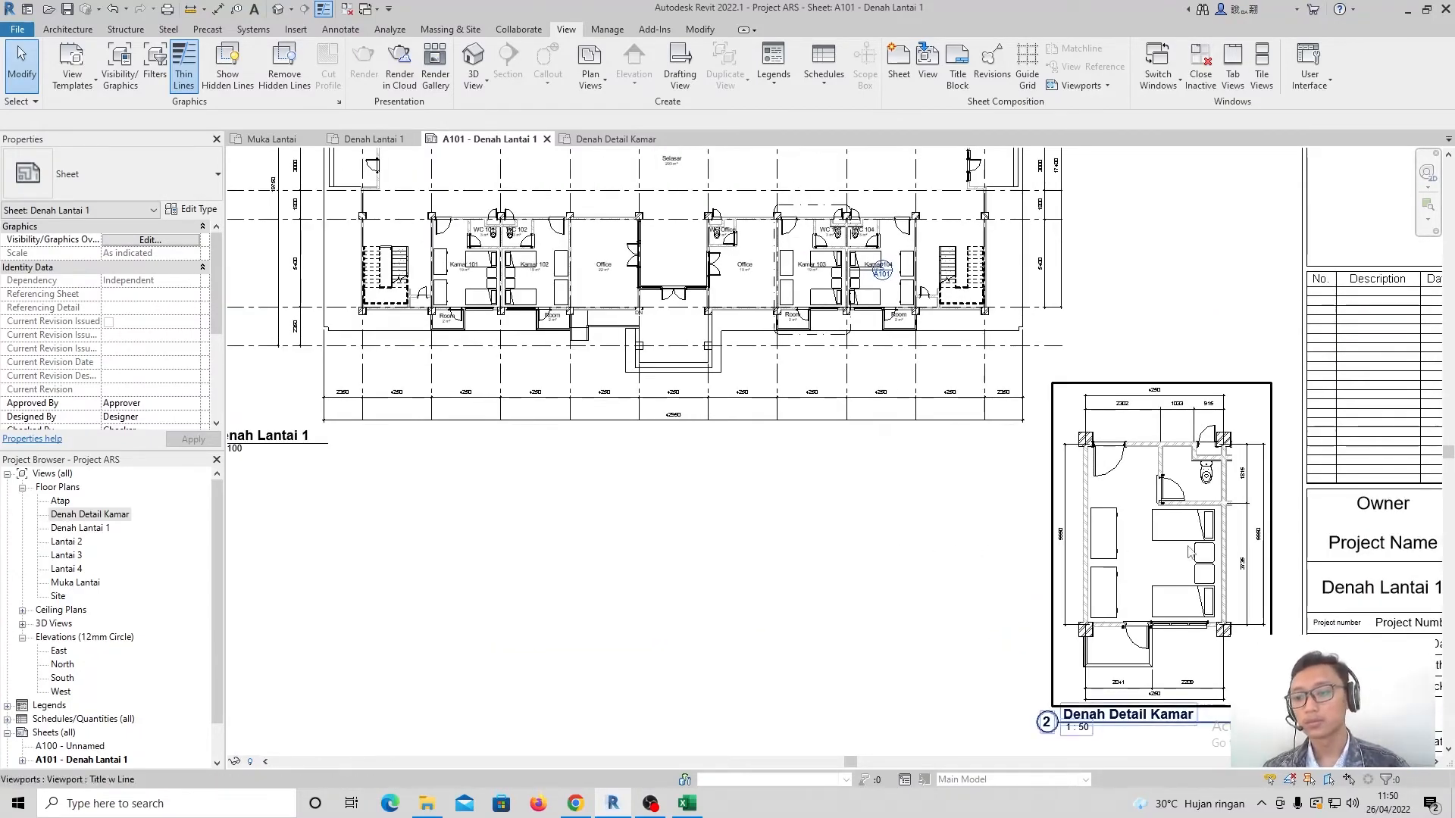
scroll(1185, 549, "up", 5)
scroll(1185, 549, "down", 3)
middle_click_drag(1185, 549, 1114, 440)
scroll(1114, 444, "down", 3)
middle_click_drag(828, 429, 877, 513)
scroll(974, 578, "down", 2)
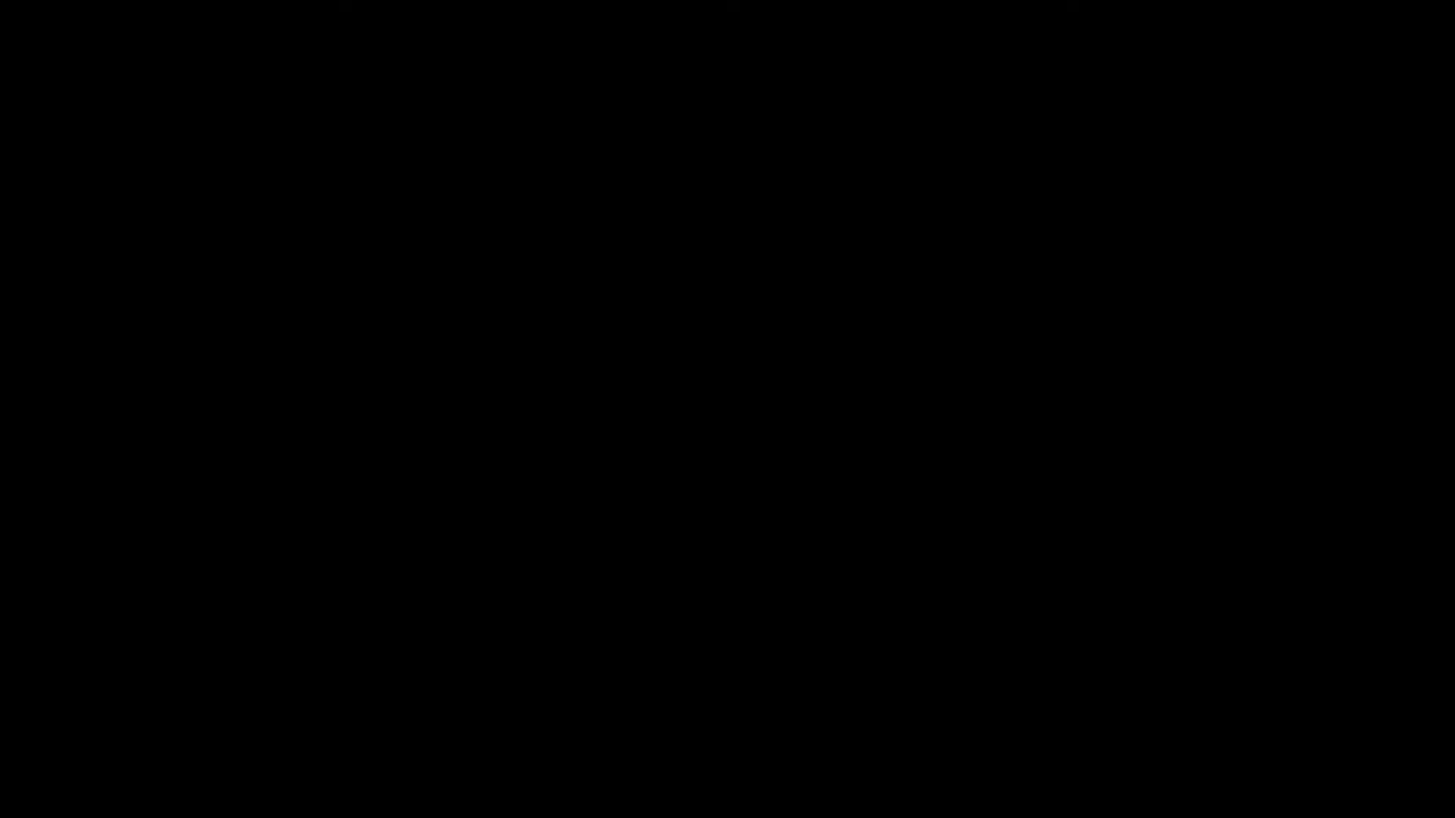